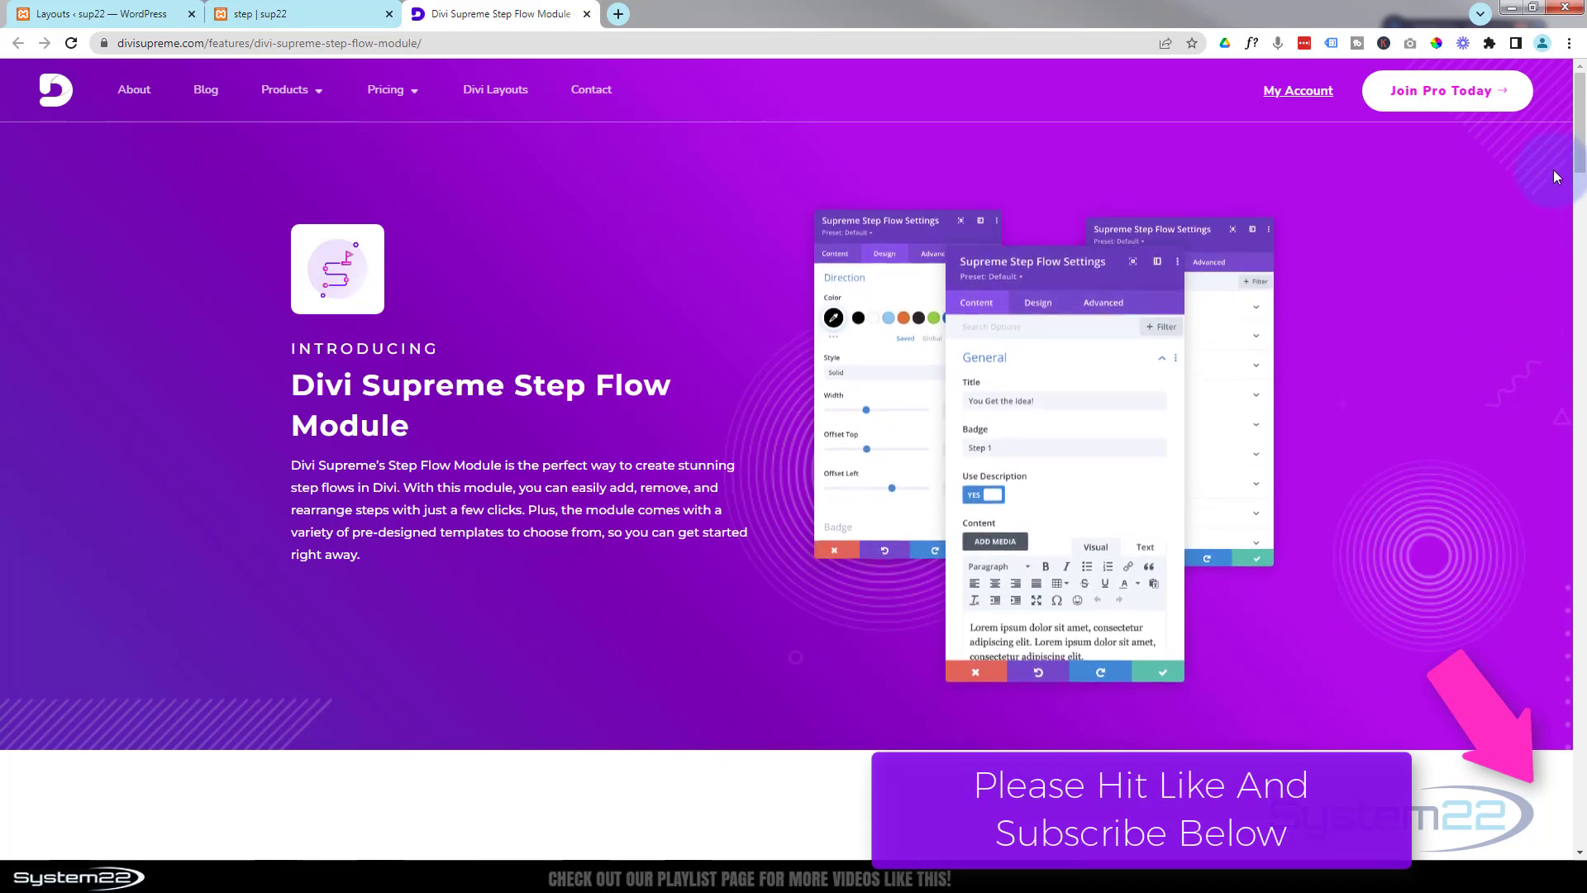
Step: Review the imported Step Flow layout in the Divi Library, then return to the step page
{"action": "left_click_drag", "start_coordinate": [1581, 149], "coordinate": [1581, 623]}
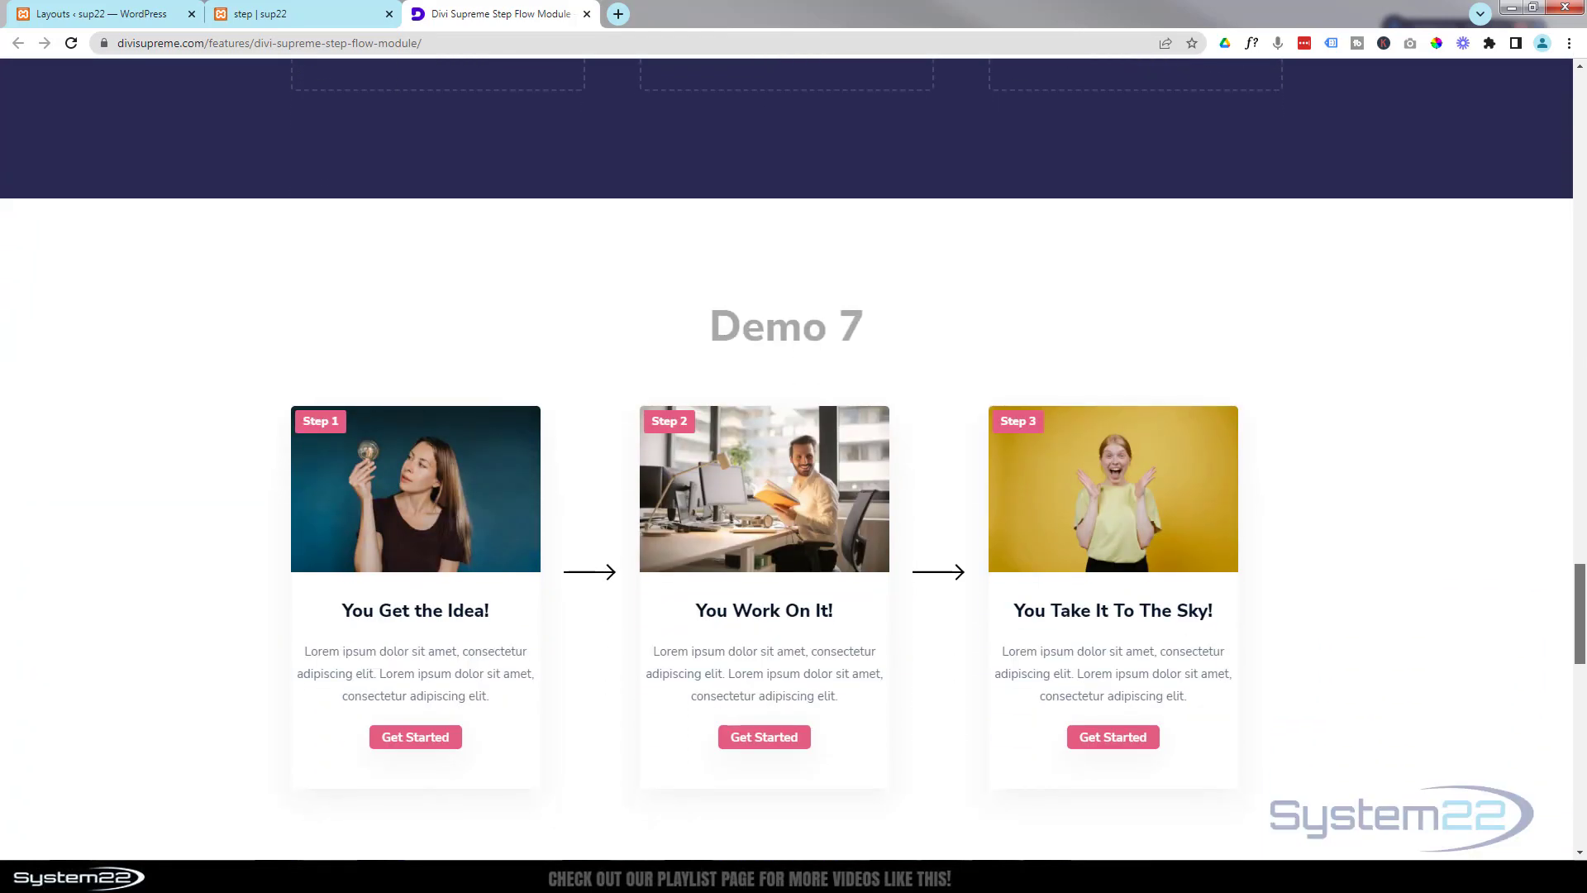
{"action": "scroll", "coordinate": [1396, 484], "scroll_direction": "down", "scroll_amount": 7}
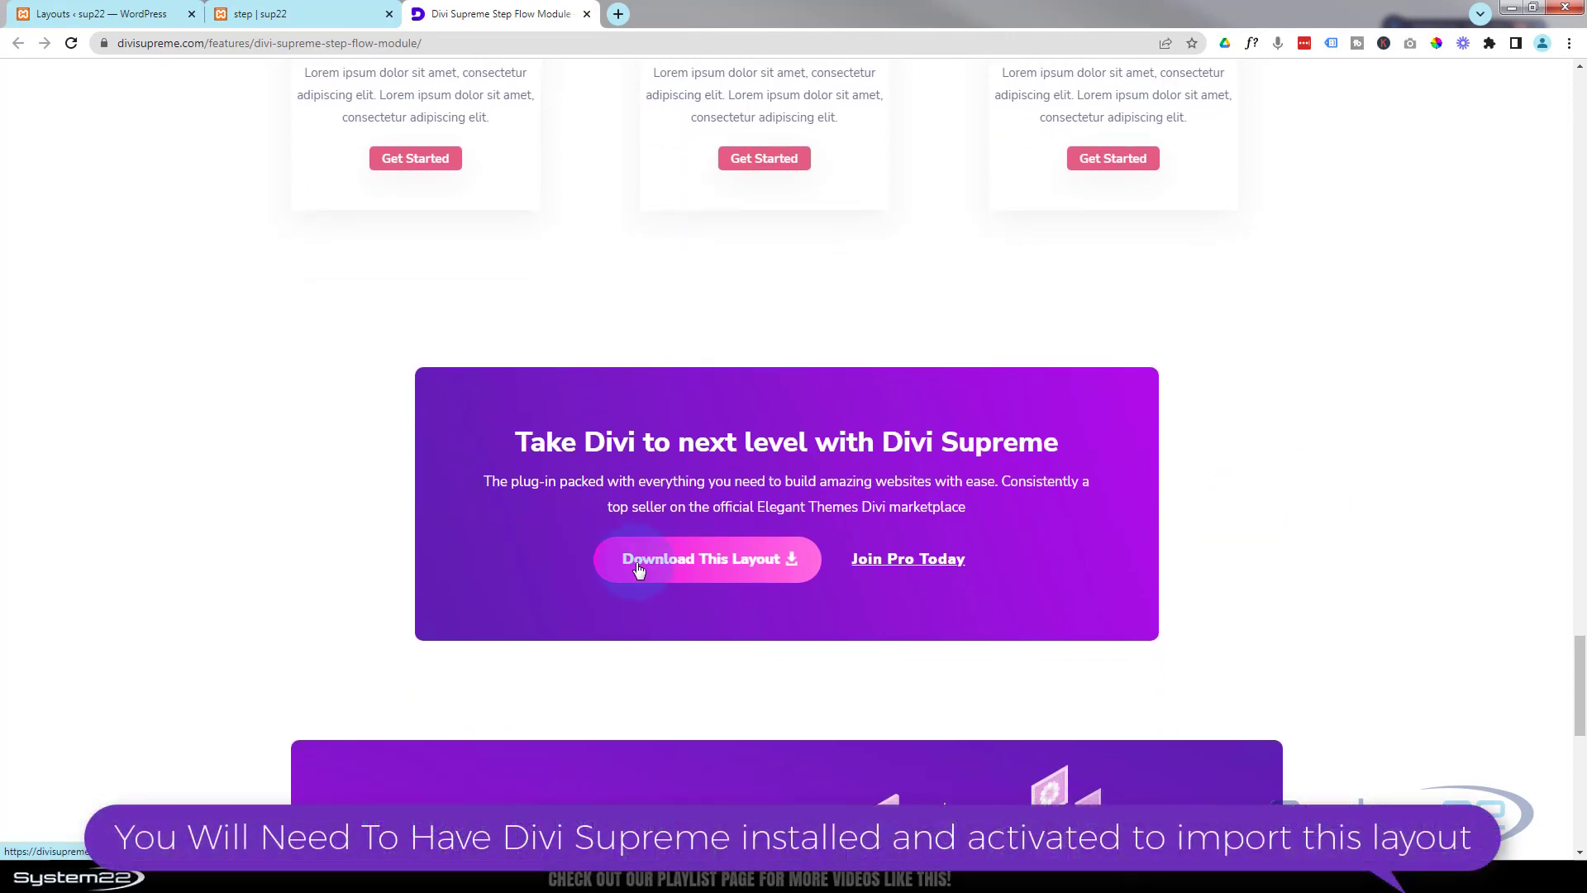
{"action": "left_click", "coordinate": [85, 15]}
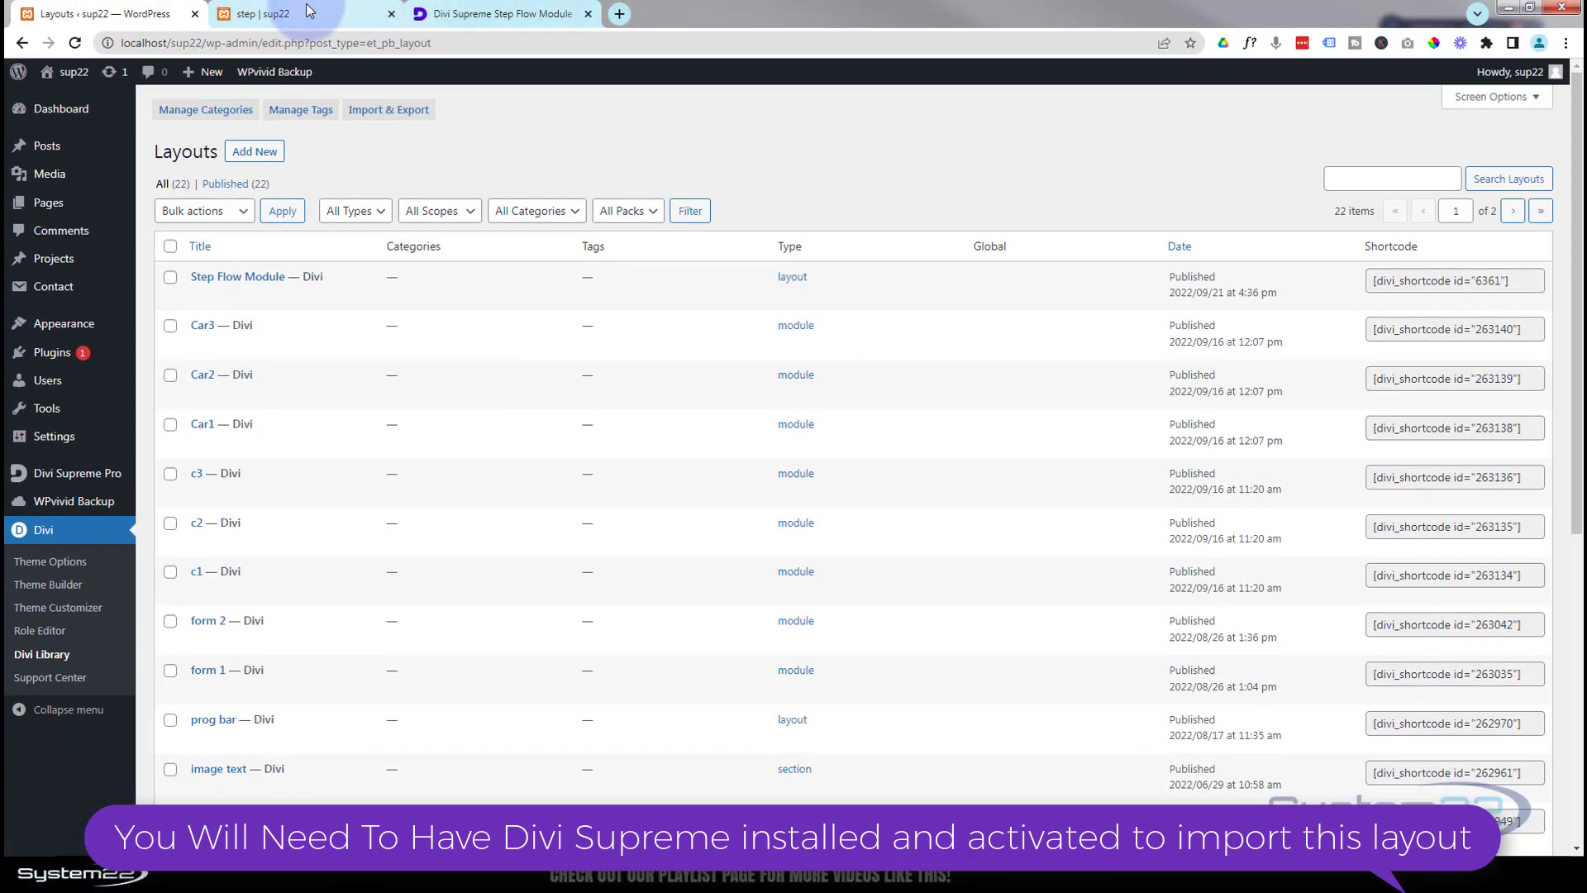
{"action": "left_click", "coordinate": [308, 10]}
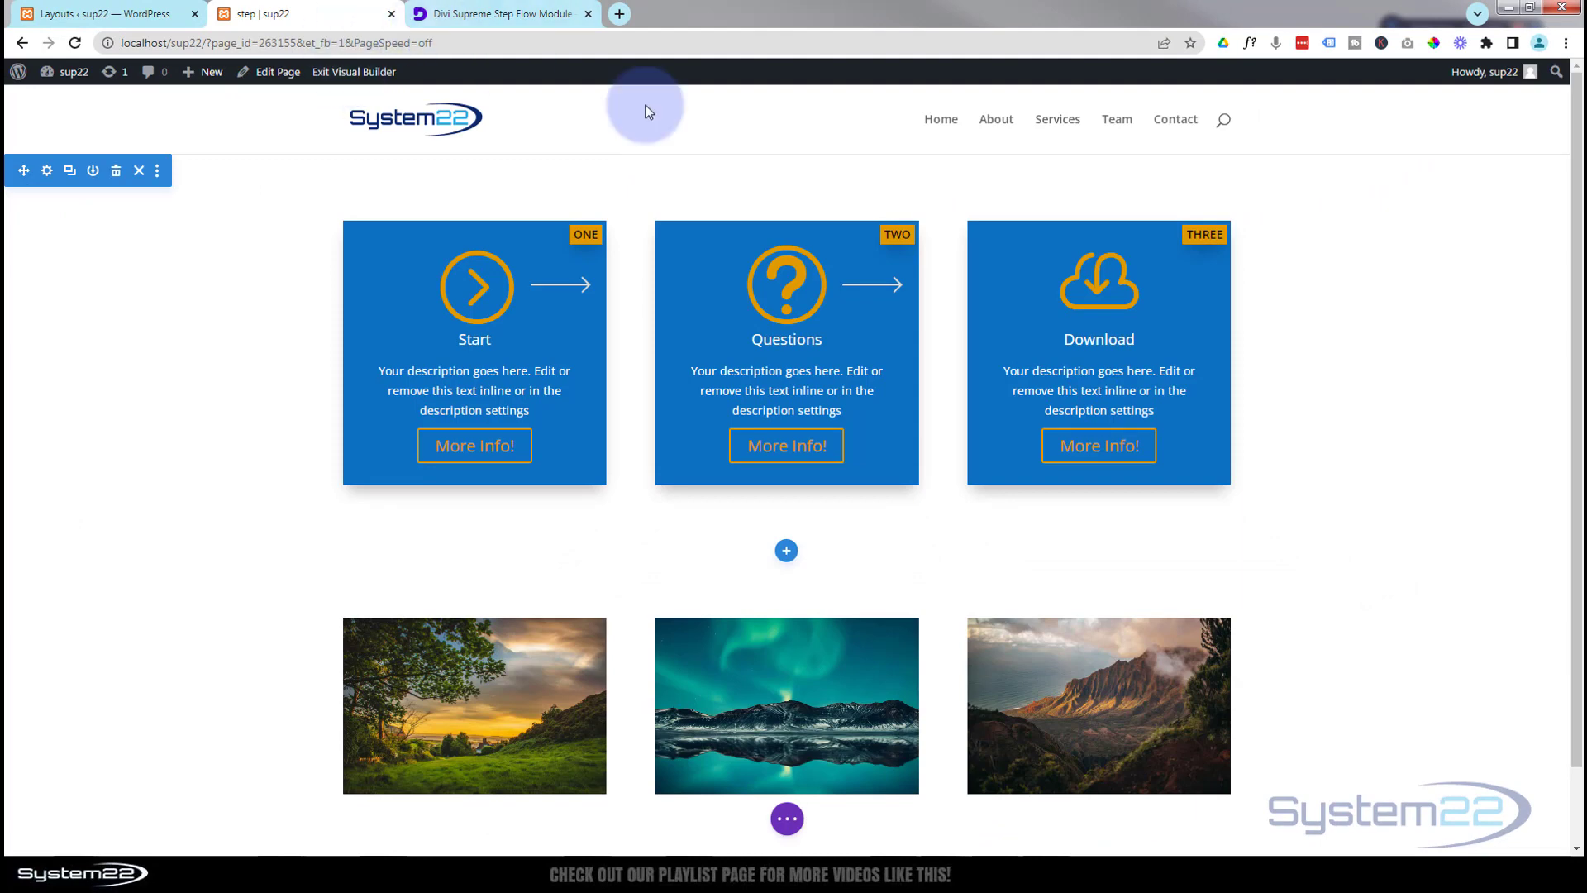
Step: Add a regular section with a three-equal-column row below the blue cards and locate the Supreme modules
{"action": "left_click", "coordinate": [786, 552]}
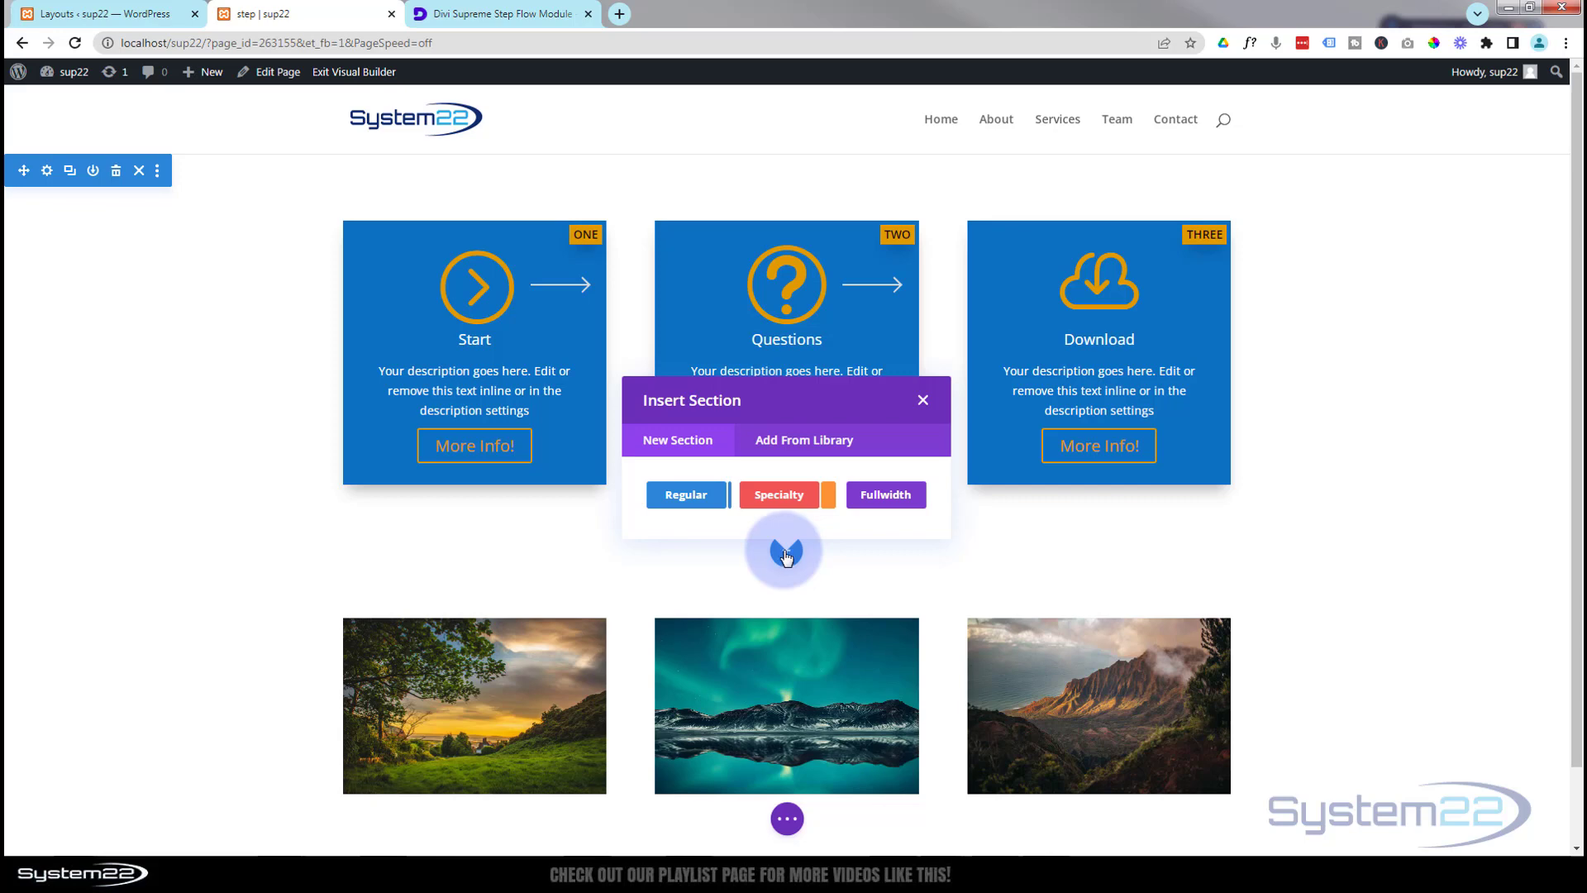
{"action": "left_click", "coordinate": [693, 497]}
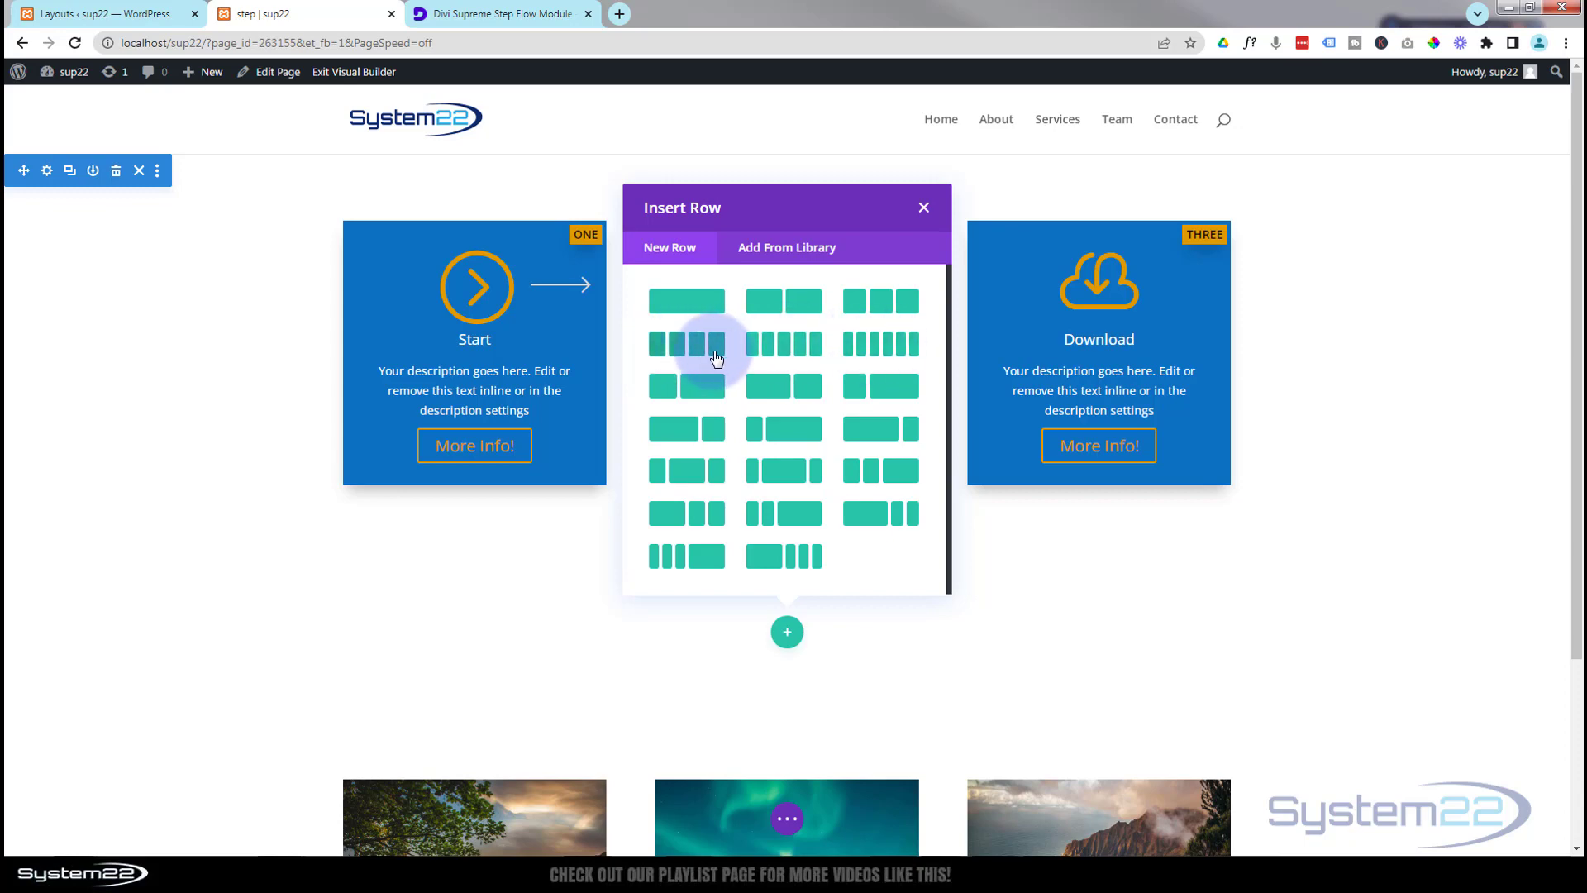
{"action": "left_click", "coordinate": [879, 303]}
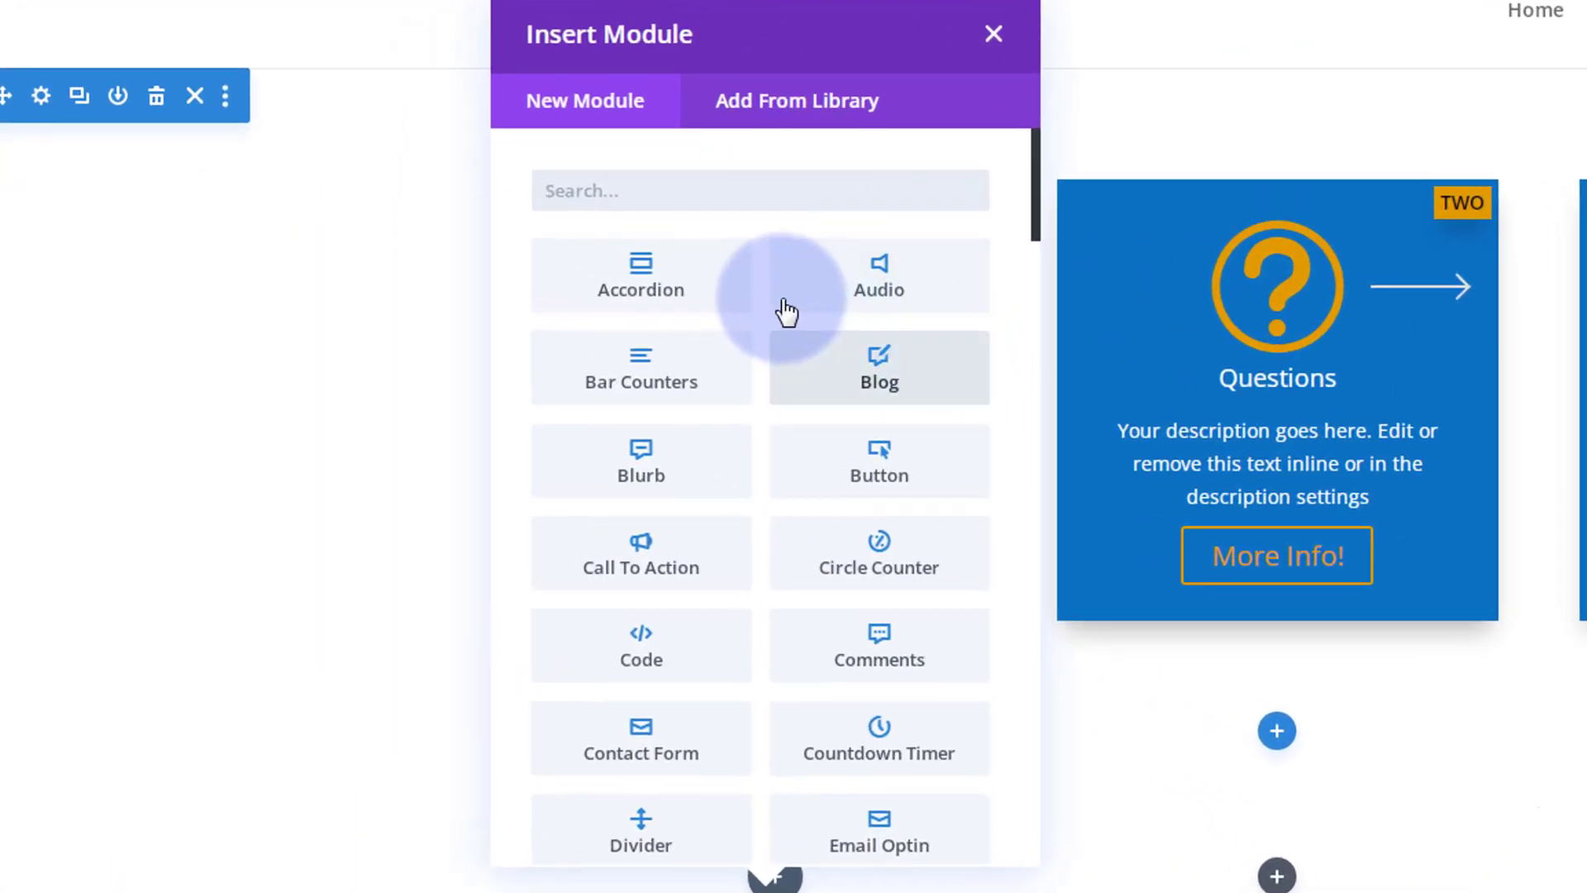
{"action": "scroll", "coordinate": [691, 443], "scroll_direction": "down", "scroll_amount": 5}
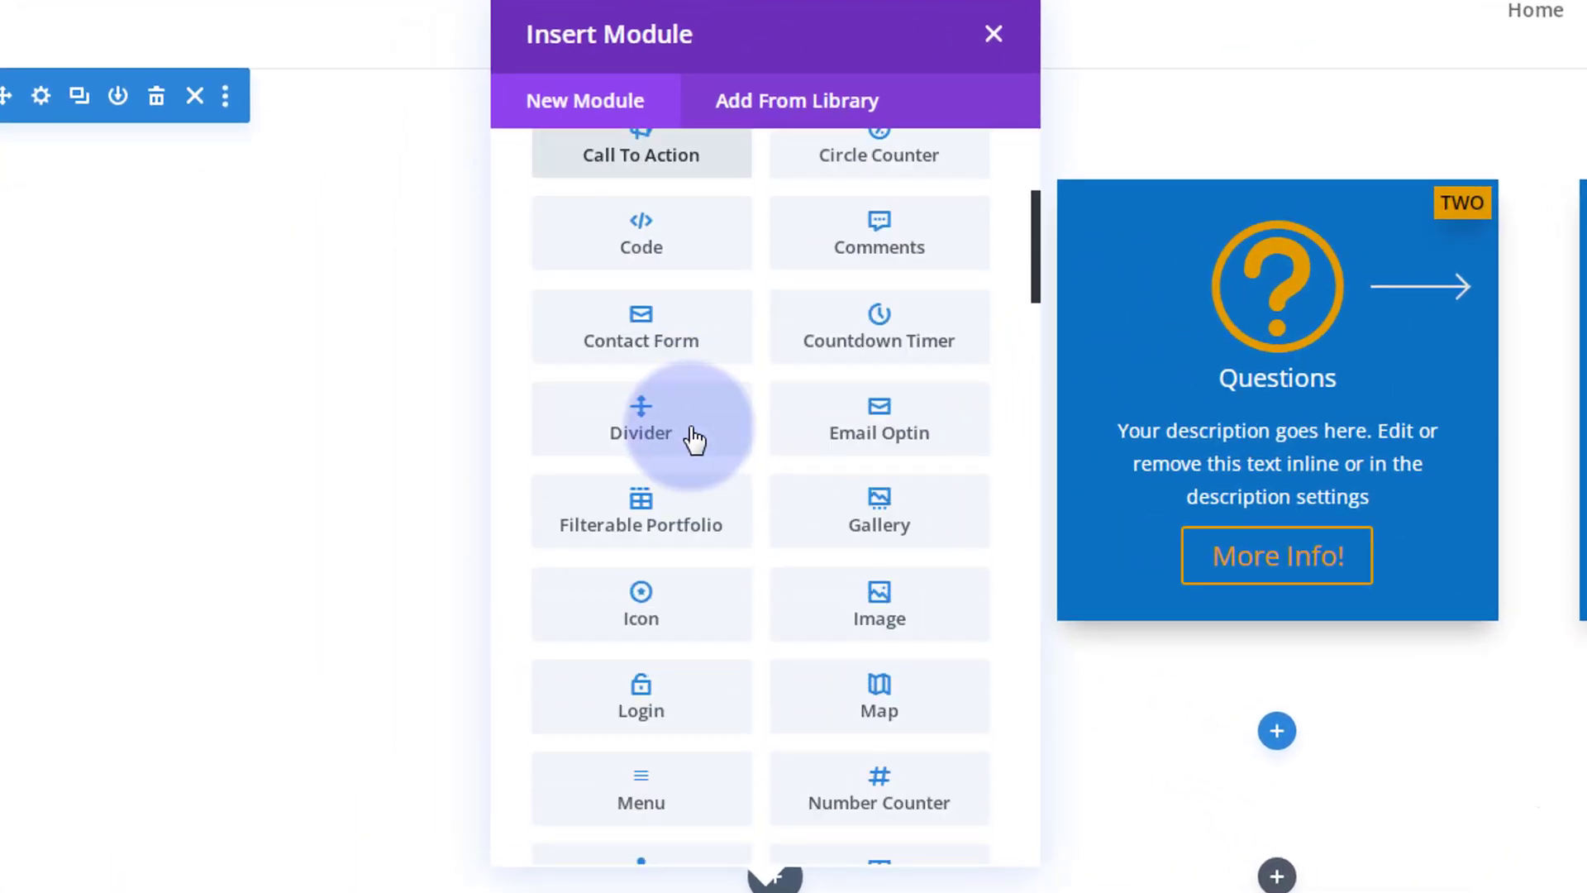
{"action": "scroll", "coordinate": [693, 438], "scroll_direction": "down", "scroll_amount": 6}
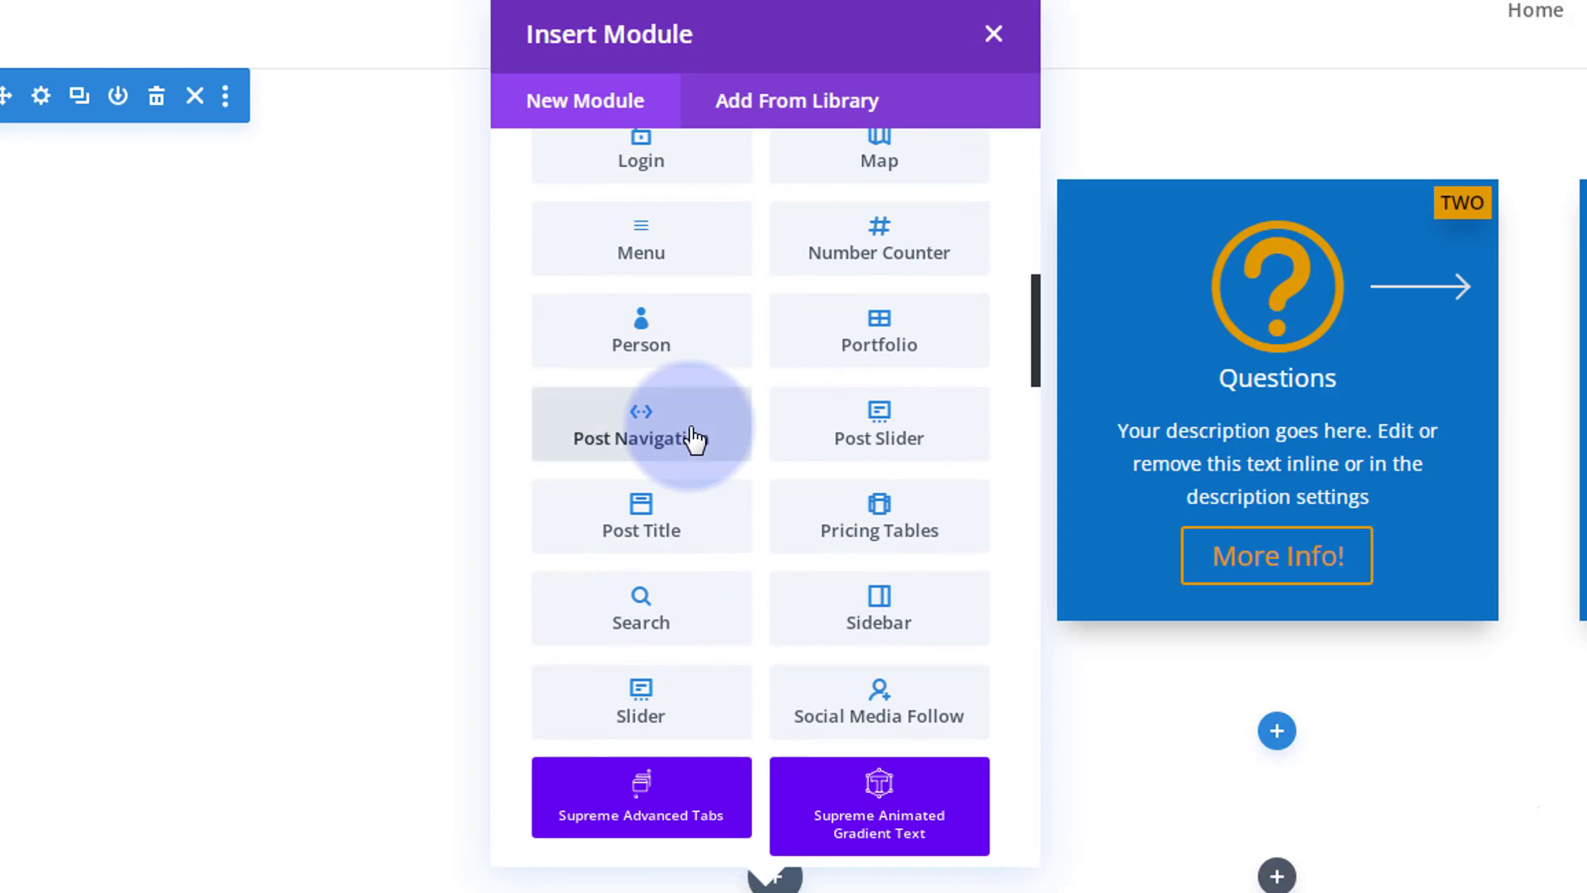
{"action": "scroll", "coordinate": [692, 438], "scroll_direction": "down", "scroll_amount": 5}
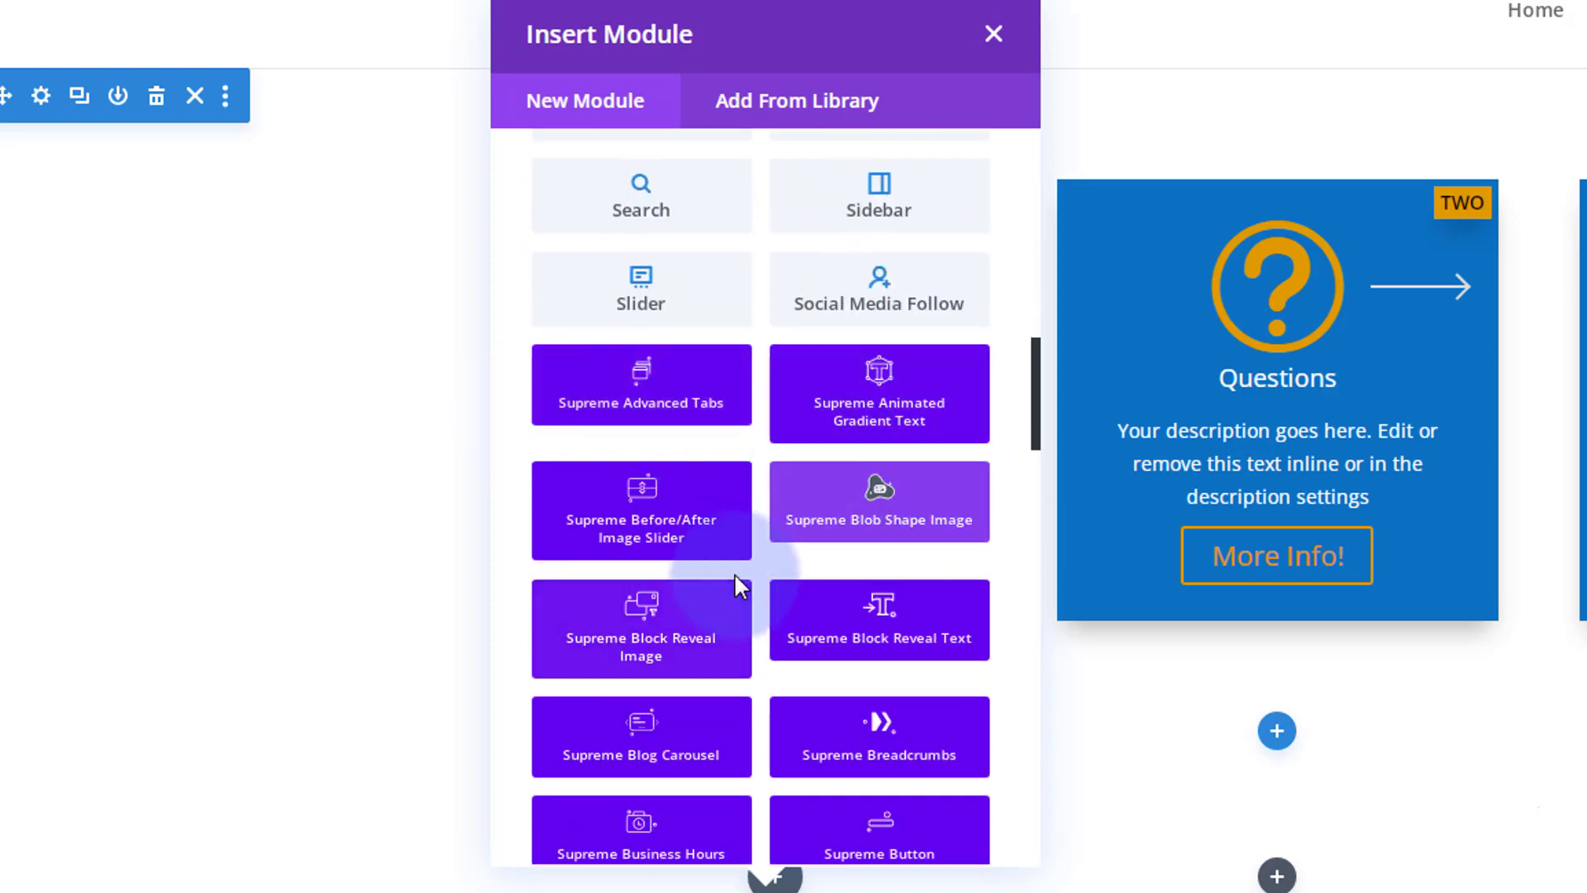
{"action": "scroll", "coordinate": [736, 578], "scroll_direction": "down", "scroll_amount": 5}
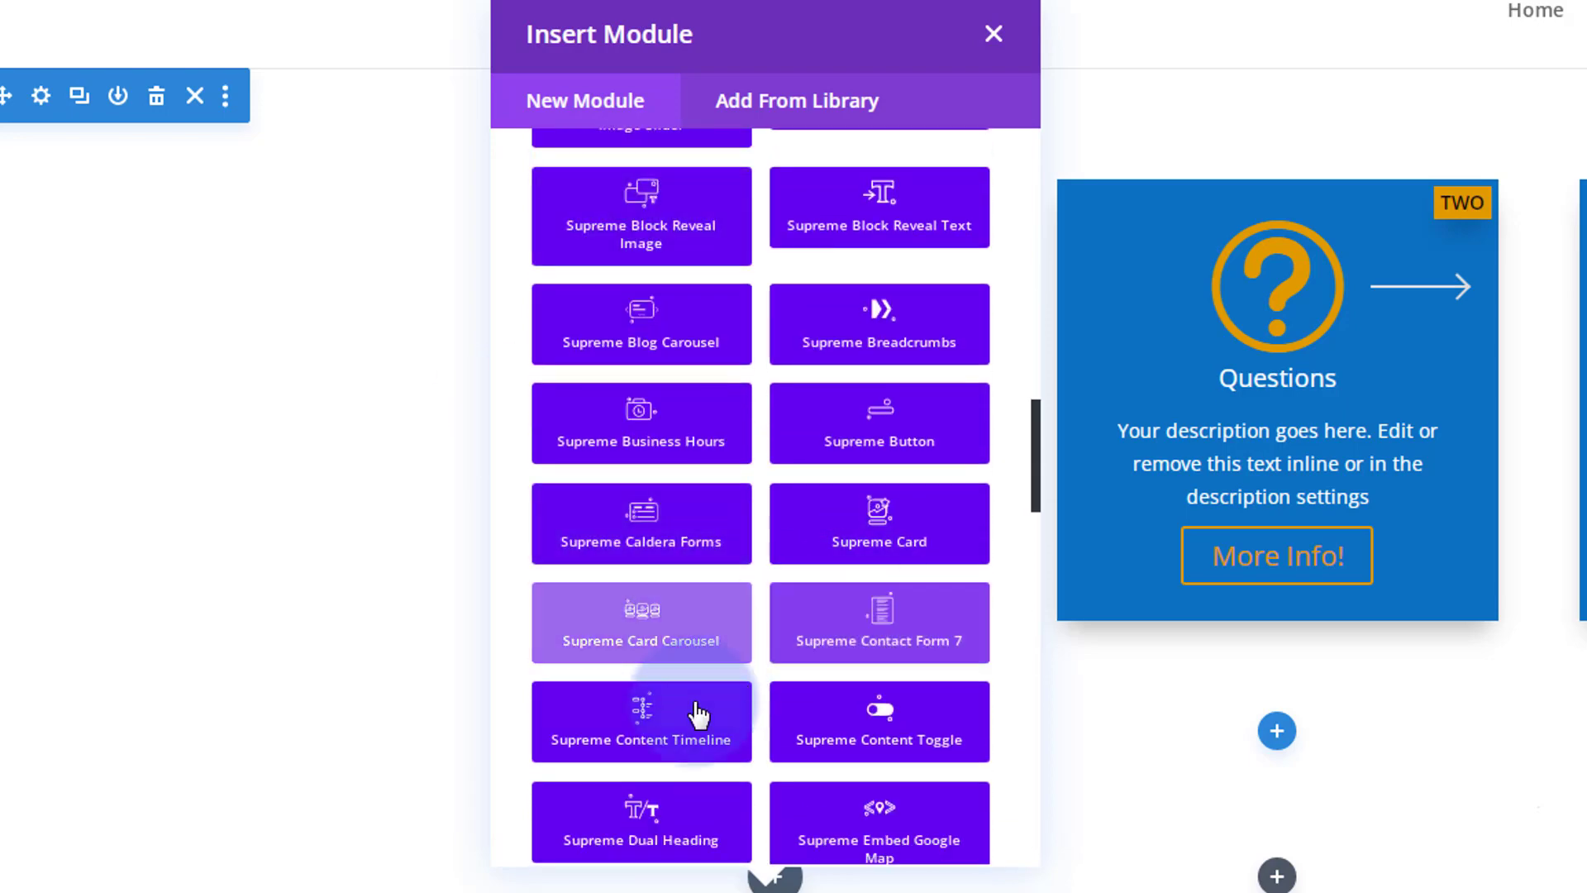
{"action": "scroll", "coordinate": [748, 705], "scroll_direction": "down", "scroll_amount": 8}
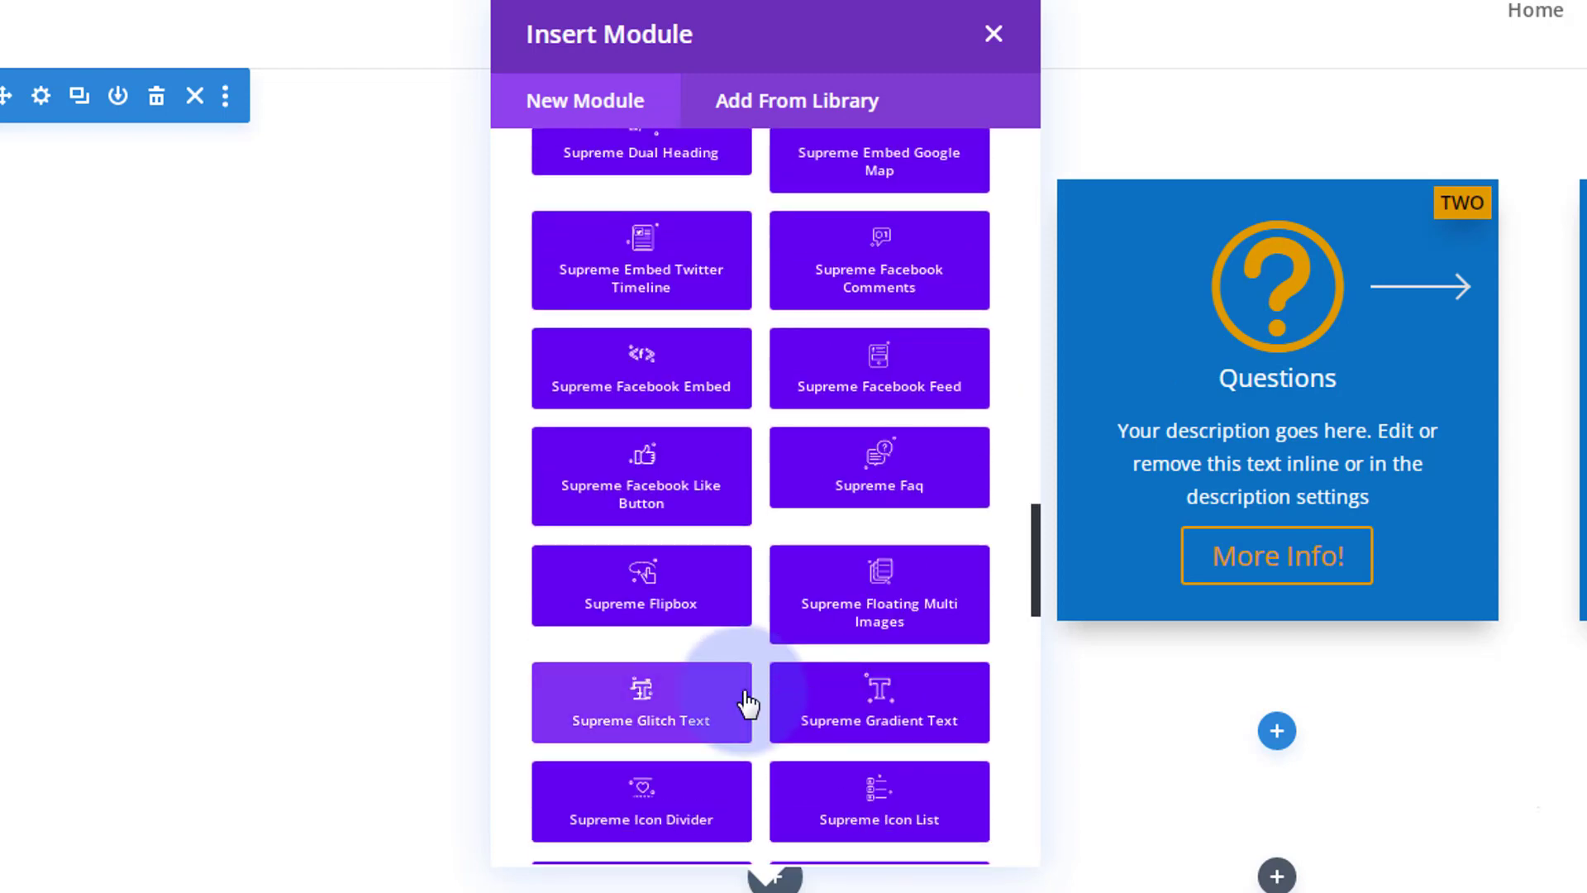
{"action": "scroll", "coordinate": [748, 705], "scroll_direction": "down", "scroll_amount": 16}
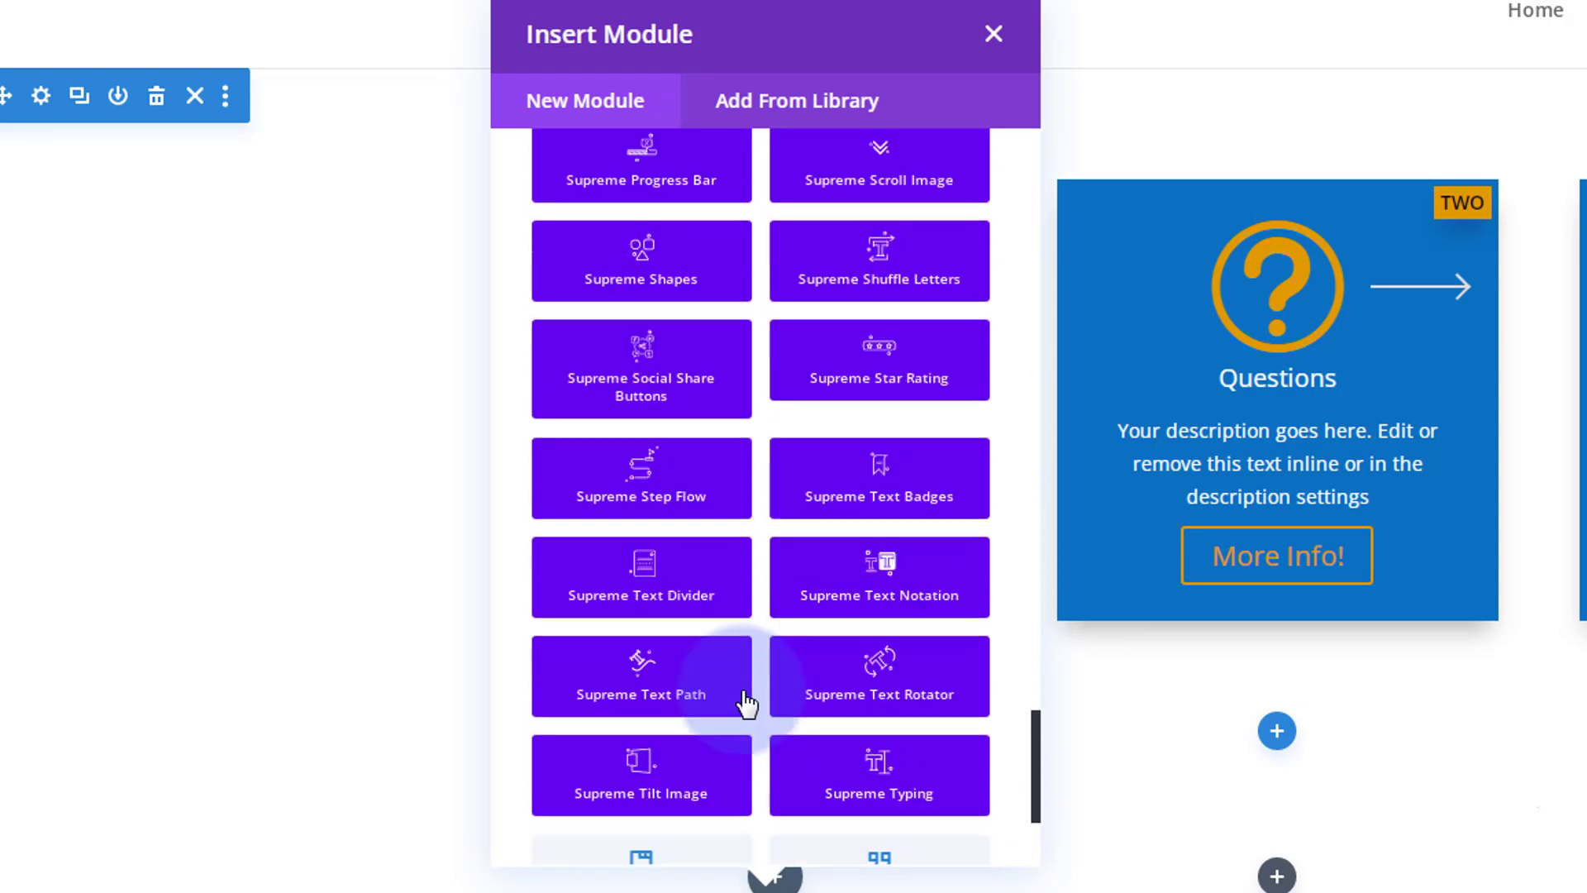
{"action": "scroll", "coordinate": [748, 705], "scroll_direction": "down", "scroll_amount": 3}
{"action": "scroll", "coordinate": [744, 698], "scroll_direction": "up", "scroll_amount": 3}
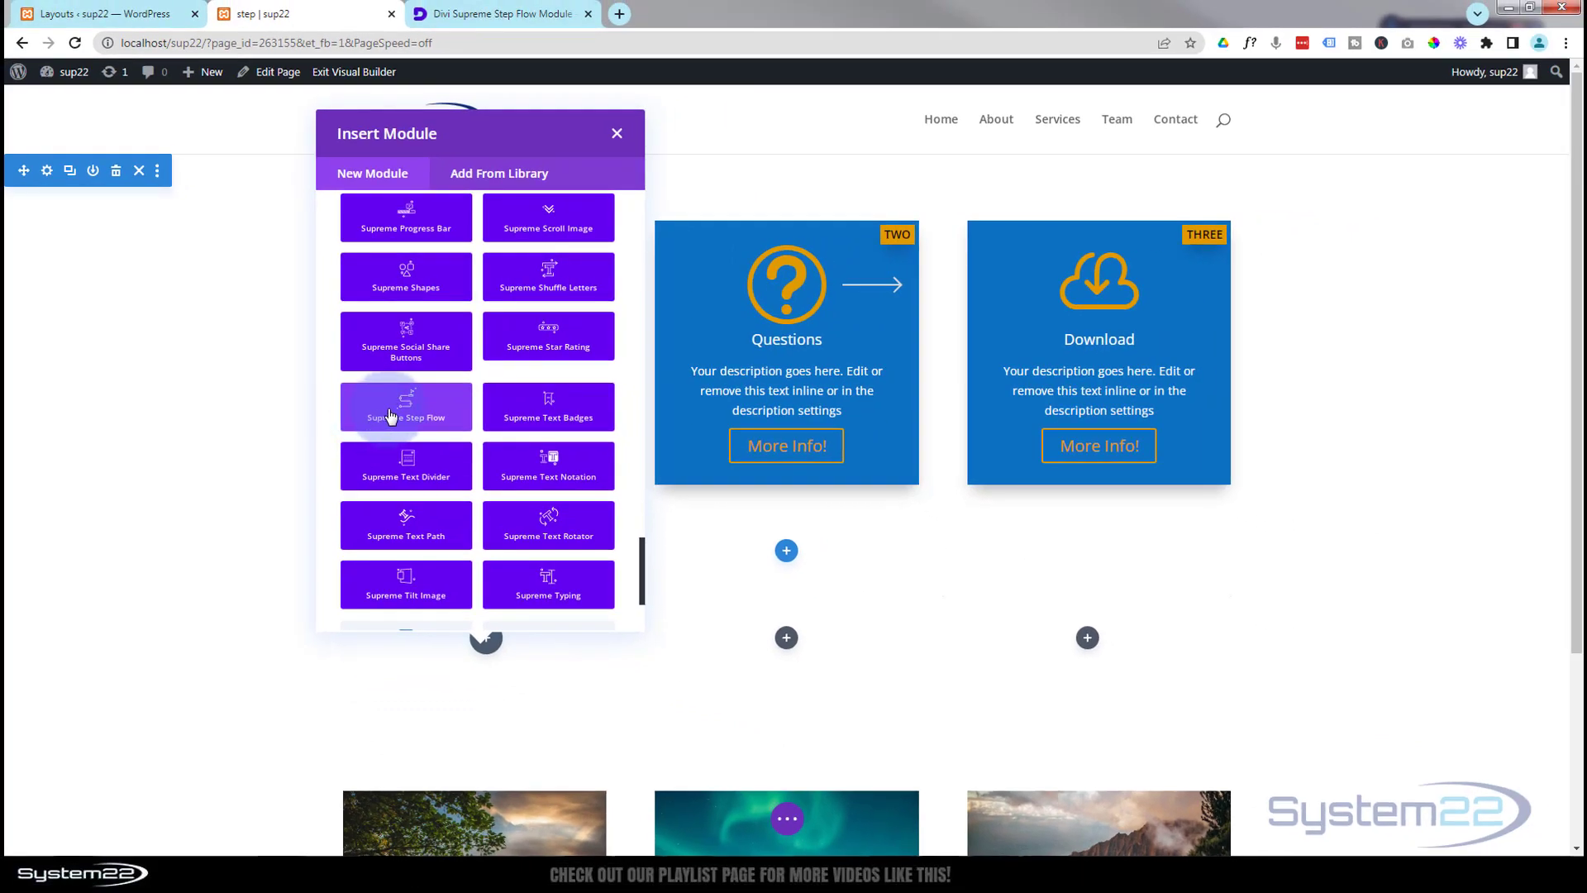
Step: Insert a Supreme Step Flow module into the first column and retitle it 'Step 1'
{"action": "left_click", "coordinate": [425, 412]}
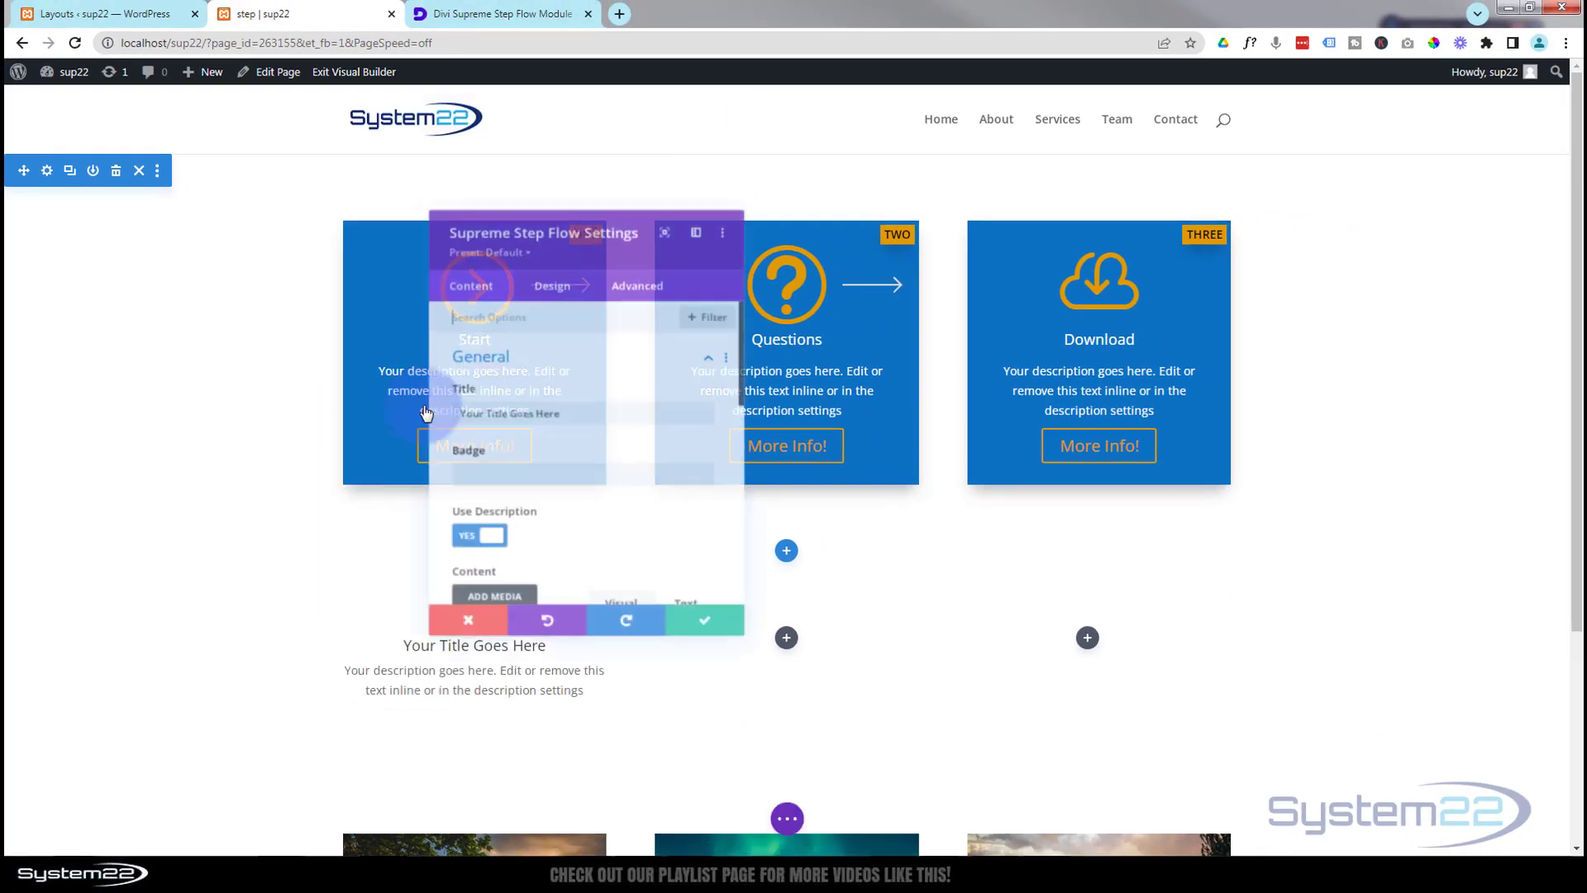
{"action": "left_click_drag", "start_coordinate": [644, 271], "coordinate": [895, 423]}
{"action": "scroll", "coordinate": [251, 331], "scroll_direction": "down", "scroll_amount": 3}
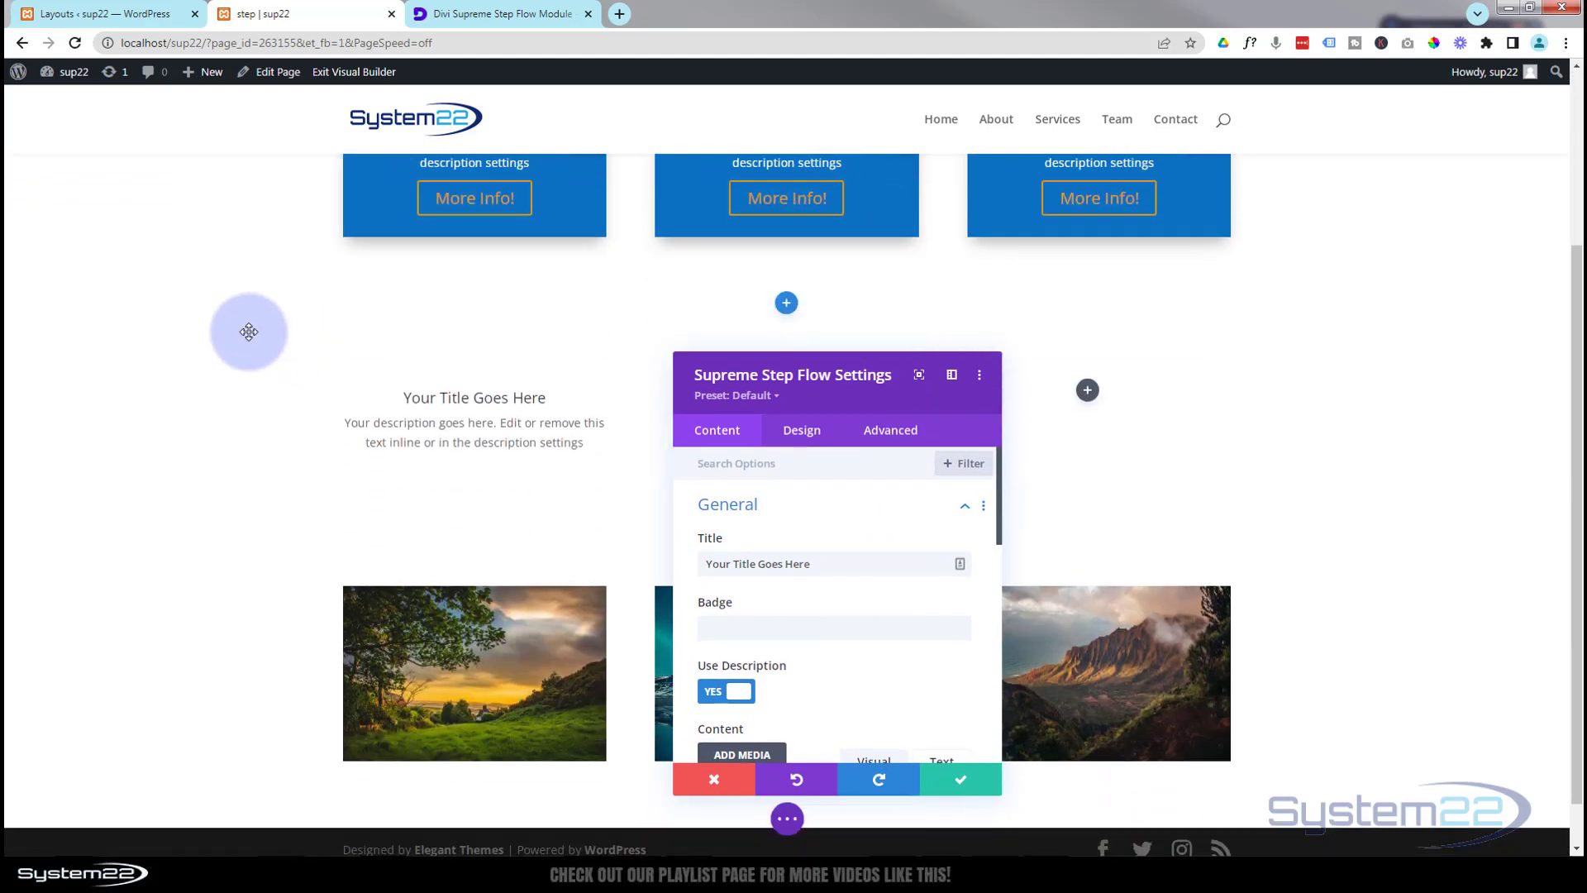
{"action": "scroll", "coordinate": [245, 337], "scroll_direction": "up", "scroll_amount": 2}
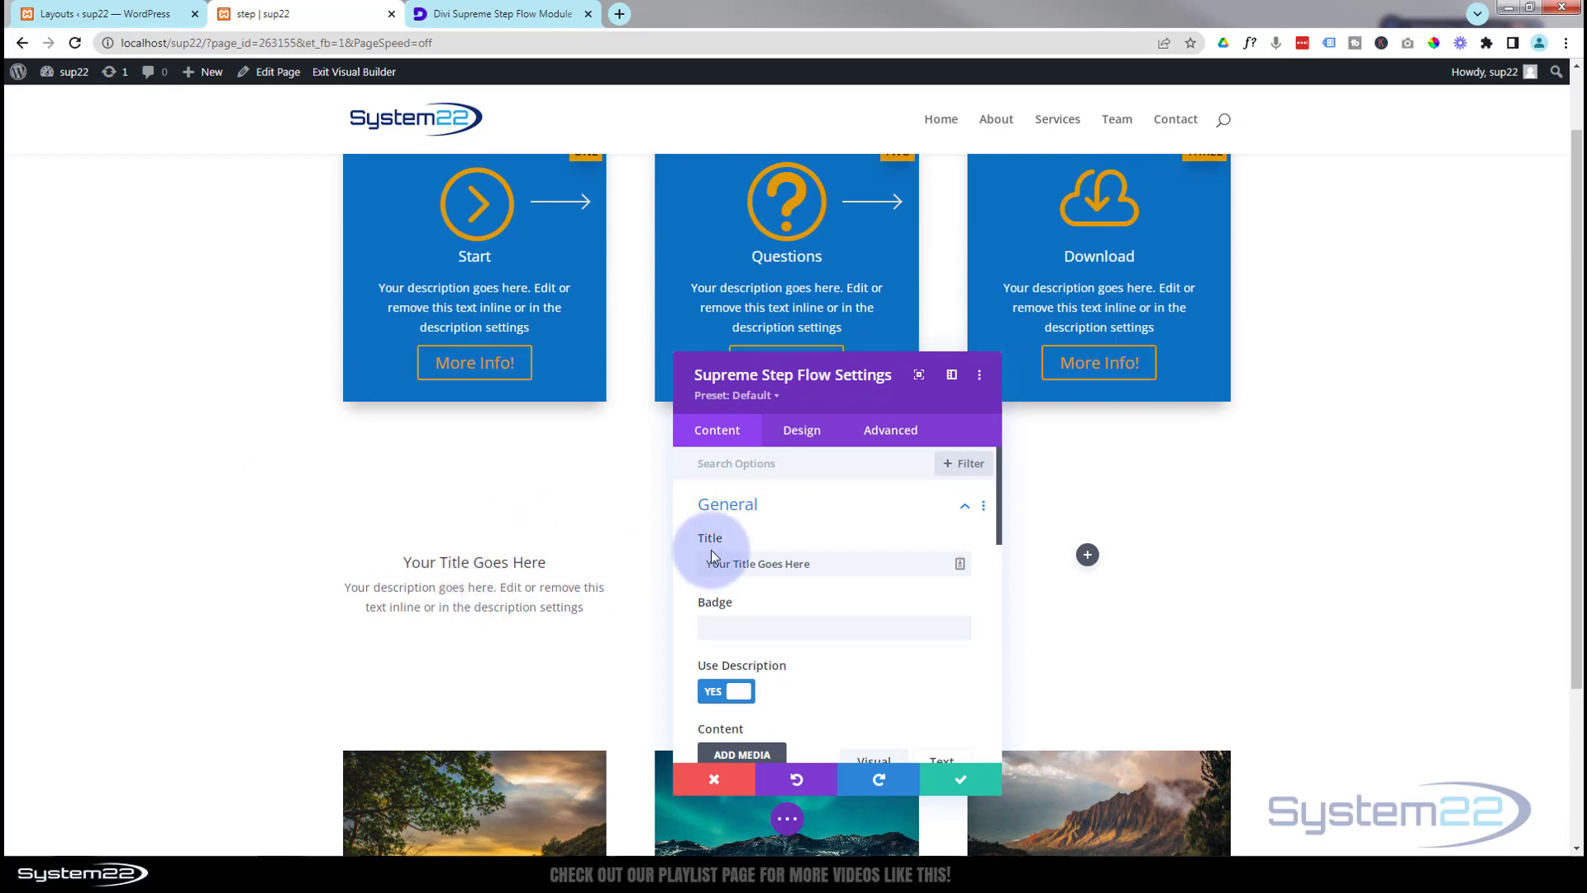
{"action": "left_click_drag", "start_coordinate": [826, 561], "coordinate": [703, 562]}
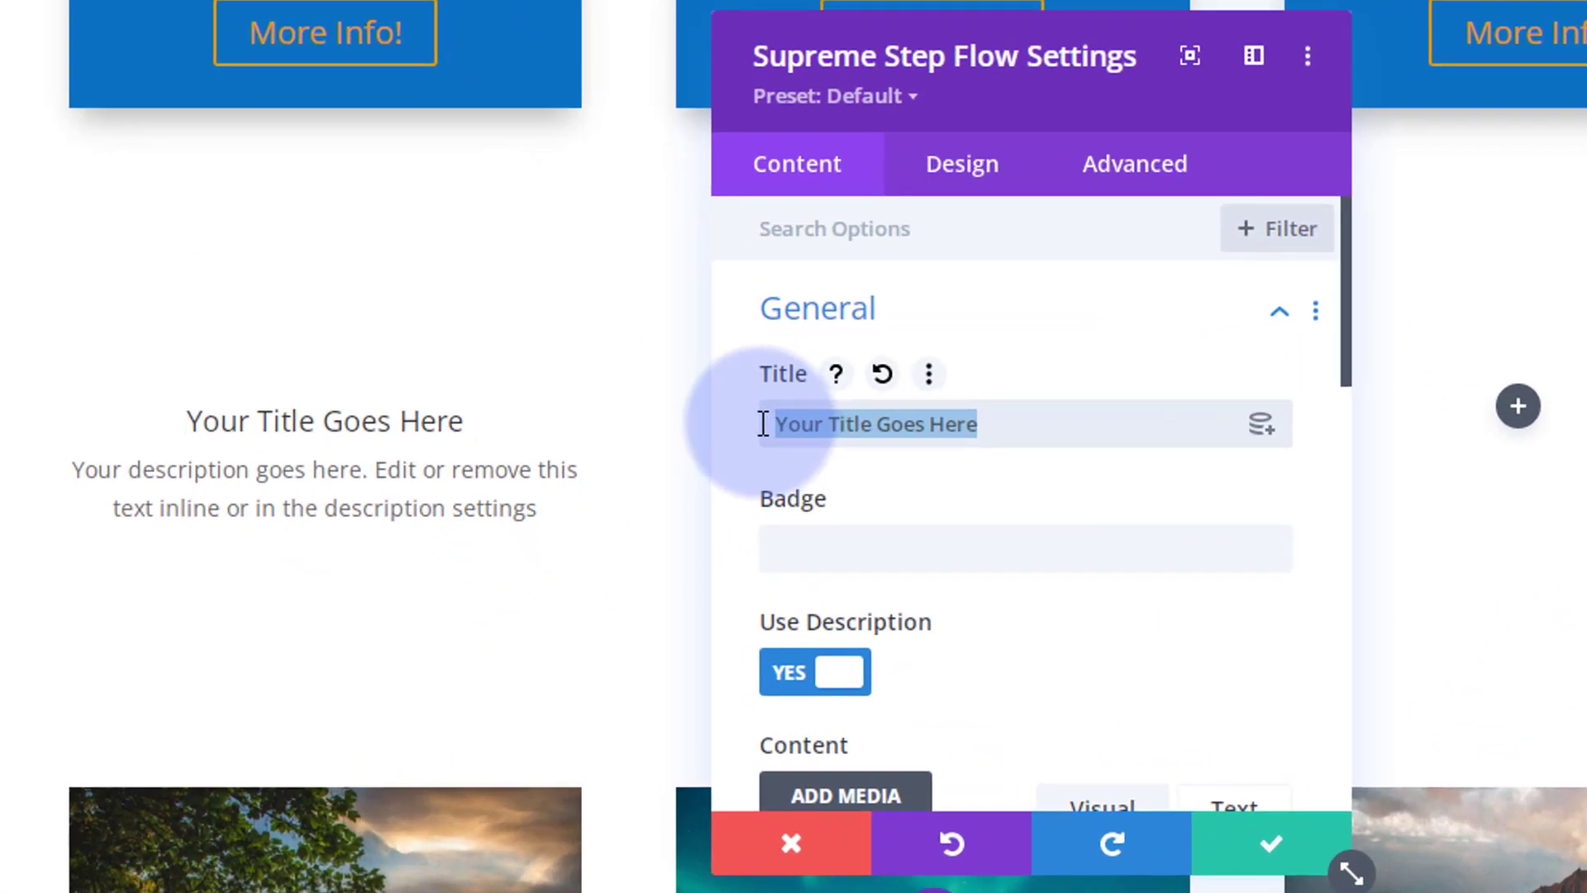
{"action": "type", "text": "Step 1"}
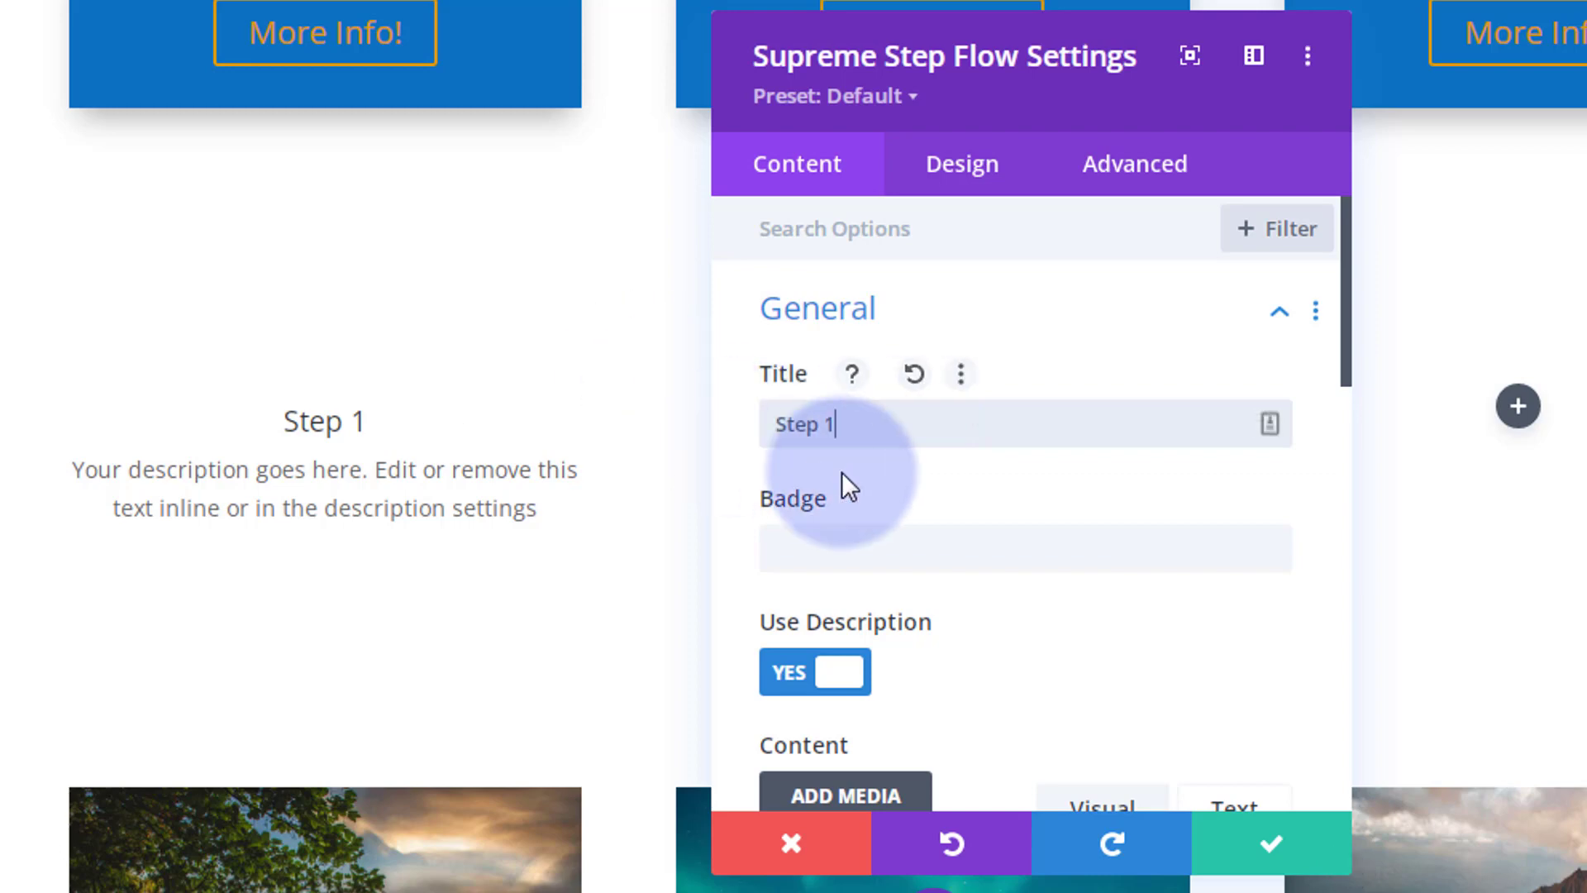
{"action": "scroll", "coordinate": [861, 469], "scroll_direction": "down", "scroll_amount": 2}
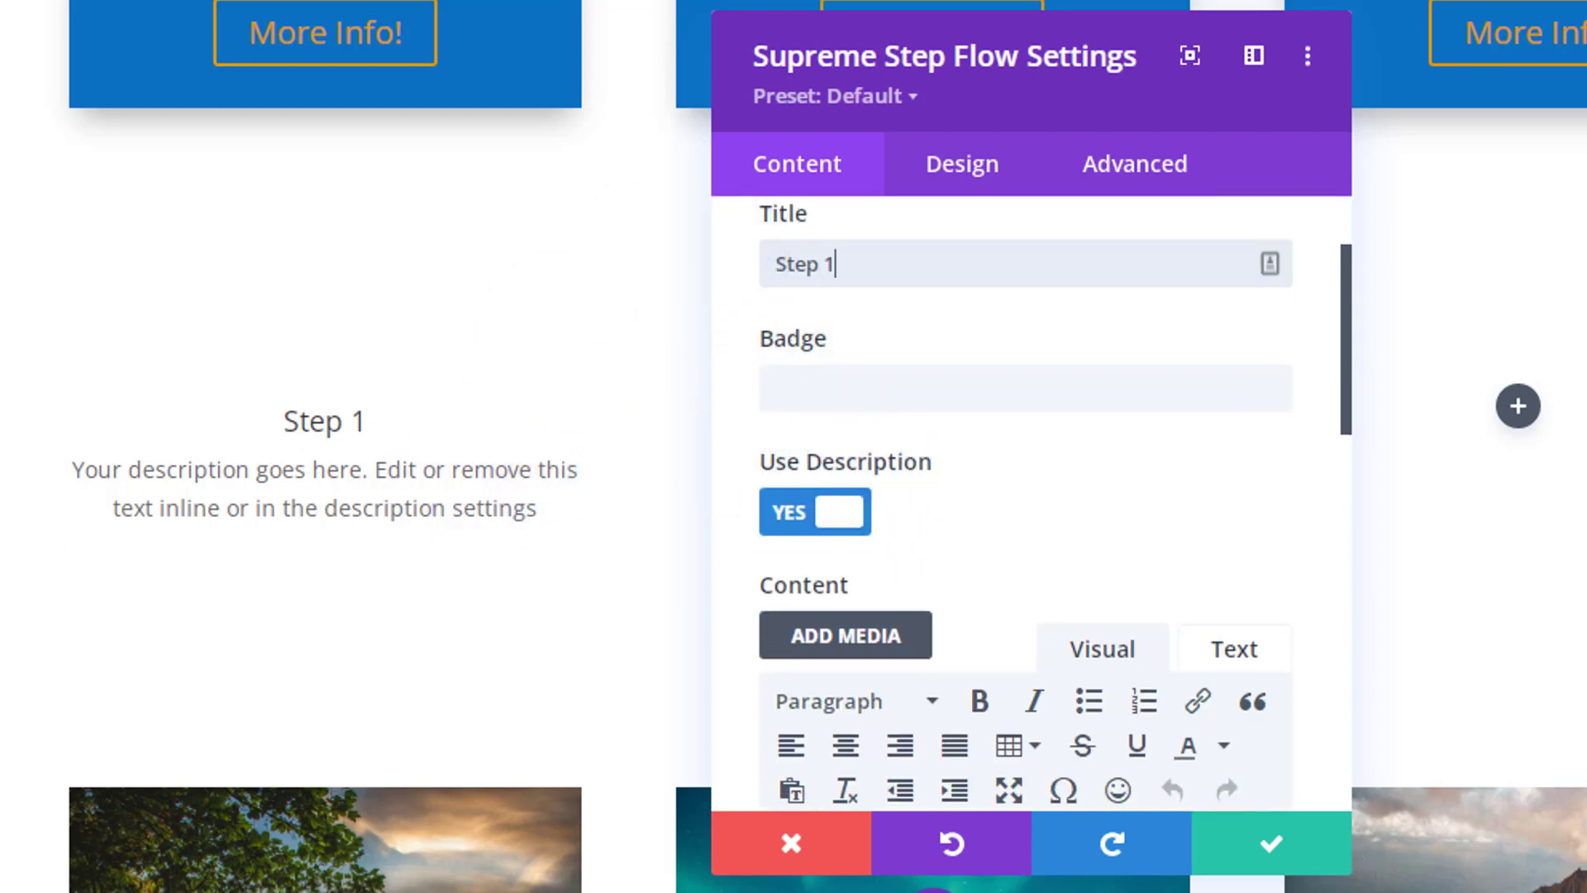
{"action": "scroll", "coordinate": [500, 504], "scroll_direction": "up", "scroll_amount": 2}
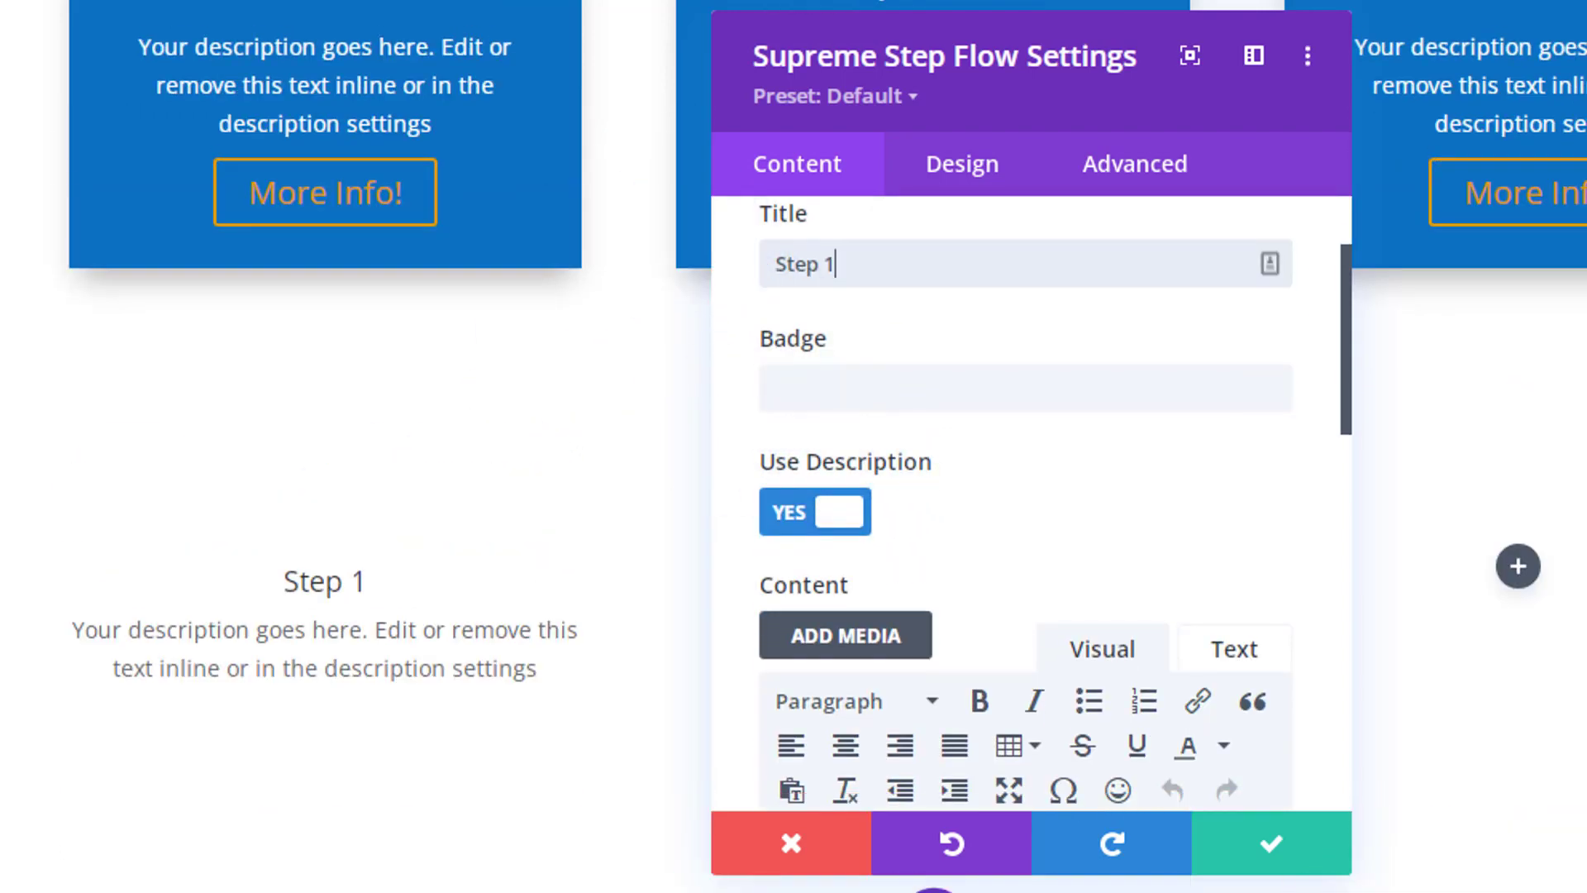
{"action": "scroll", "coordinate": [4, 175], "scroll_direction": "down", "scroll_amount": 6}
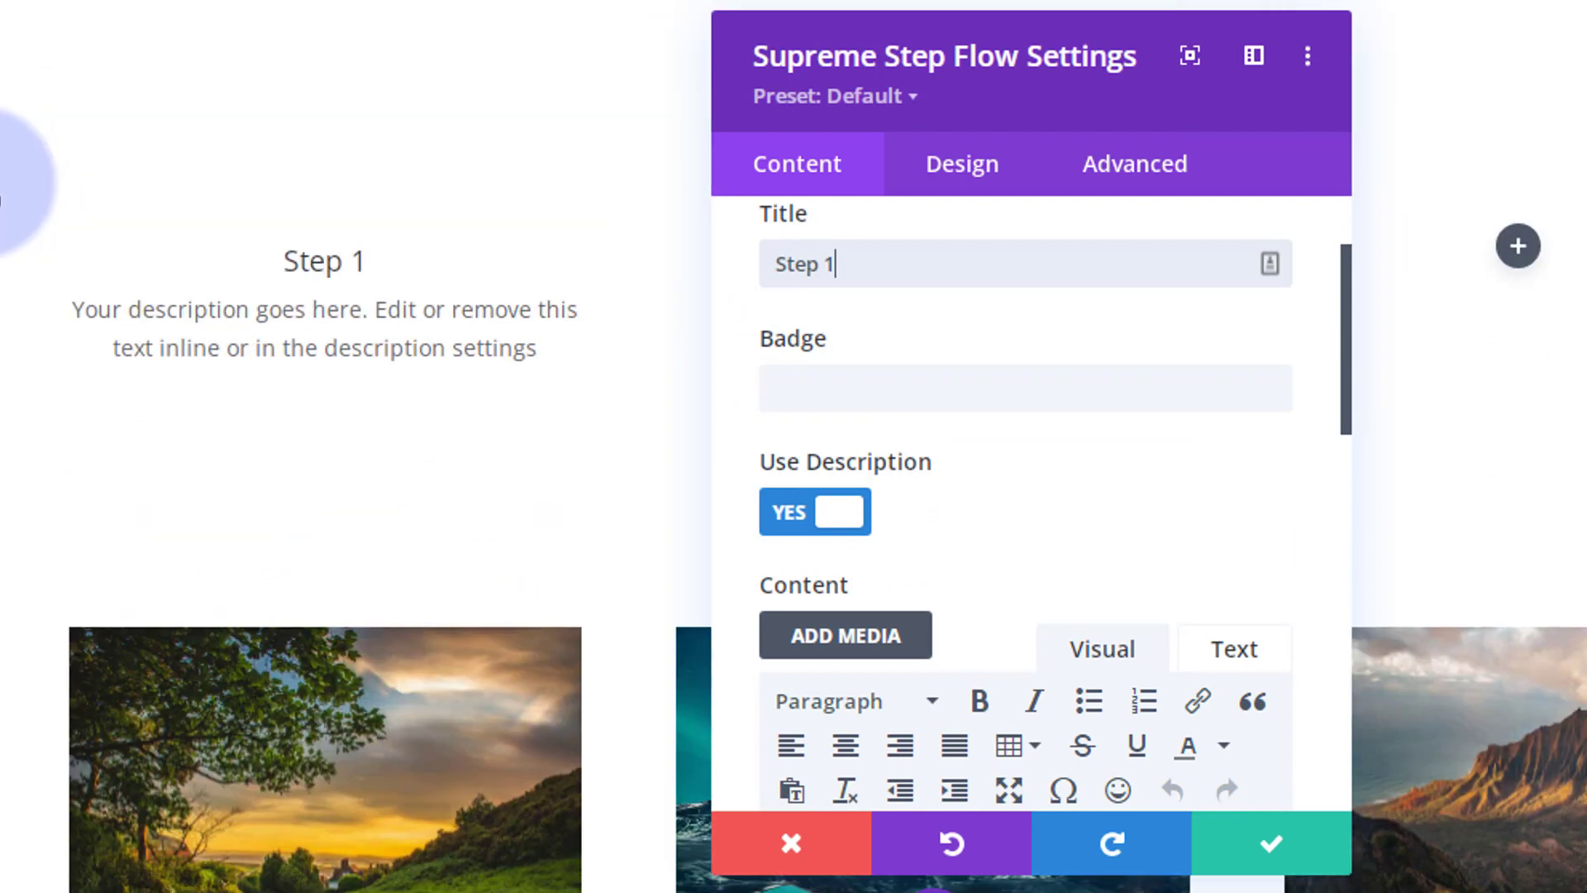
{"action": "scroll", "coordinate": [11, 195], "scroll_direction": "up", "scroll_amount": 2}
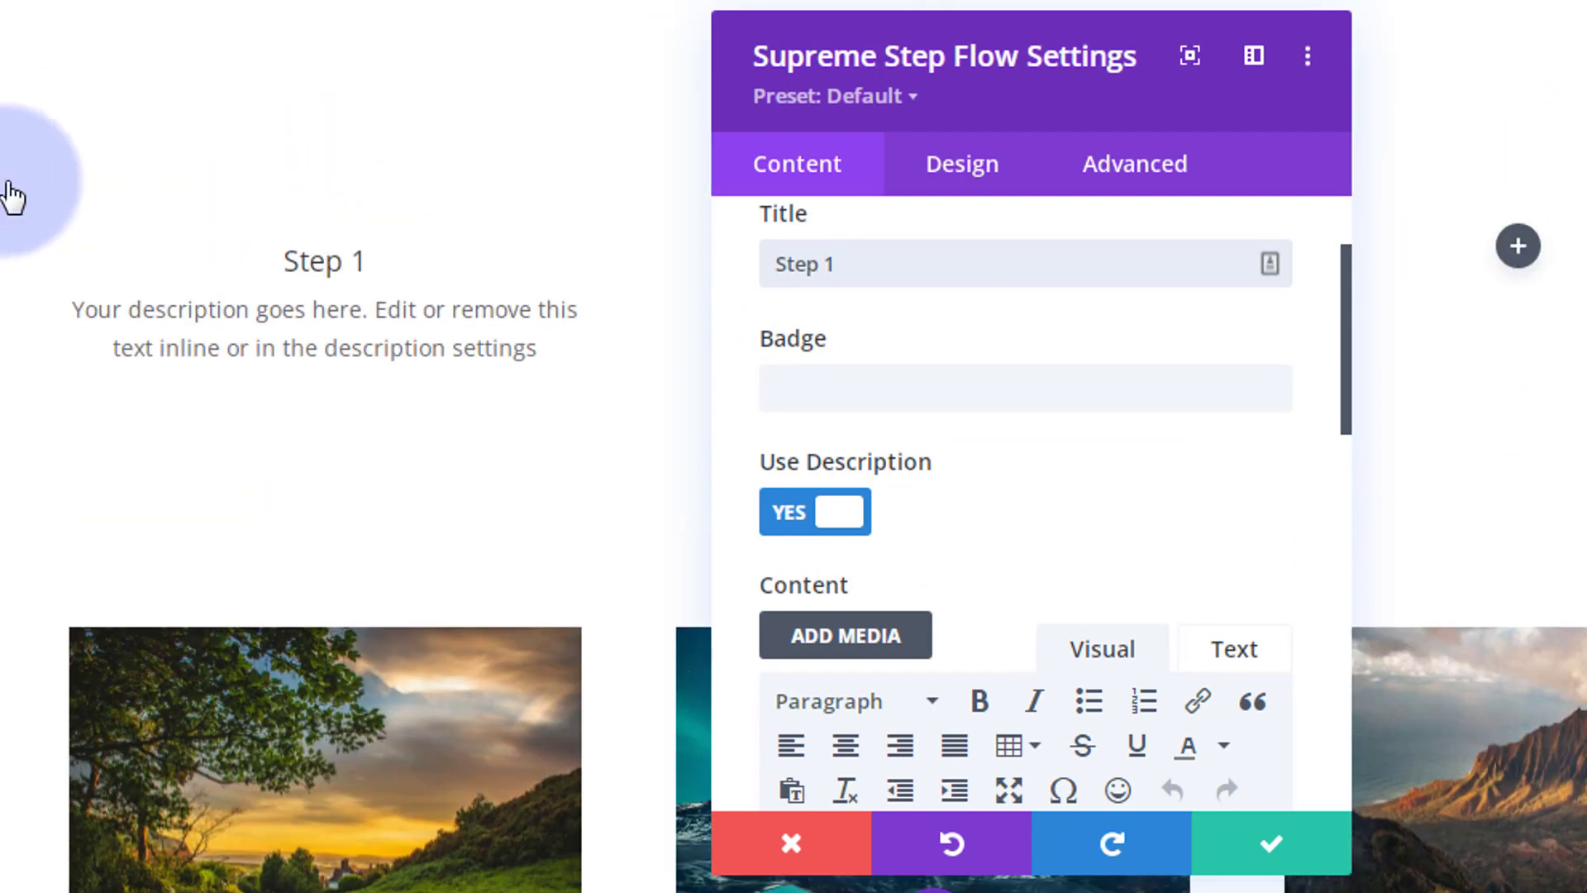
Step: Give the Step 1 card the badge text 'One'
{"action": "left_click", "coordinate": [805, 385]}
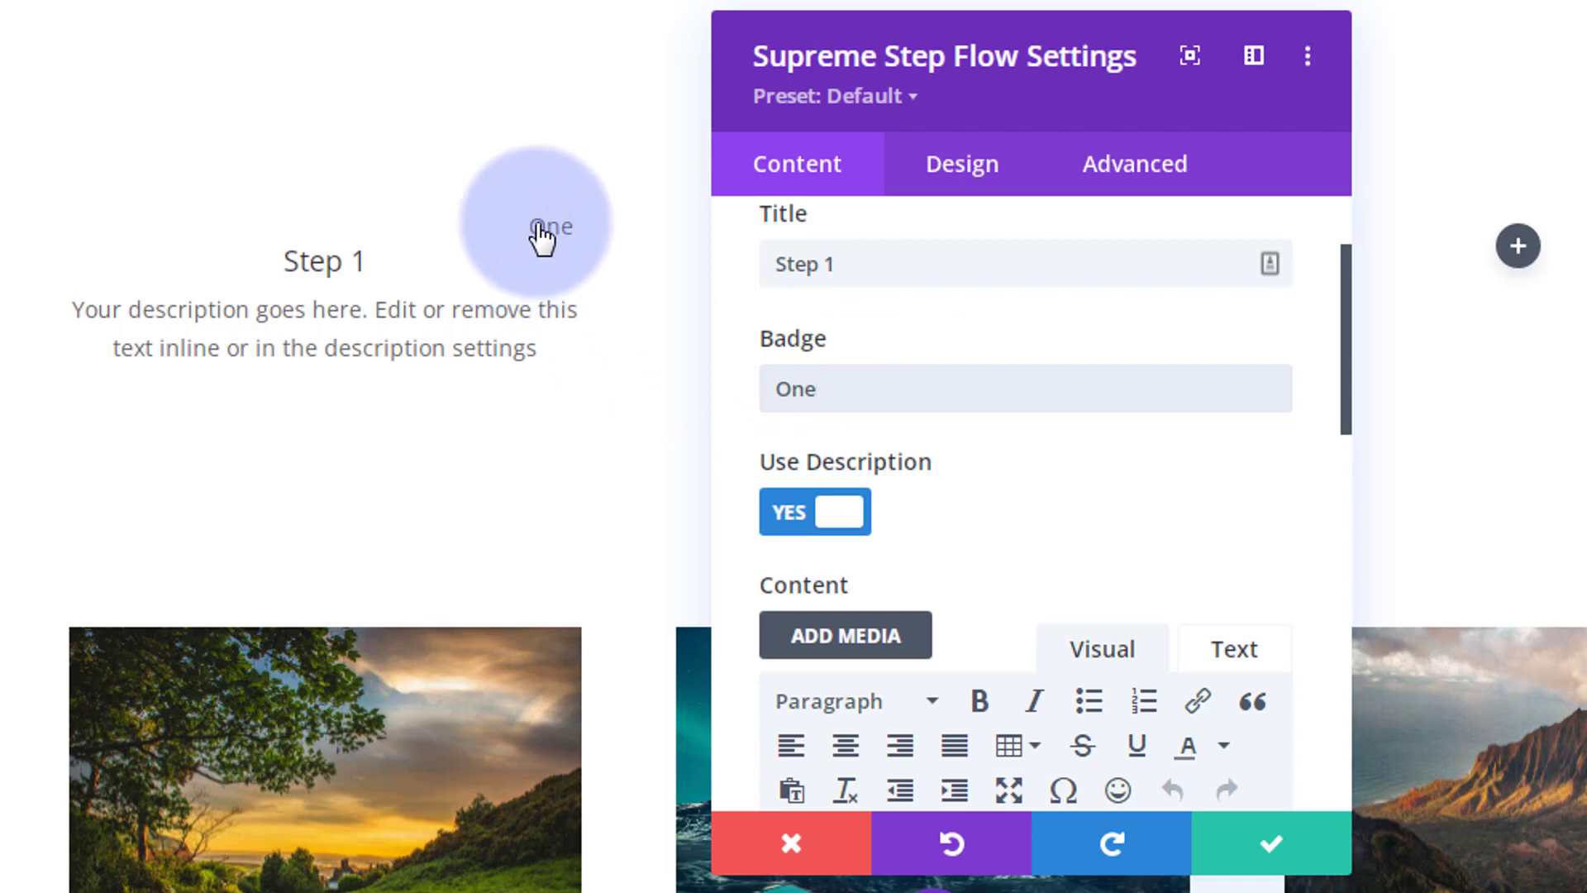
{"action": "scroll", "coordinate": [1005, 379], "scroll_direction": "down", "scroll_amount": 4}
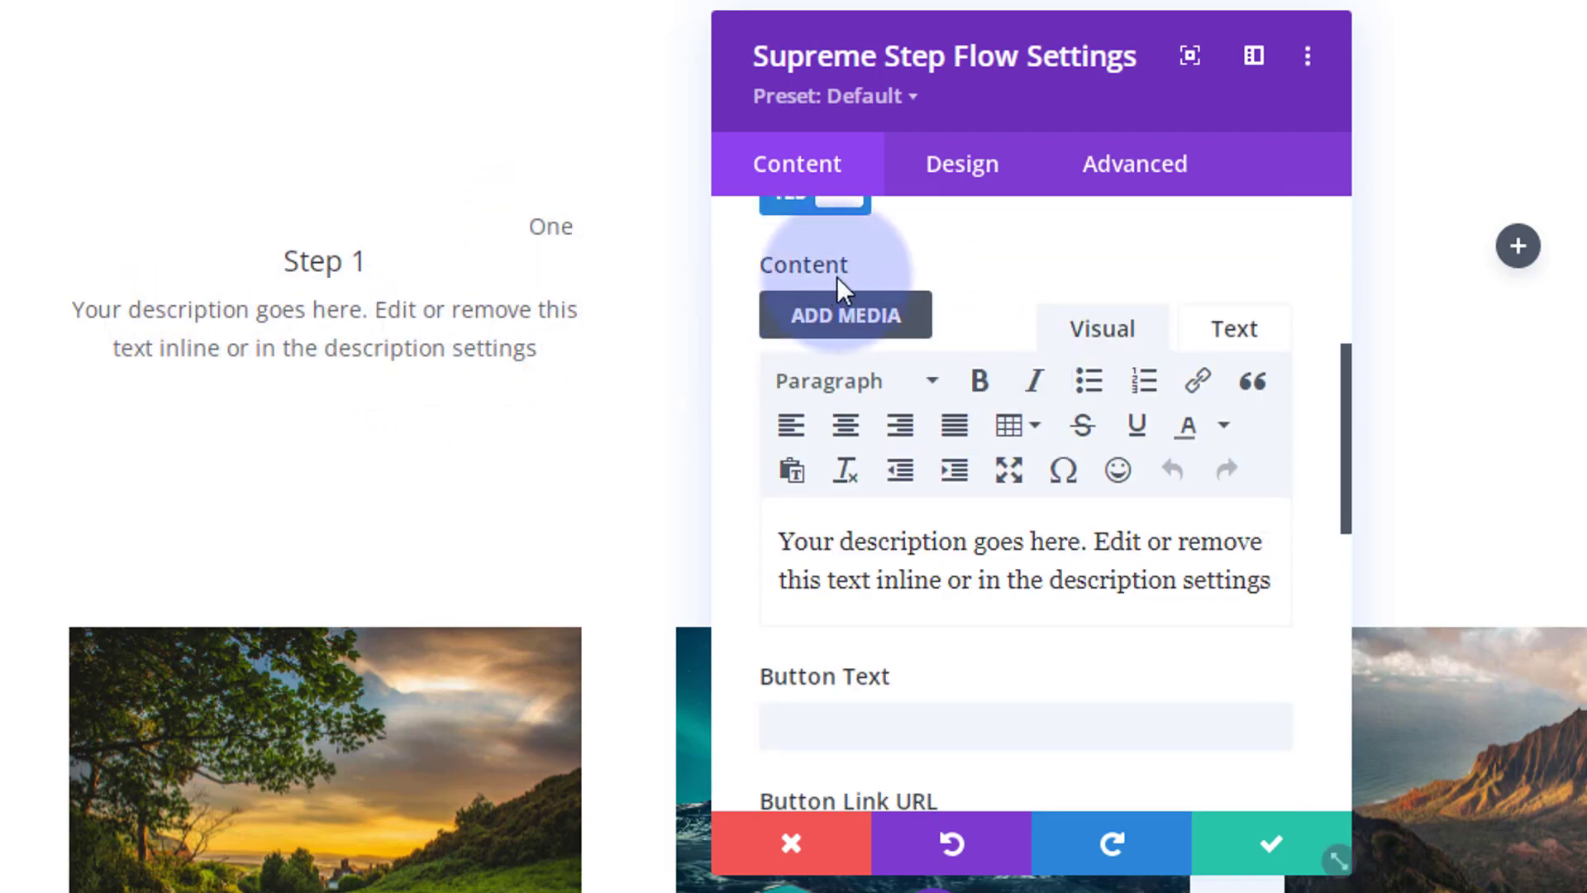
{"action": "scroll", "coordinate": [926, 260], "scroll_direction": "up", "scroll_amount": 2}
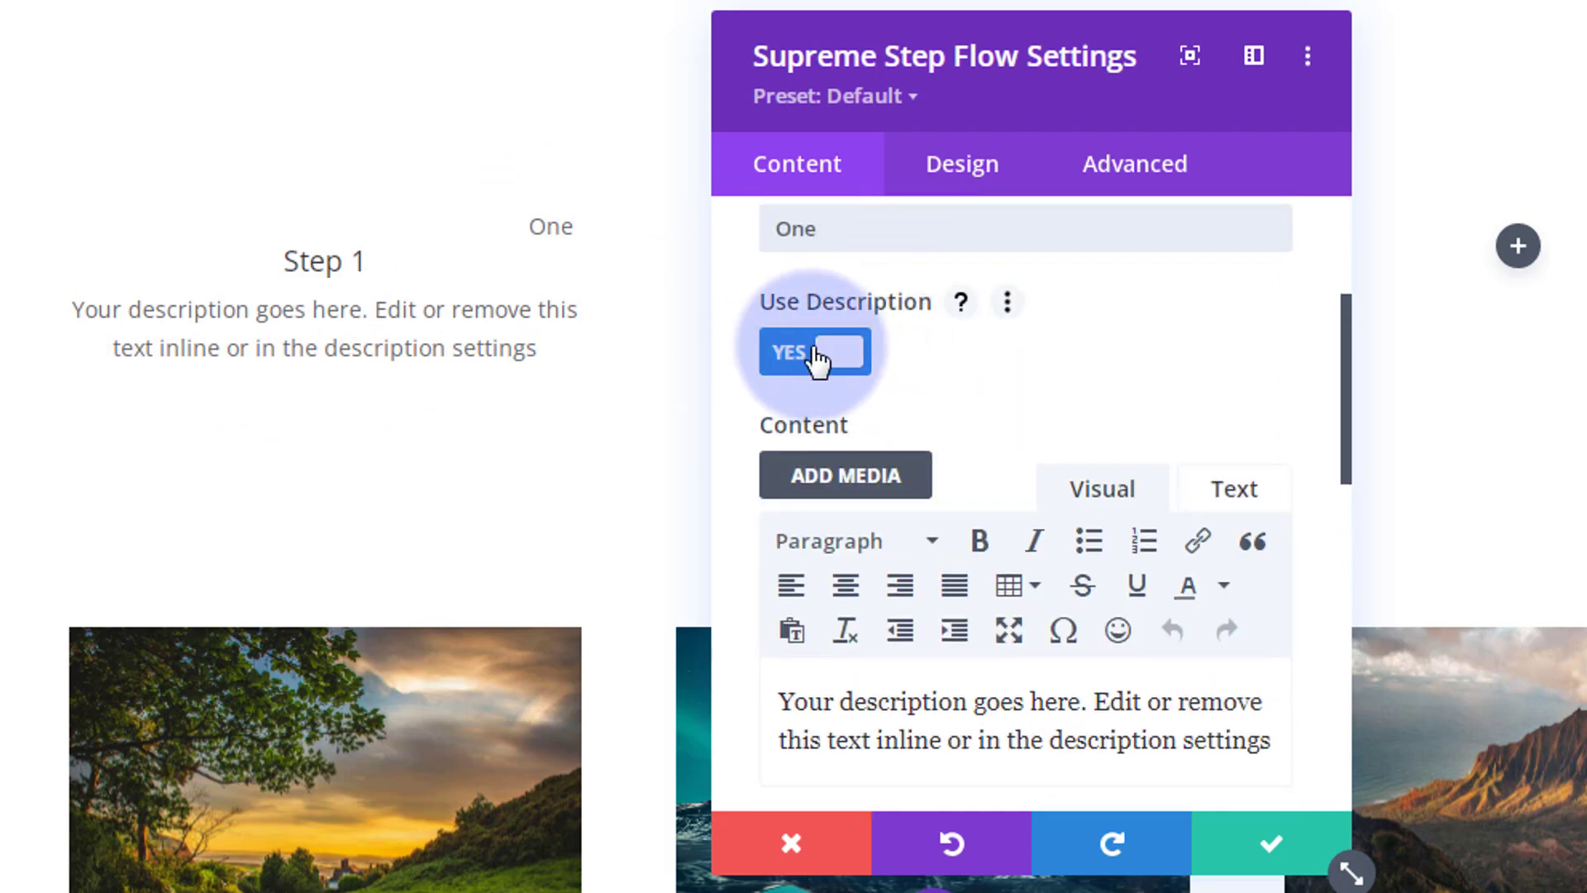
{"action": "scroll", "coordinate": [1000, 354], "scroll_direction": "down", "scroll_amount": 2}
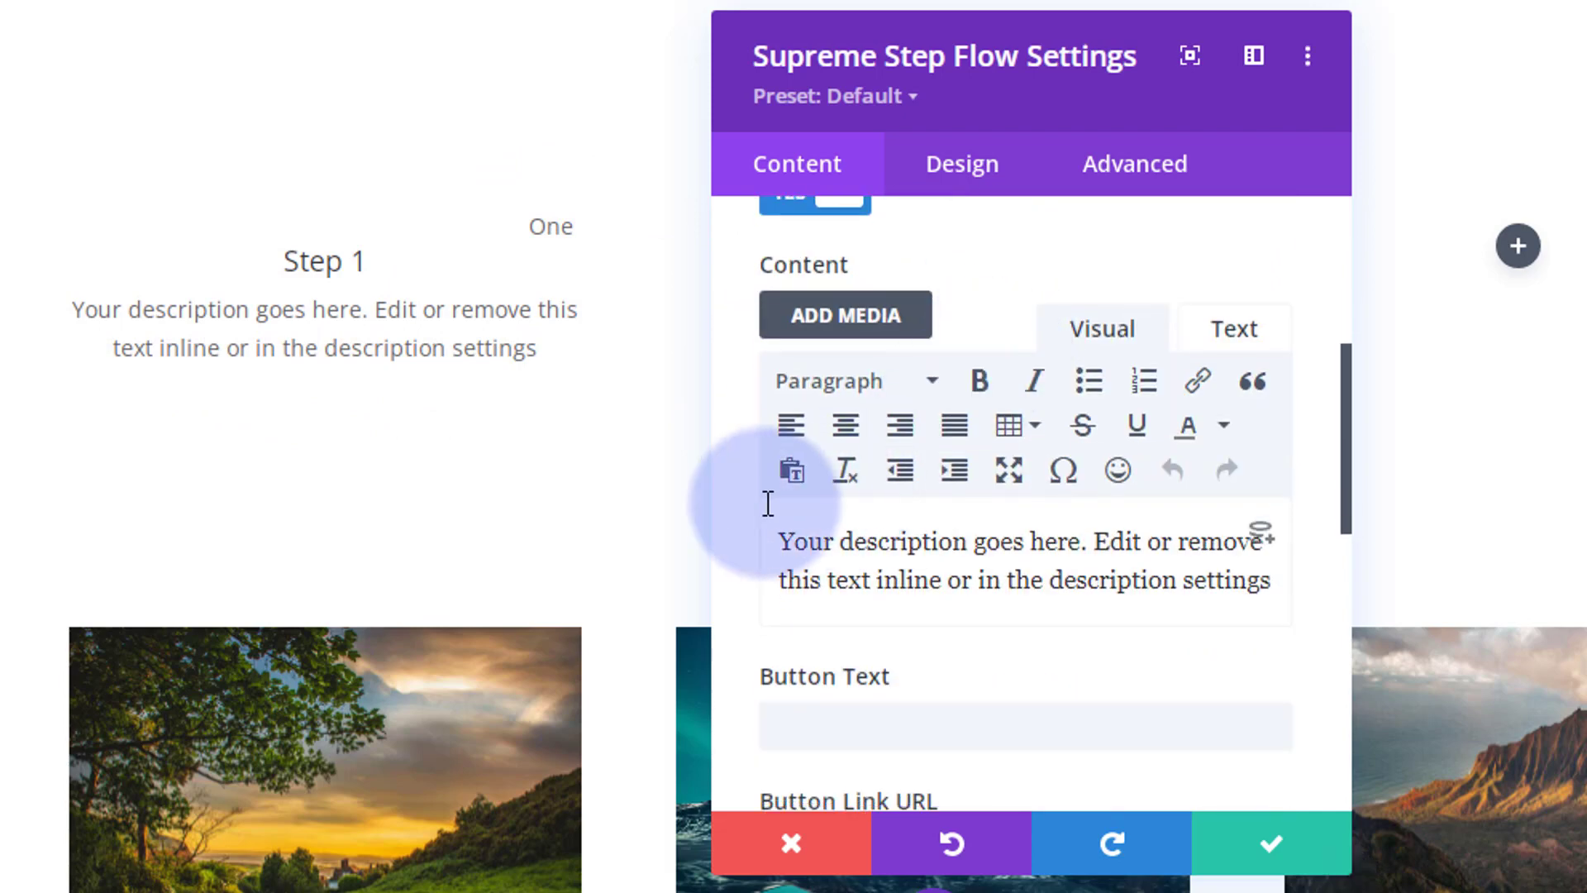
{"action": "scroll", "coordinate": [904, 528], "scroll_direction": "down", "scroll_amount": 2}
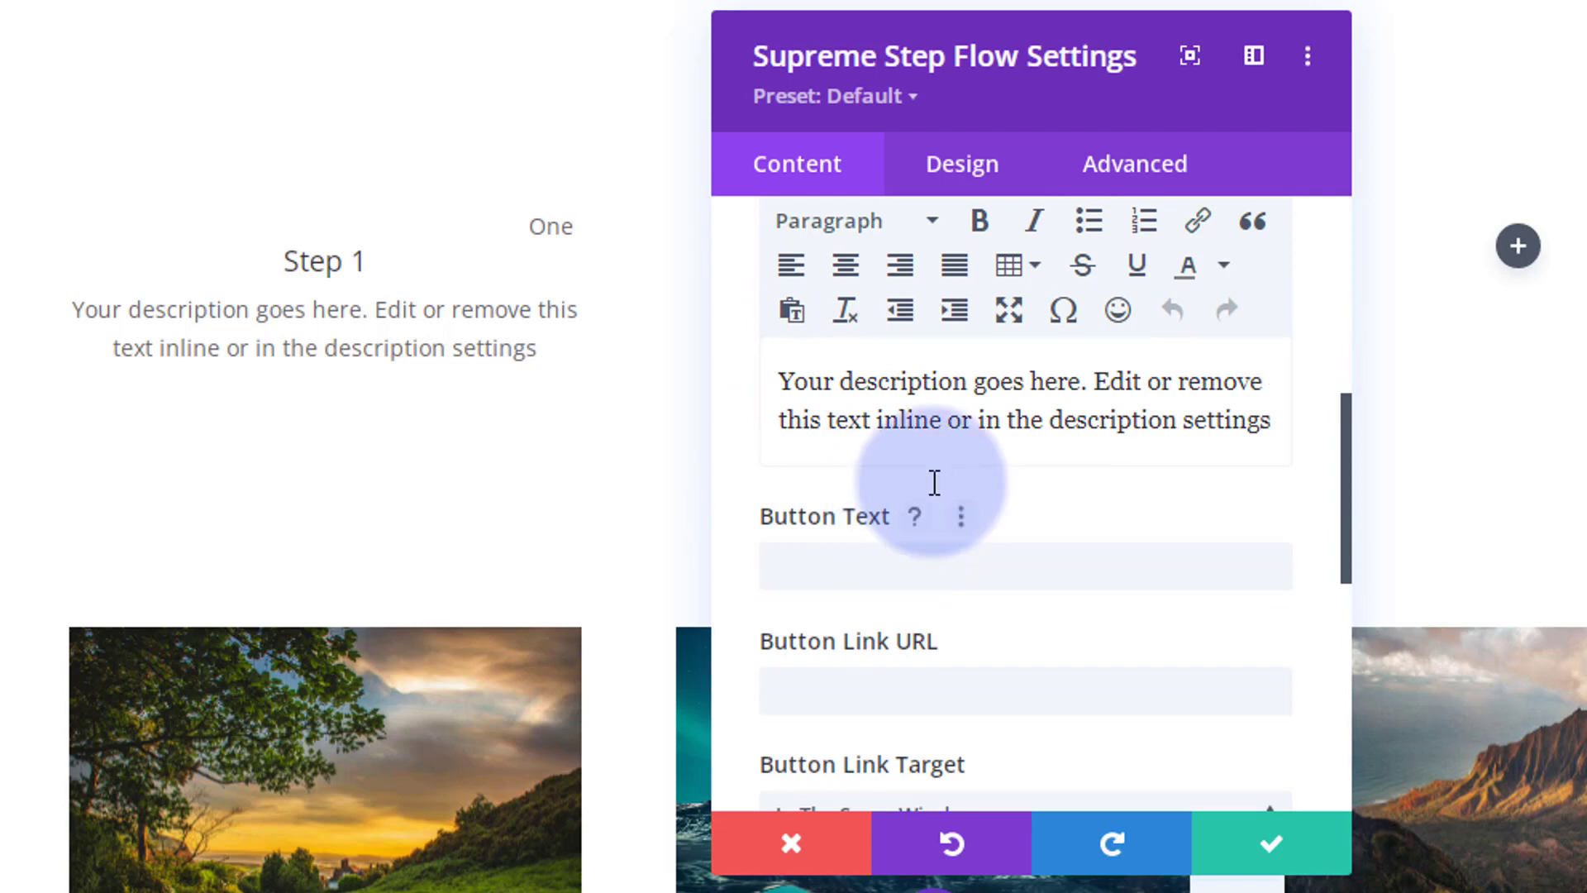
{"action": "scroll", "coordinate": [932, 482], "scroll_direction": "down", "scroll_amount": 2}
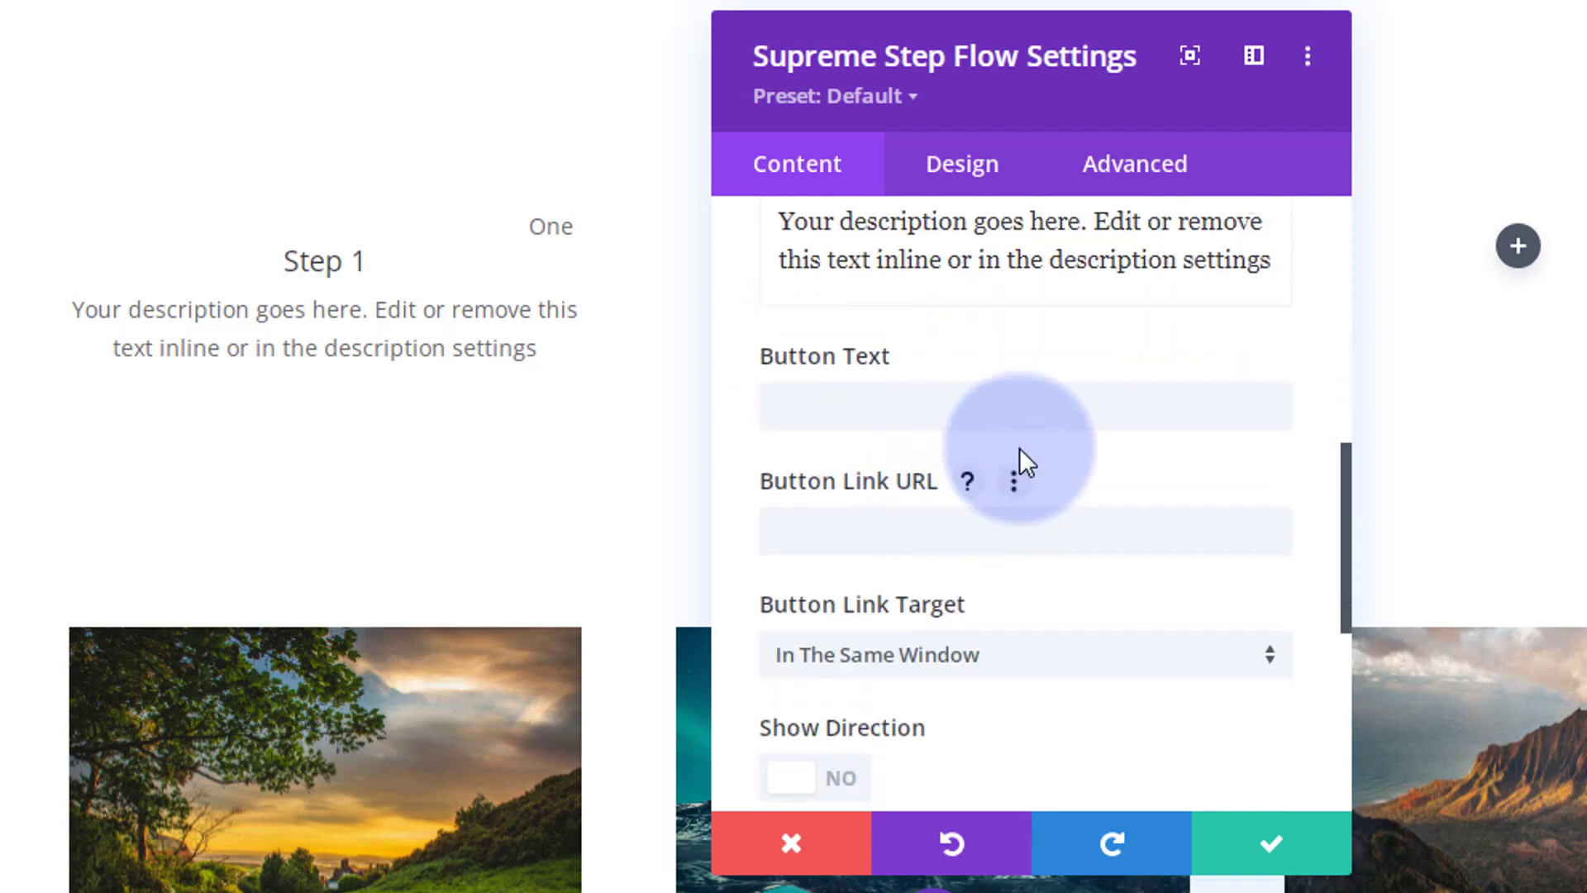
Step: Set the Learn More! button link to '#', opening in the same window
{"action": "left_click", "coordinate": [820, 405]}
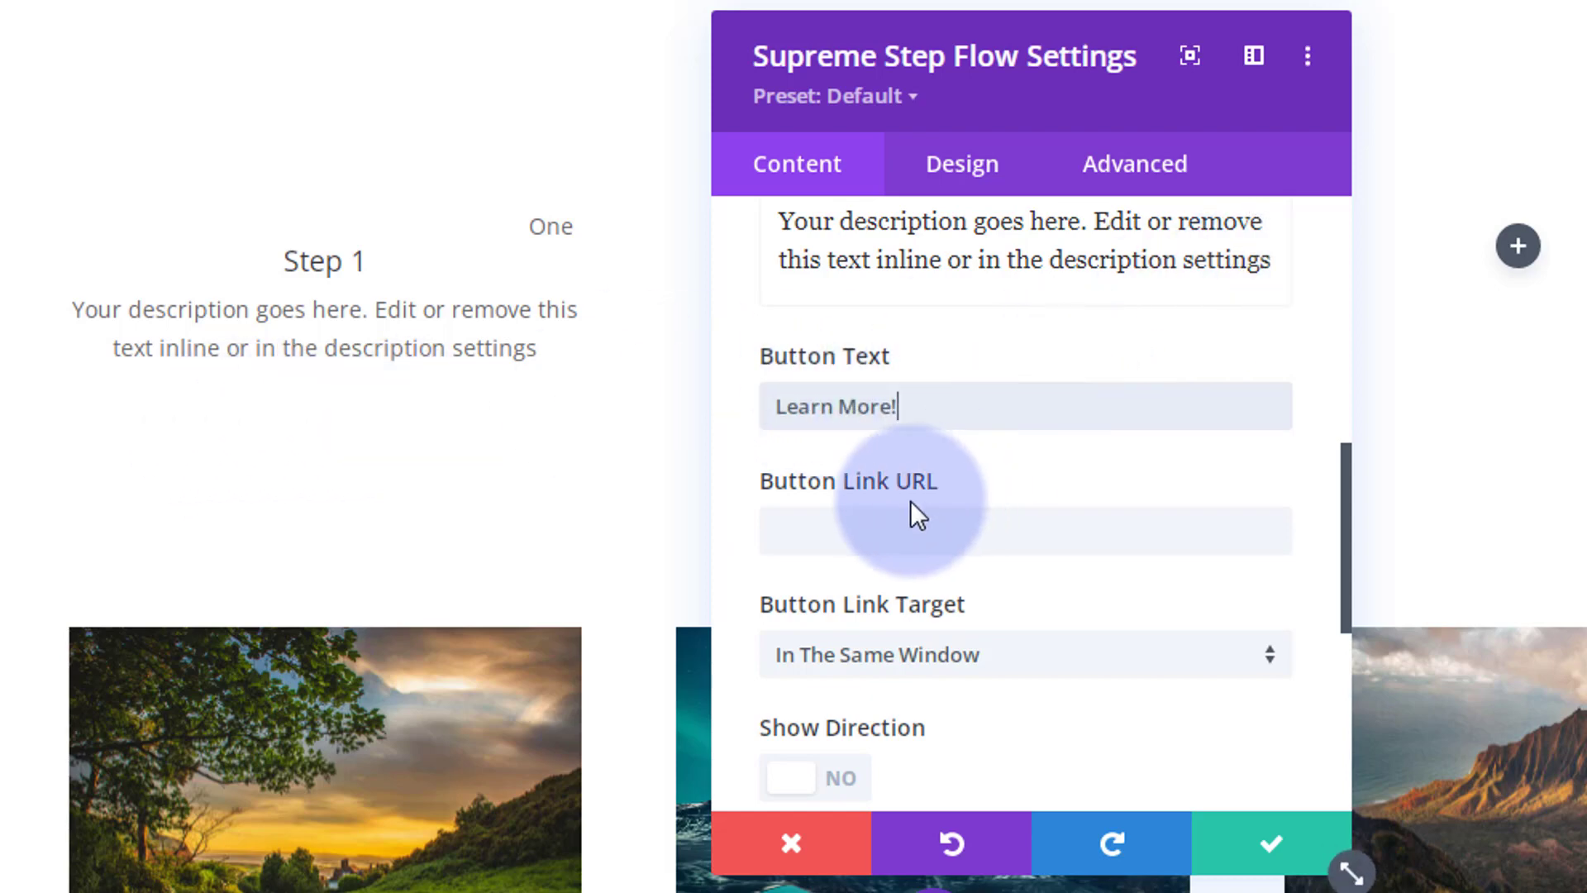
{"action": "left_click", "coordinate": [804, 531]}
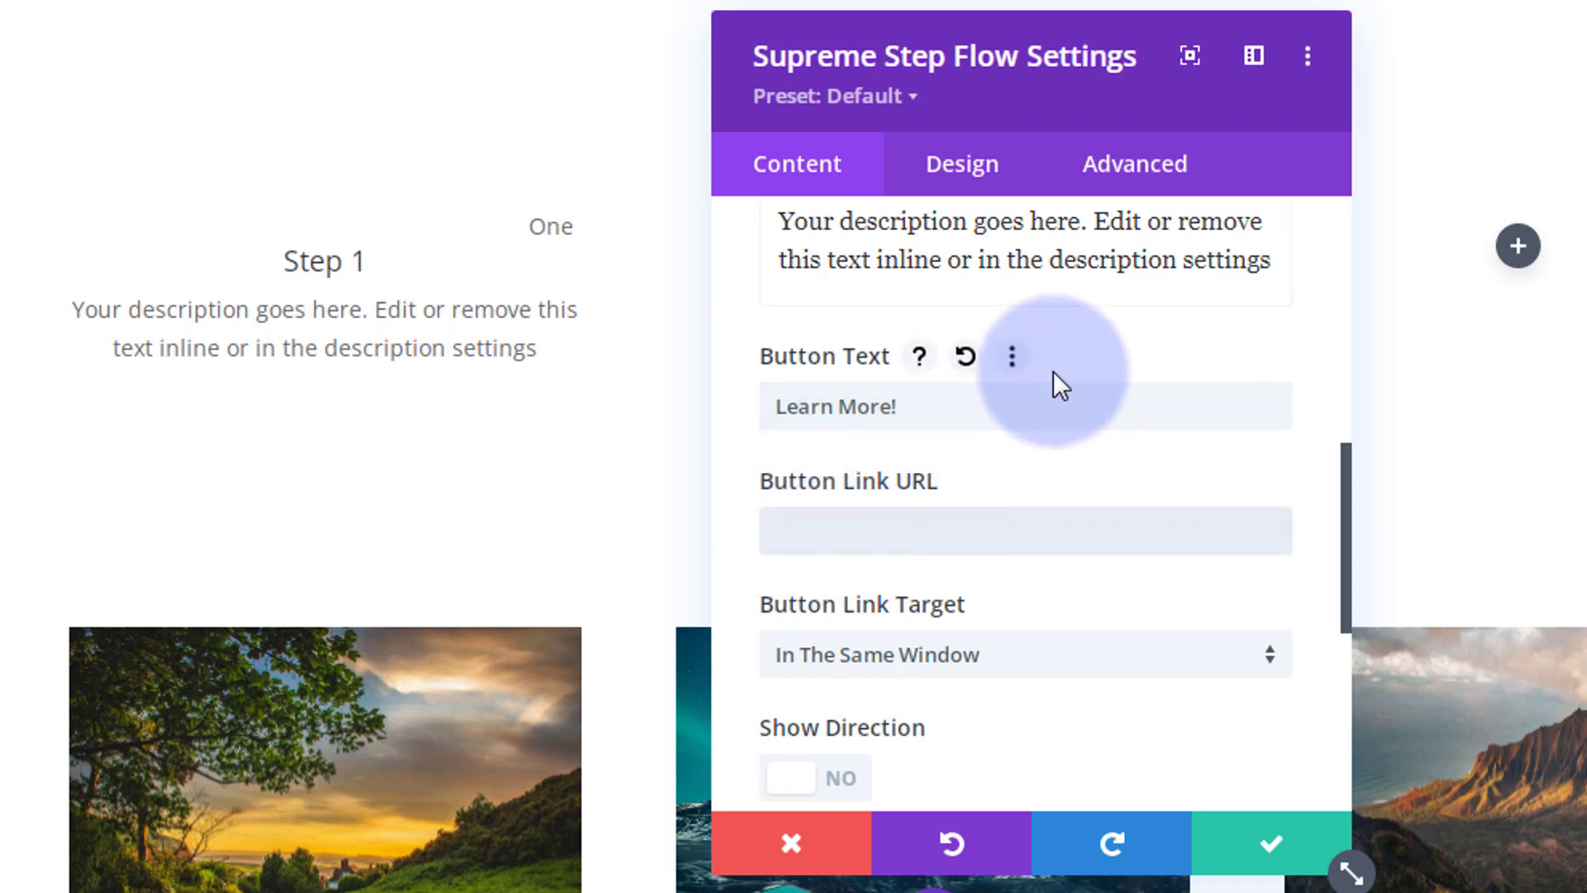
{"action": "type", "text": "#"}
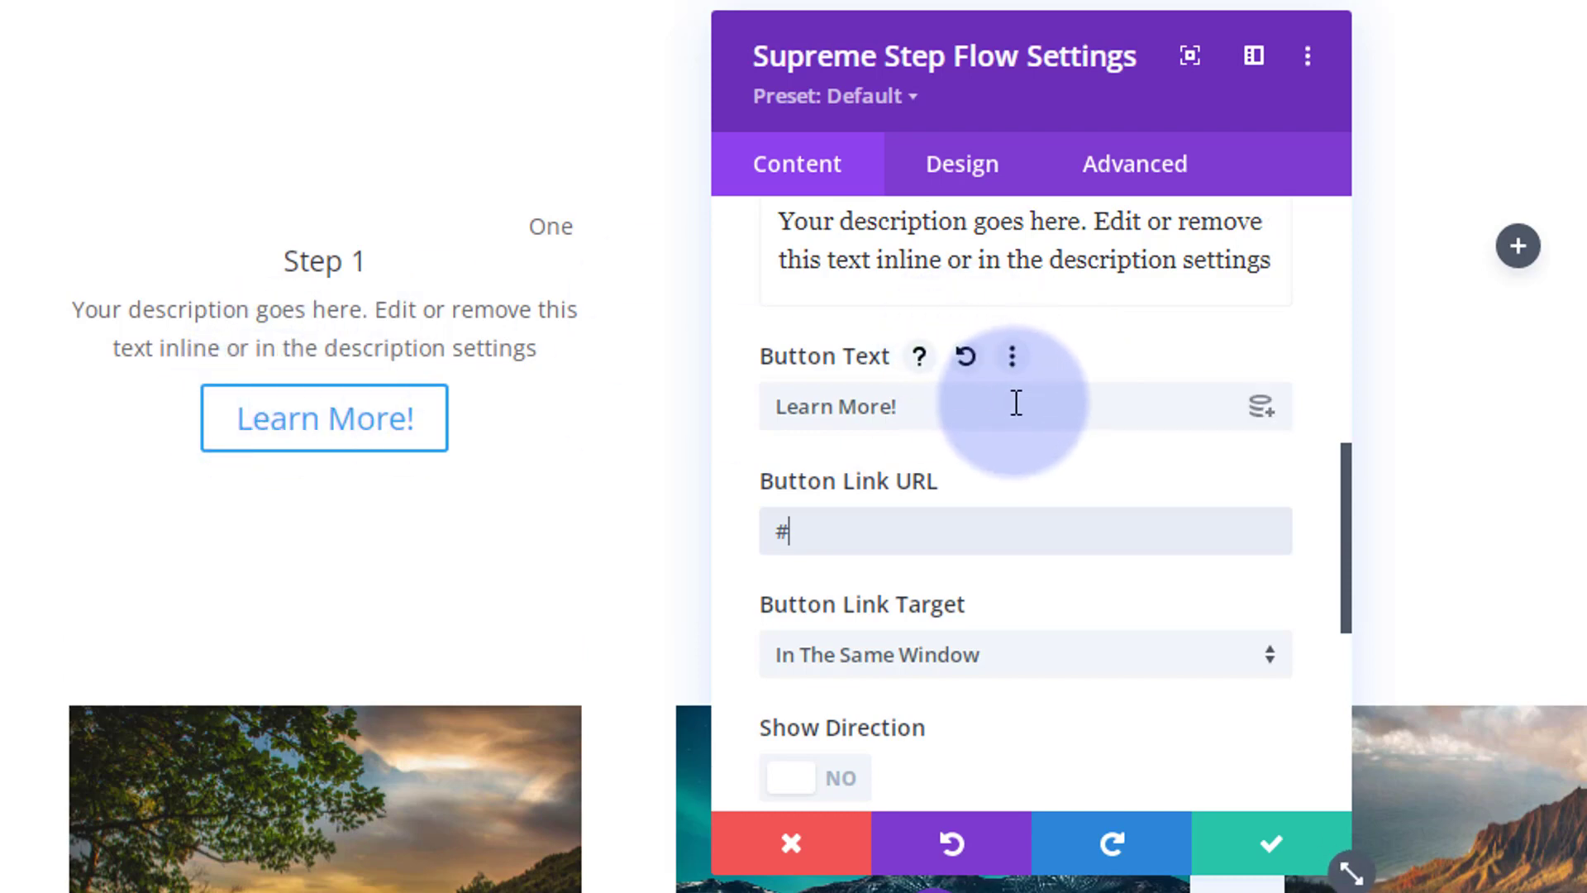
{"action": "scroll", "coordinate": [1017, 401], "scroll_direction": "down", "scroll_amount": 2}
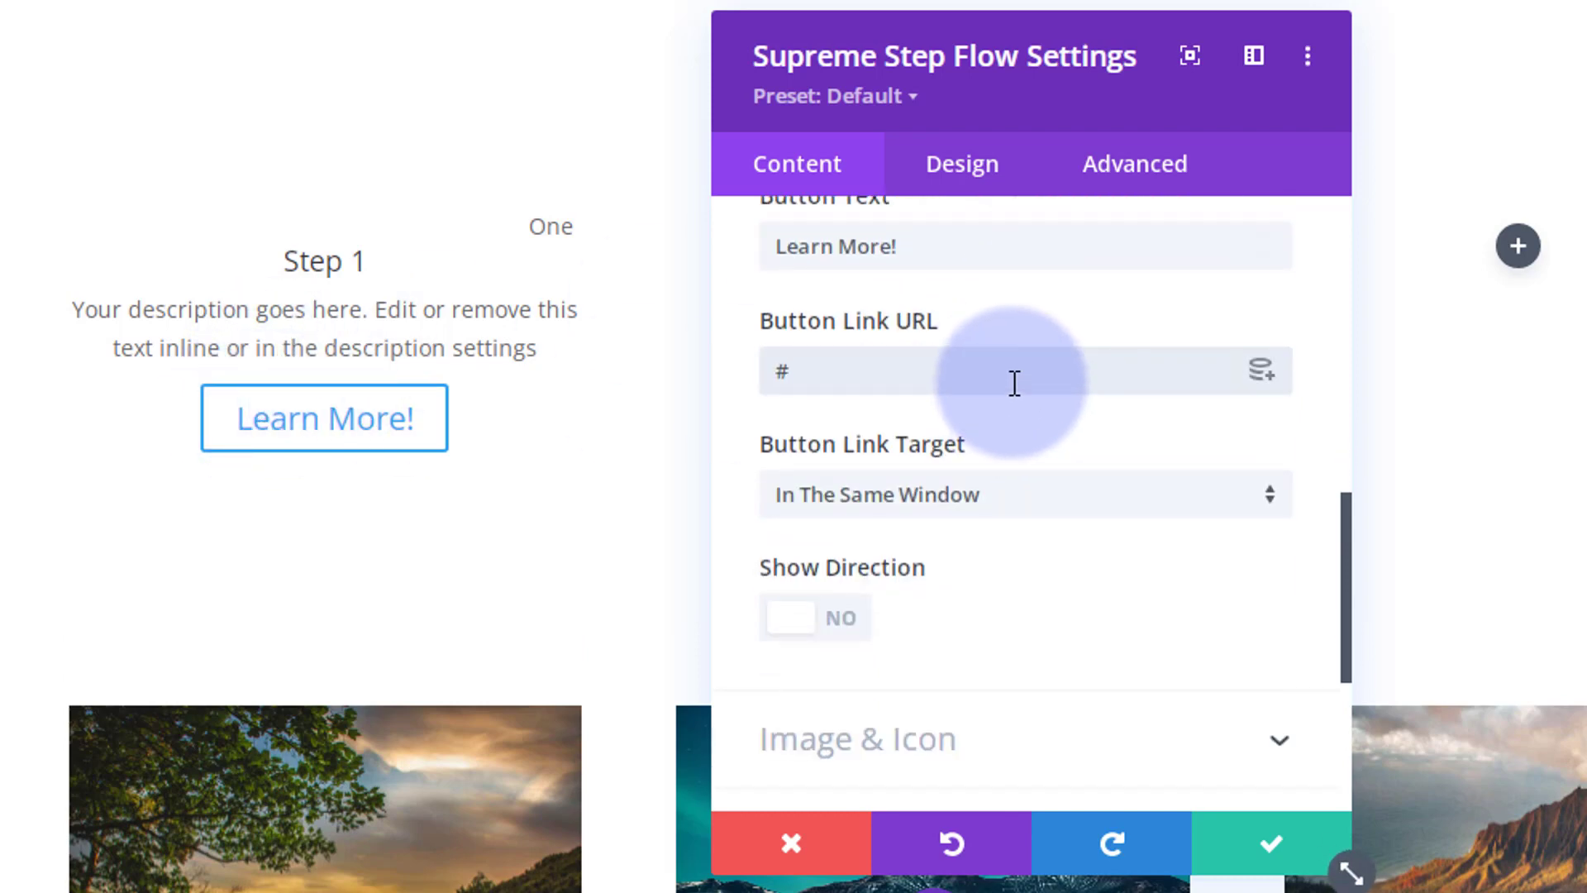
{"action": "left_click", "coordinate": [1014, 381]}
{"action": "scroll", "coordinate": [1016, 382], "scroll_direction": "down", "scroll_amount": 2}
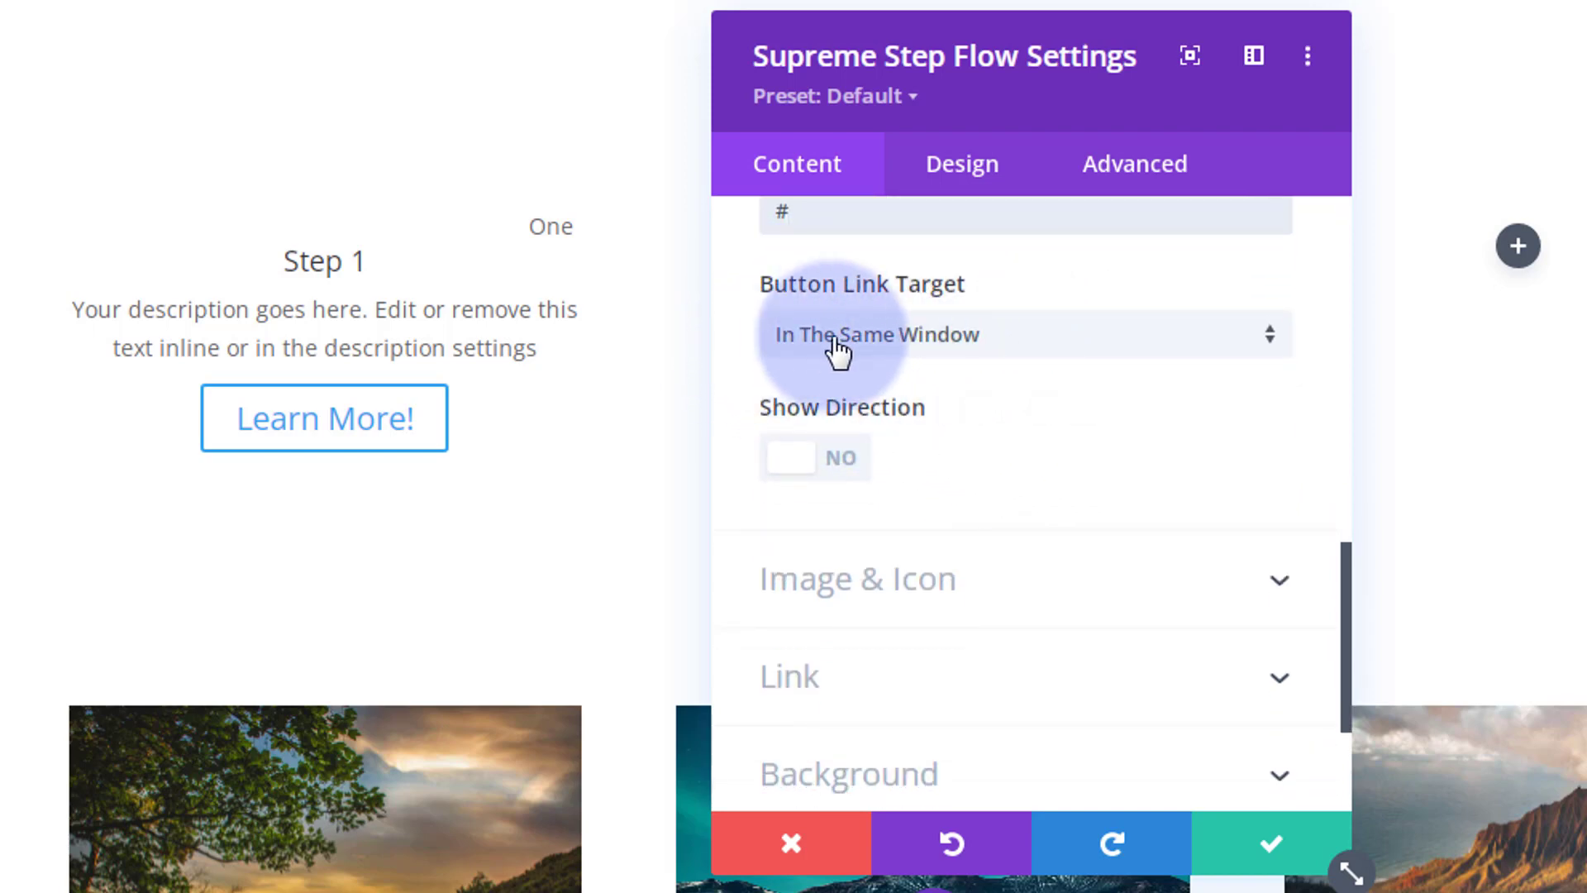
{"action": "left_click", "coordinate": [1071, 341]}
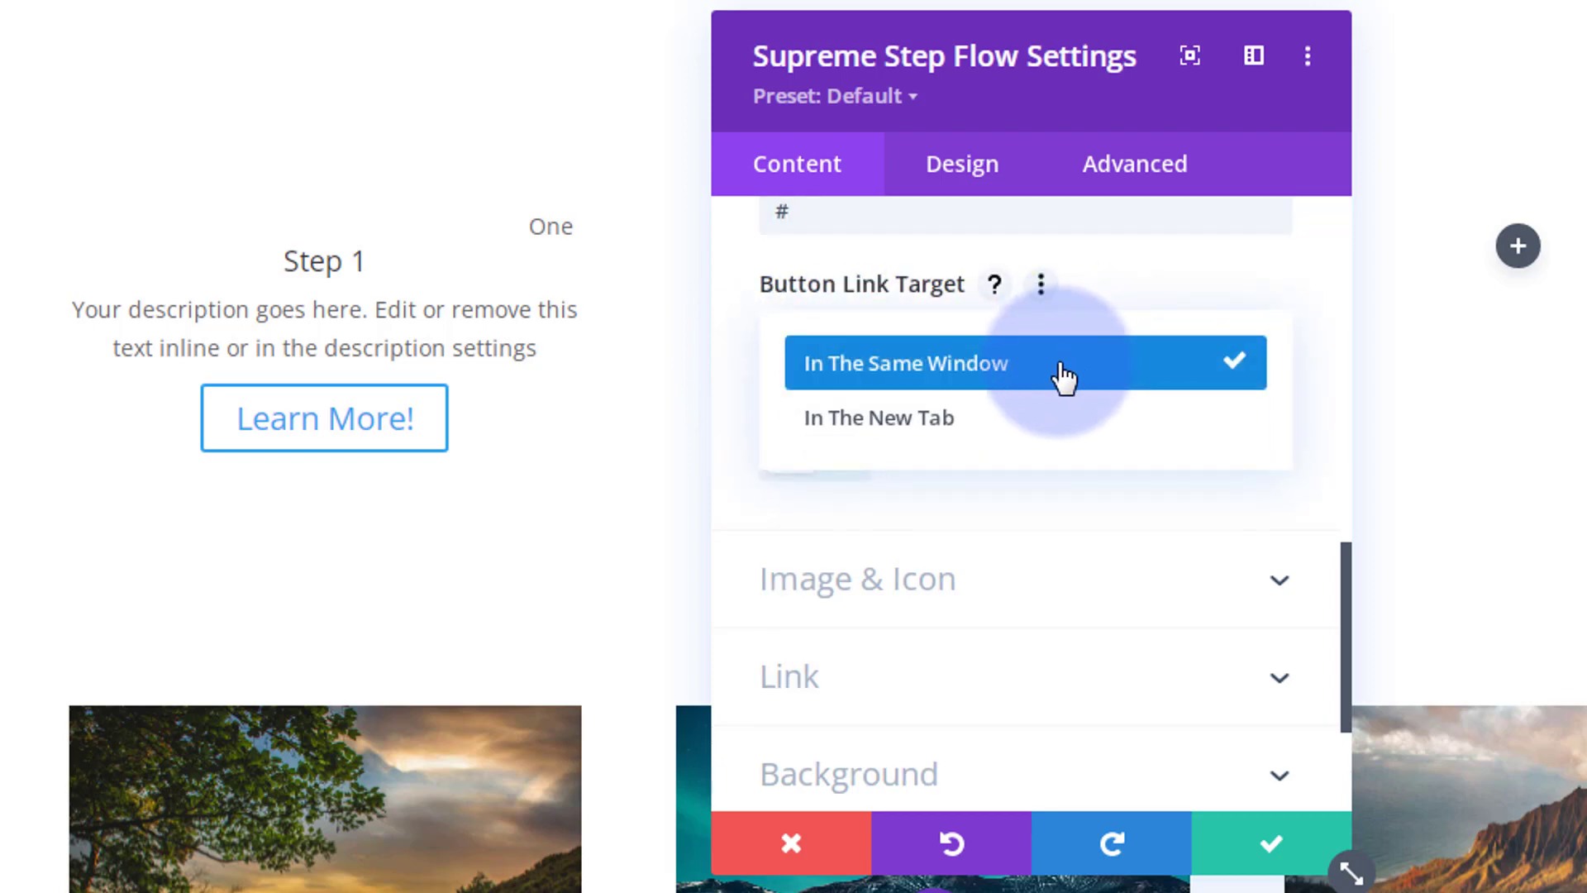
{"action": "left_click", "coordinate": [738, 375]}
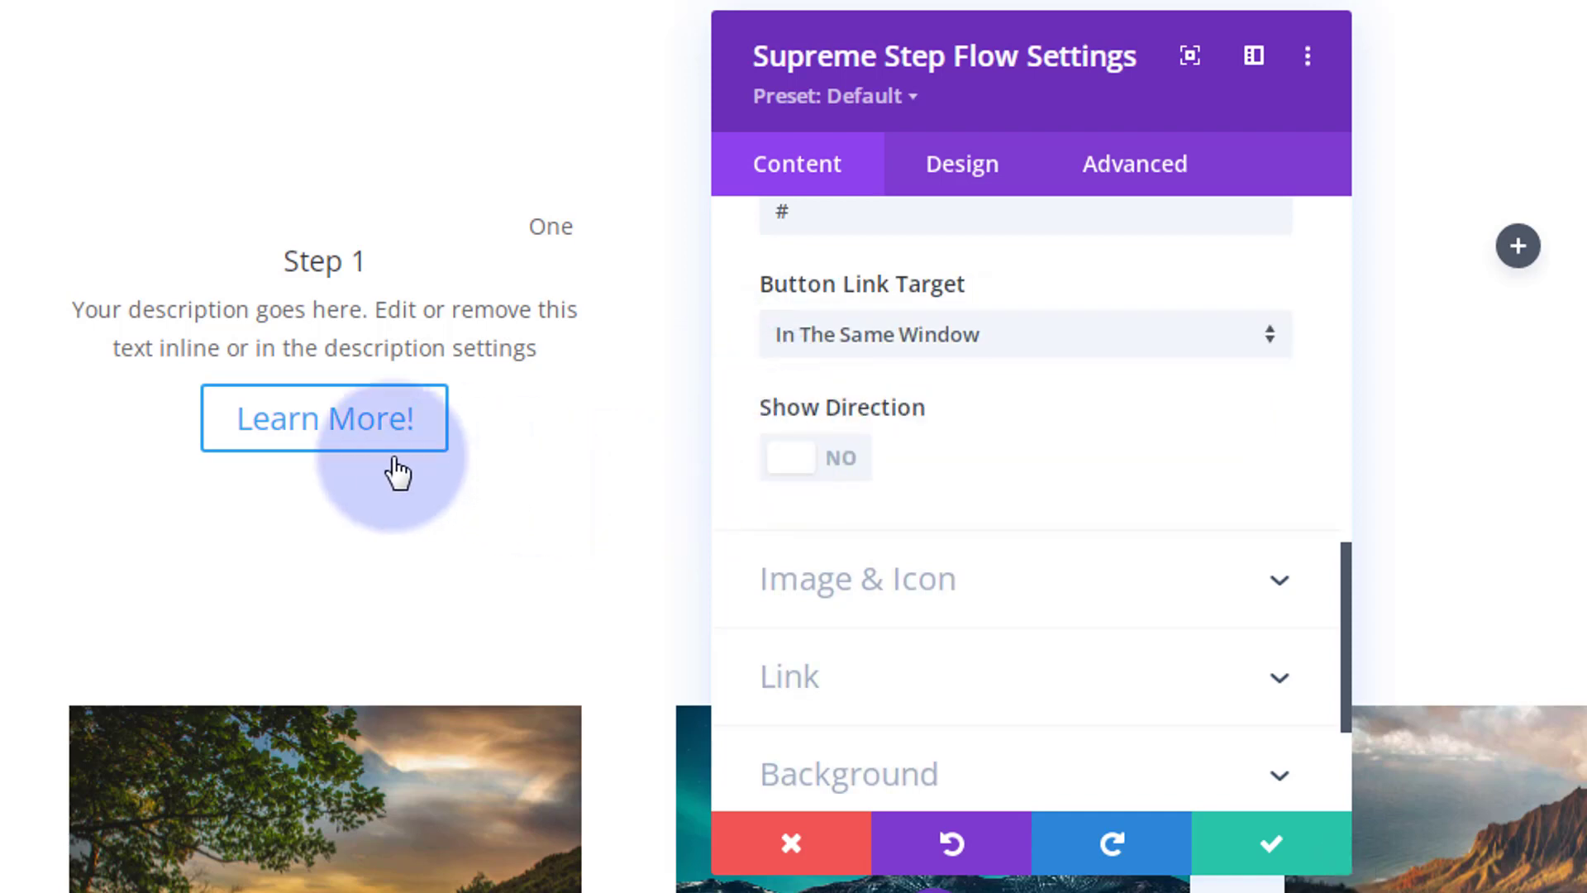
Step: Turn on Show Direction for Step 1 and keep the arrow Type at Default
{"action": "left_click", "coordinate": [847, 466]}
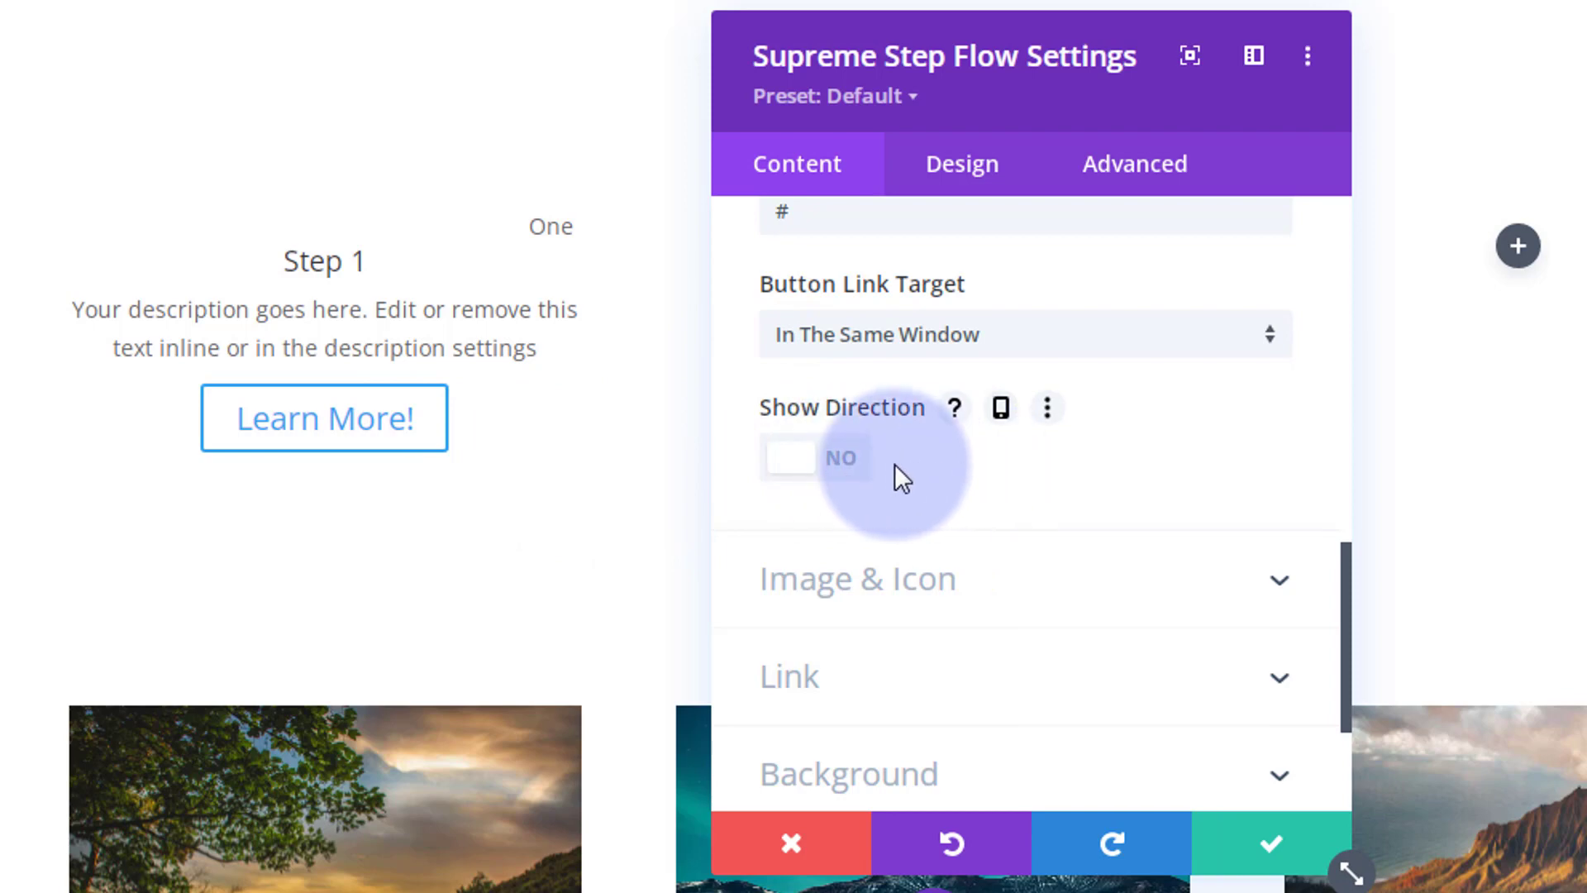
{"action": "left_click", "coordinate": [850, 470]}
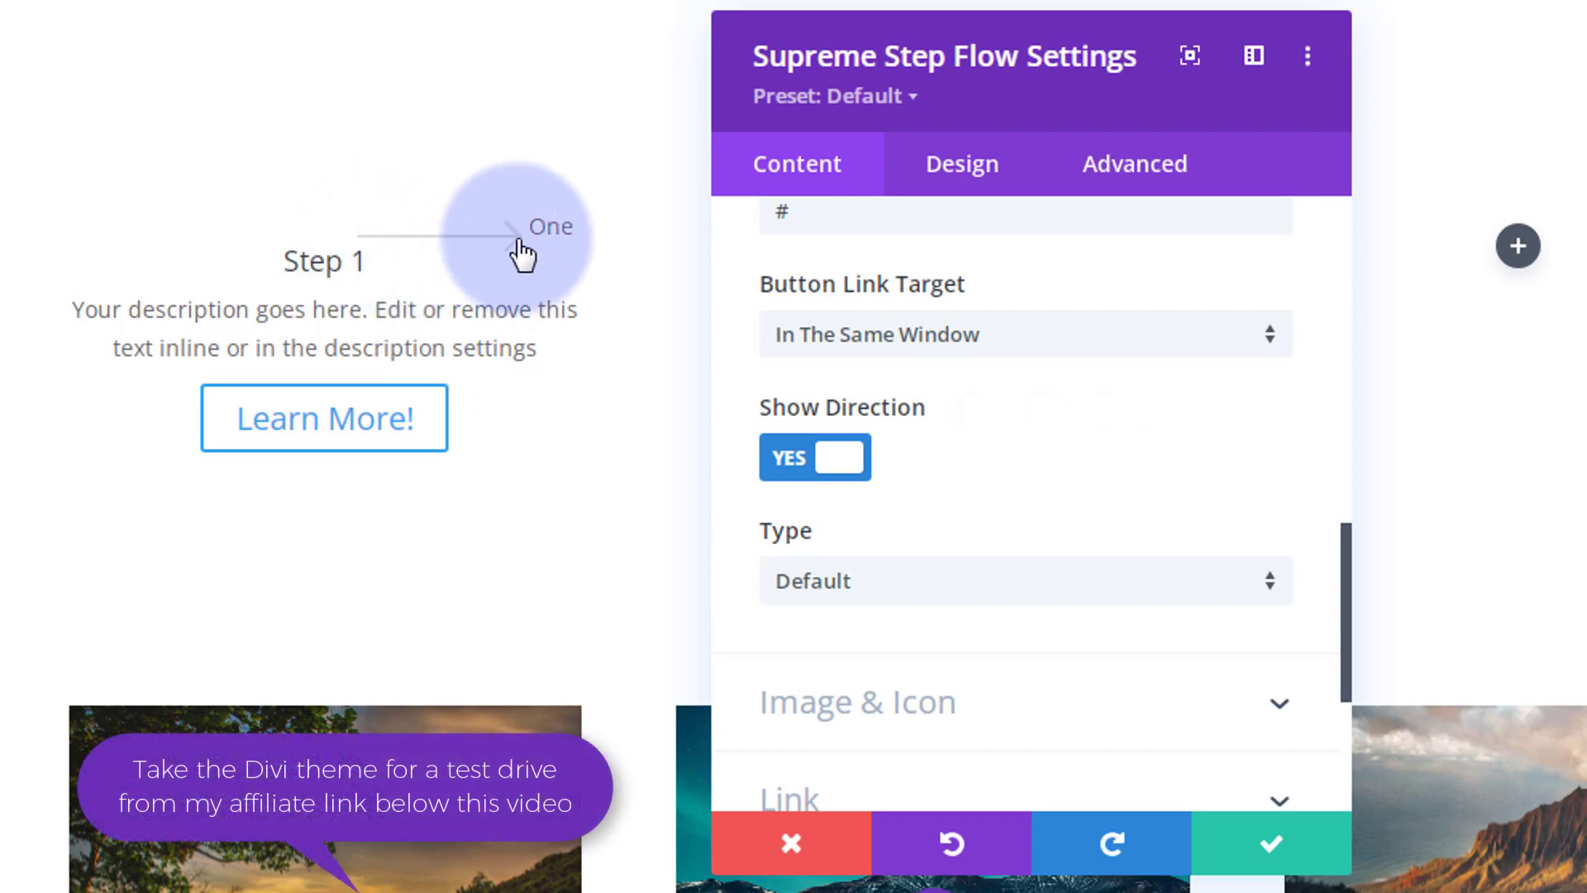
{"action": "mouse_move", "coordinate": [1048, 424]}
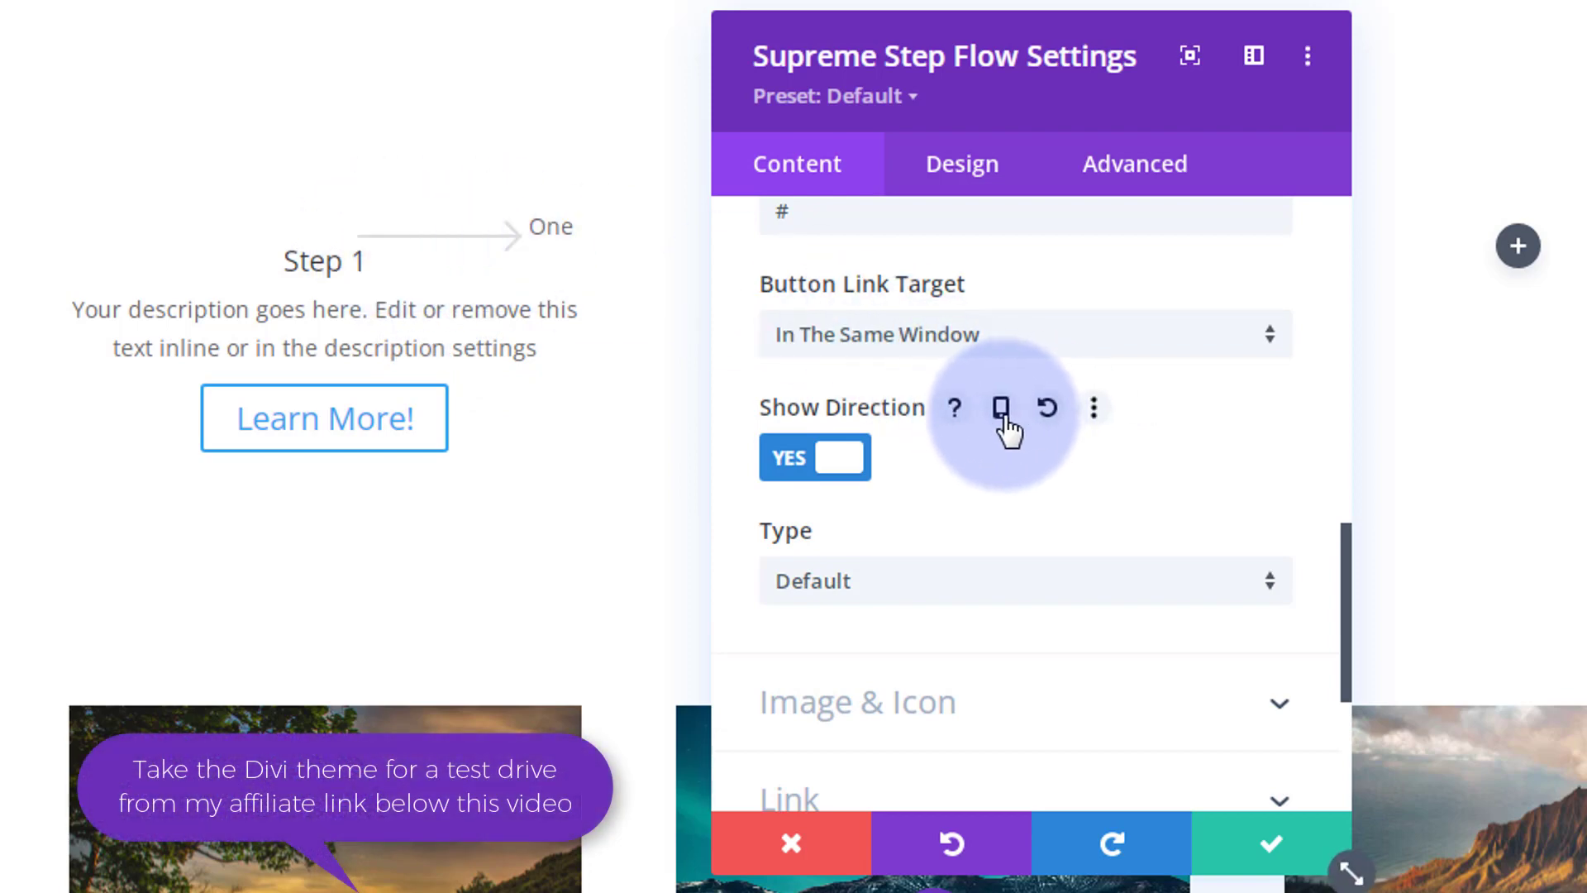
{"action": "scroll", "coordinate": [1004, 426], "scroll_direction": "down", "scroll_amount": 2}
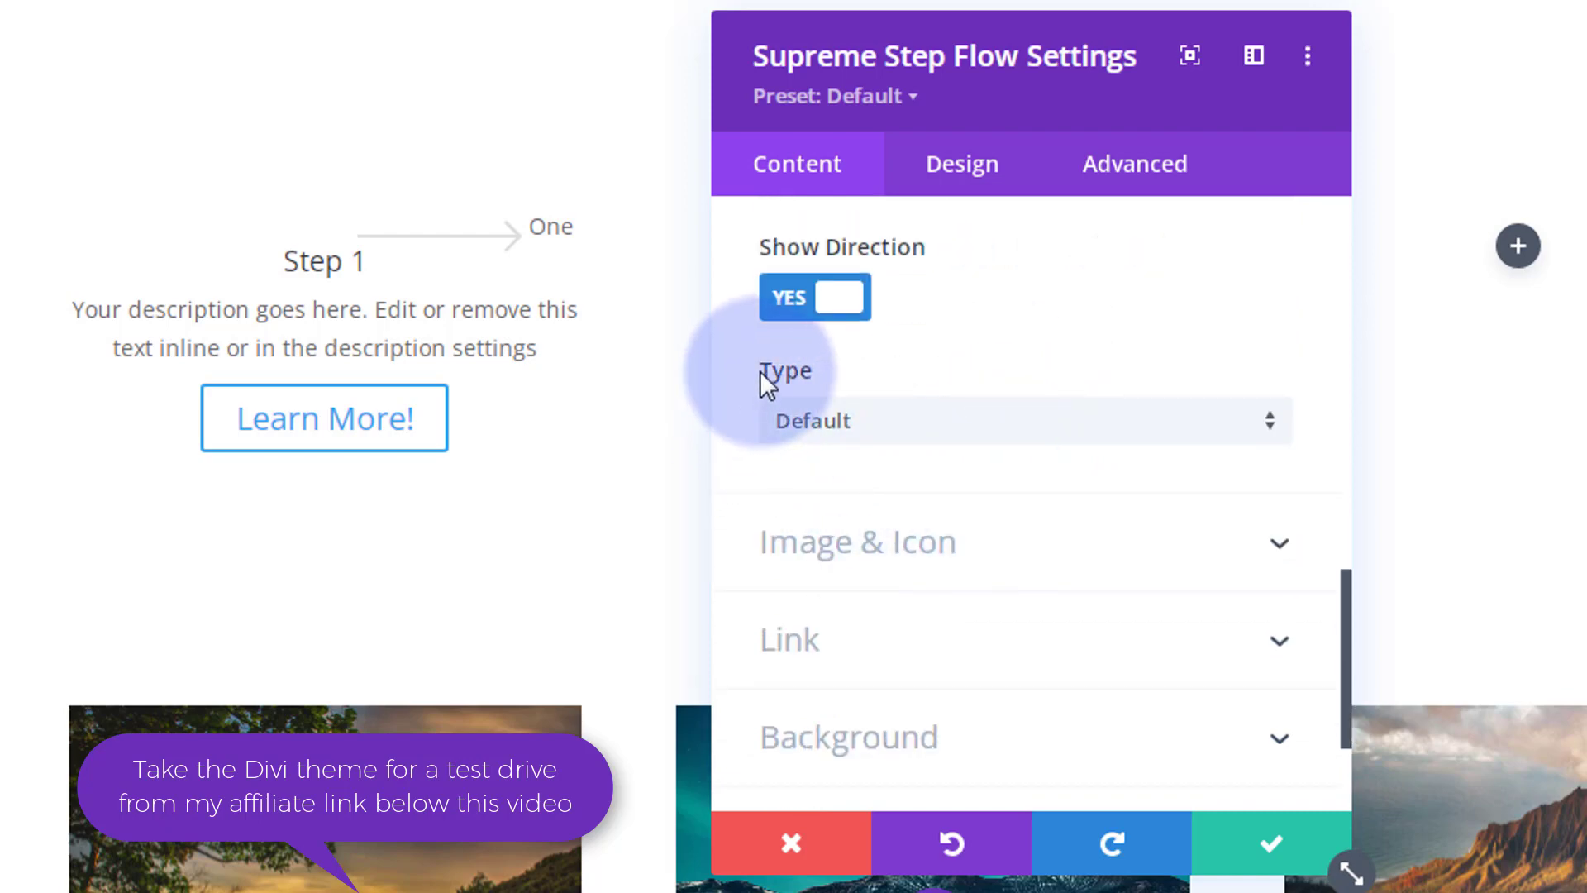
{"action": "left_click", "coordinate": [976, 430]}
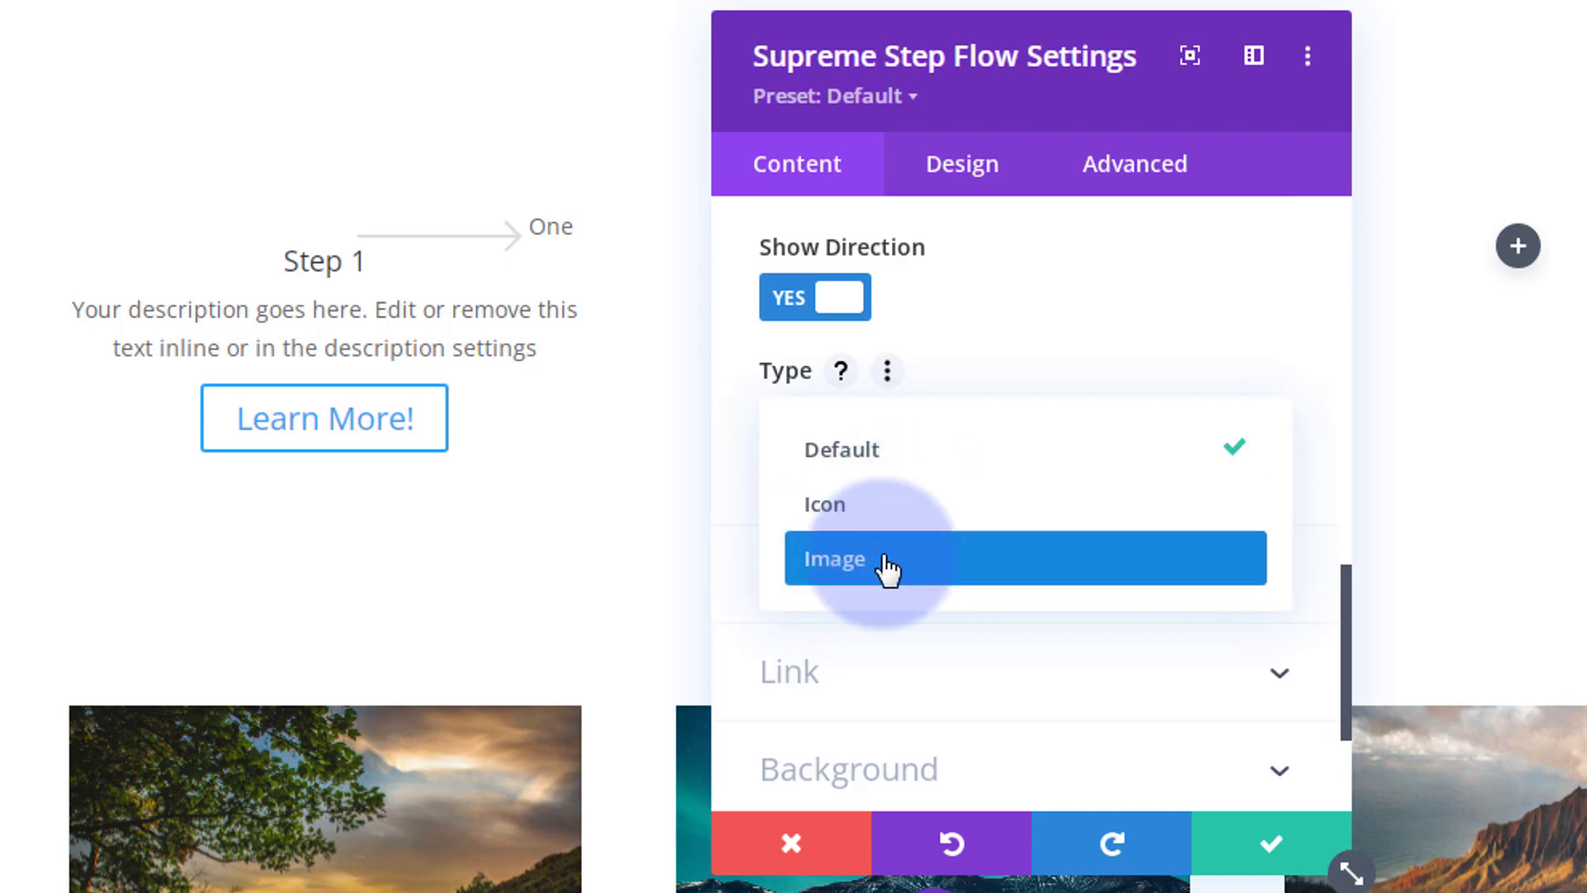
{"action": "left_click", "coordinate": [740, 426]}
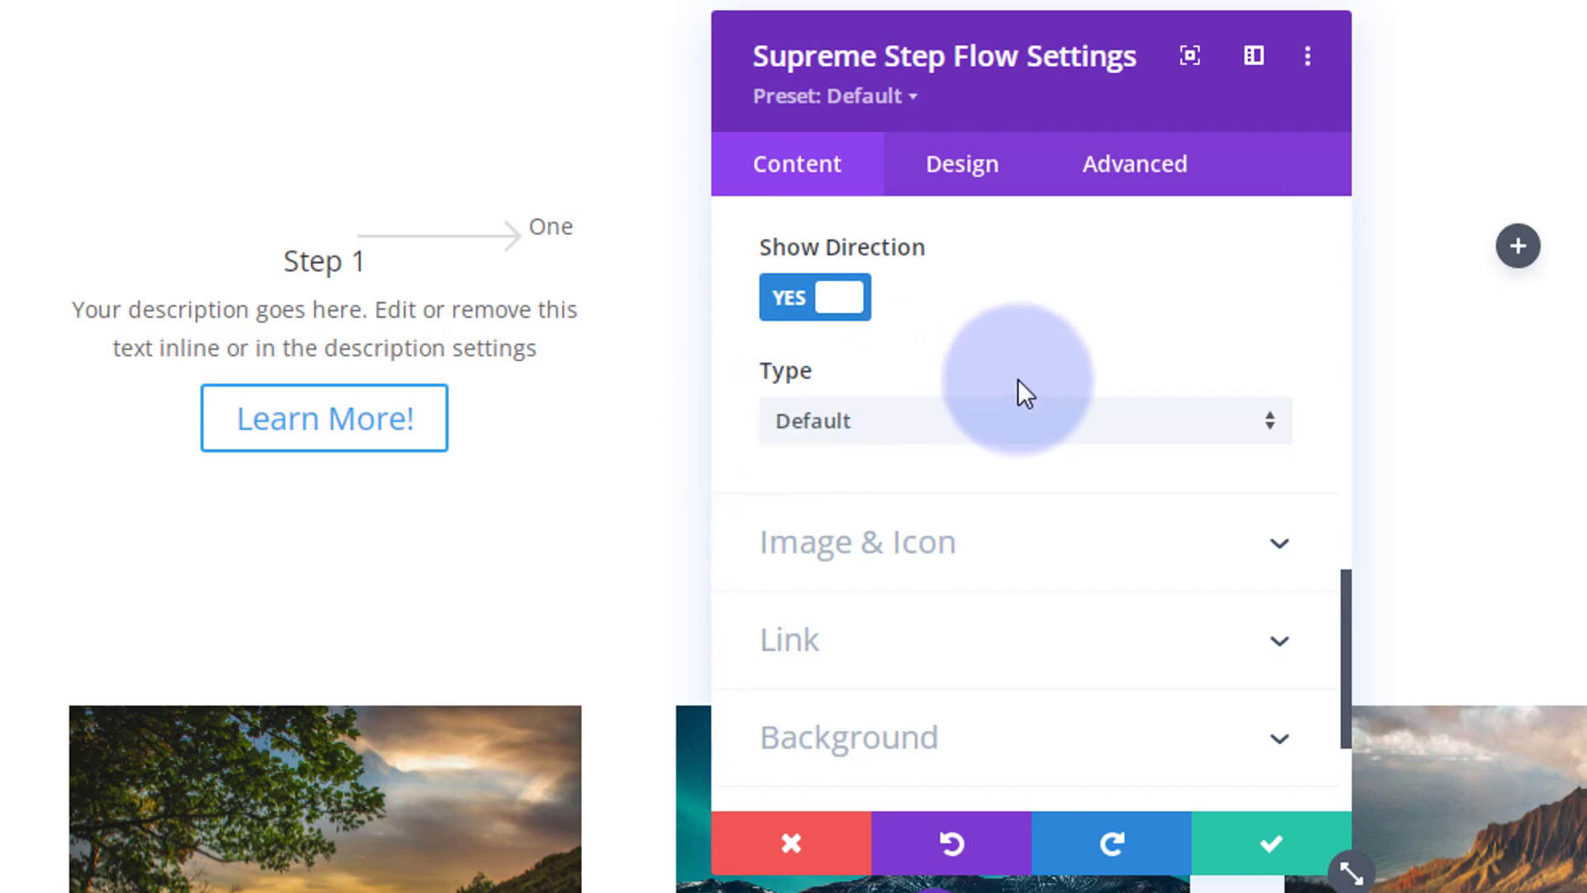
{"action": "scroll", "coordinate": [1030, 369], "scroll_direction": "down", "scroll_amount": 2}
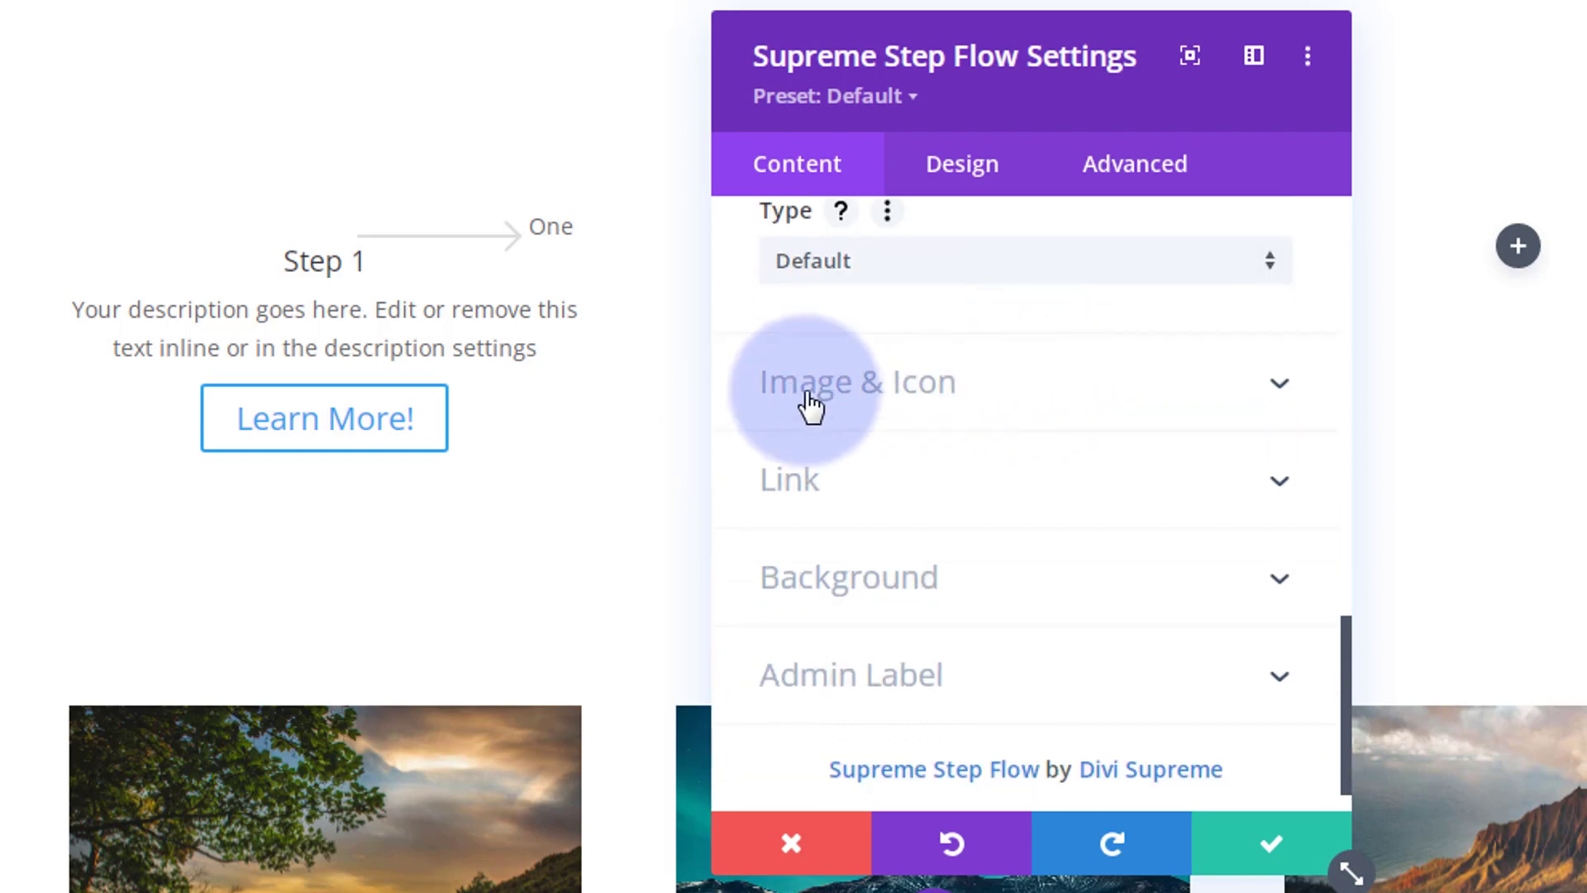
Step: Enable Use Icon for Step 1 and select the circled double-right-arrow icon
{"action": "left_click", "coordinate": [1008, 400]}
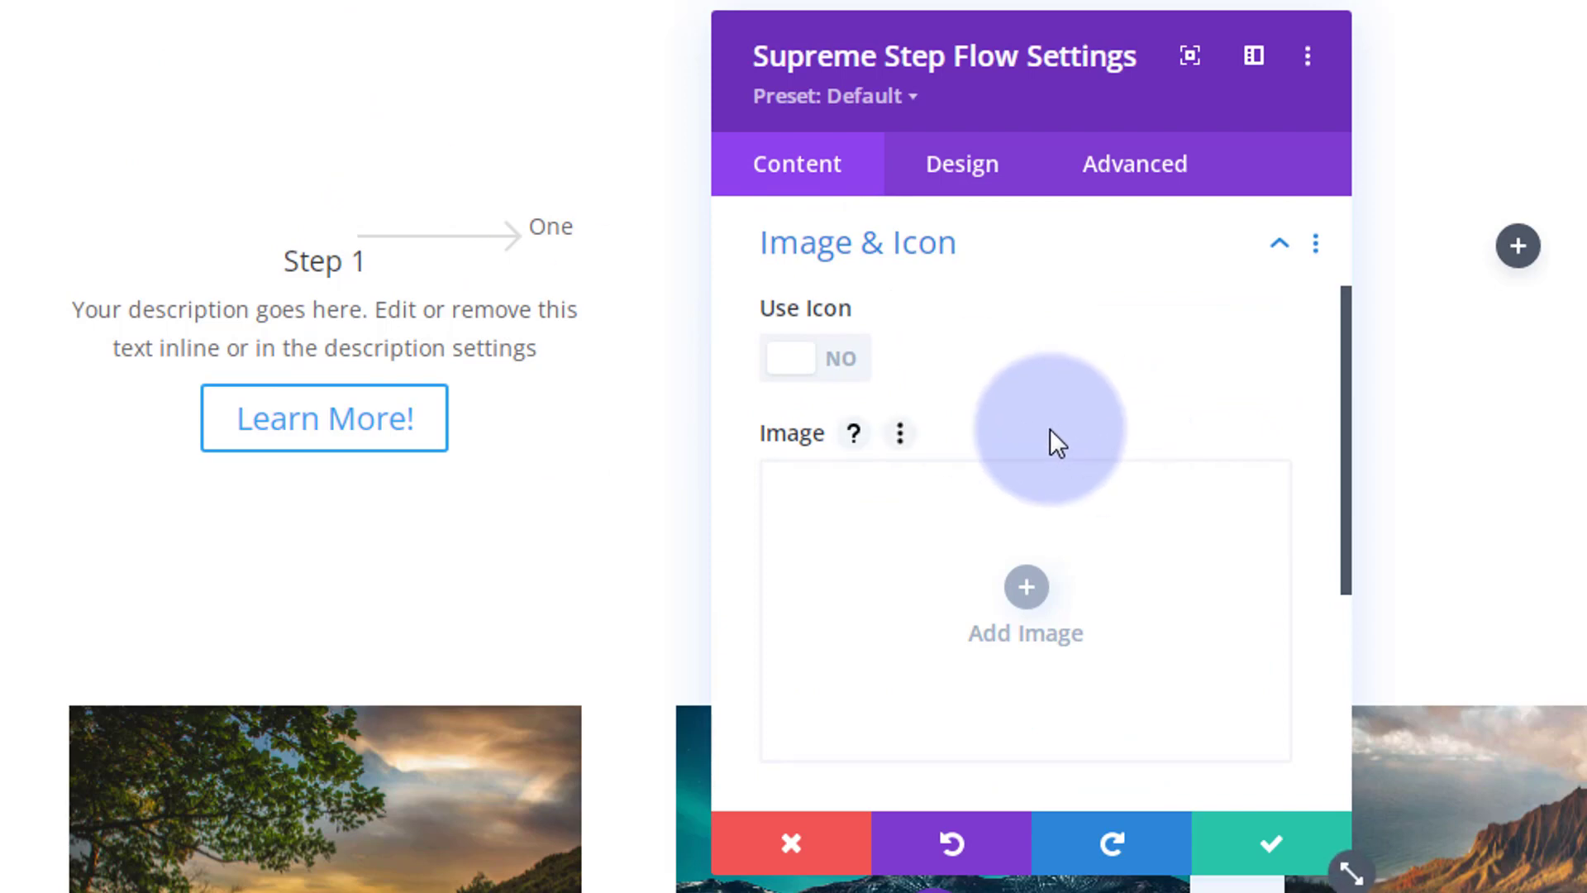
{"action": "left_click", "coordinate": [843, 362]}
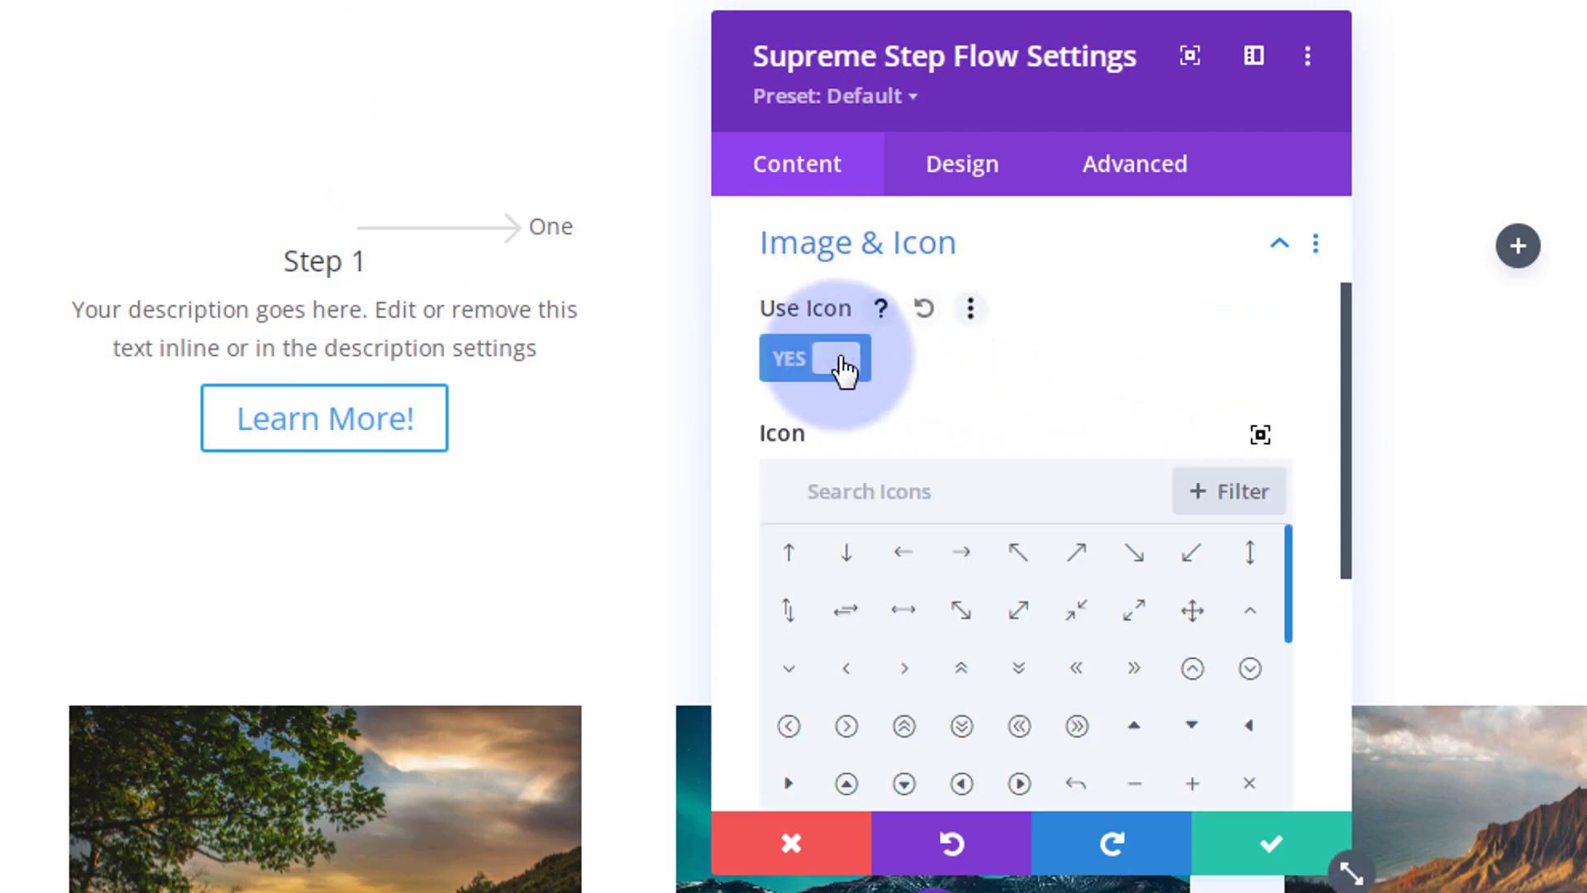
{"action": "scroll", "coordinate": [1048, 306], "scroll_direction": "down", "scroll_amount": 4}
{"action": "scroll", "coordinate": [1046, 297], "scroll_direction": "up", "scroll_amount": 2}
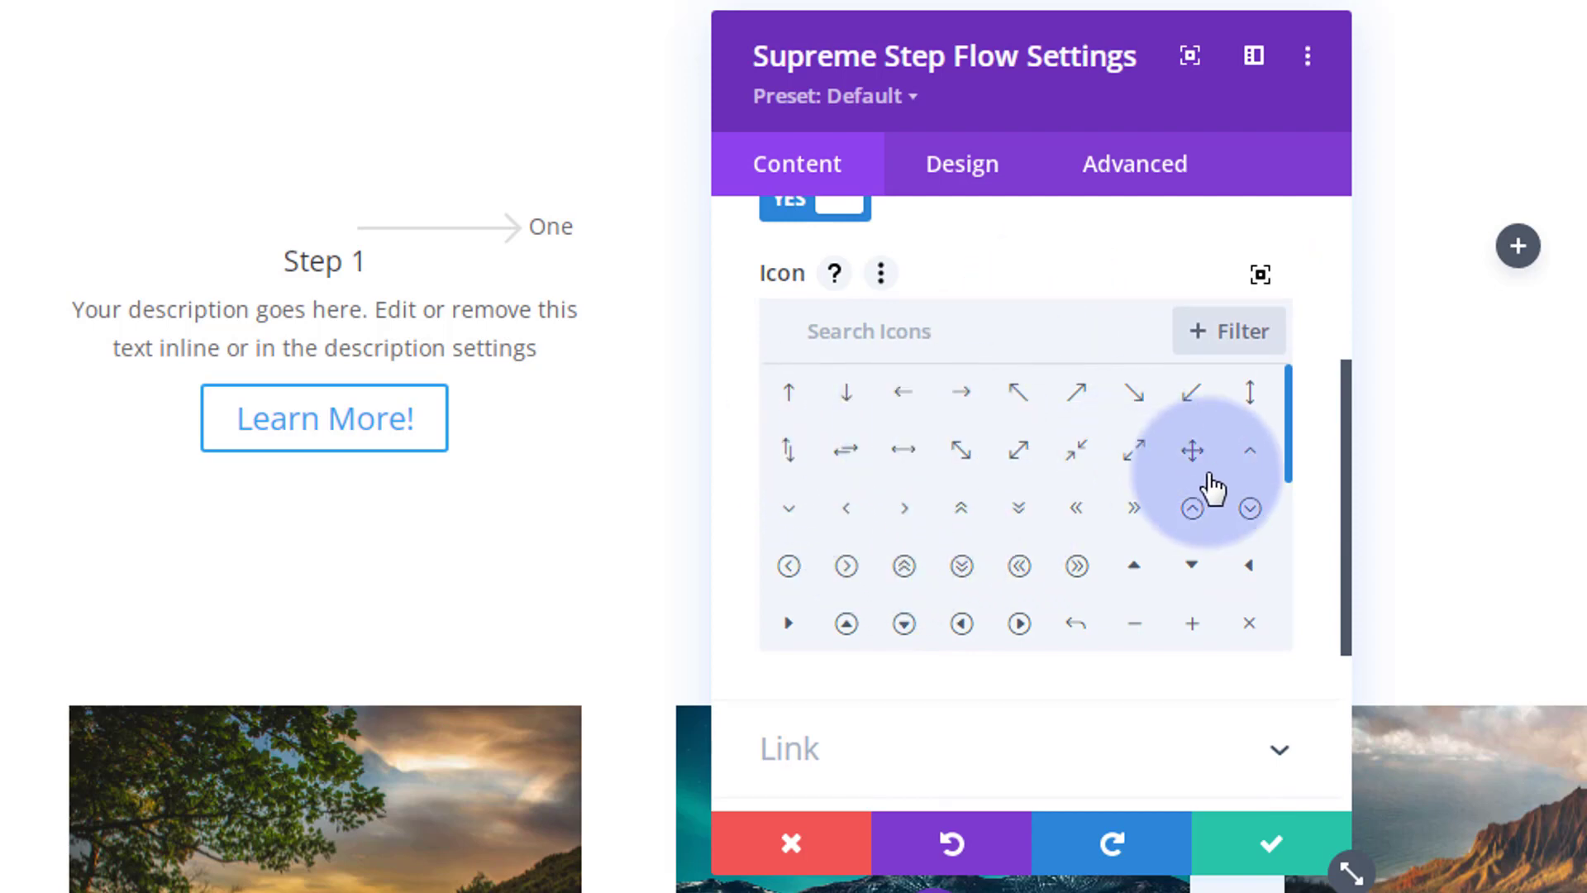
{"action": "left_click_drag", "start_coordinate": [1287, 409], "coordinate": [1294, 595]}
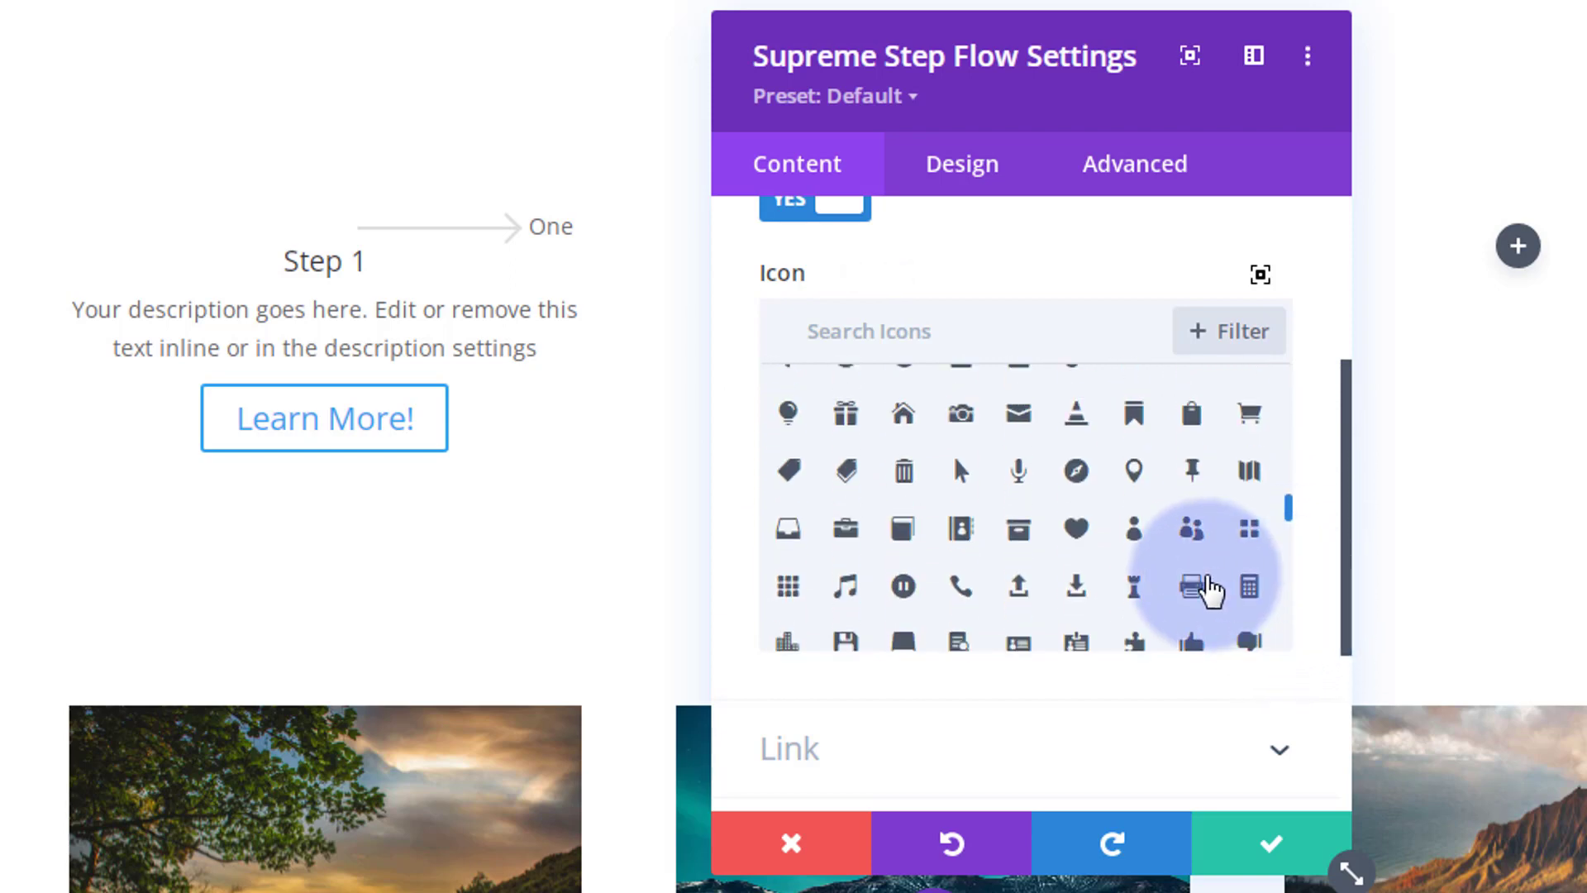
{"action": "left_click", "coordinate": [892, 322]}
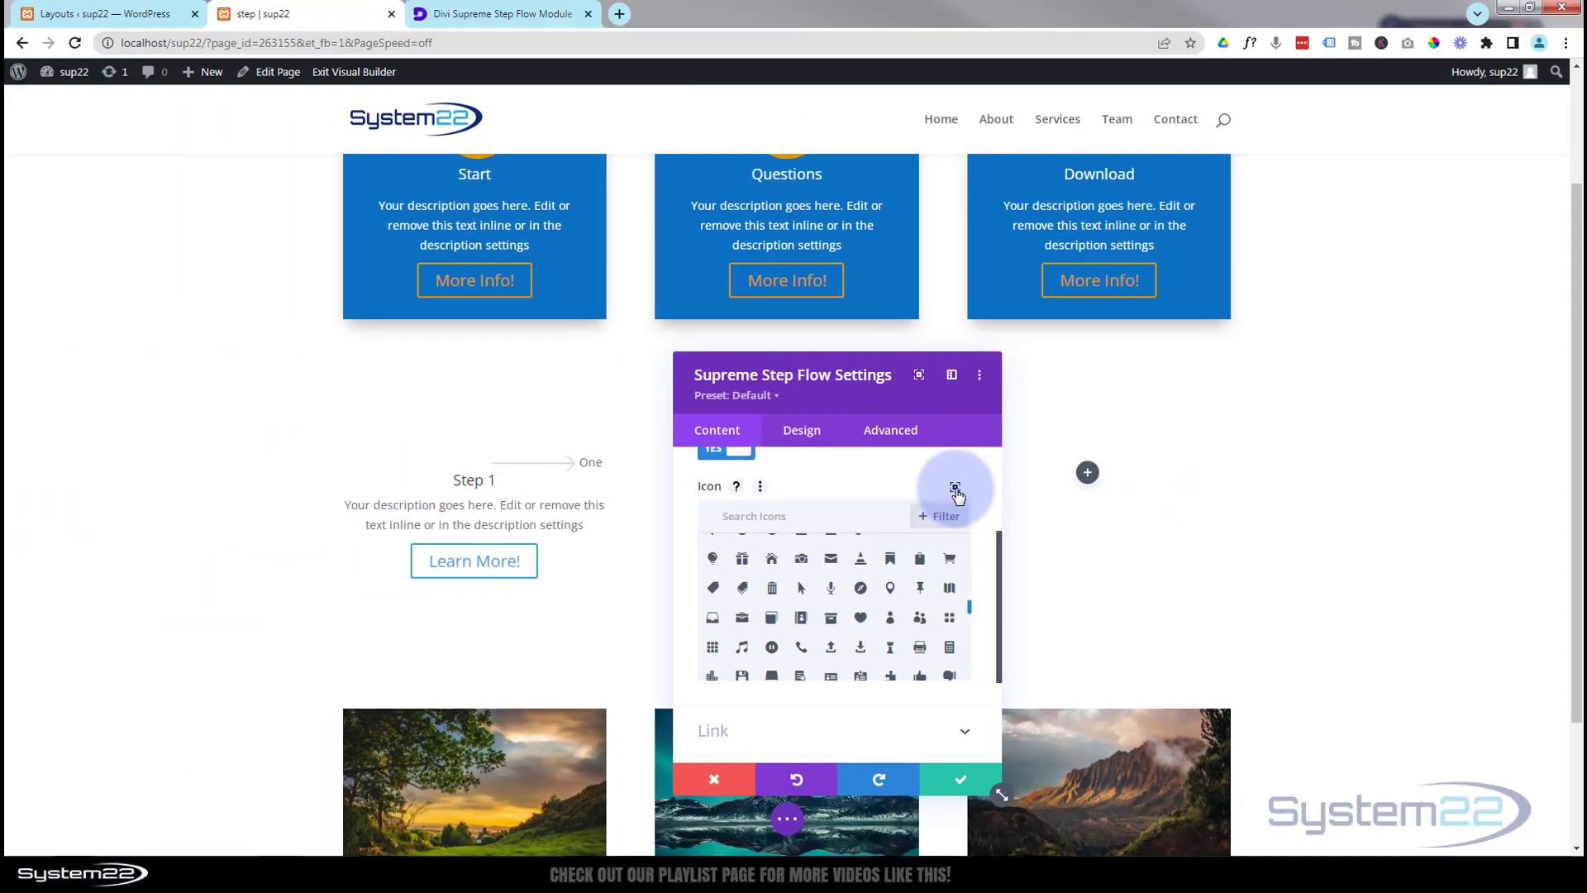
{"action": "left_click", "coordinate": [709, 409]}
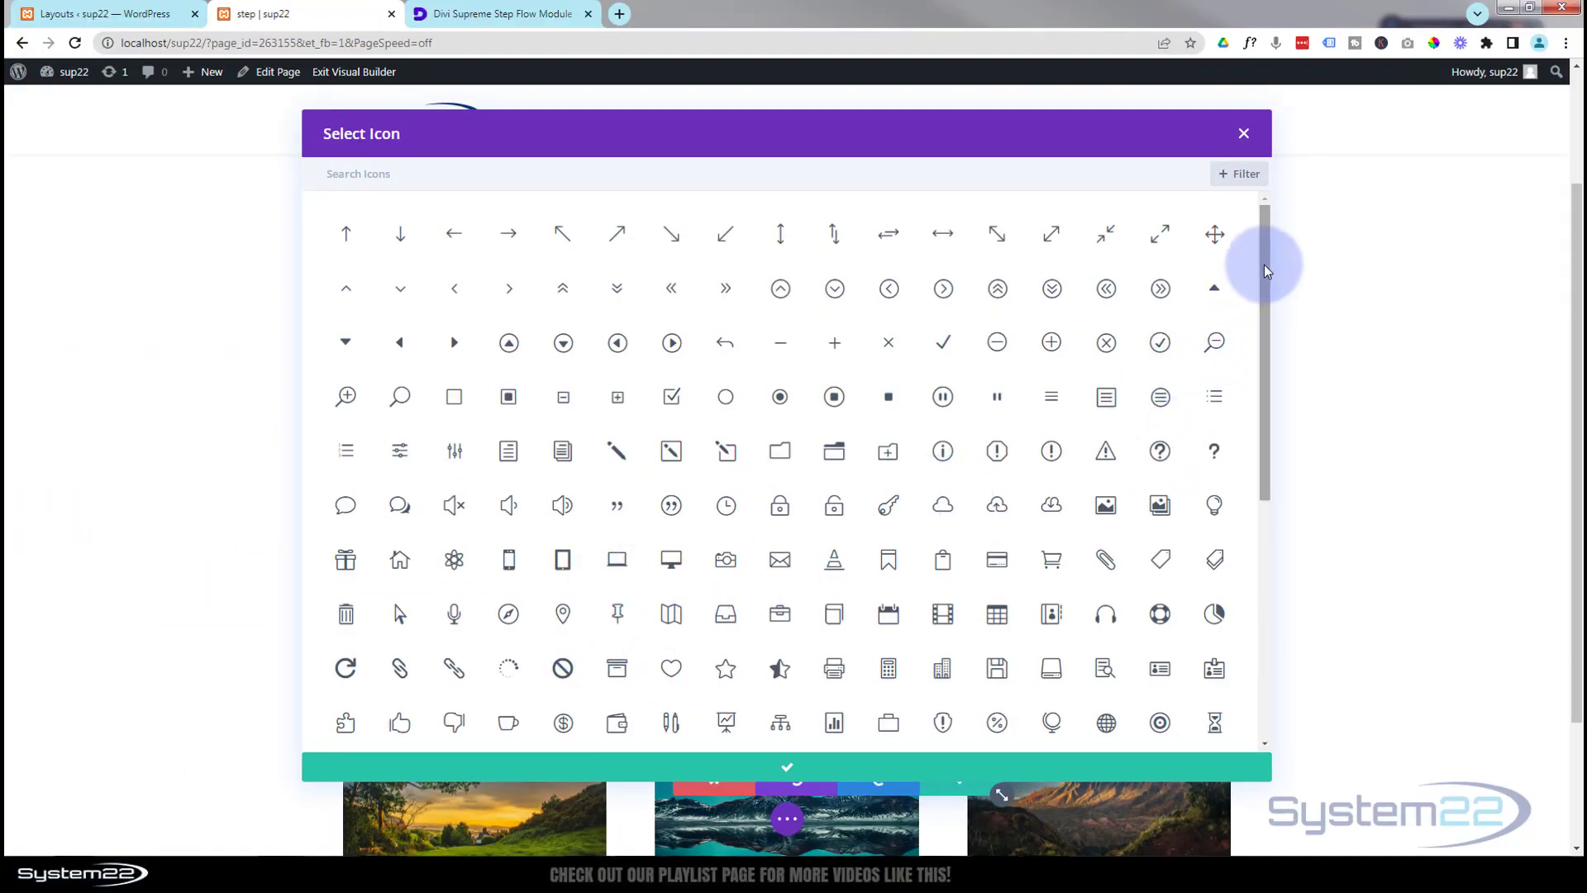
{"action": "left_click_drag", "start_coordinate": [1263, 265], "coordinate": [1265, 726]}
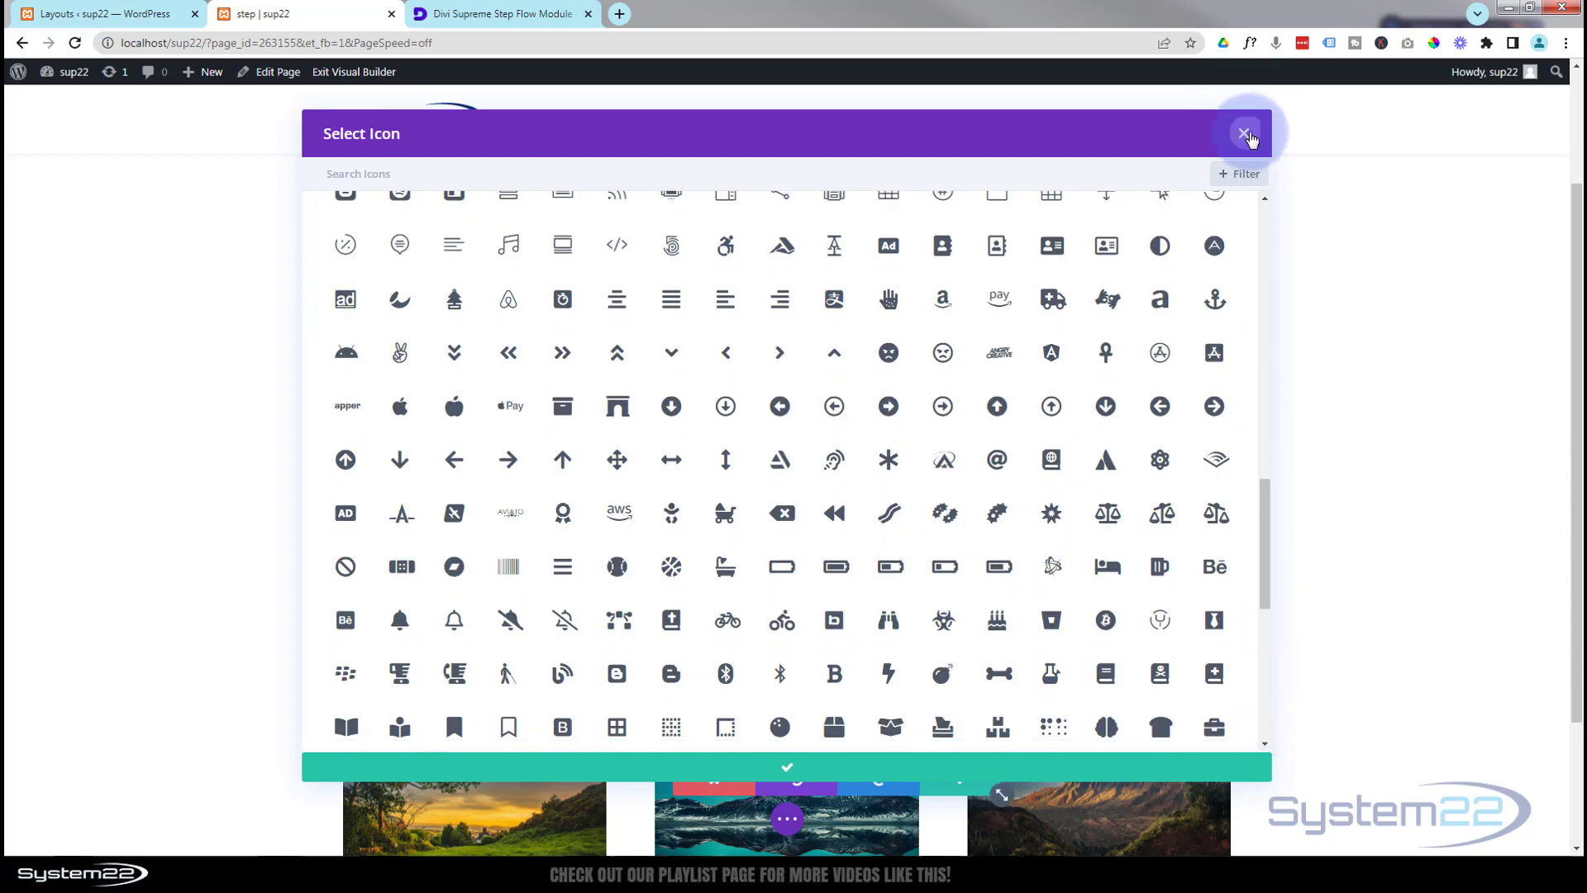
{"action": "left_click", "coordinate": [1244, 134]}
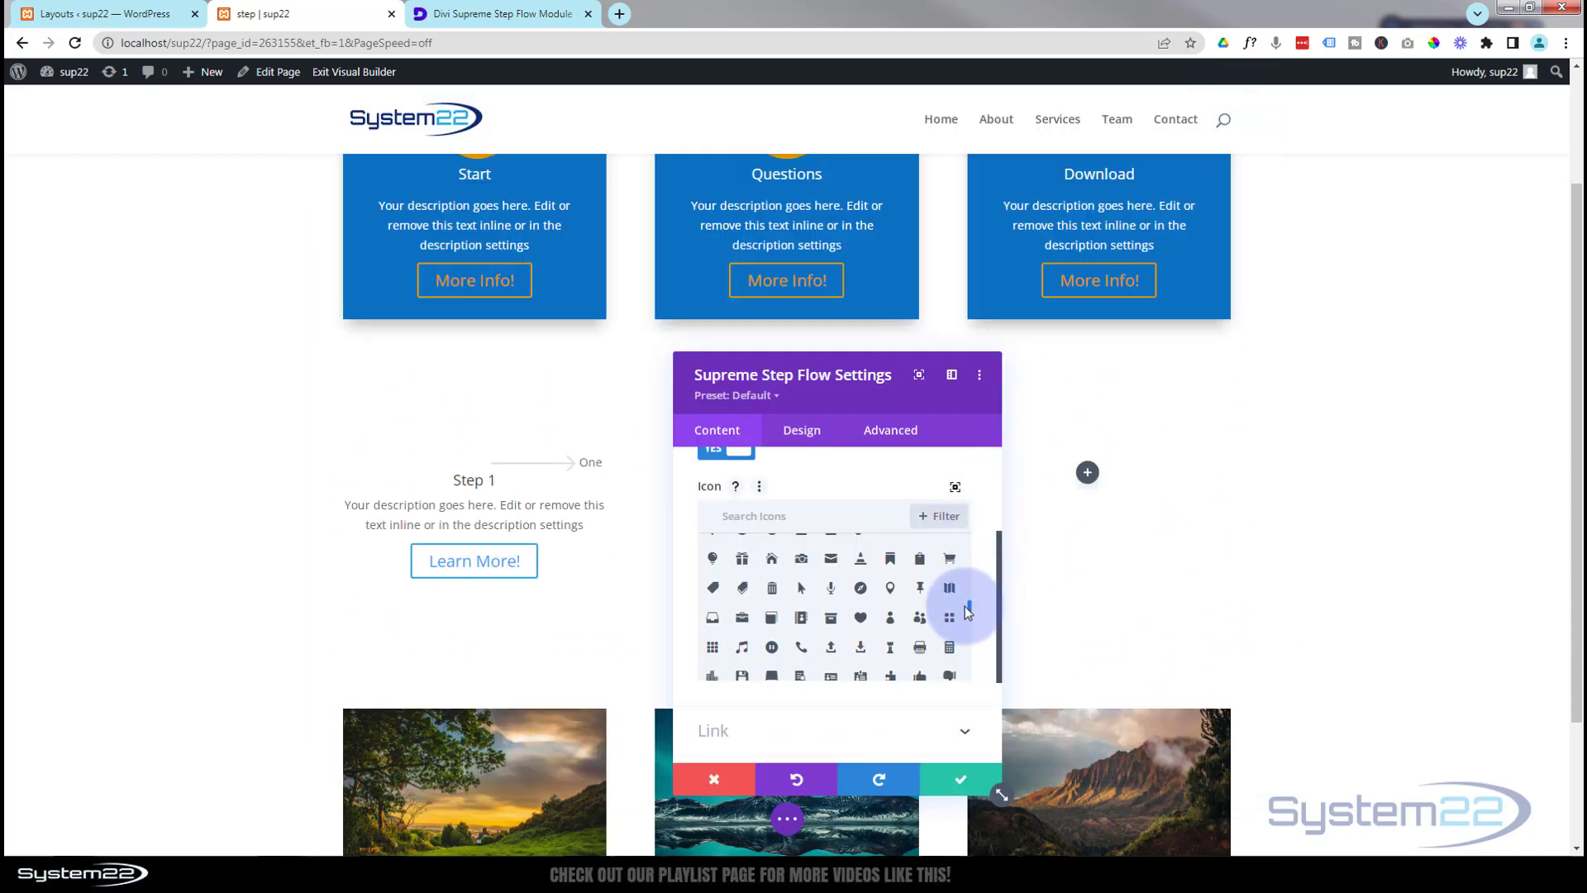
{"action": "left_click_drag", "start_coordinate": [969, 609], "coordinate": [956, 506]}
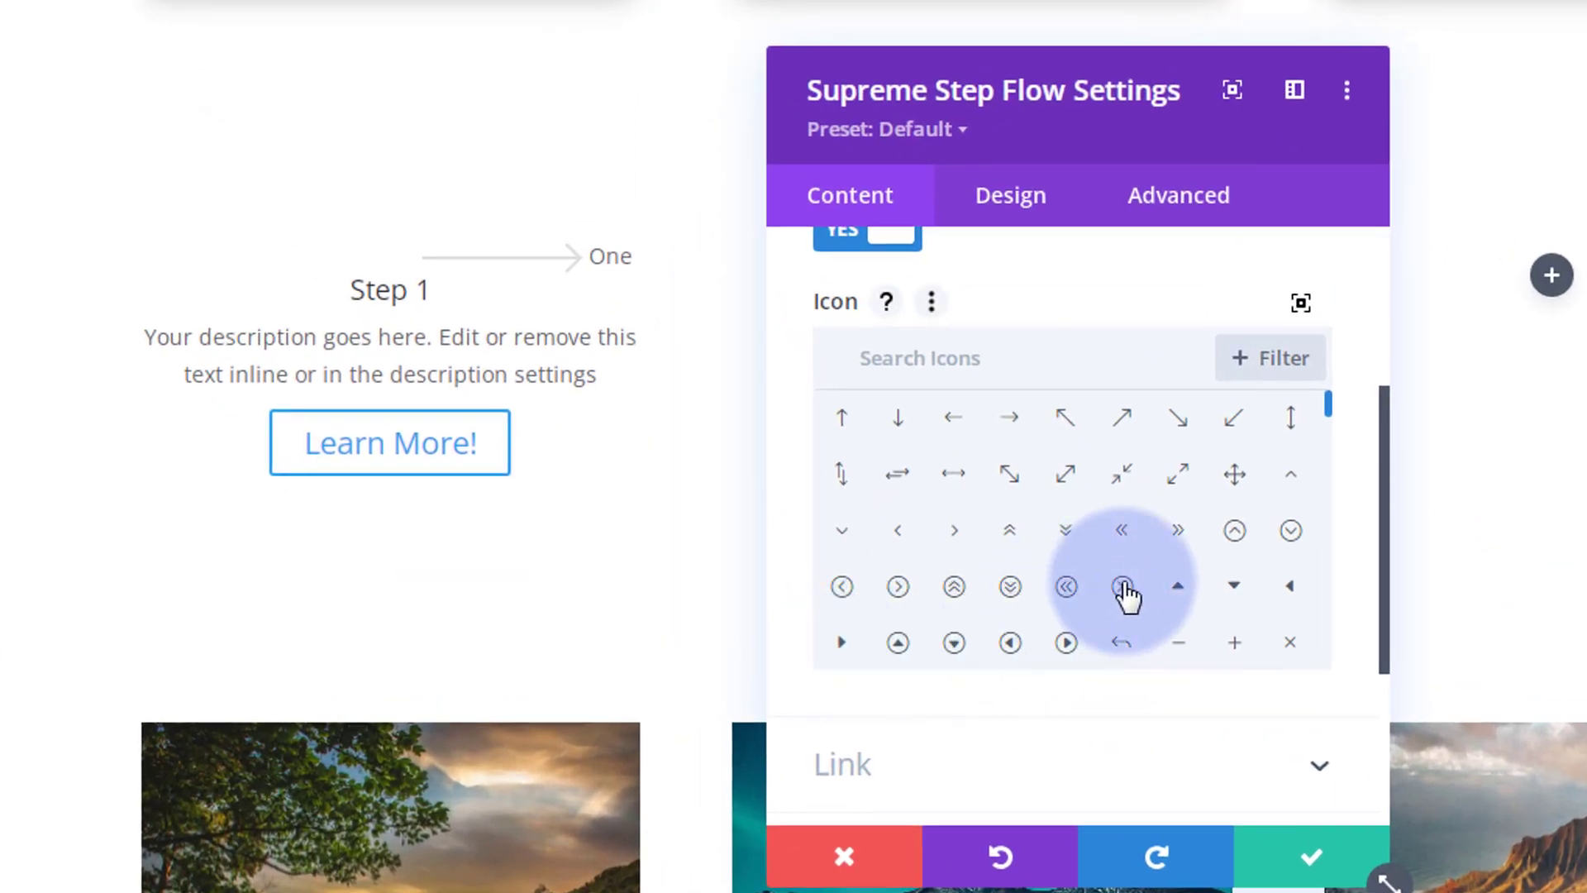
{"action": "left_click", "coordinate": [975, 614]}
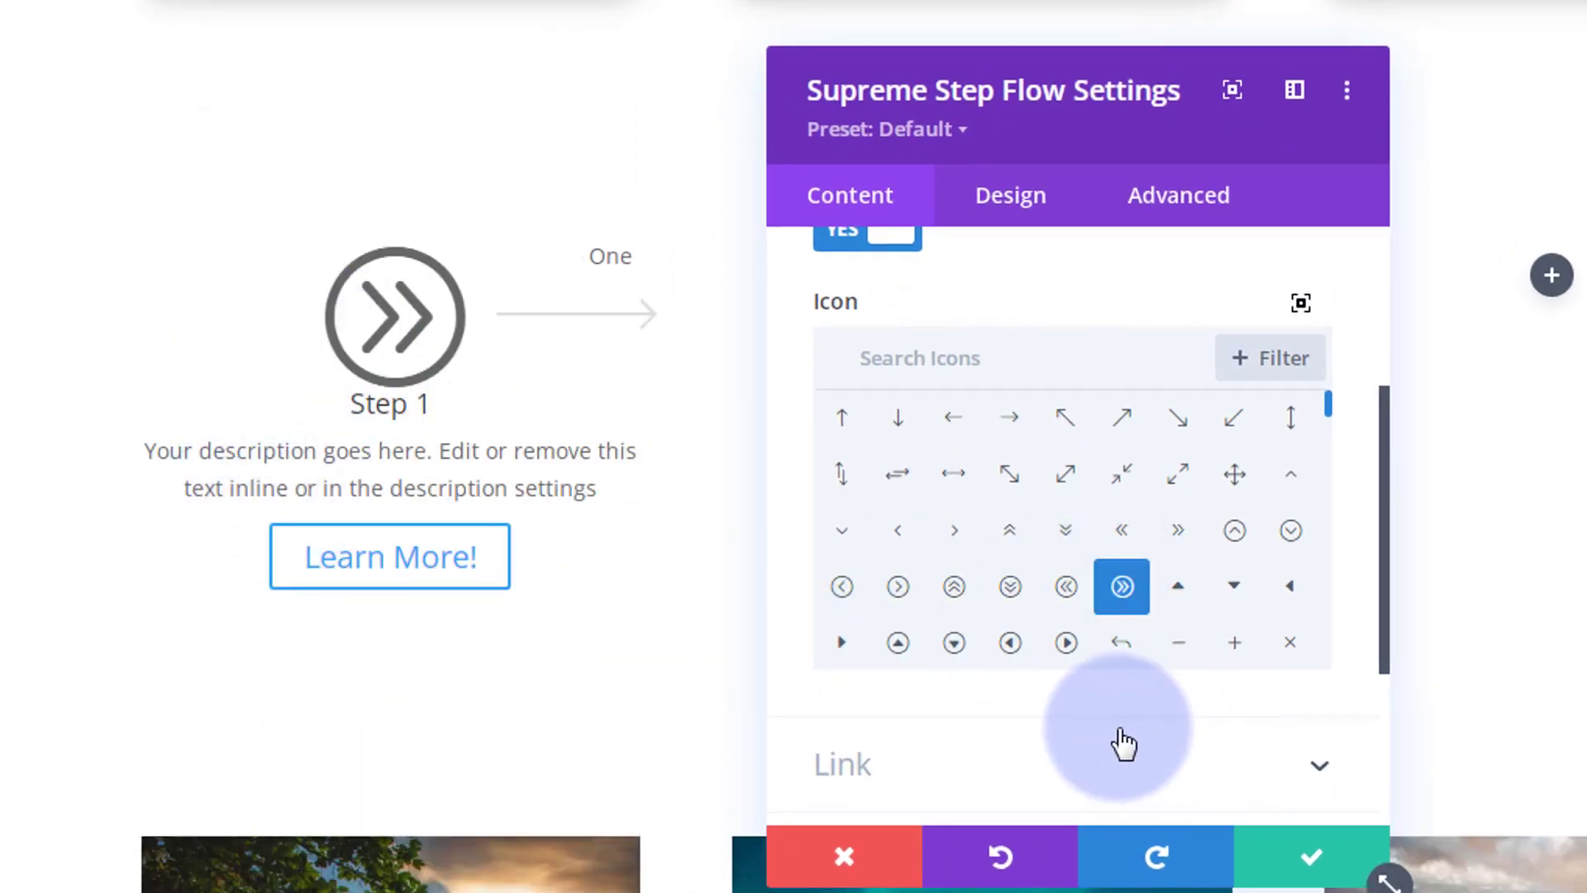
Step: Fill the Step 1 card background with the red #e02b20 saved swatch
{"action": "scroll", "coordinate": [1122, 740], "scroll_direction": "down", "scroll_amount": 2}
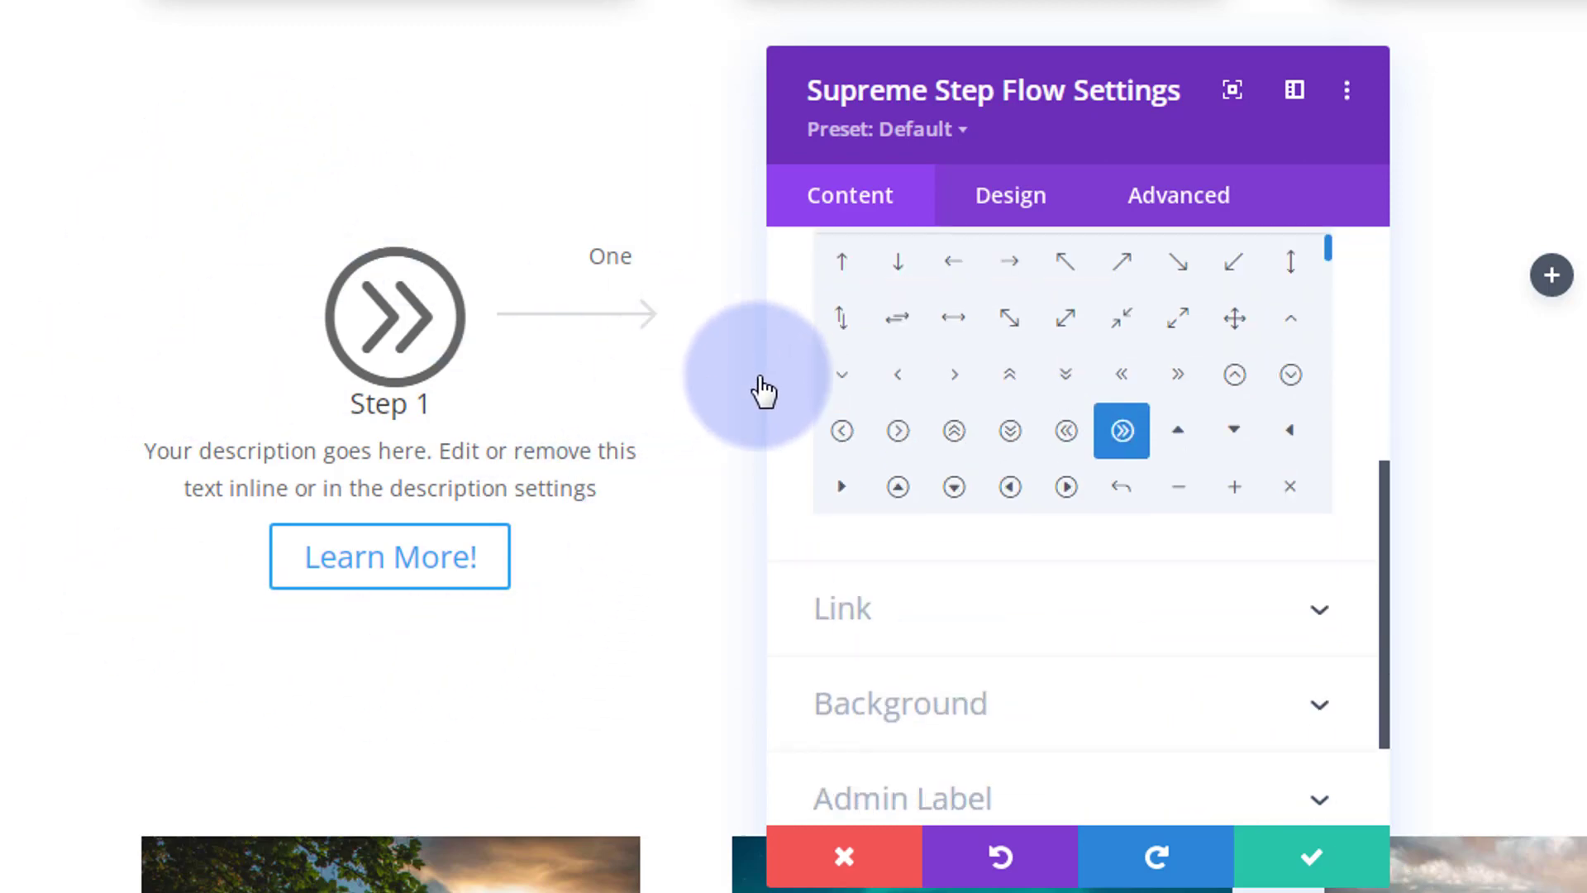
{"action": "scroll", "coordinate": [967, 567], "scroll_direction": "down", "scroll_amount": 2}
{"action": "left_click", "coordinate": [964, 492]}
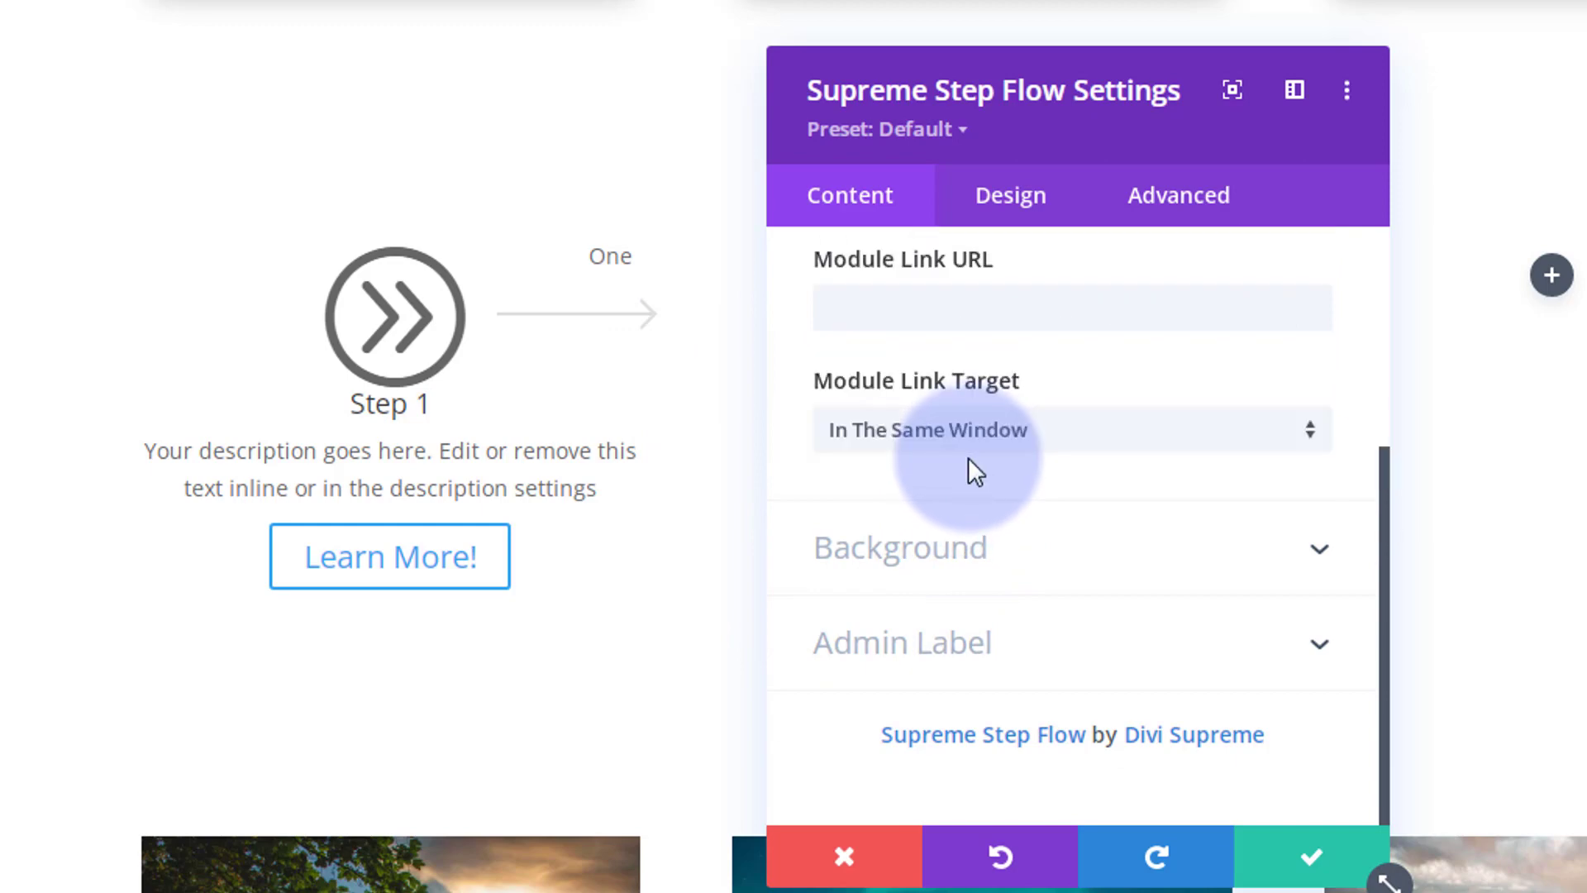
{"action": "scroll", "coordinate": [951, 521], "scroll_direction": "up", "scroll_amount": 1}
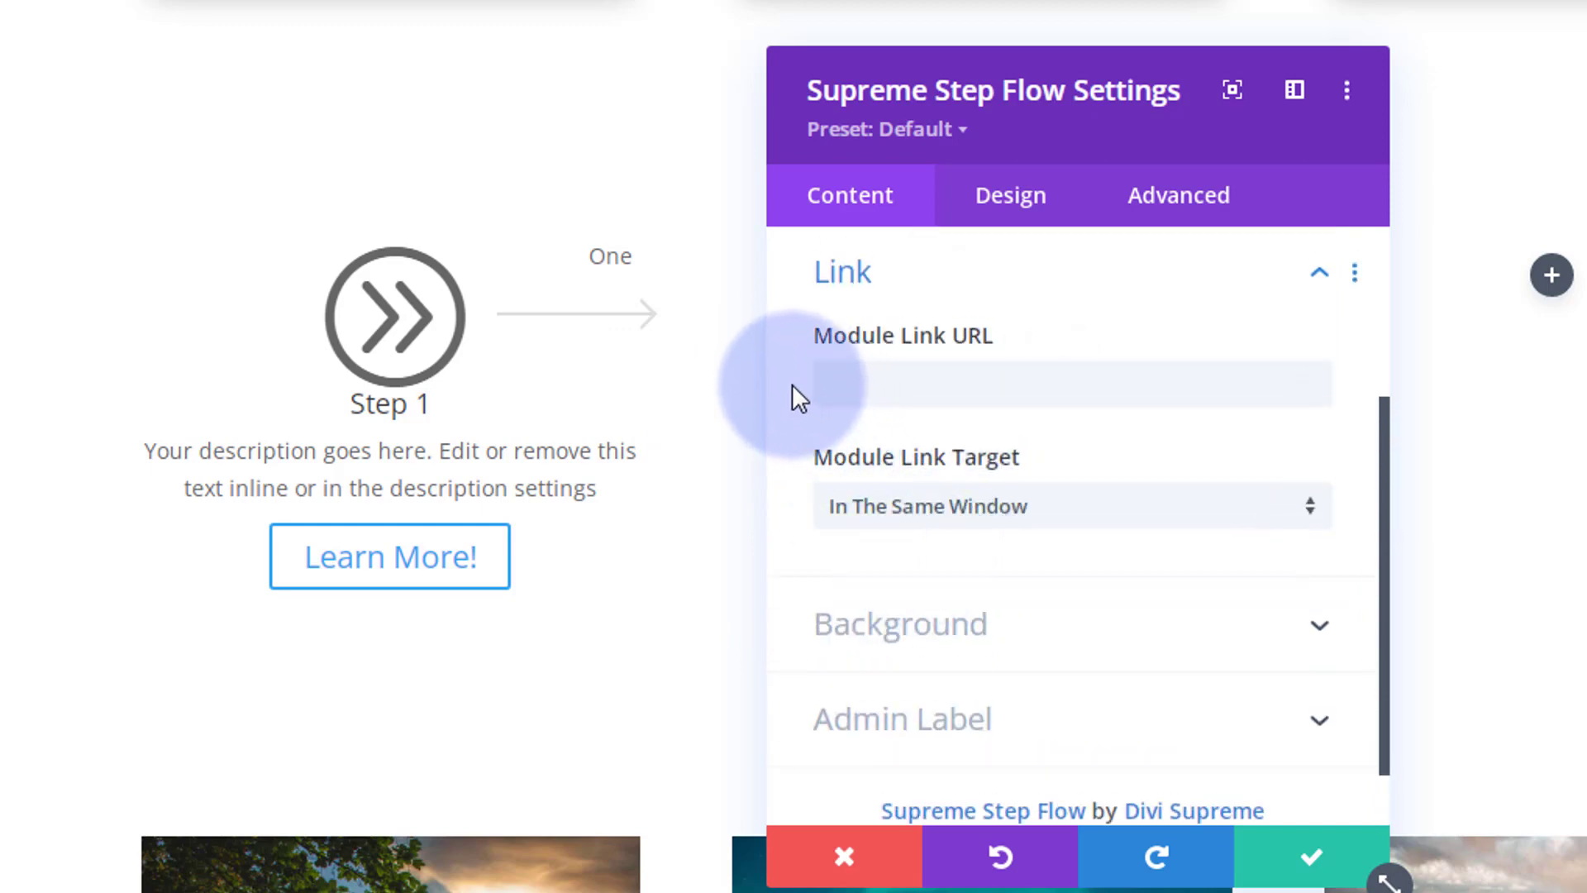
{"action": "scroll", "coordinate": [792, 386], "scroll_direction": "down", "scroll_amount": 1}
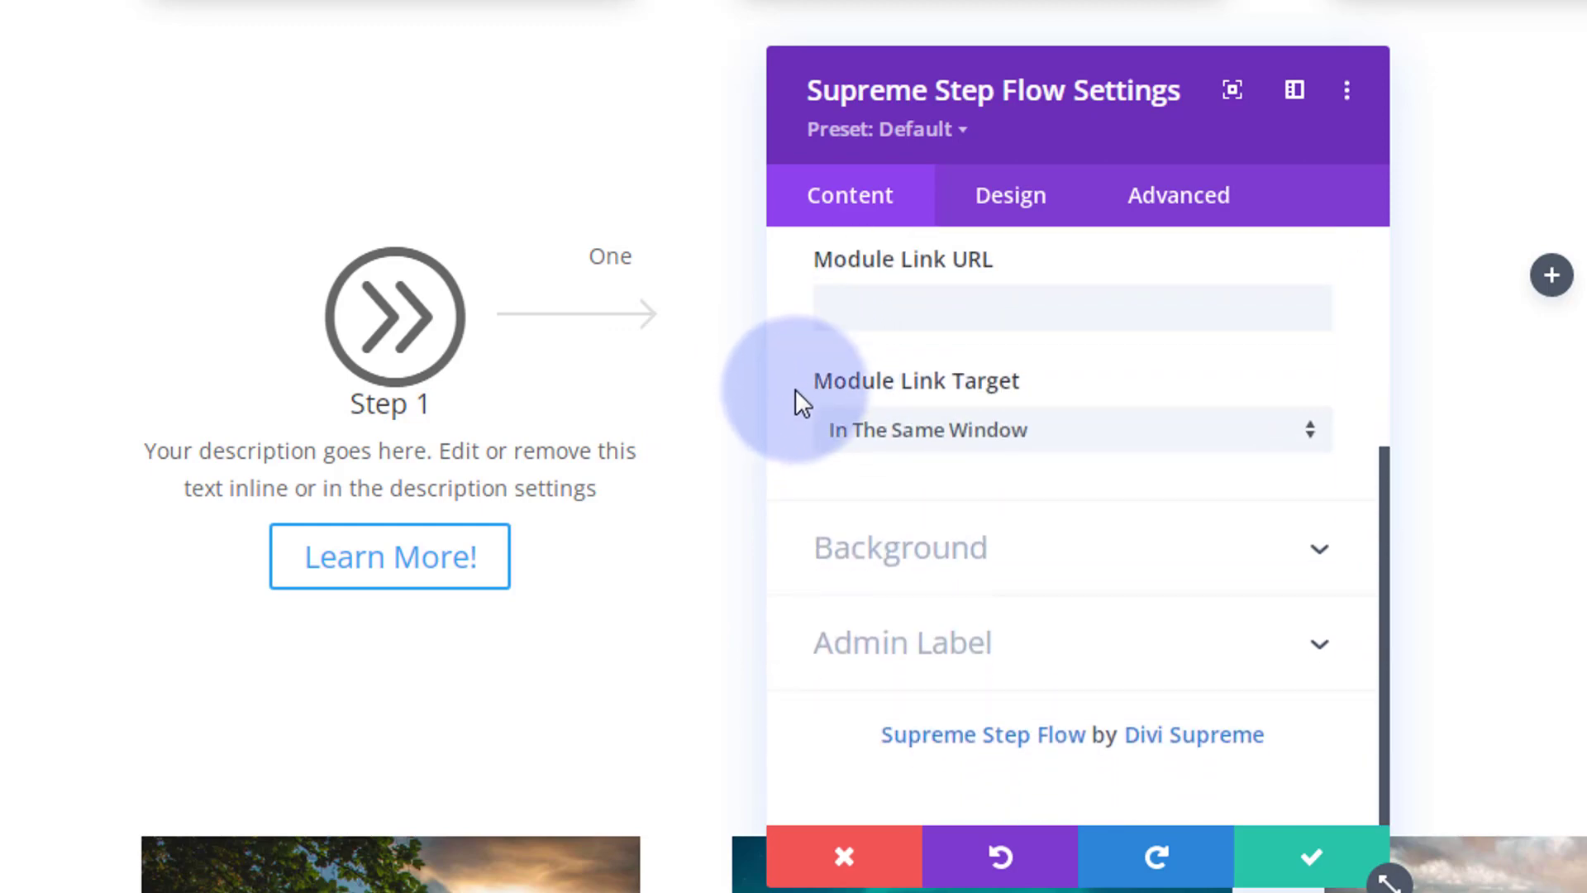
{"action": "left_click", "coordinate": [1088, 567]}
{"action": "scroll", "coordinate": [969, 533], "scroll_direction": "down", "scroll_amount": 4}
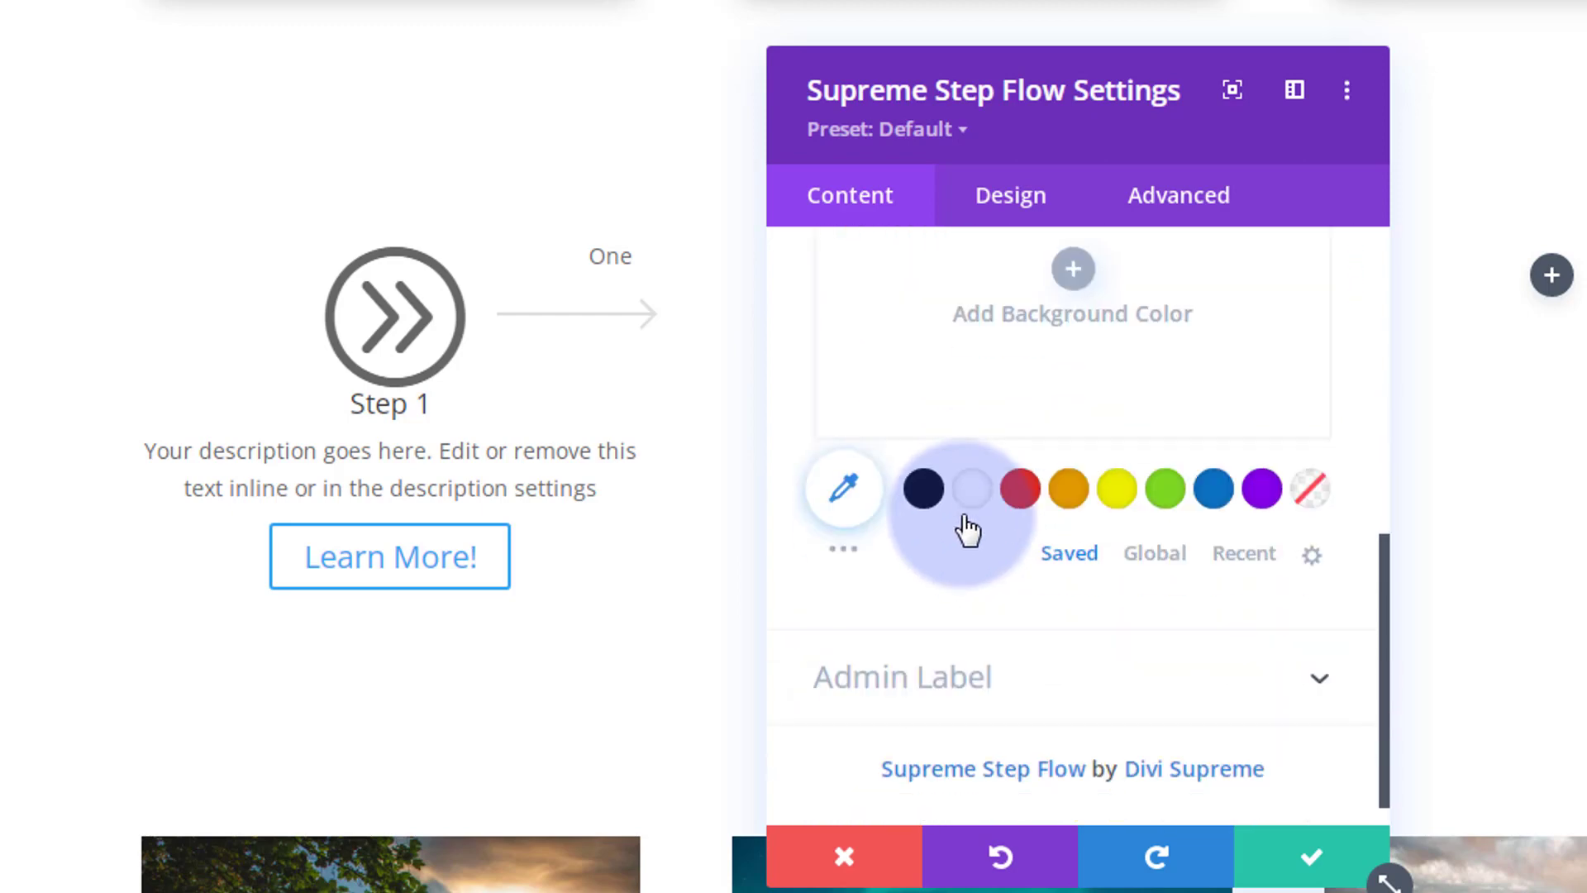
{"action": "left_click", "coordinate": [1021, 489]}
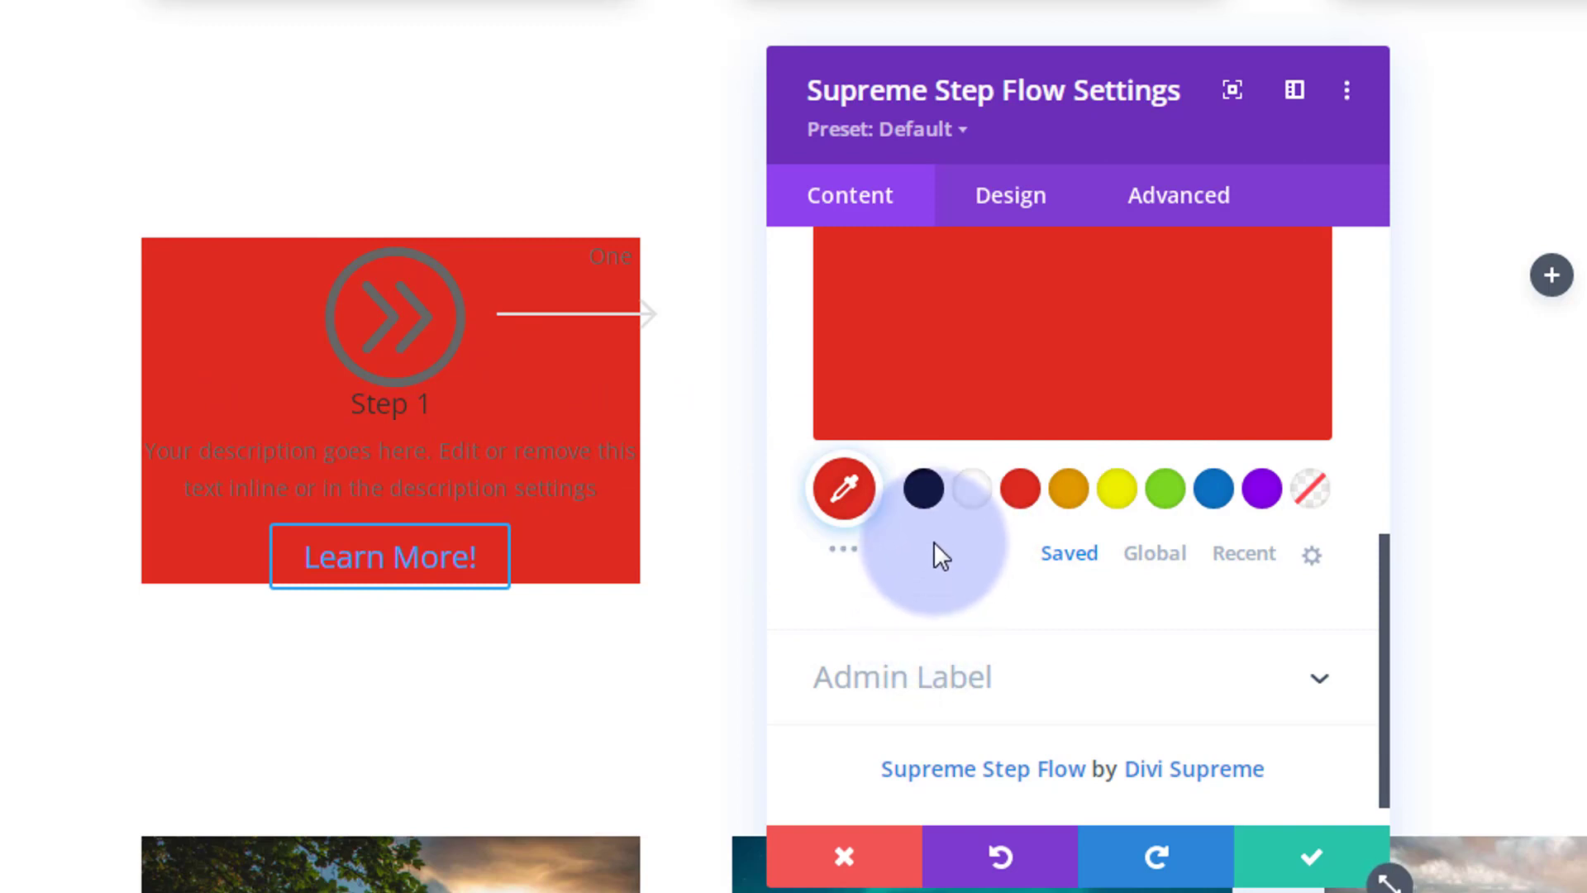
{"action": "scroll", "coordinate": [934, 546], "scroll_direction": "down", "scroll_amount": 1}
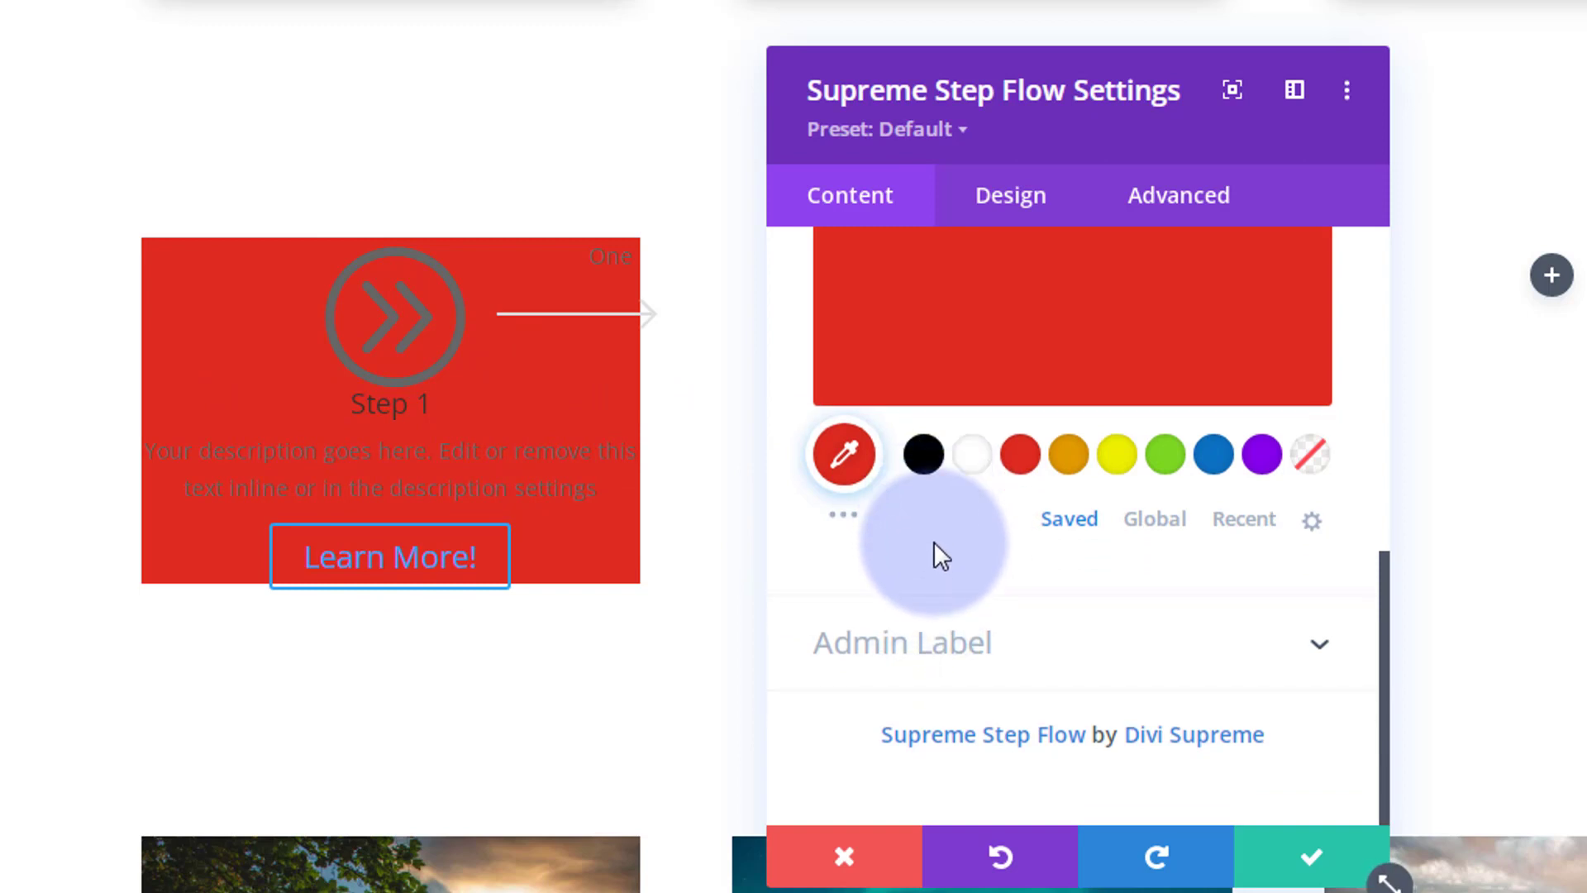
Step: Make the Step 1 title semi bold, uppercase and white
{"action": "left_click", "coordinate": [1024, 201]}
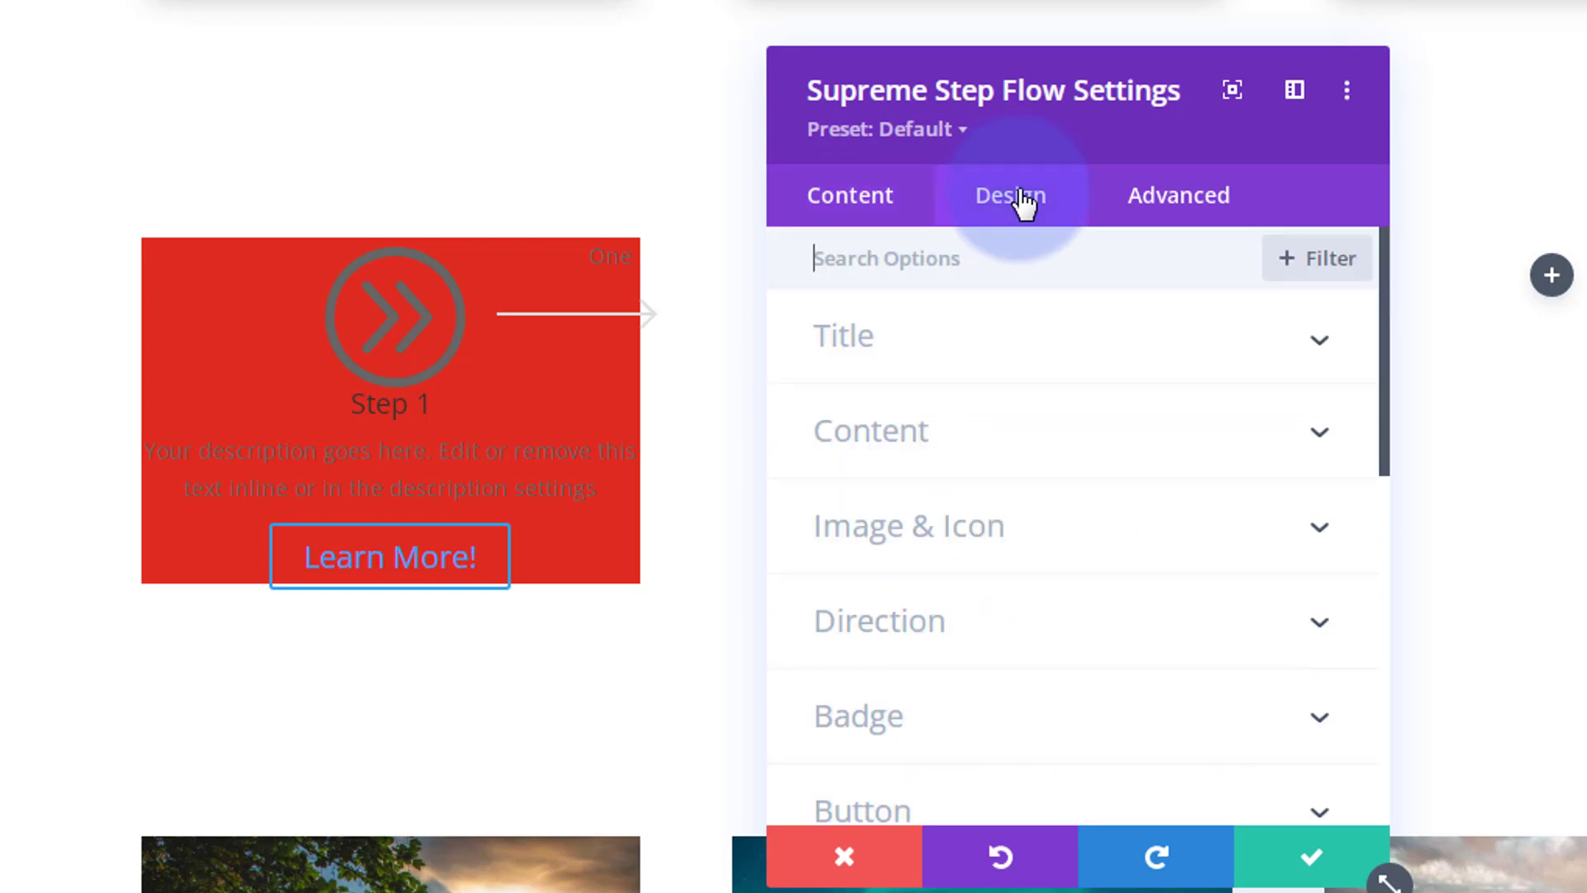
{"action": "left_click", "coordinate": [1003, 359]}
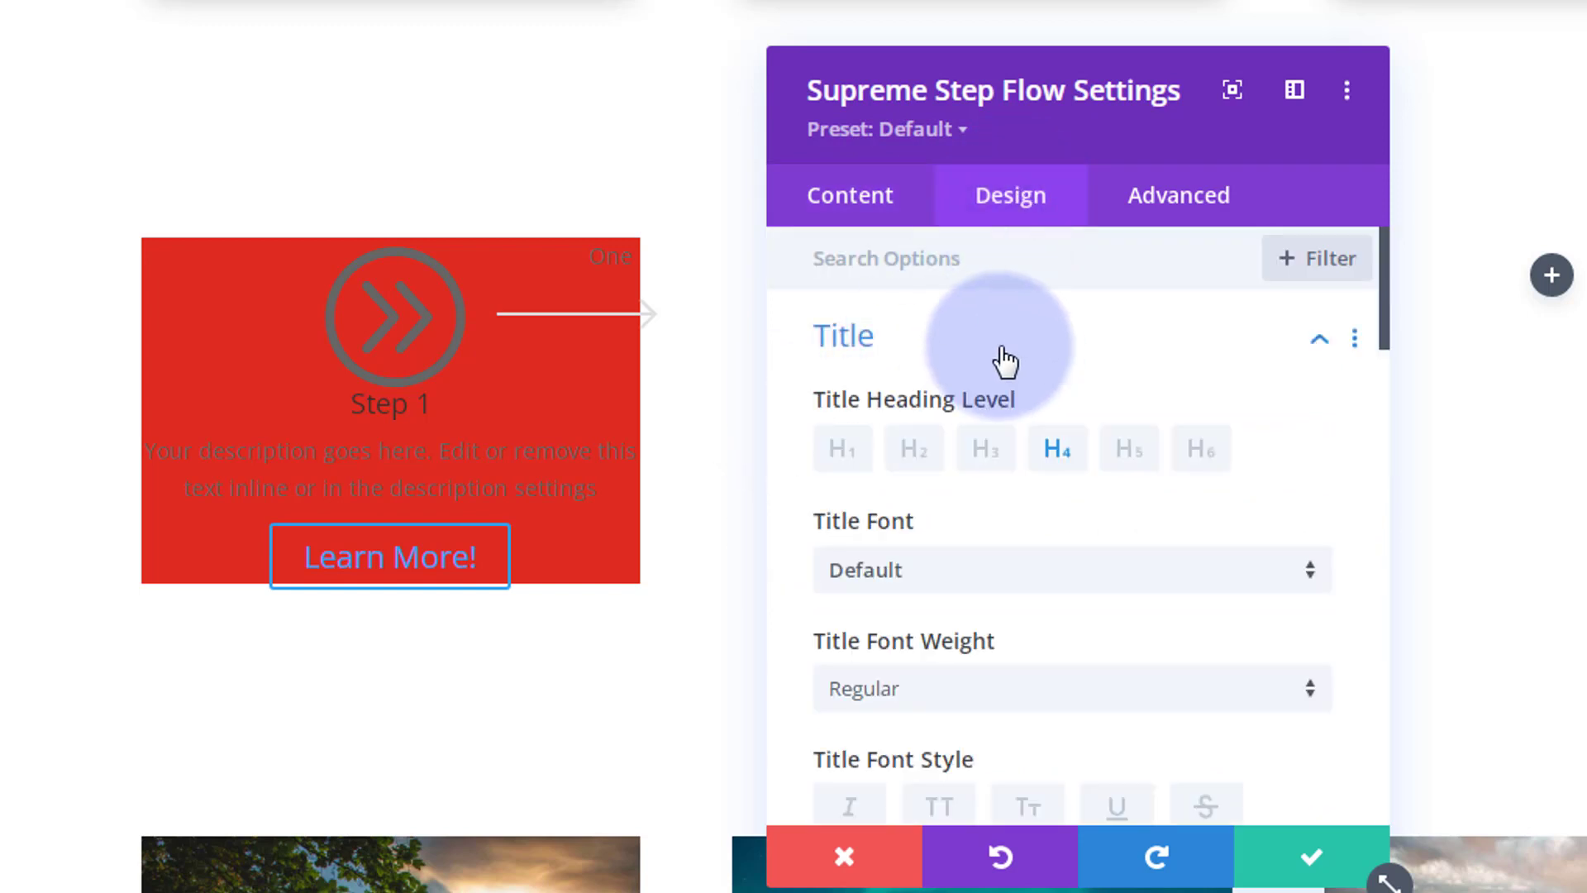
{"action": "scroll", "coordinate": [1022, 452], "scroll_direction": "down", "scroll_amount": 2}
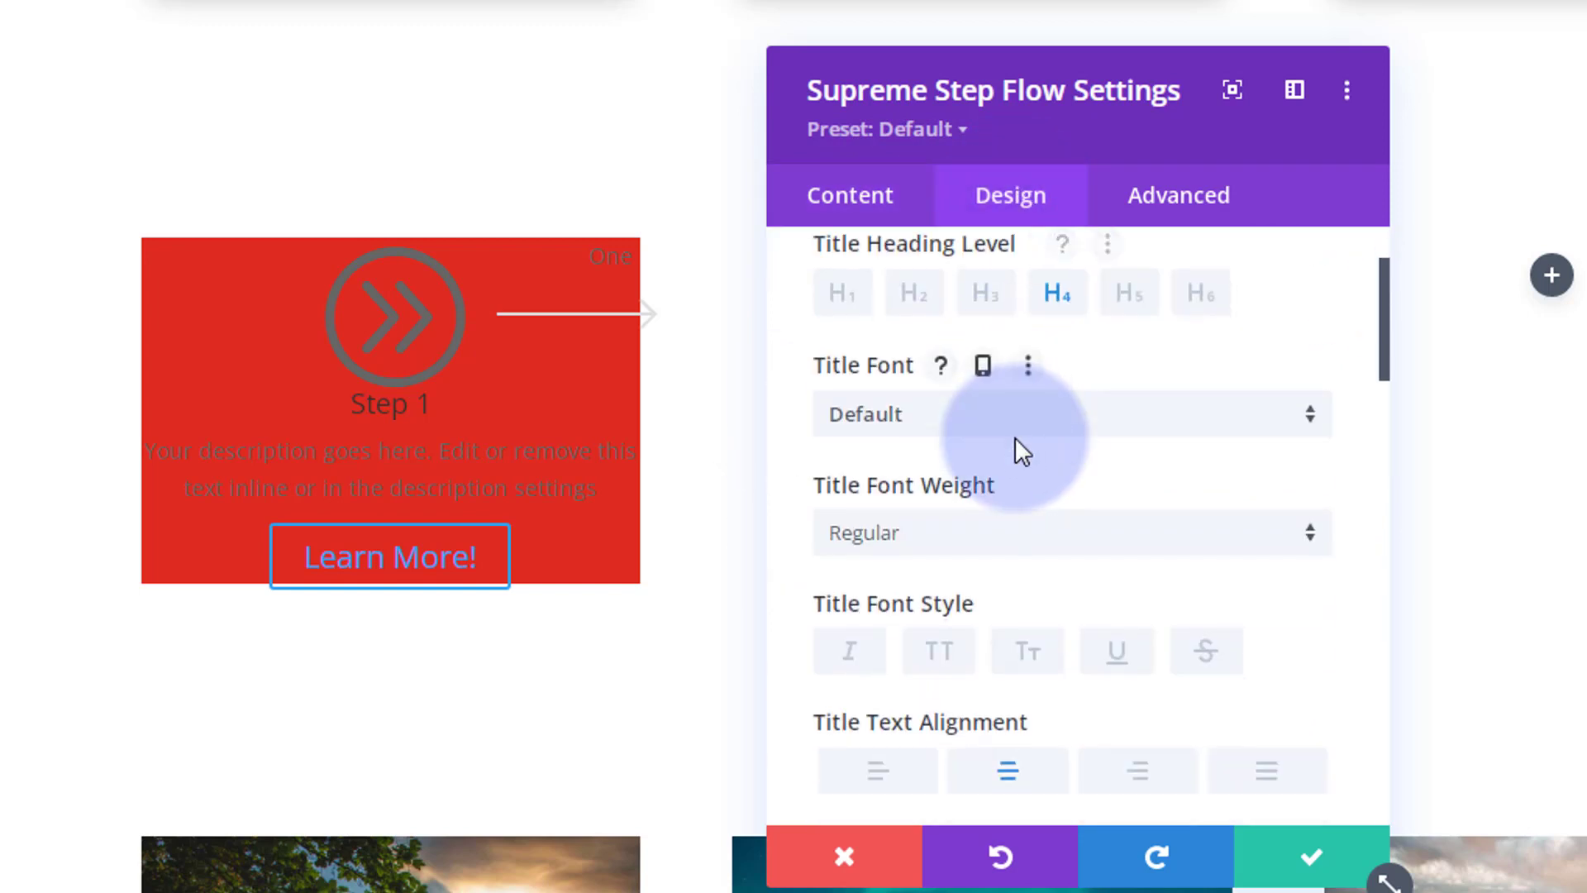
{"action": "left_click", "coordinate": [1005, 552]}
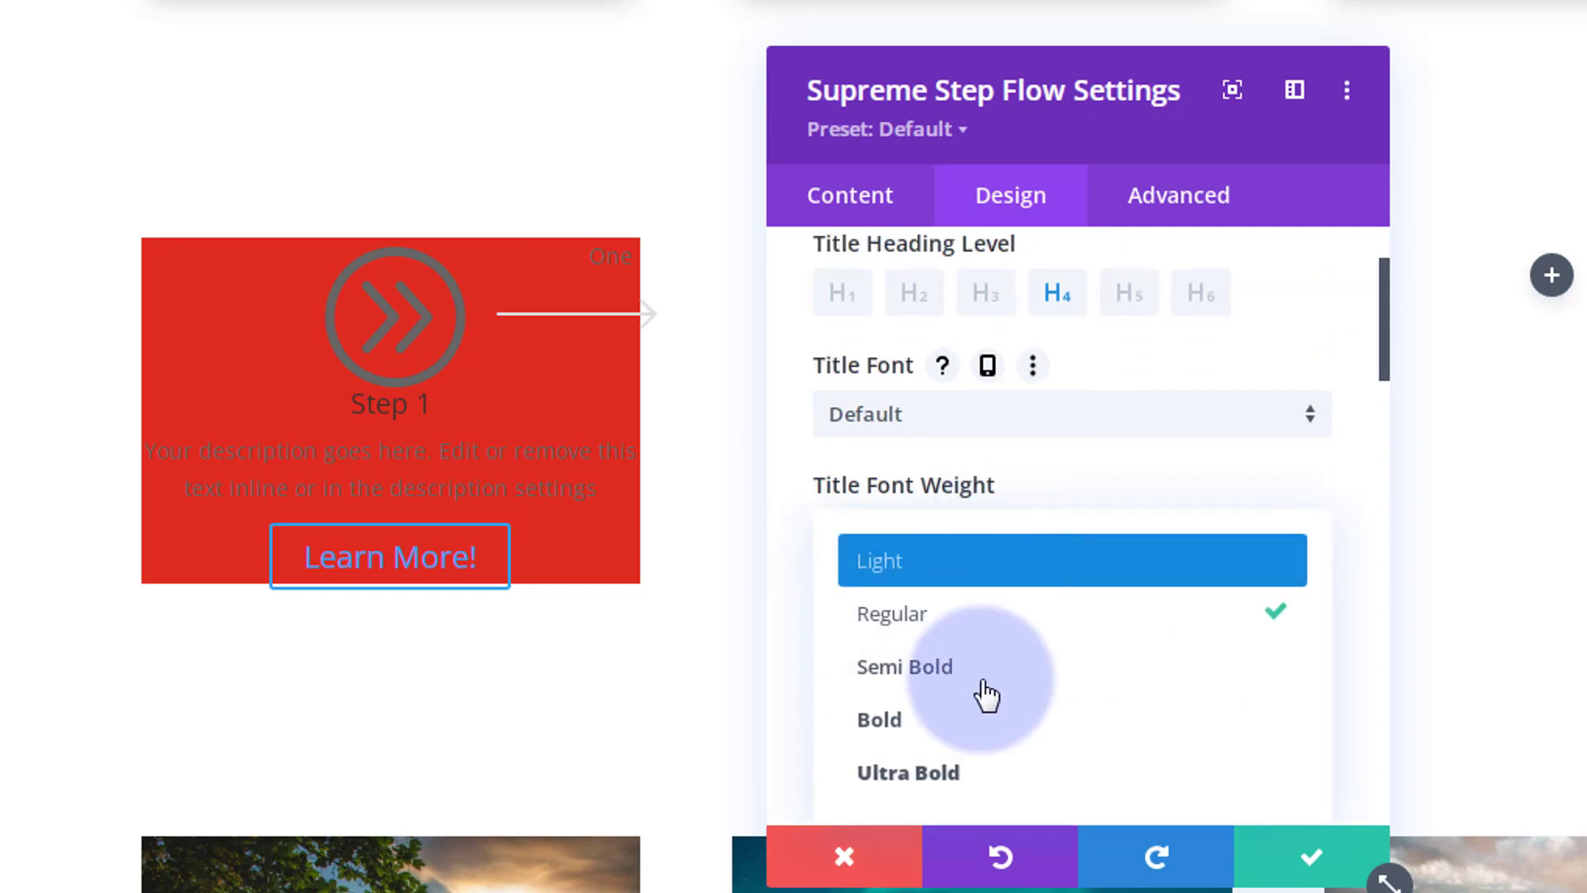
{"action": "left_click", "coordinate": [936, 664]}
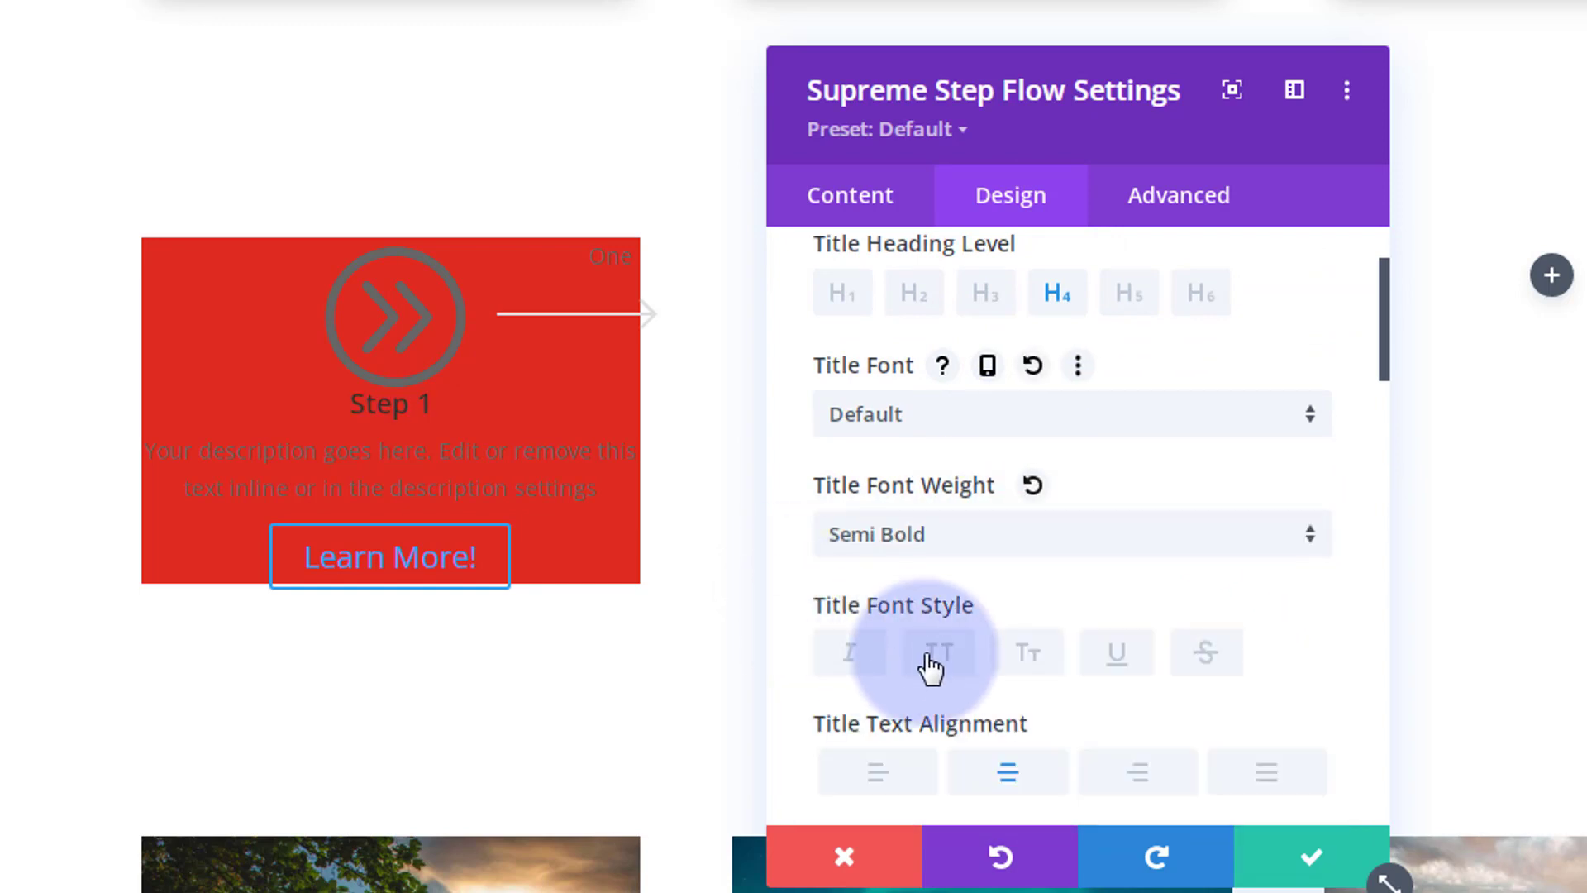
{"action": "left_click", "coordinate": [957, 662]}
{"action": "scroll", "coordinate": [1020, 569], "scroll_direction": "down", "scroll_amount": 2}
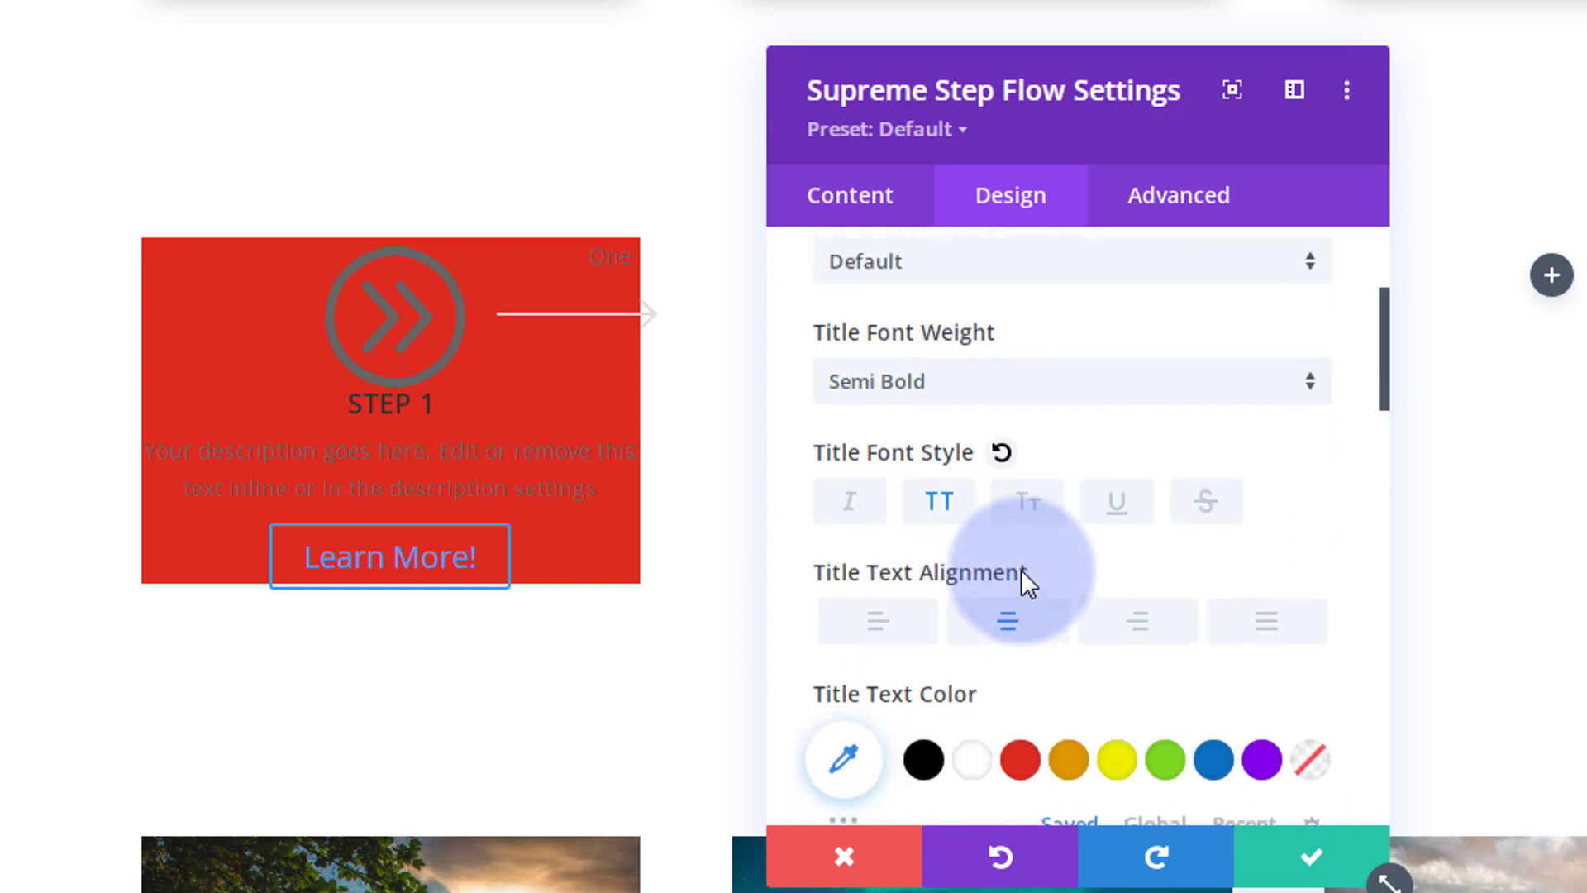
{"action": "scroll", "coordinate": [1021, 569], "scroll_direction": "down", "scroll_amount": 2}
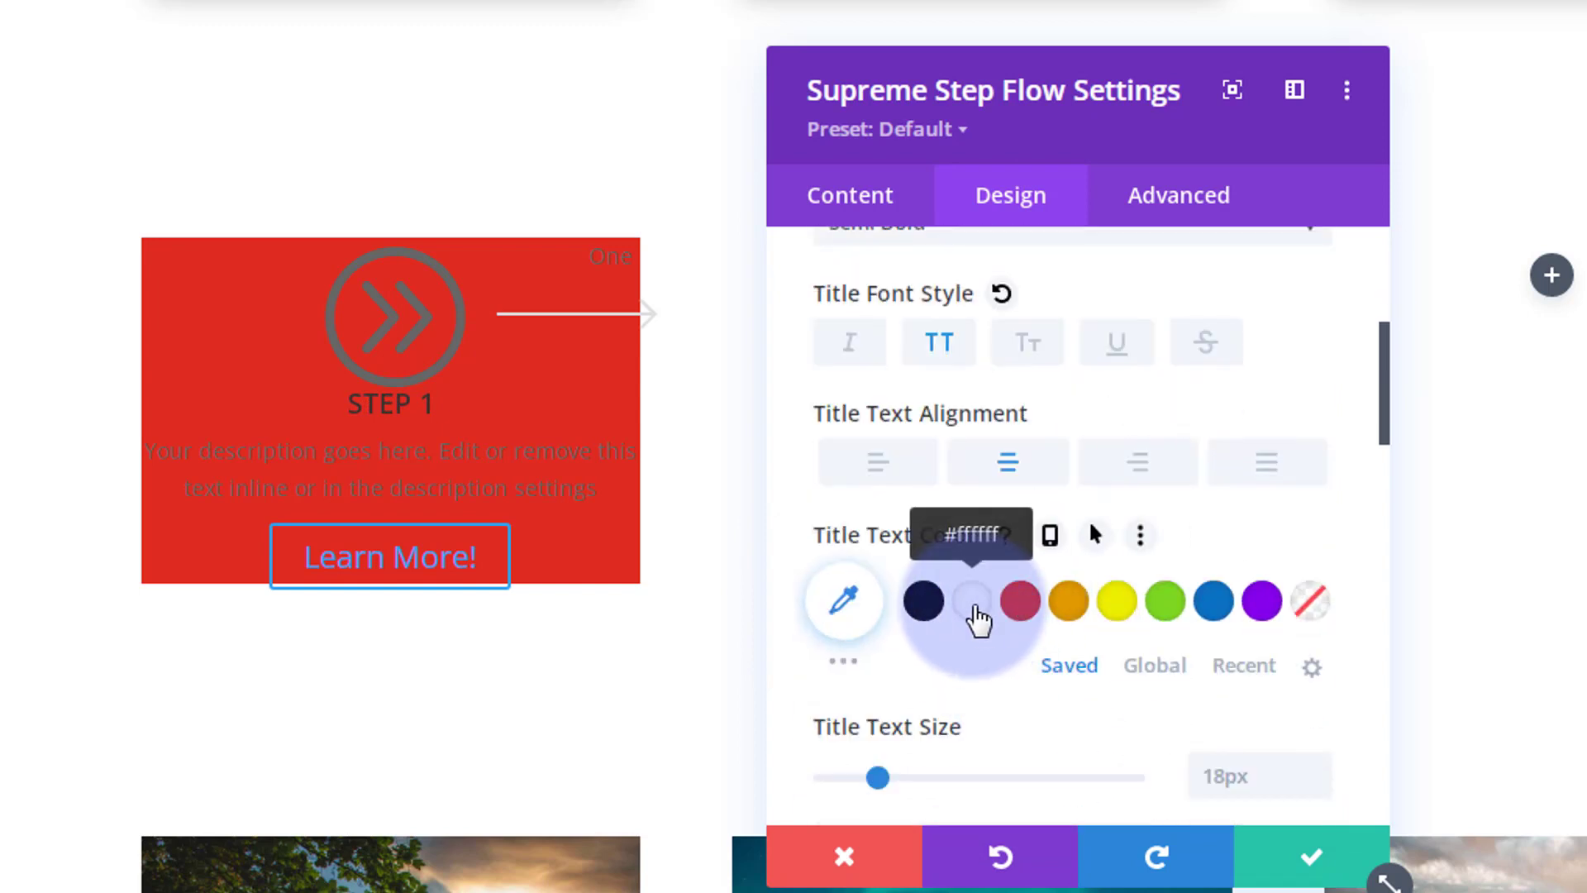
{"action": "left_click", "coordinate": [974, 607]}
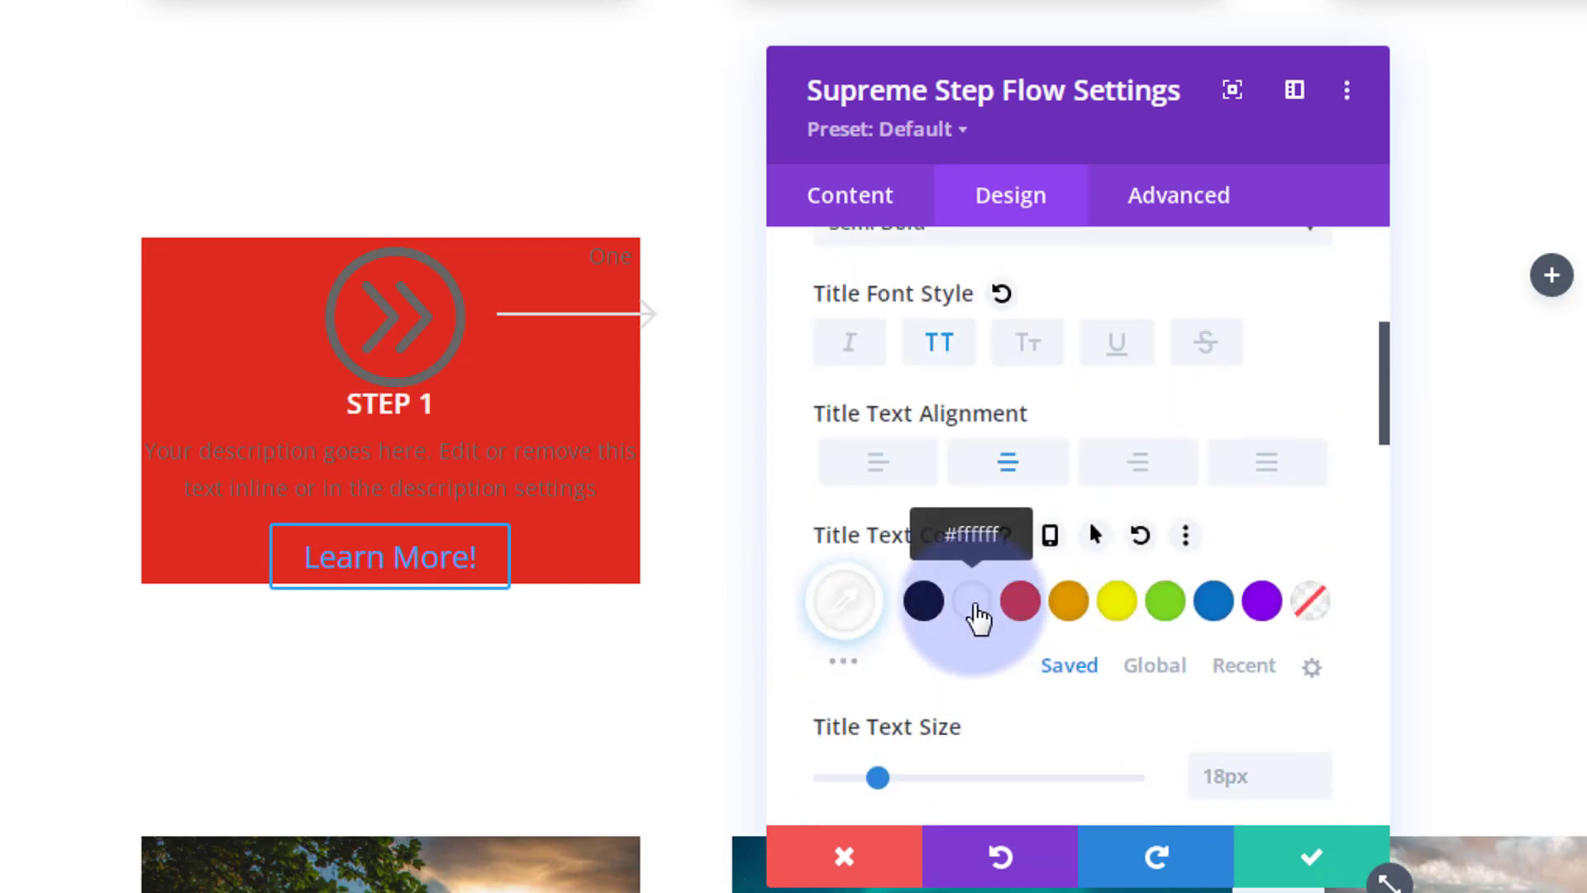
{"action": "scroll", "coordinate": [987, 678], "scroll_direction": "down", "scroll_amount": 3}
{"action": "scroll", "coordinate": [987, 677], "scroll_direction": "down", "scroll_amount": 4}
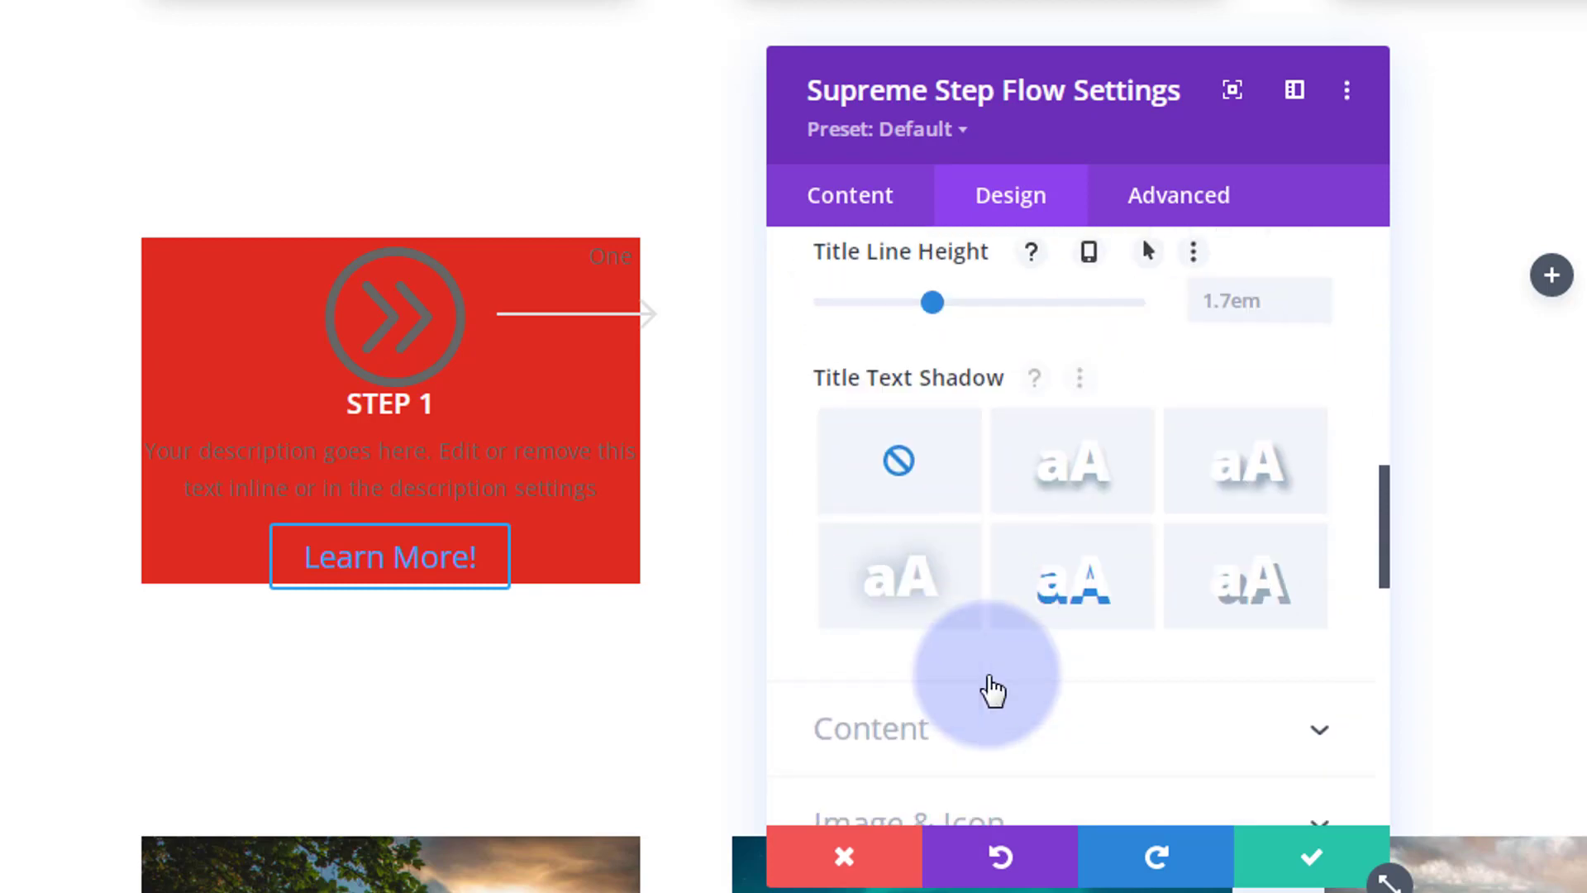
{"action": "scroll", "coordinate": [987, 674], "scroll_direction": "up", "scroll_amount": 8}
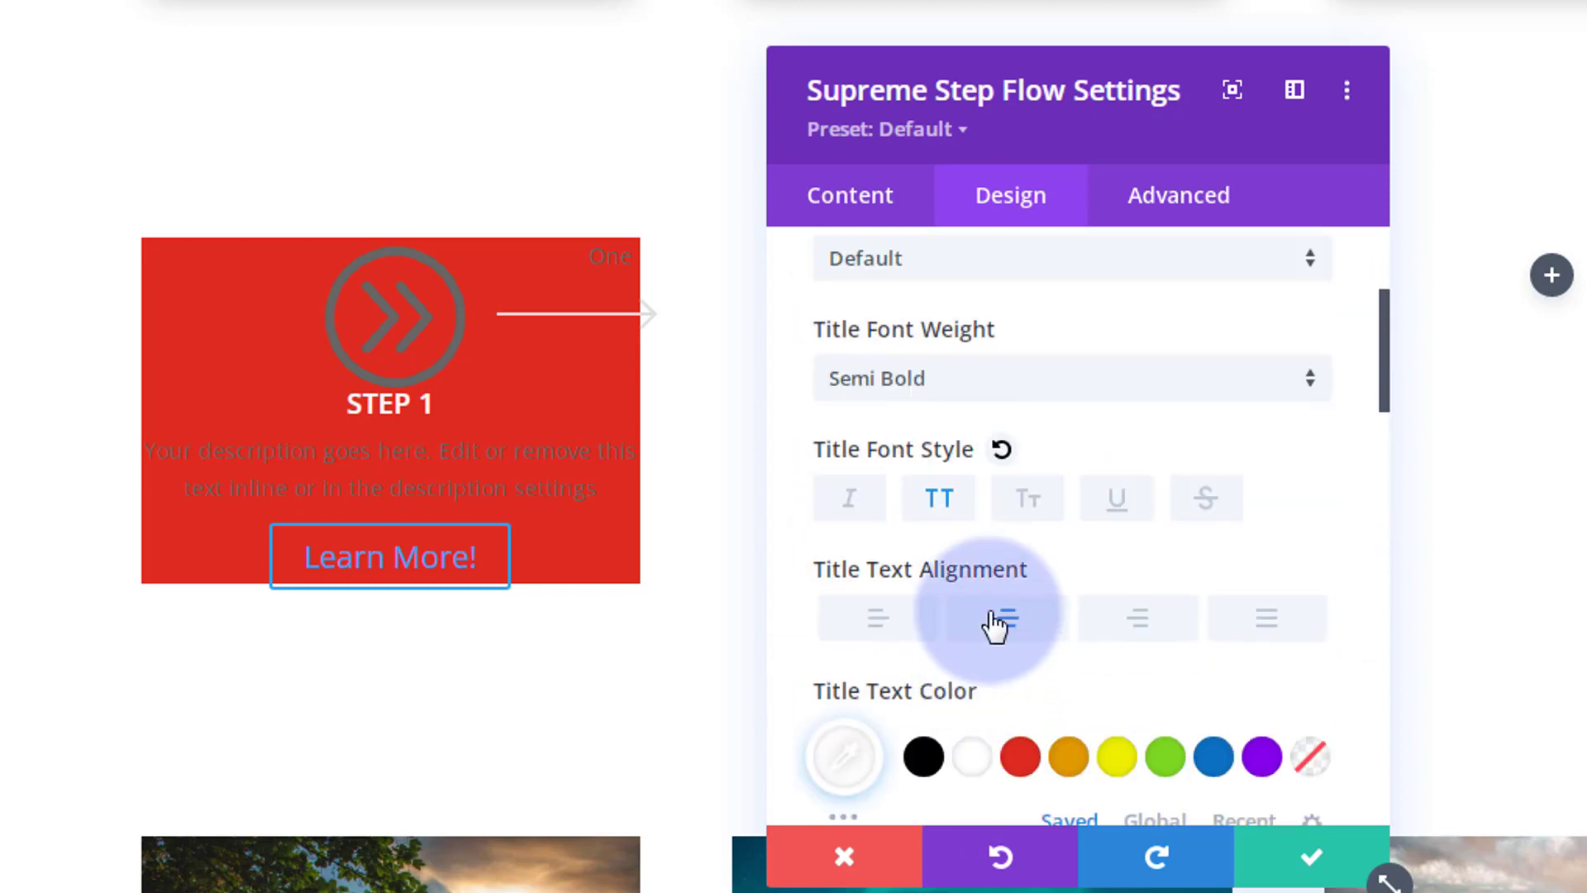
{"action": "scroll", "coordinate": [901, 528], "scroll_direction": "up", "scroll_amount": 2}
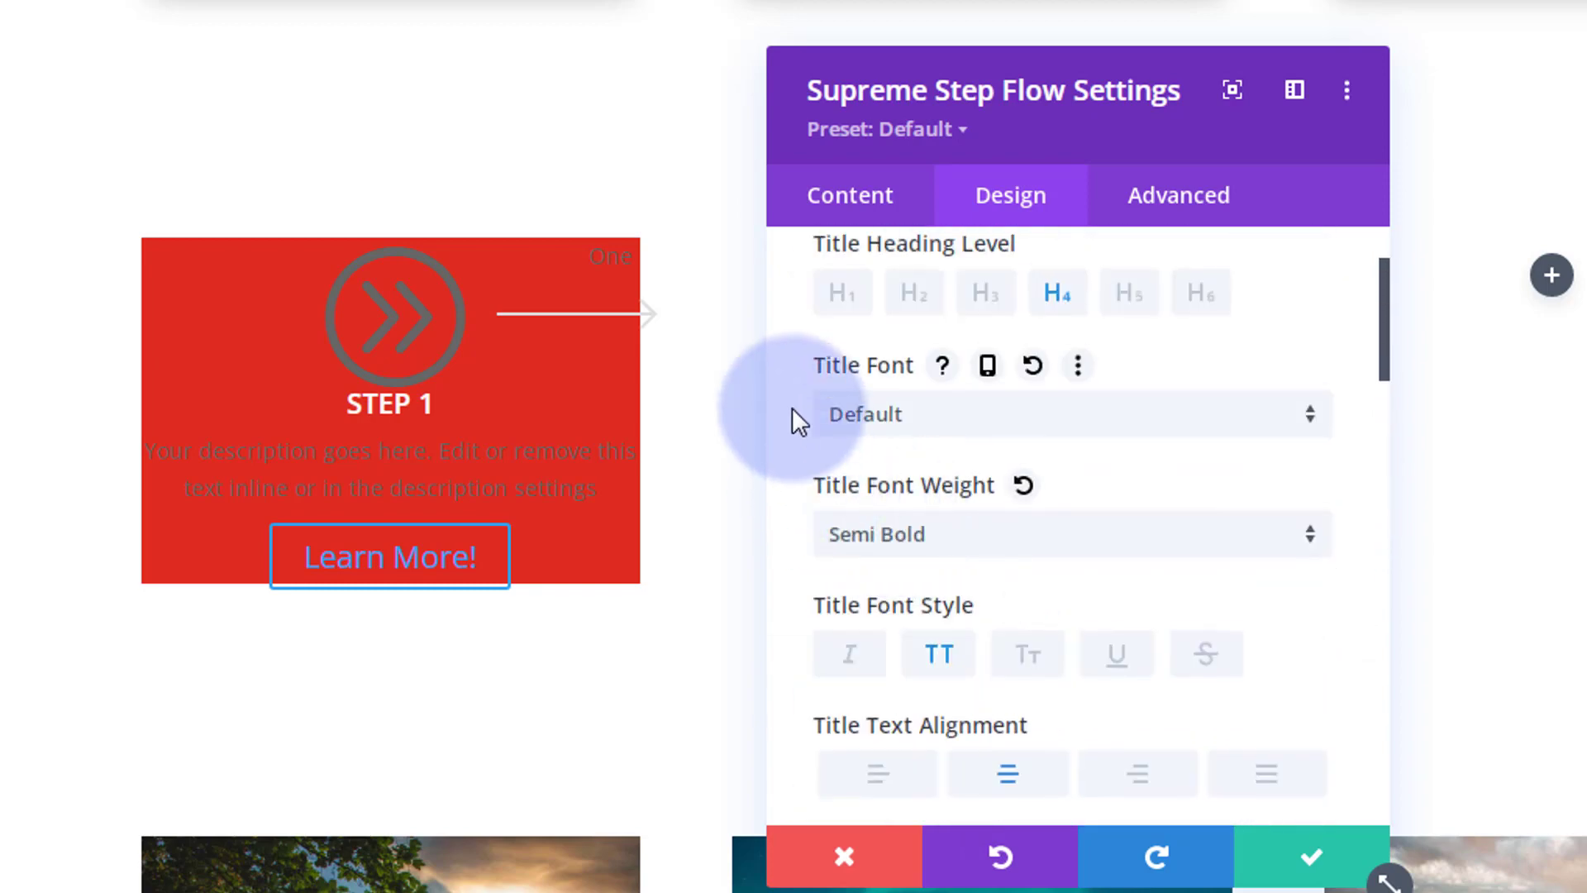
Step: Change the Step 1 title font to Acme
{"action": "left_click", "coordinate": [988, 429]}
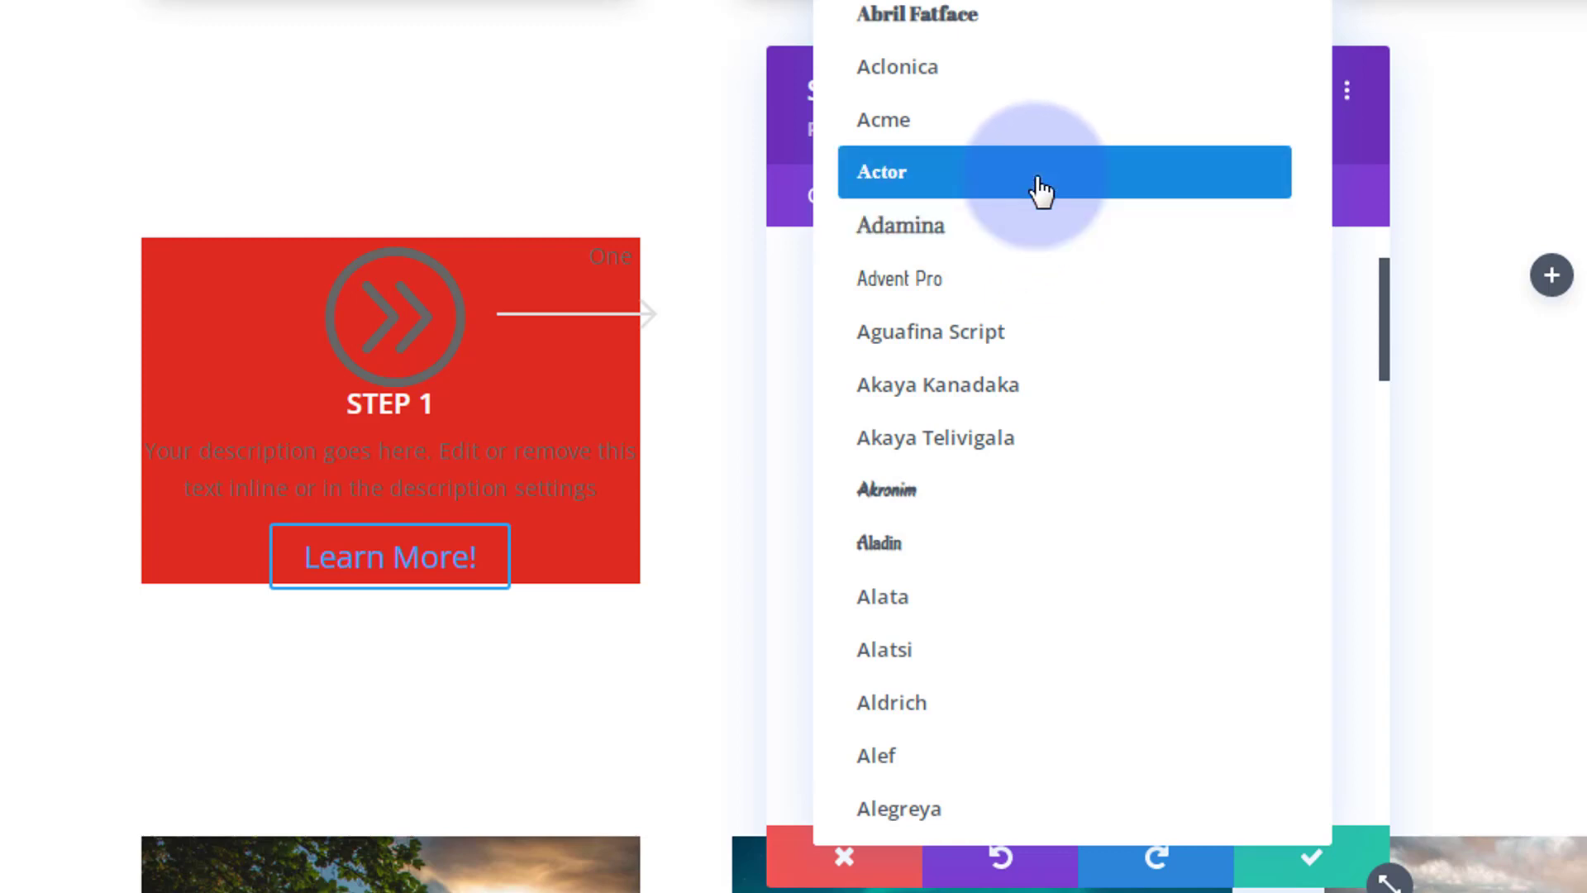
{"action": "left_click", "coordinate": [1027, 131]}
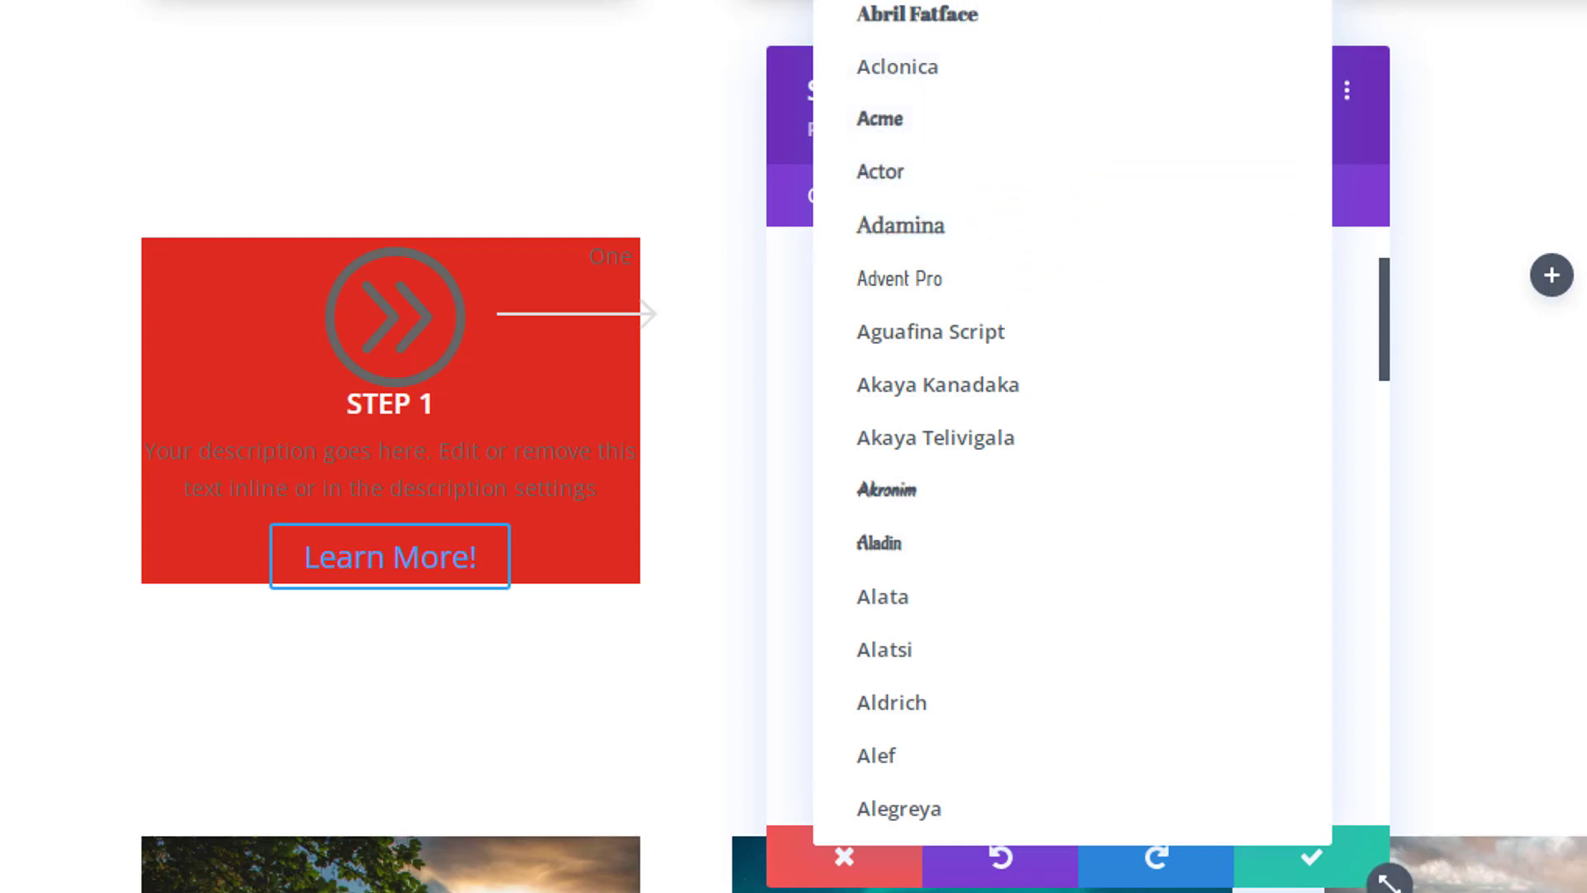
{"action": "scroll", "coordinate": [1068, 595], "scroll_direction": "down", "scroll_amount": 3}
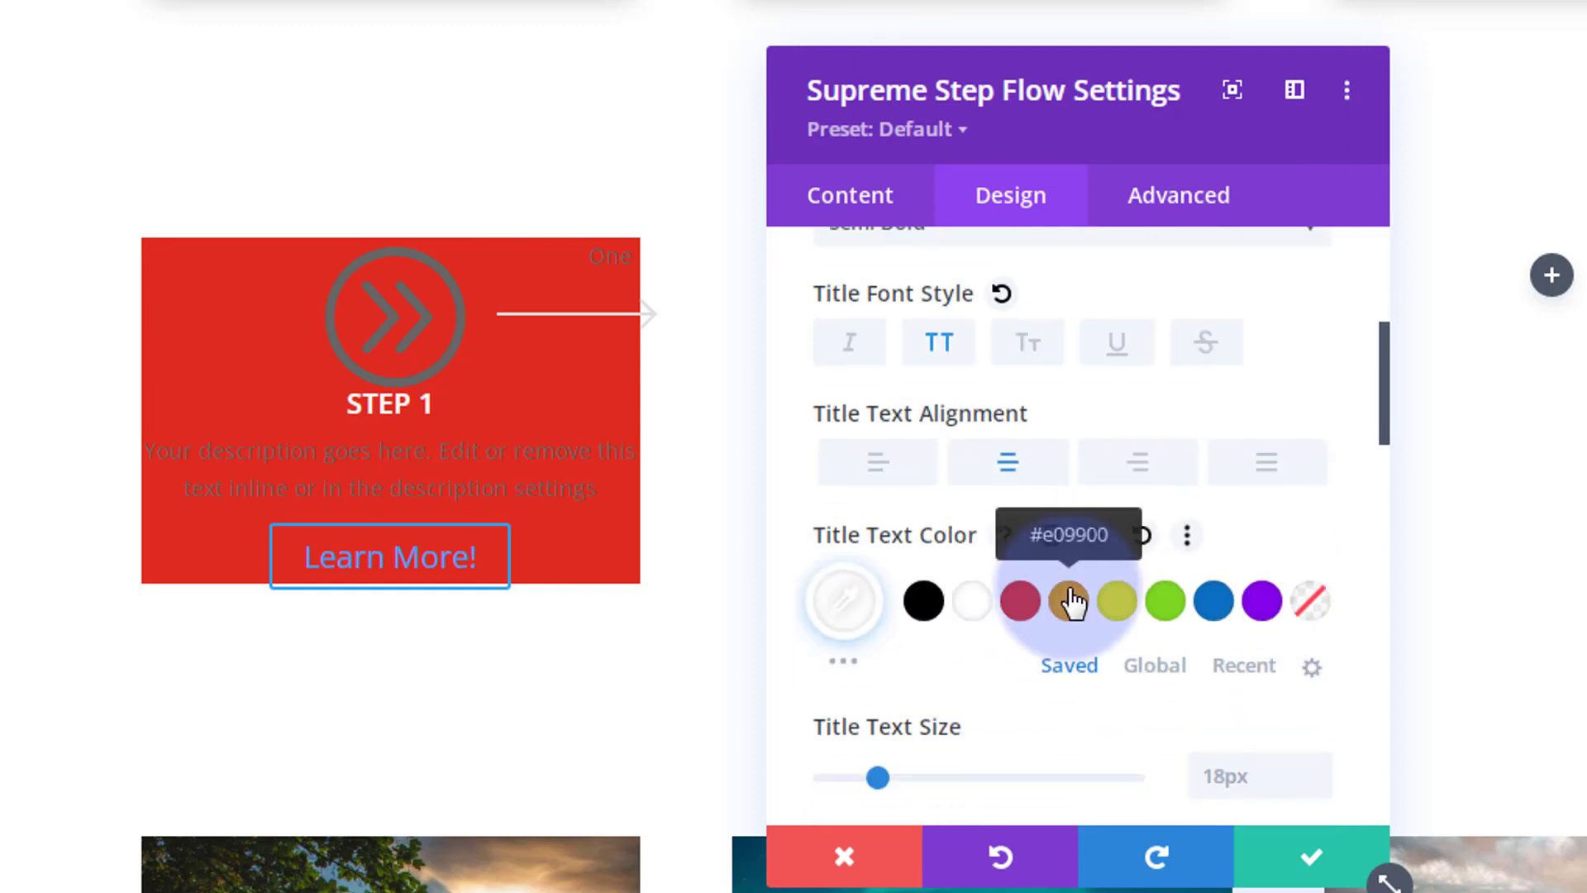
{"action": "scroll", "coordinate": [1069, 591], "scroll_direction": "down", "scroll_amount": 10}
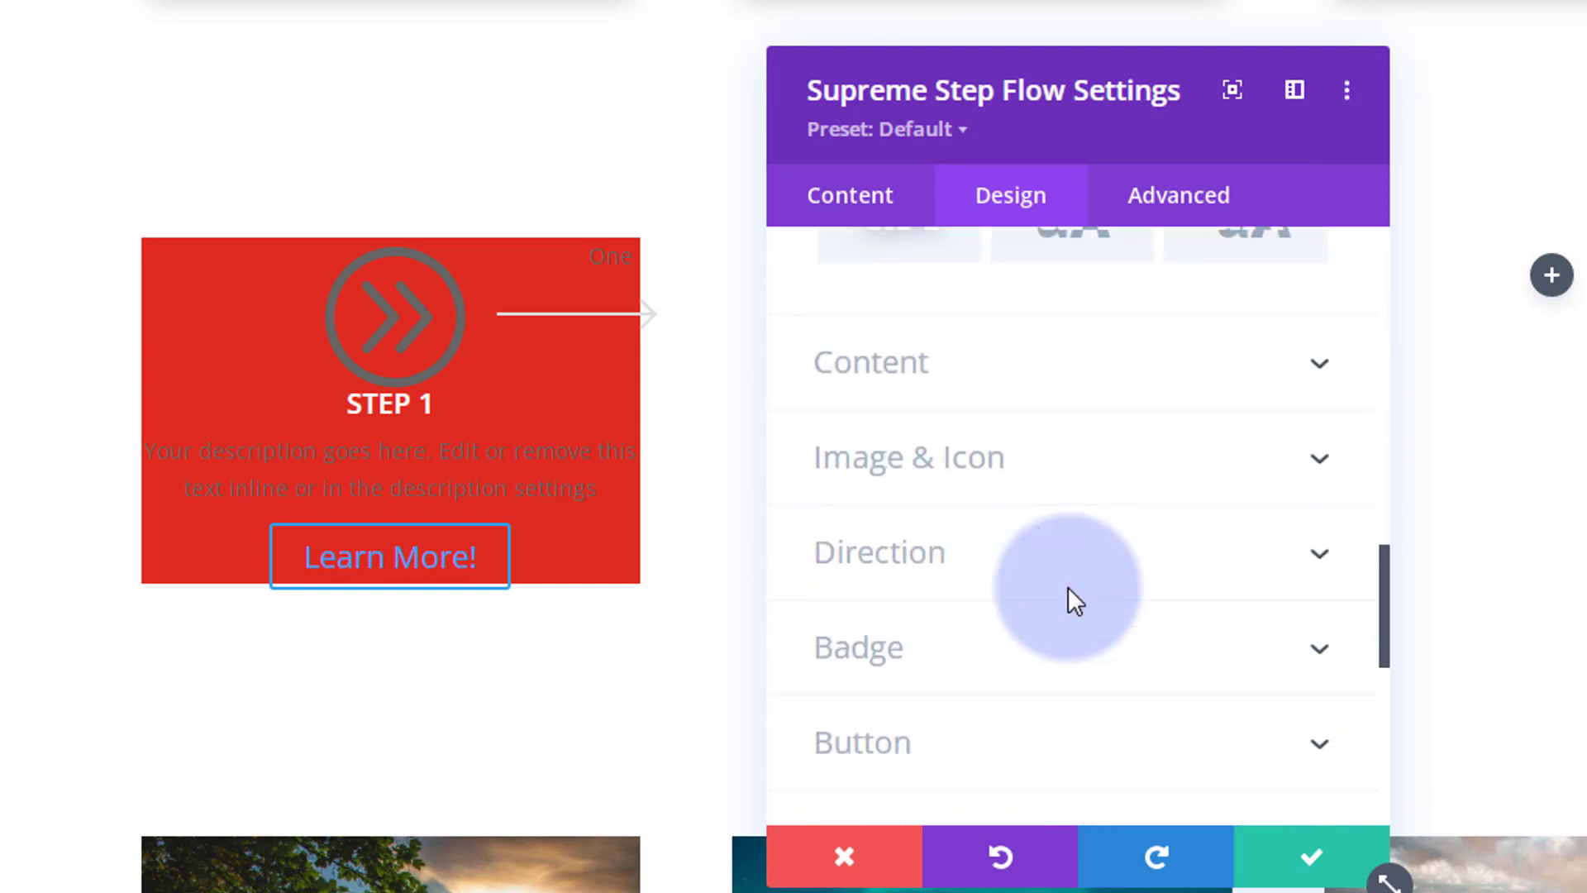
Step: Set Step 1's content text color to the white swatch
{"action": "left_click", "coordinate": [1079, 395]}
{"action": "scroll", "coordinate": [1049, 479], "scroll_direction": "down", "scroll_amount": 4}
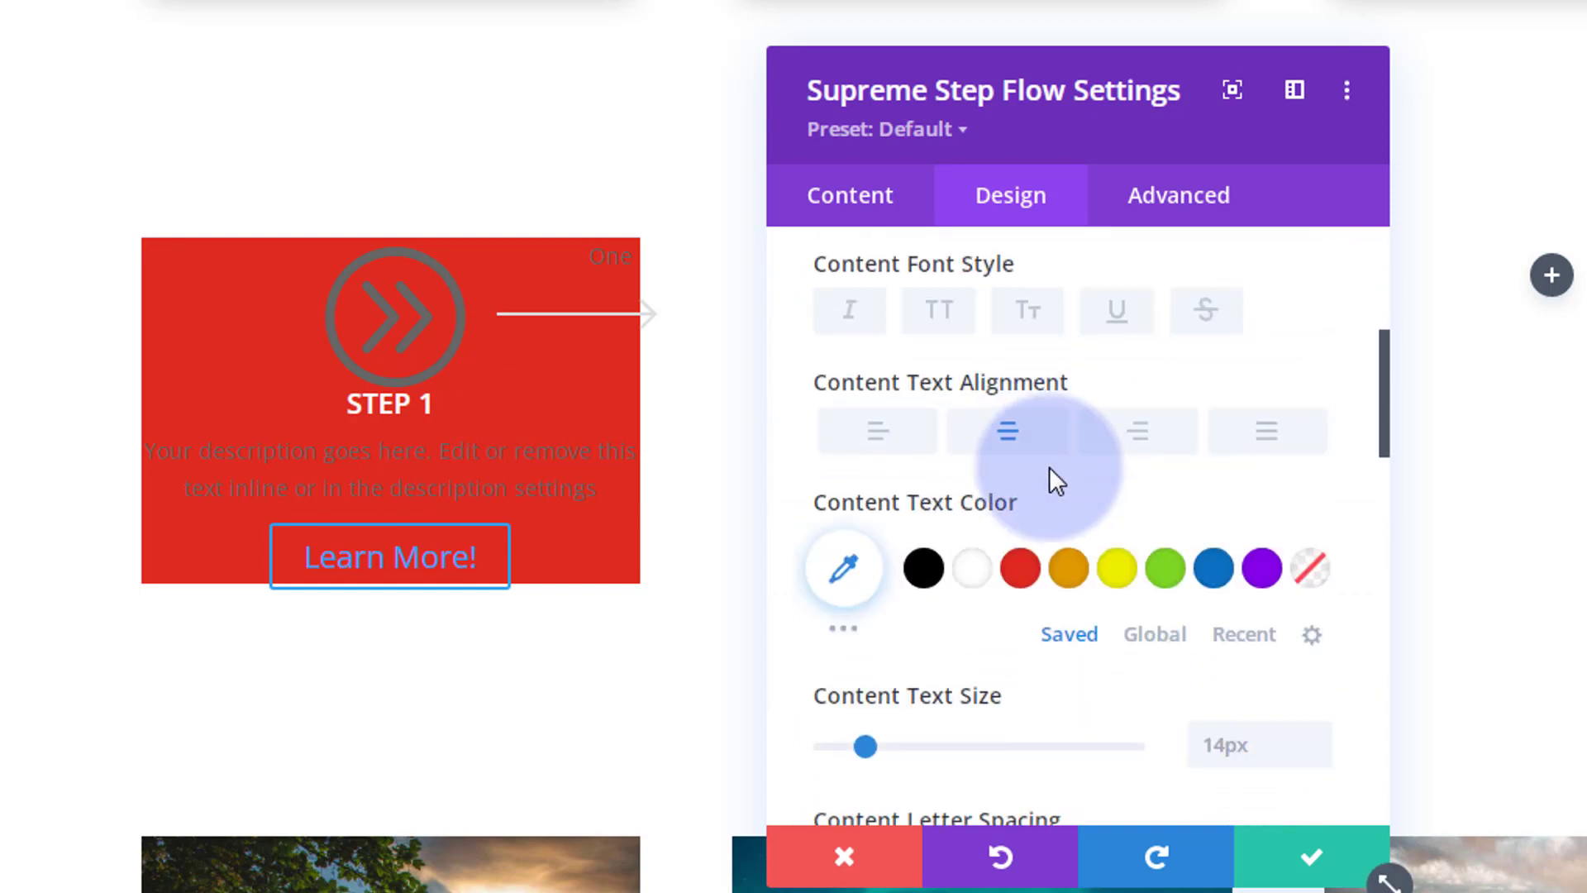
{"action": "left_click", "coordinate": [972, 571]}
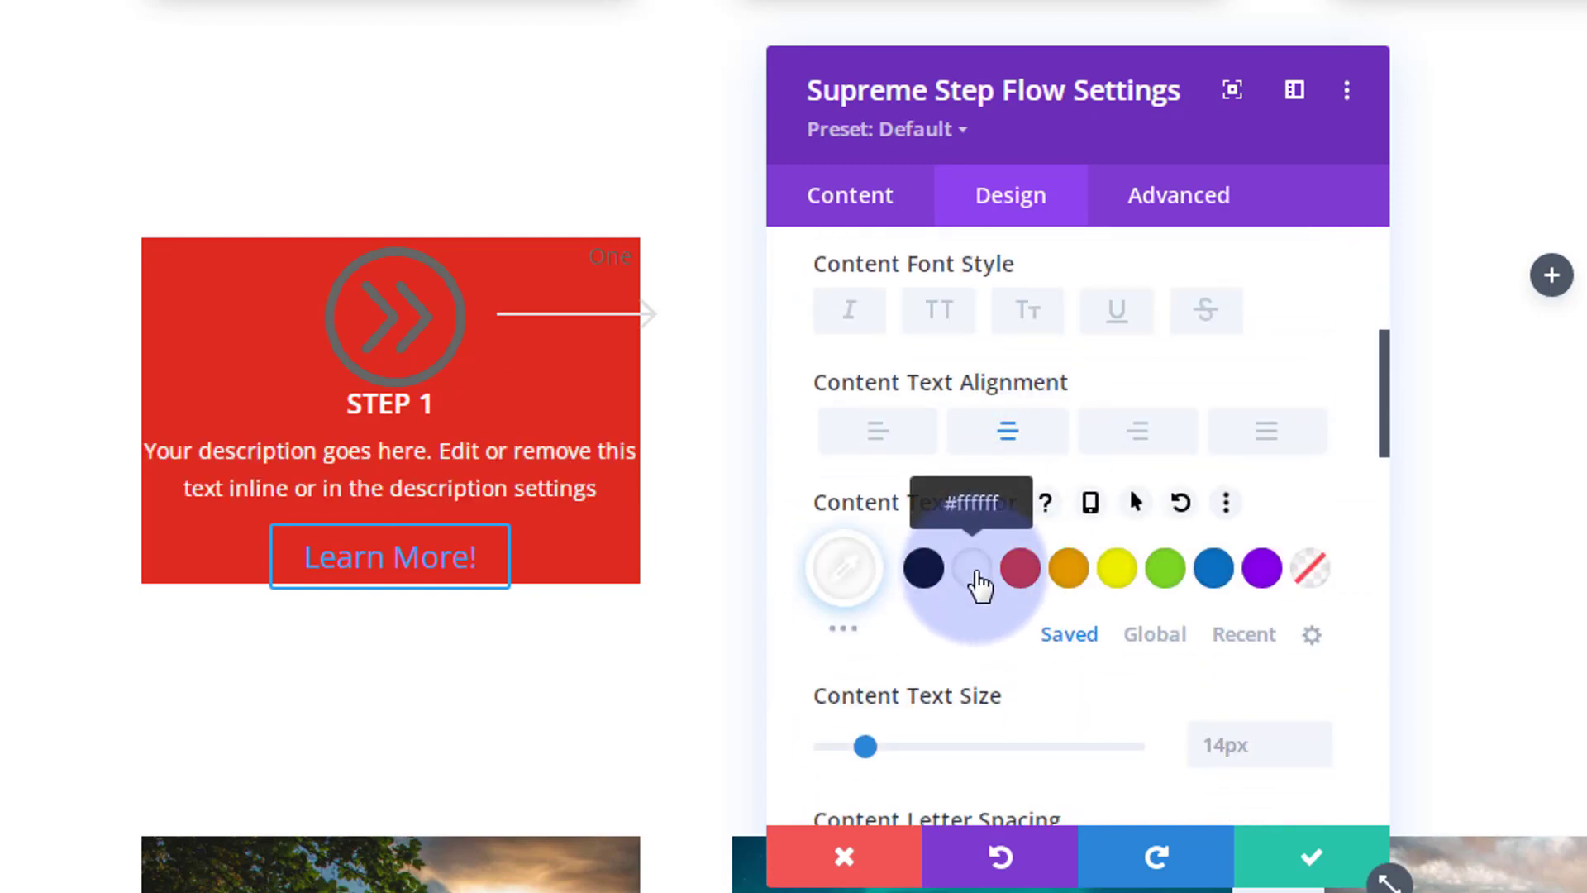
{"action": "scroll", "coordinate": [1037, 475], "scroll_direction": "down", "scroll_amount": 10}
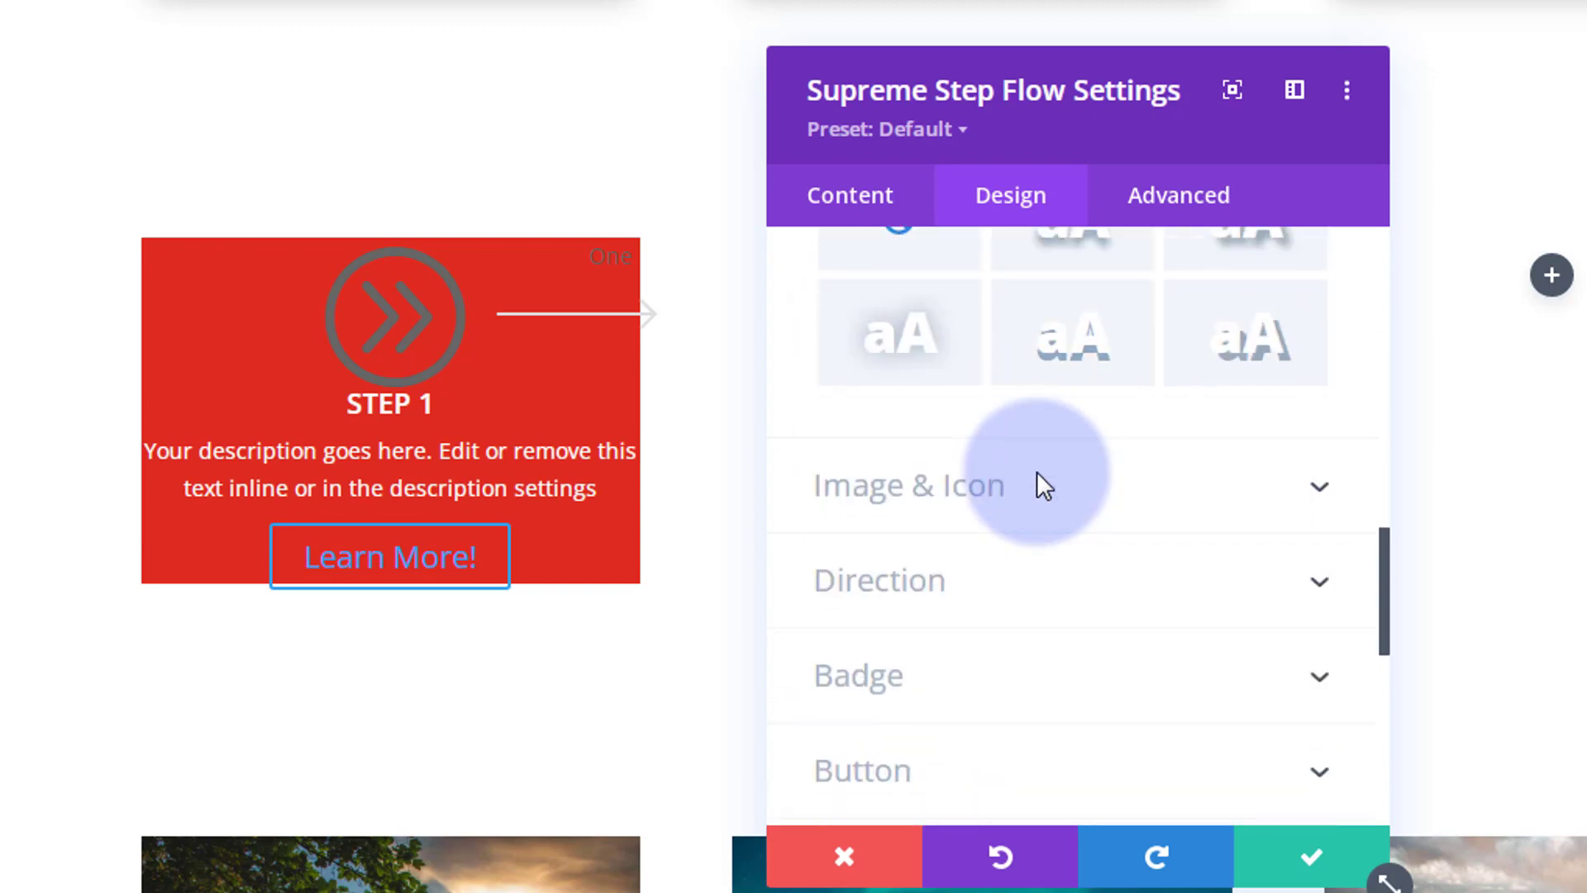
{"action": "left_click", "coordinate": [1123, 496]}
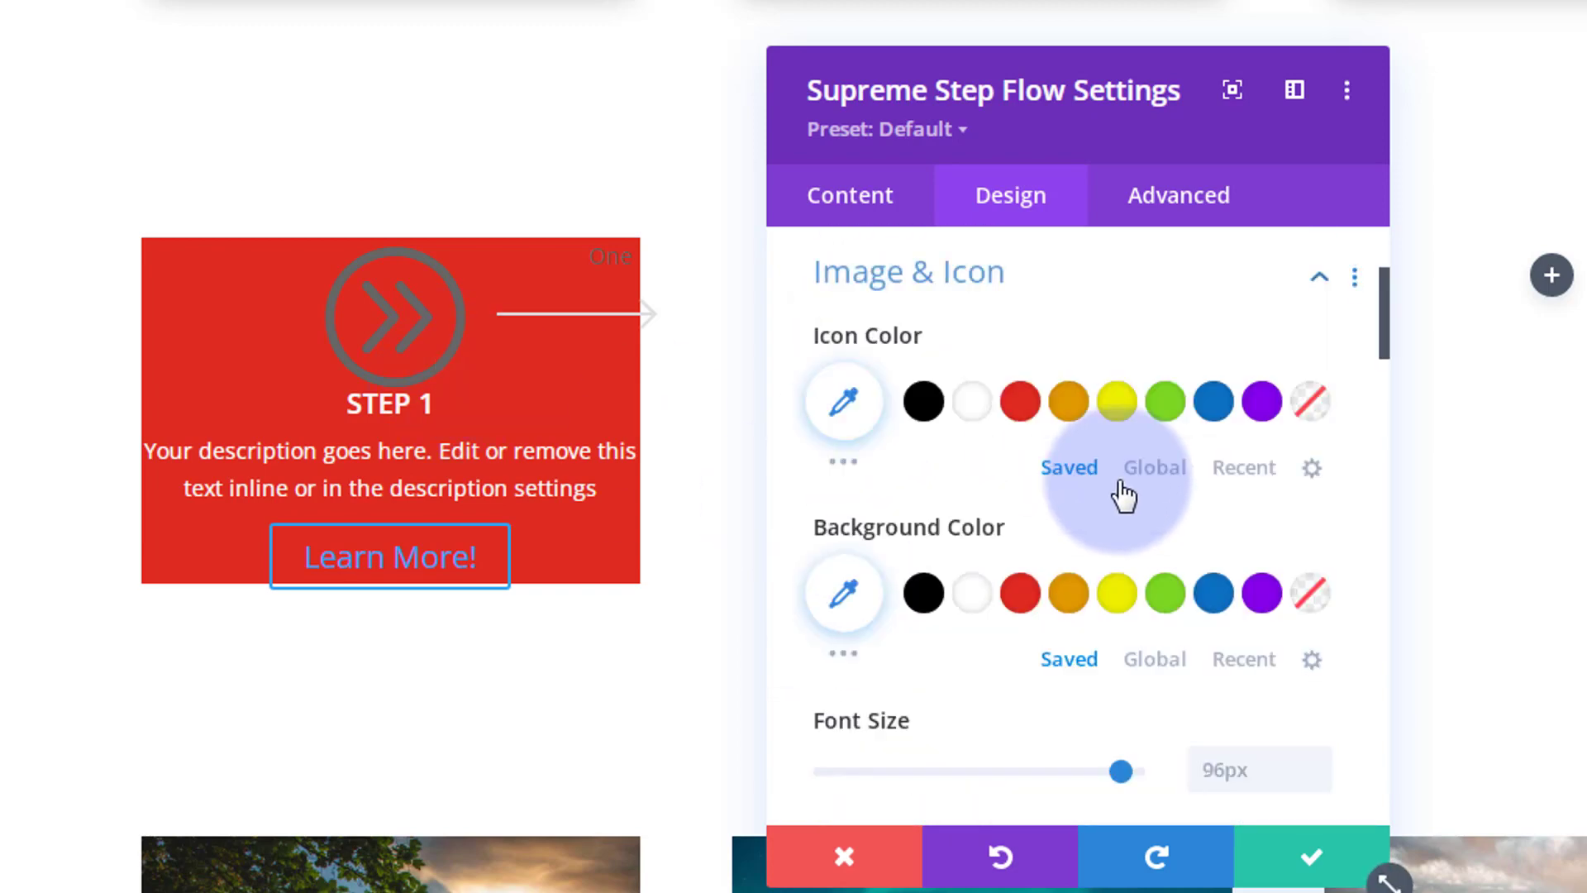
Step: Color the Step 1 icon yellow and give it a 20px bottom margin
{"action": "left_click", "coordinate": [1117, 402]}
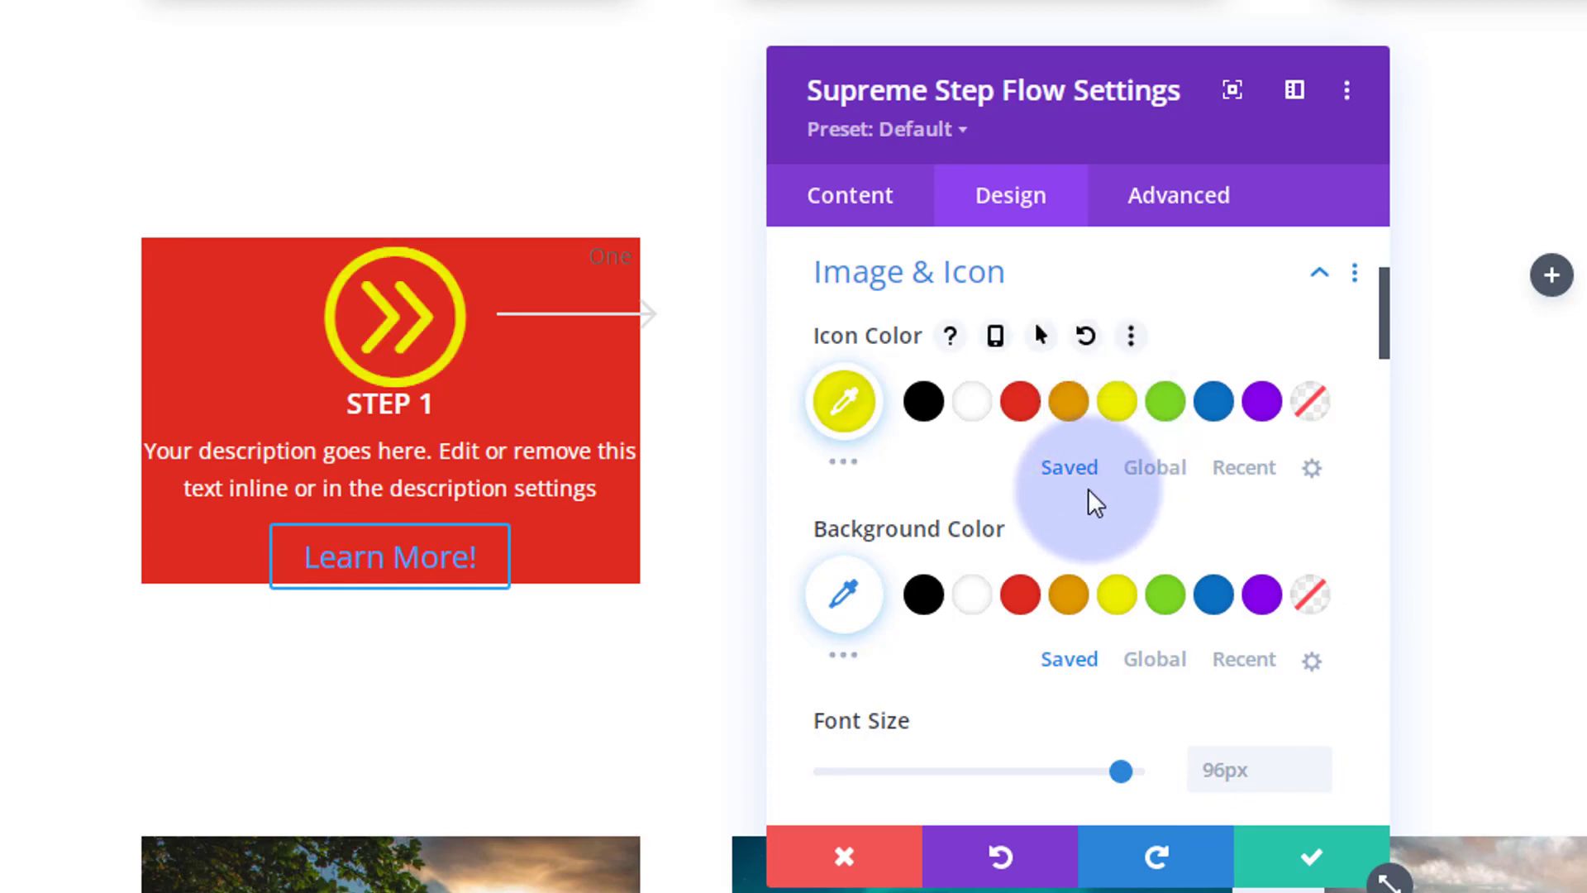
{"action": "scroll", "coordinate": [1025, 537], "scroll_direction": "down", "scroll_amount": 2}
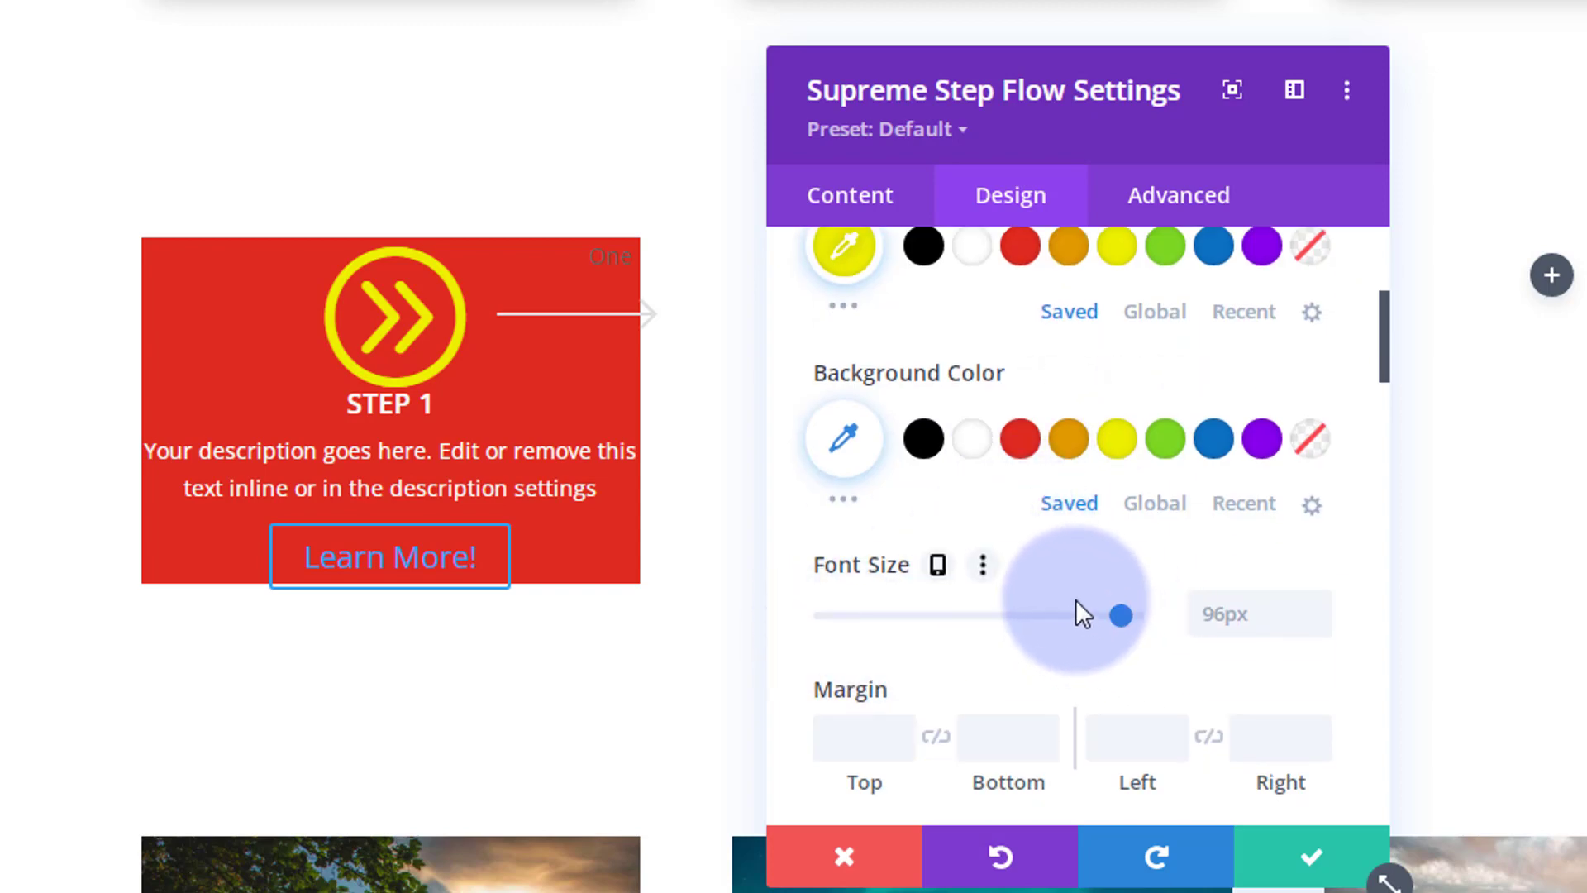
{"action": "scroll", "coordinate": [1074, 578], "scroll_direction": "down", "scroll_amount": 2}
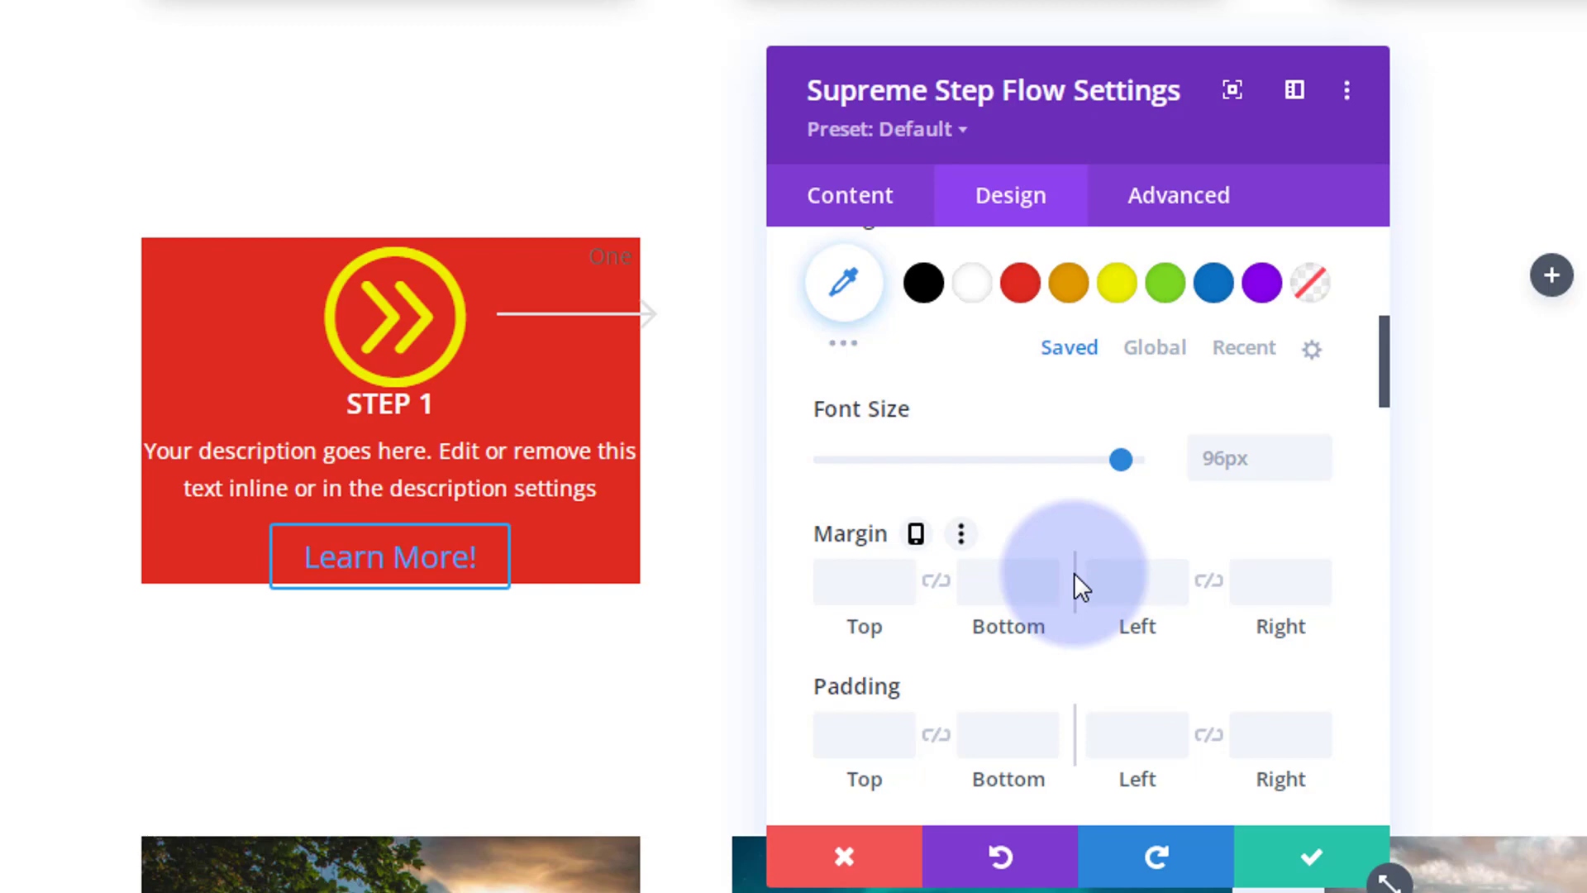
{"action": "scroll", "coordinate": [1076, 579], "scroll_direction": "down", "scroll_amount": 2}
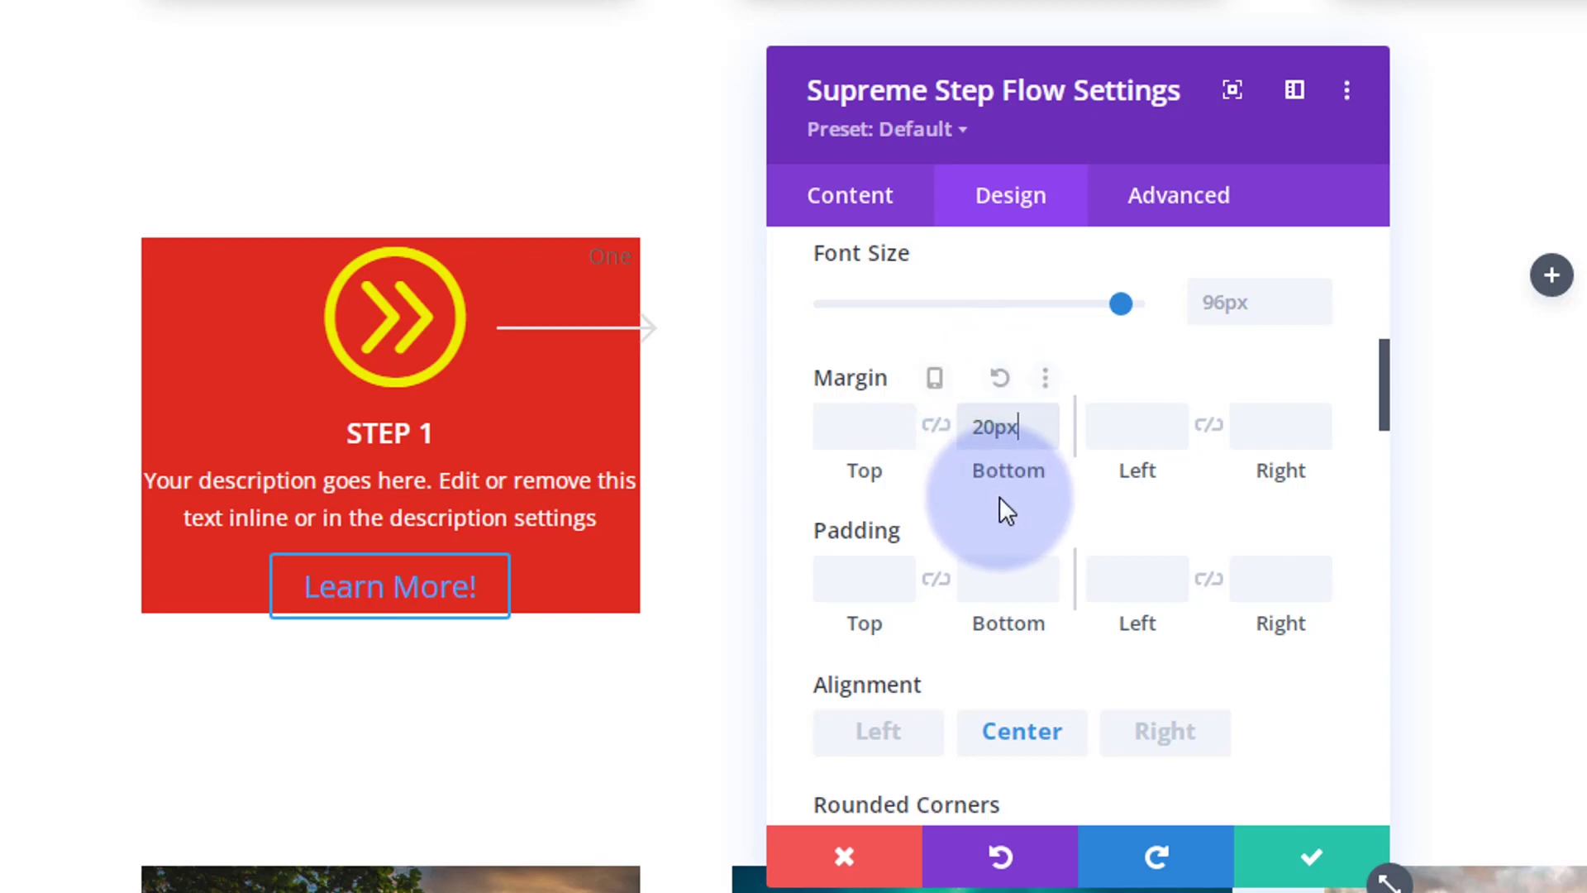
{"action": "scroll", "coordinate": [1000, 496], "scroll_direction": "down", "scroll_amount": 12}
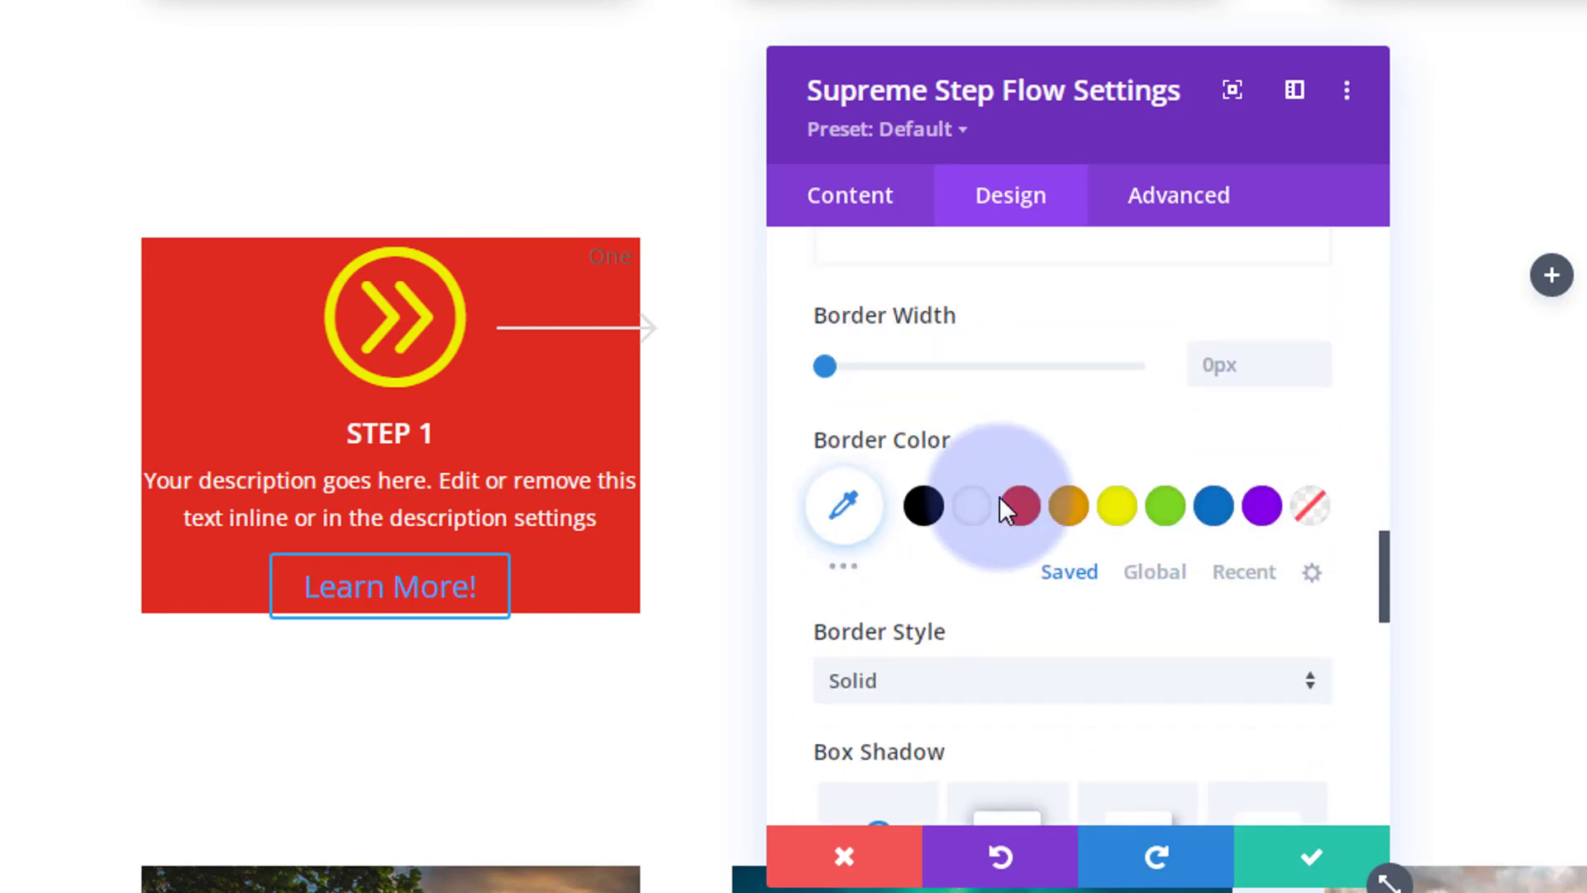
{"action": "scroll", "coordinate": [999, 496], "scroll_direction": "down", "scroll_amount": 10}
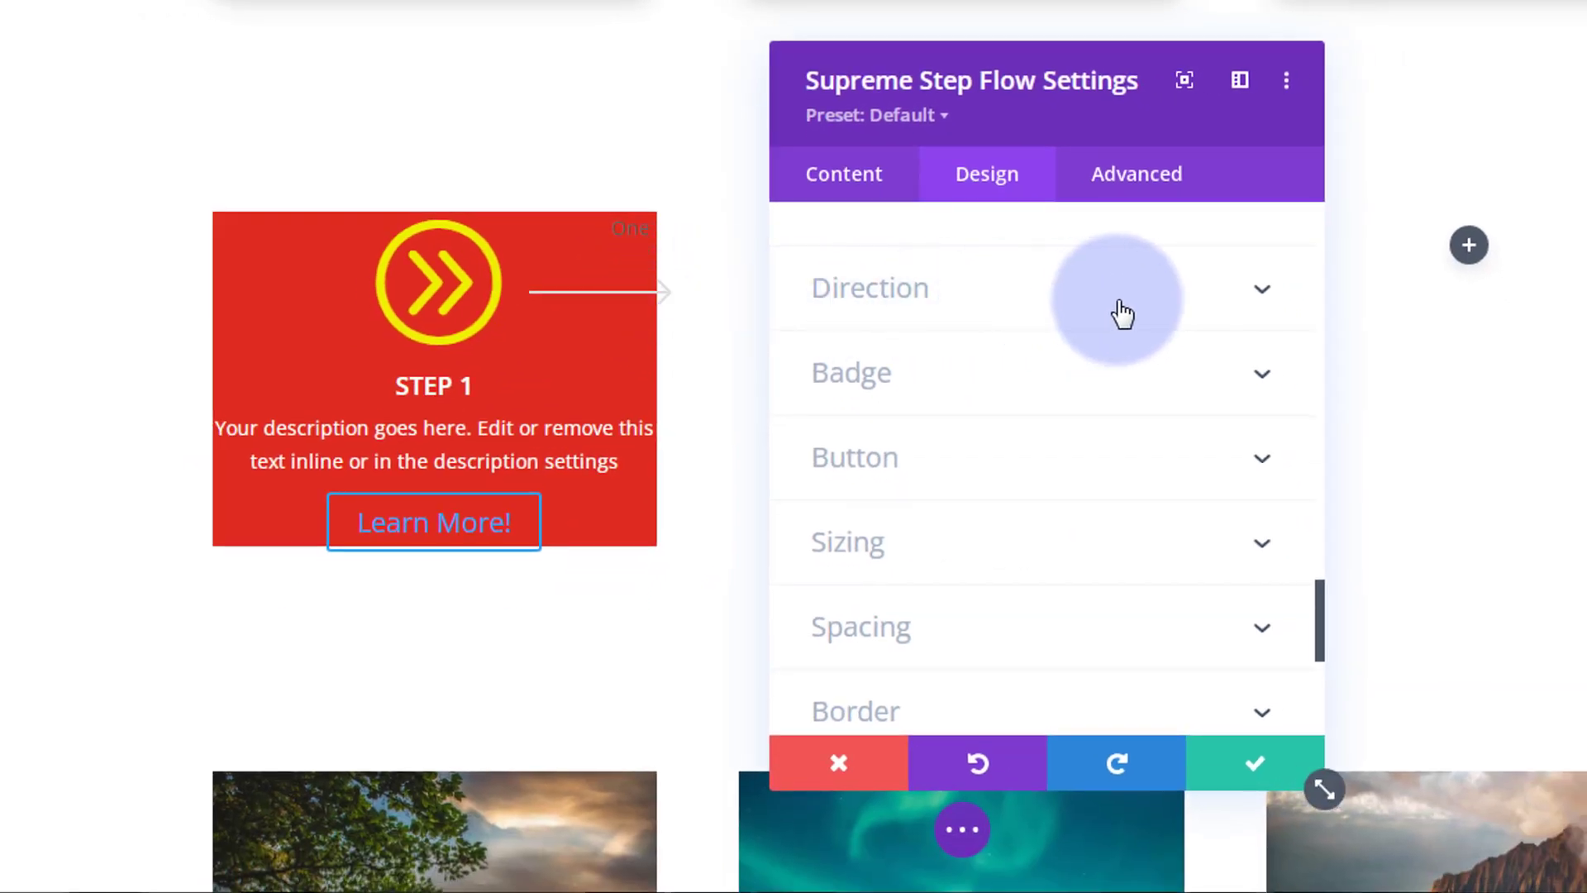
Step: Make Step 1's direction arrow yellow and set its width to 70px
{"action": "left_click", "coordinate": [1121, 312]}
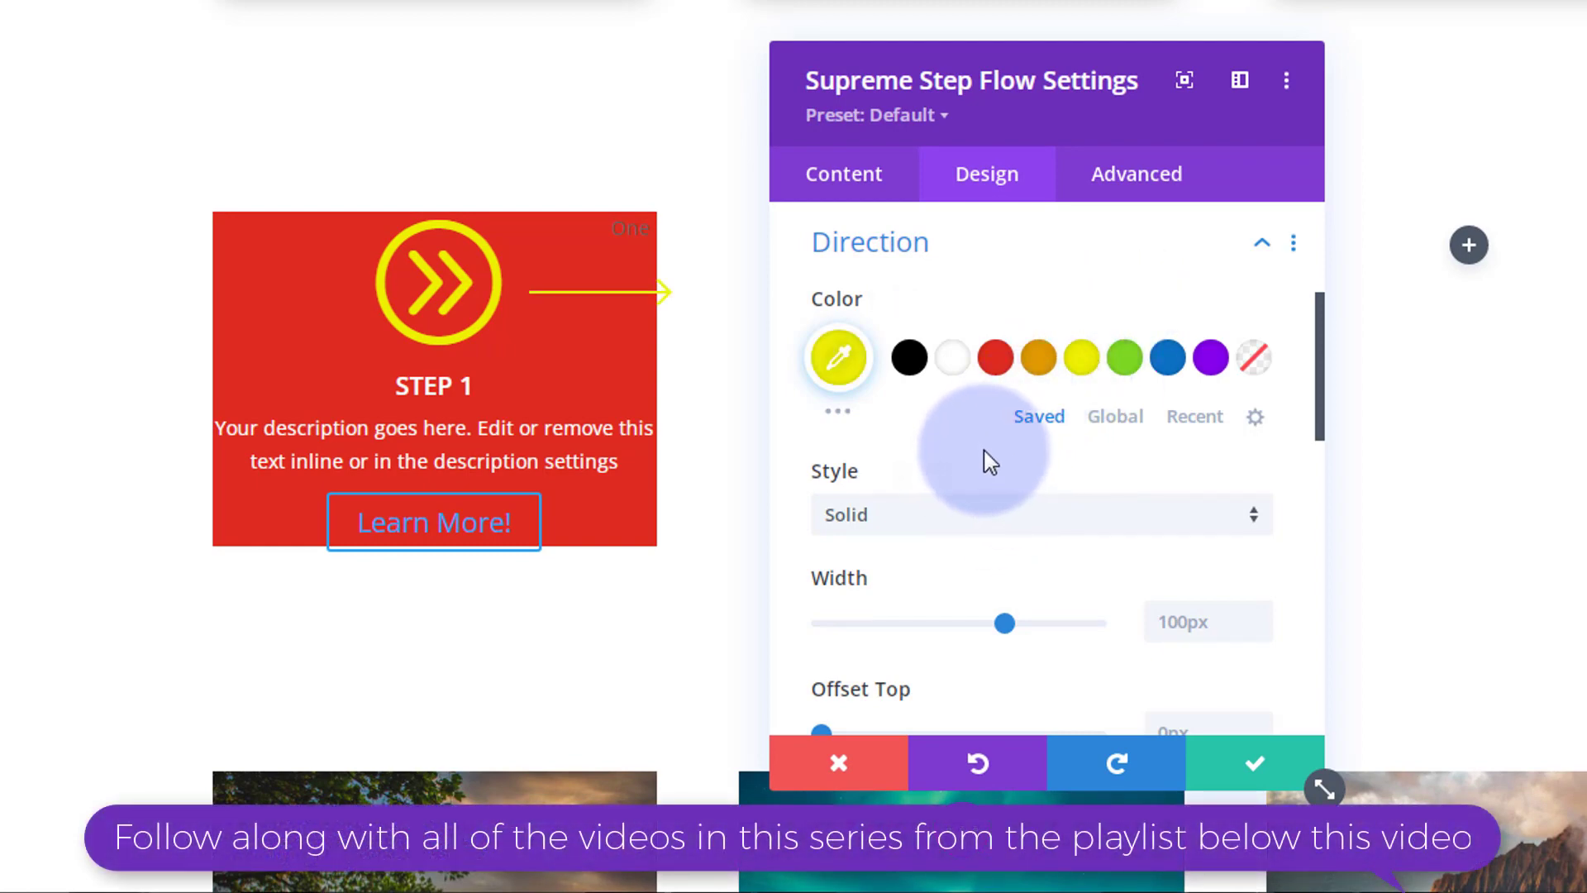
{"action": "scroll", "coordinate": [990, 463], "scroll_direction": "down", "scroll_amount": 2}
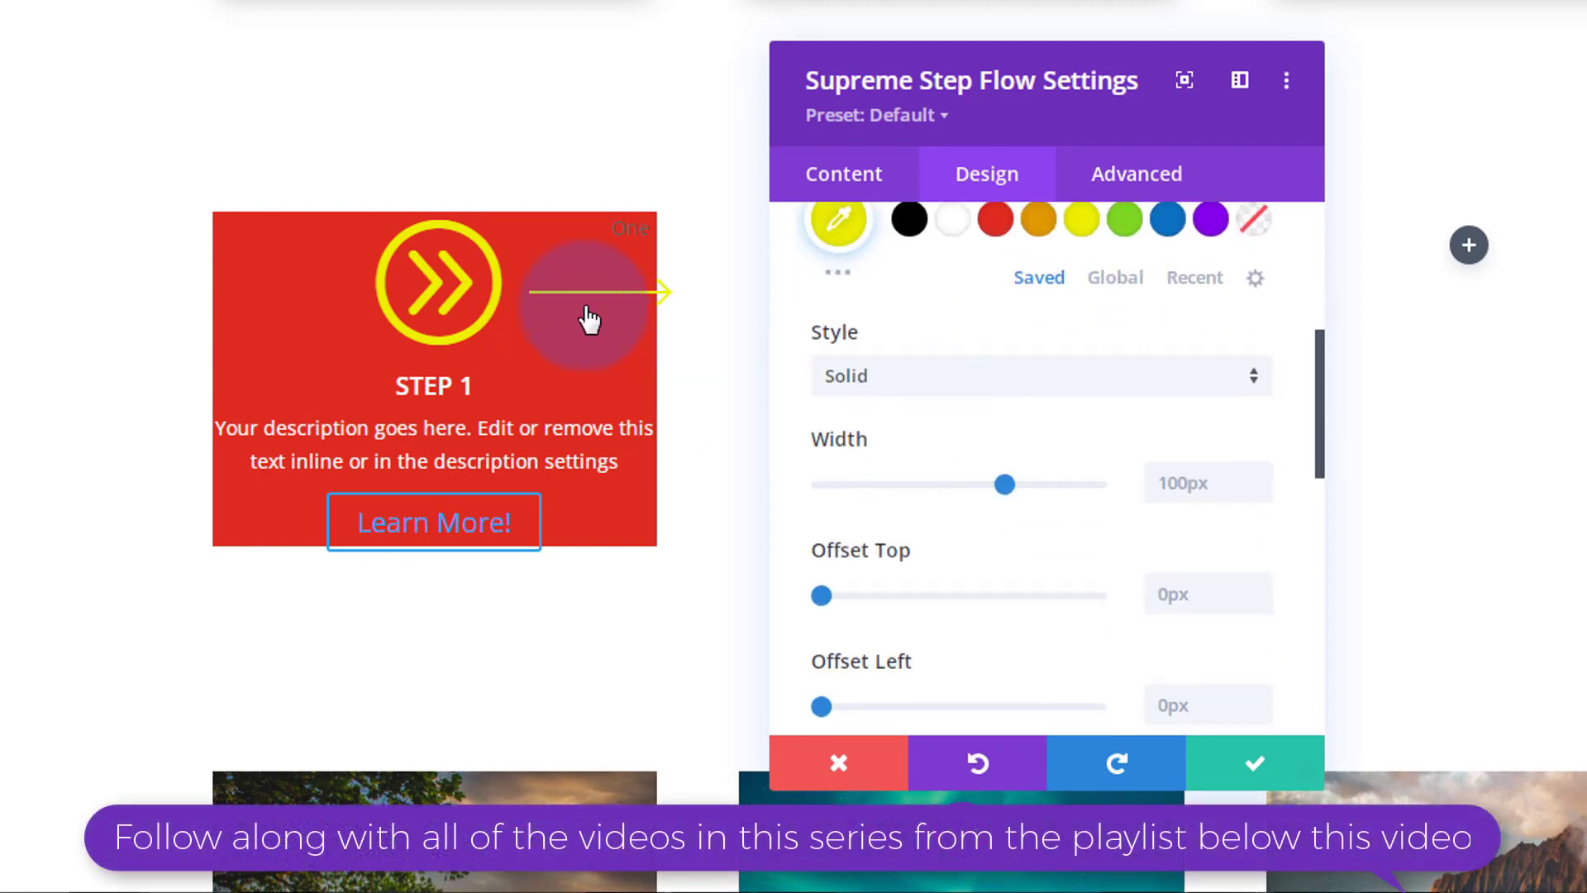
{"action": "left_click", "coordinate": [1162, 483]}
{"action": "type", "text": "70"}
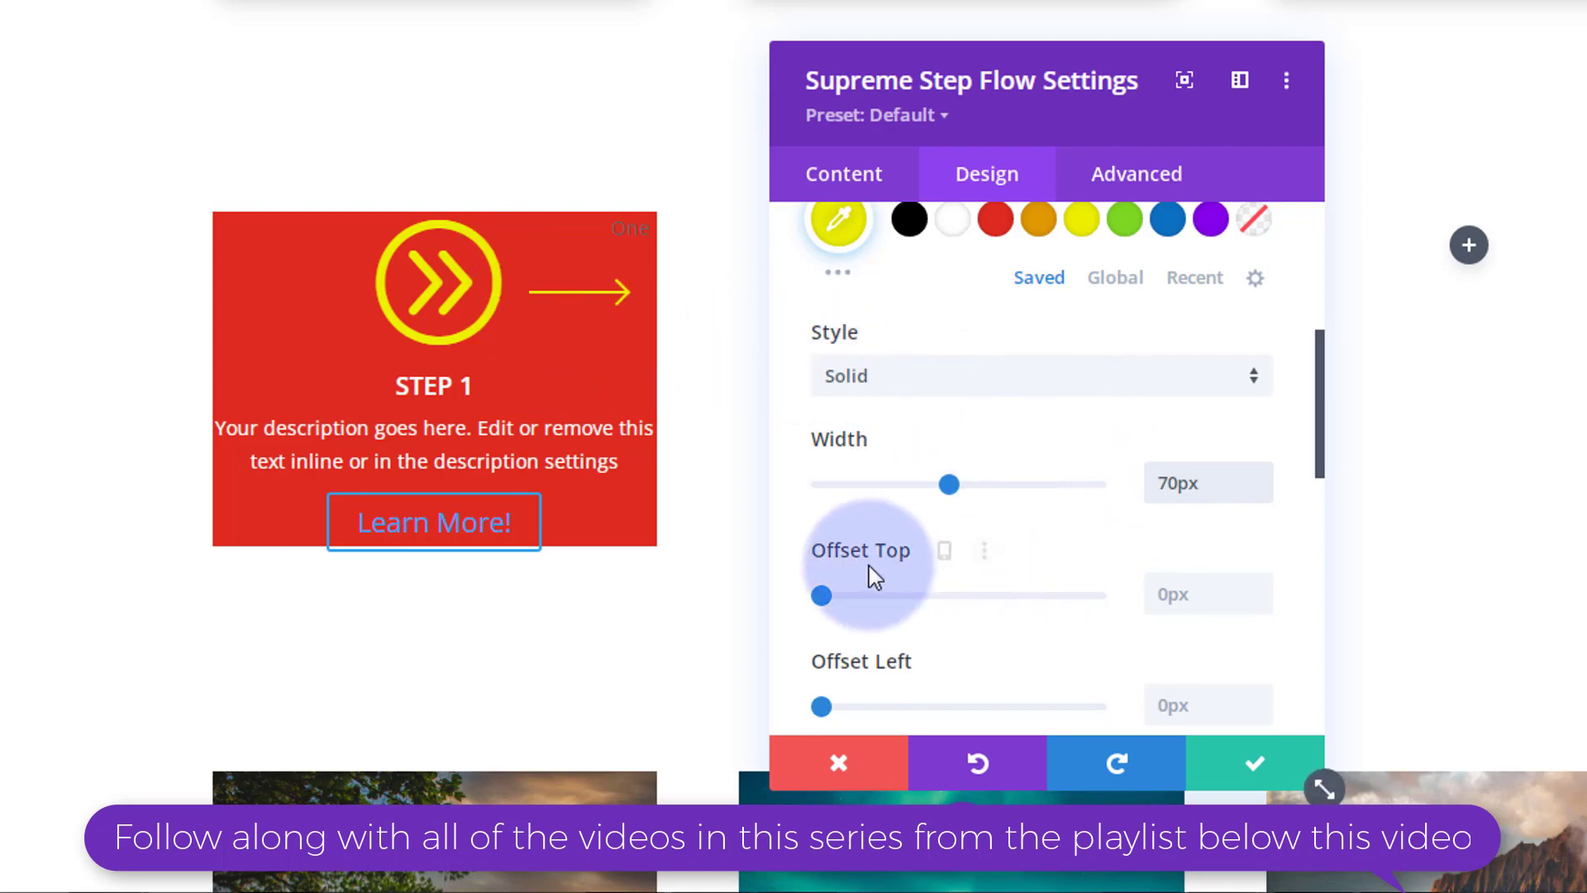
{"action": "scroll", "coordinate": [893, 642], "scroll_direction": "down", "scroll_amount": 2}
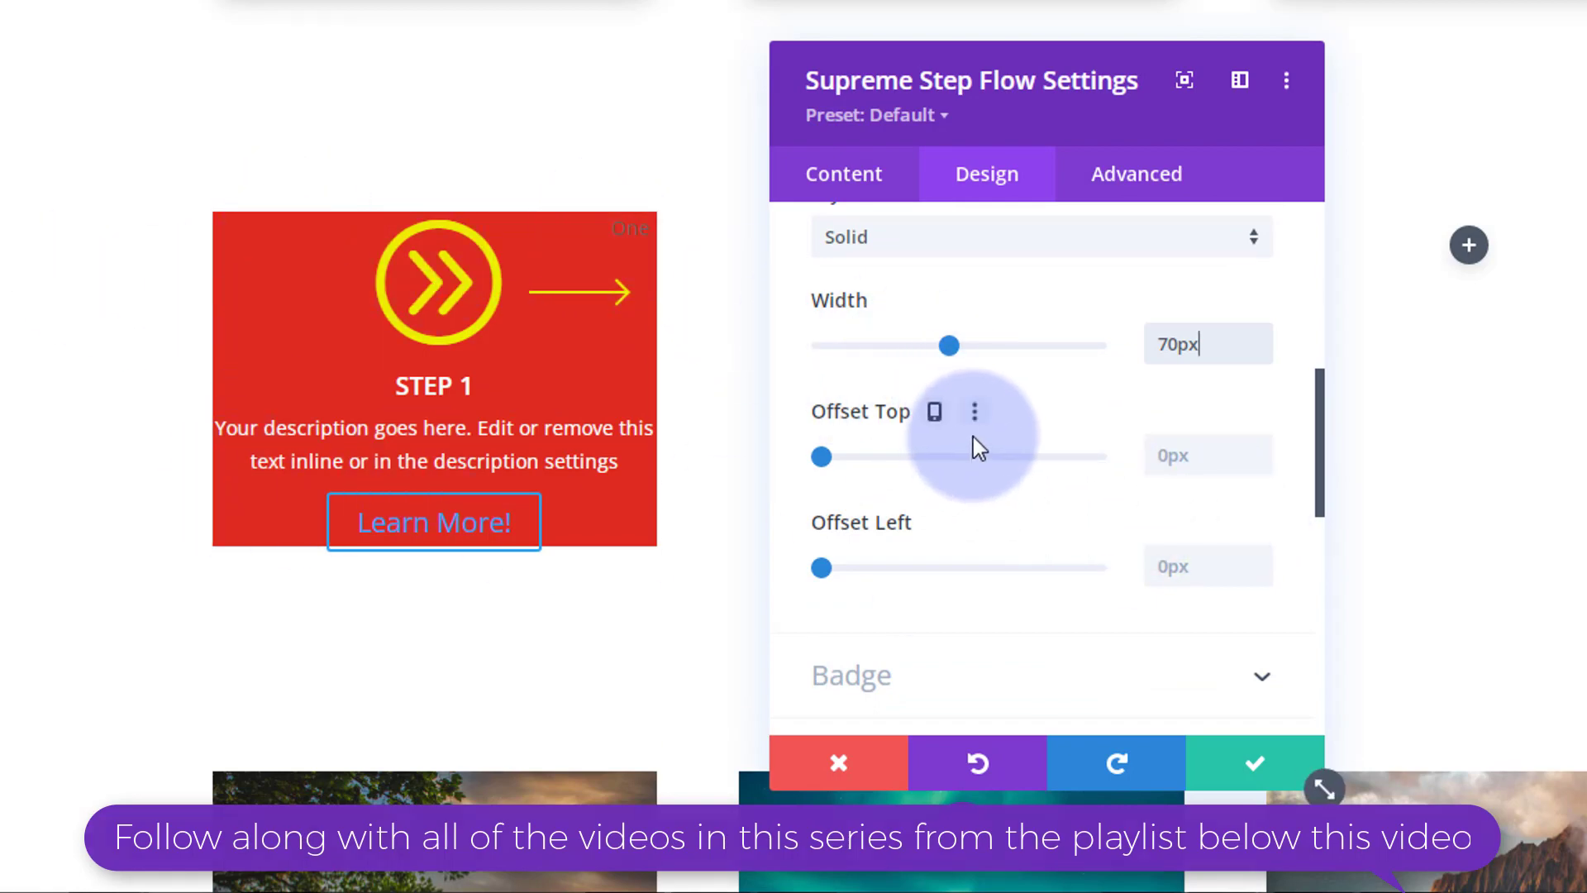
{"action": "scroll", "coordinate": [974, 447], "scroll_direction": "down", "scroll_amount": 4}
{"action": "left_click", "coordinate": [957, 411]}
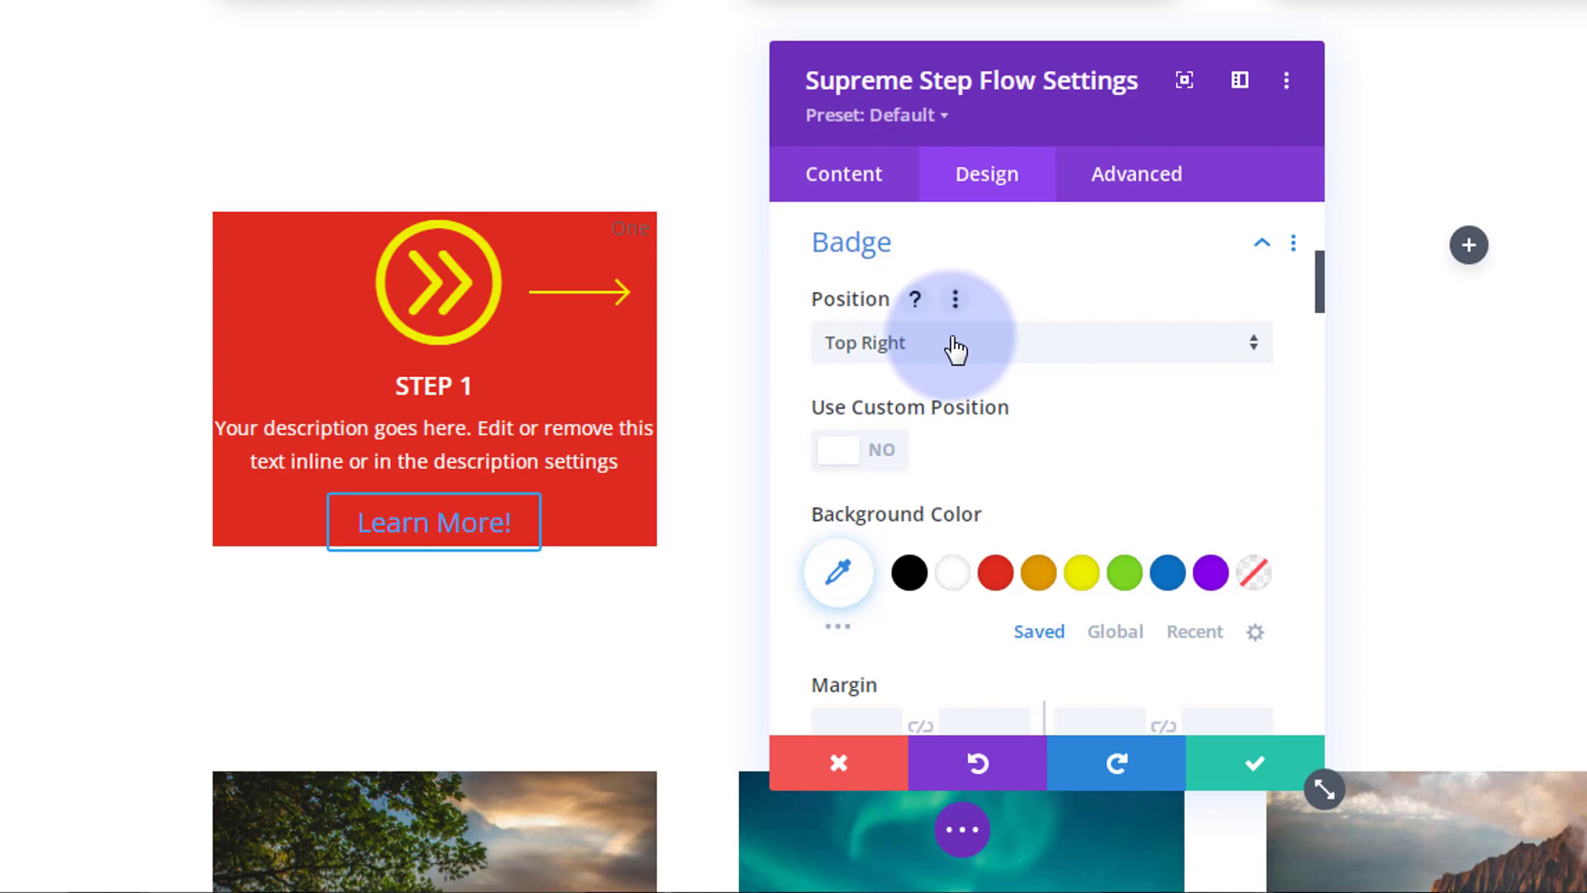
Step: Give the One badge a yellow background and 5px padding
{"action": "scroll", "coordinate": [1157, 413], "scroll_direction": "down", "scroll_amount": 3}
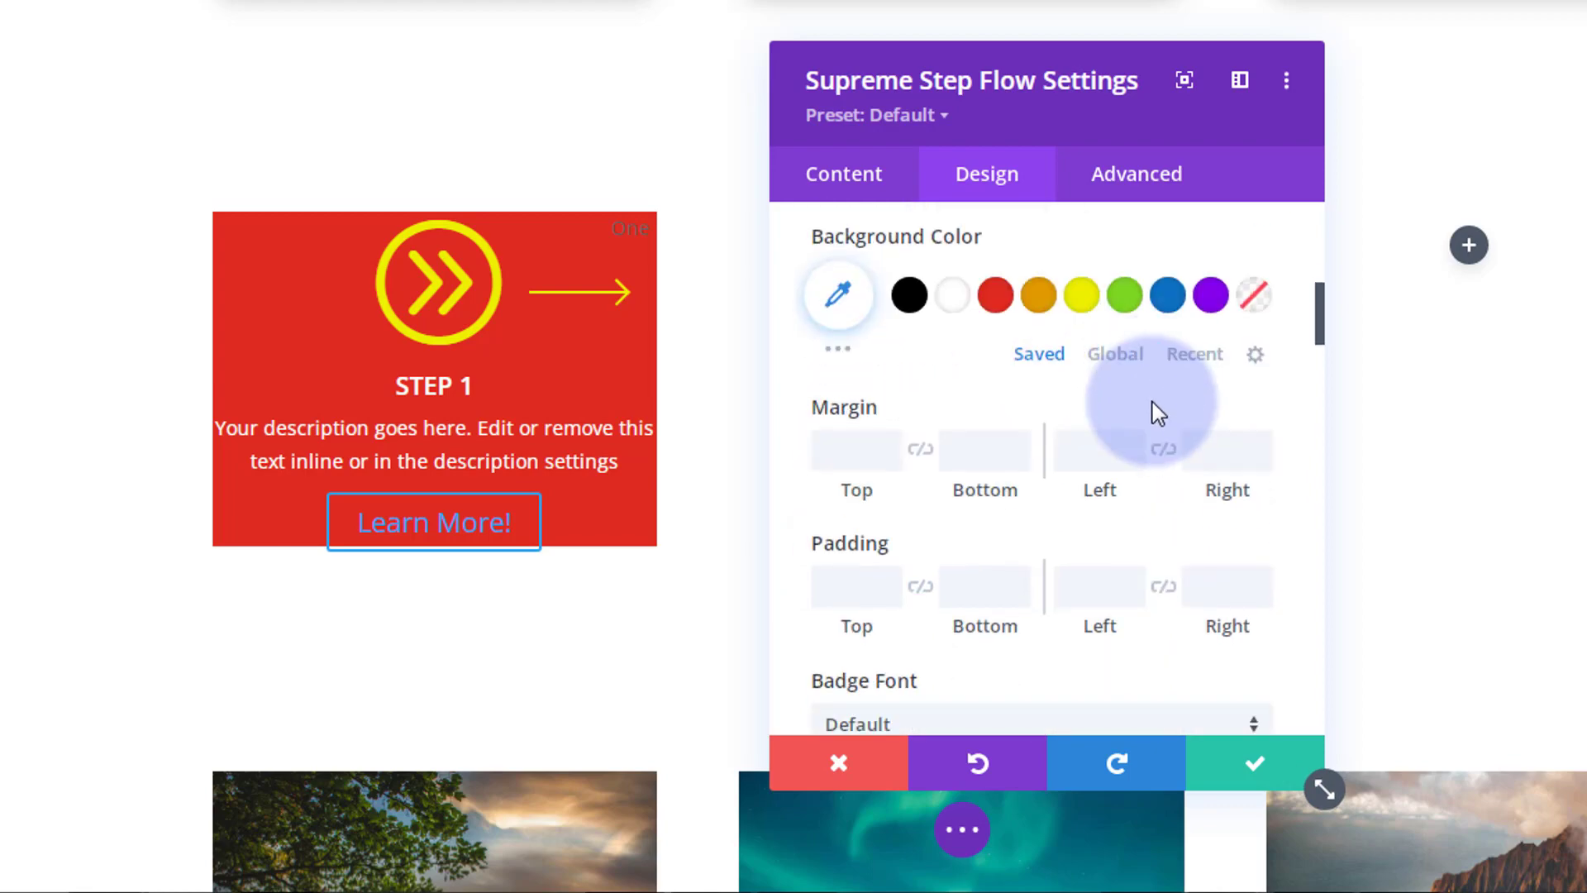
{"action": "left_click", "coordinate": [1080, 295]}
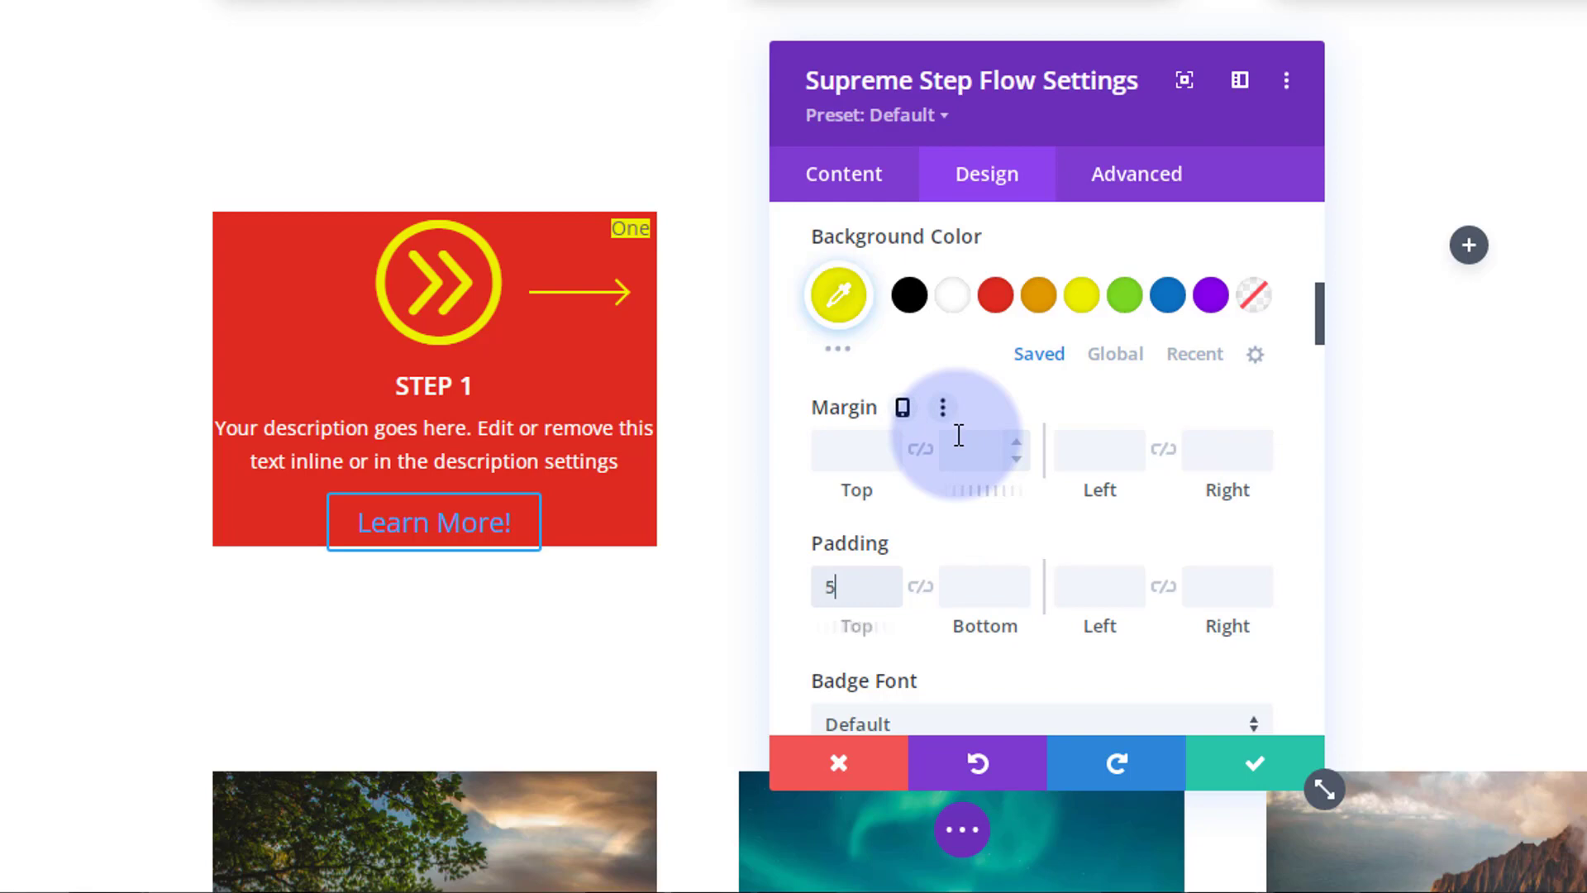
{"action": "type", "text": "5px"}
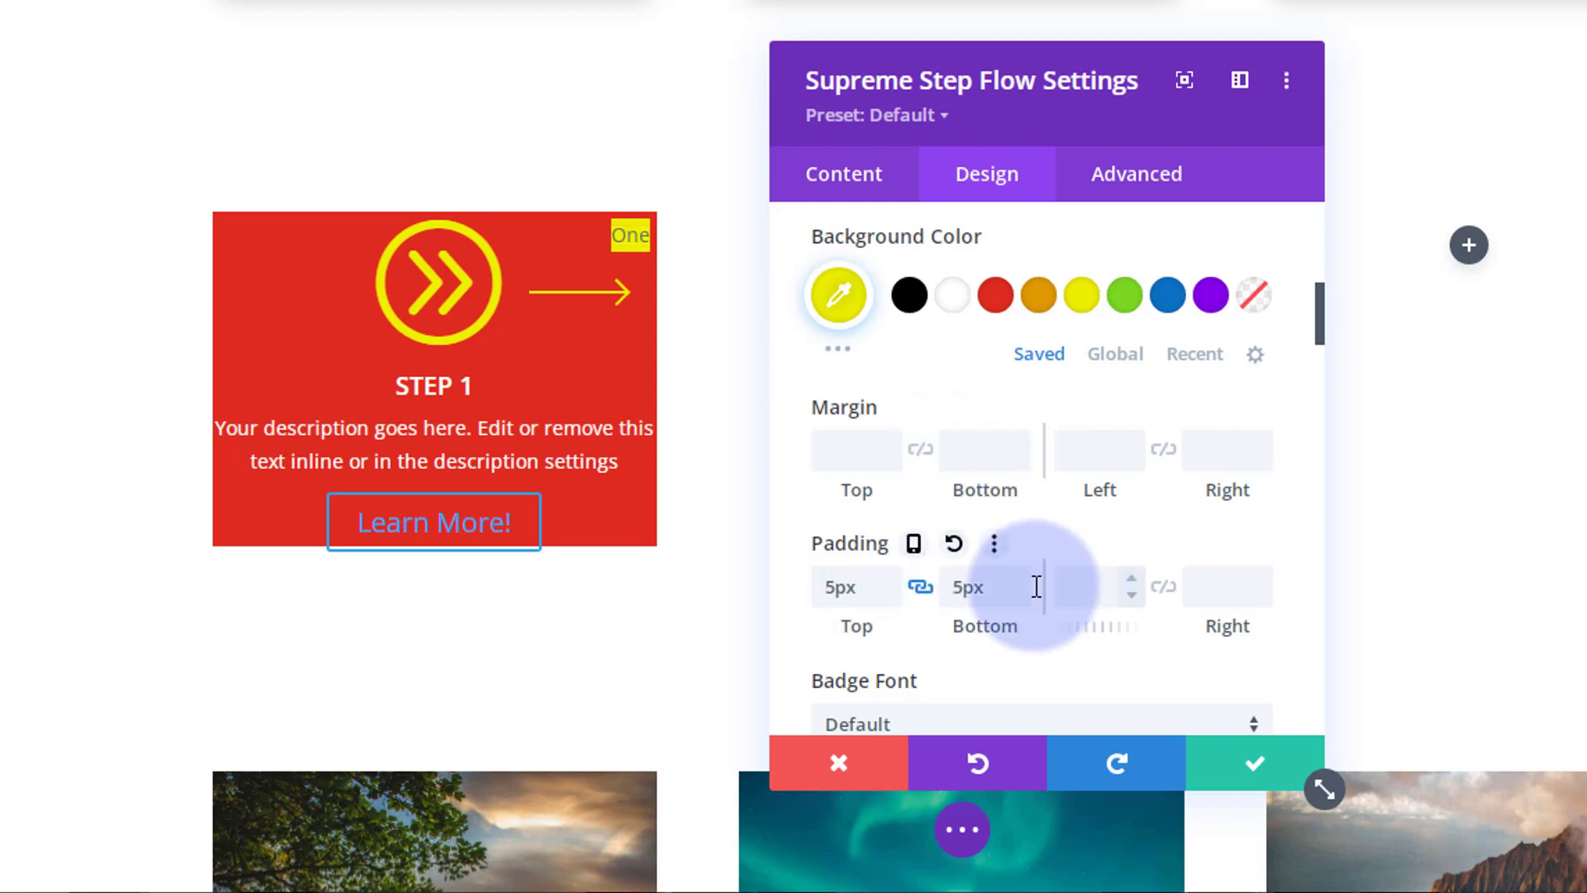
{"action": "left_click", "coordinate": [1109, 585]}
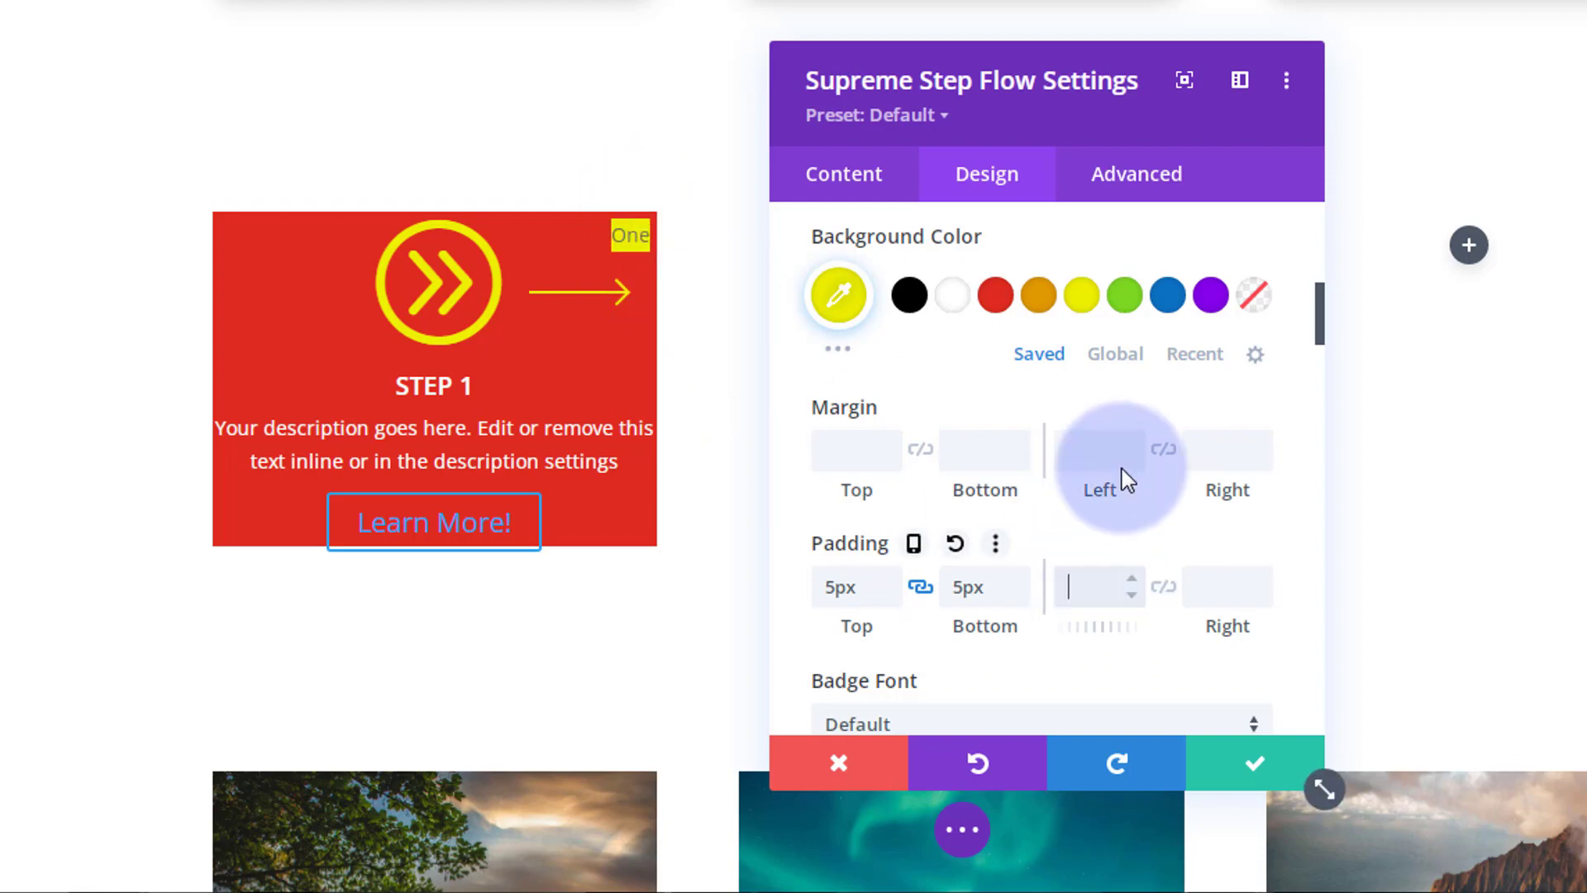
{"action": "type", "text": "5px"}
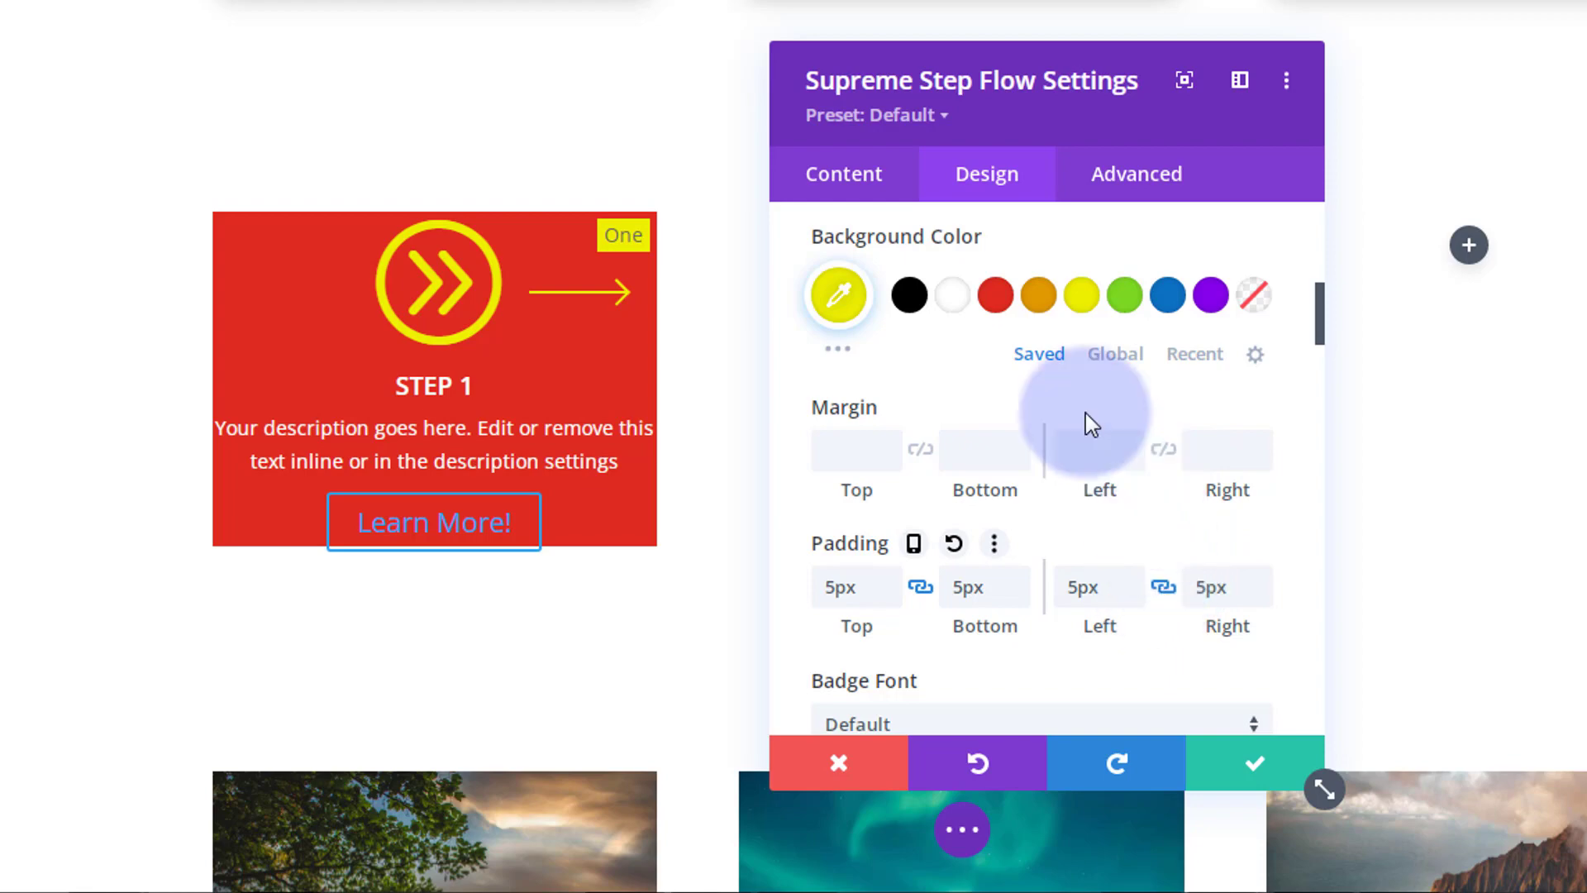
Step: Apply the fourth box shadow preset beneath the One badge
{"action": "scroll", "coordinate": [1084, 410], "scroll_direction": "down", "scroll_amount": 2}
{"action": "scroll", "coordinate": [1084, 411], "scroll_direction": "down", "scroll_amount": 6}
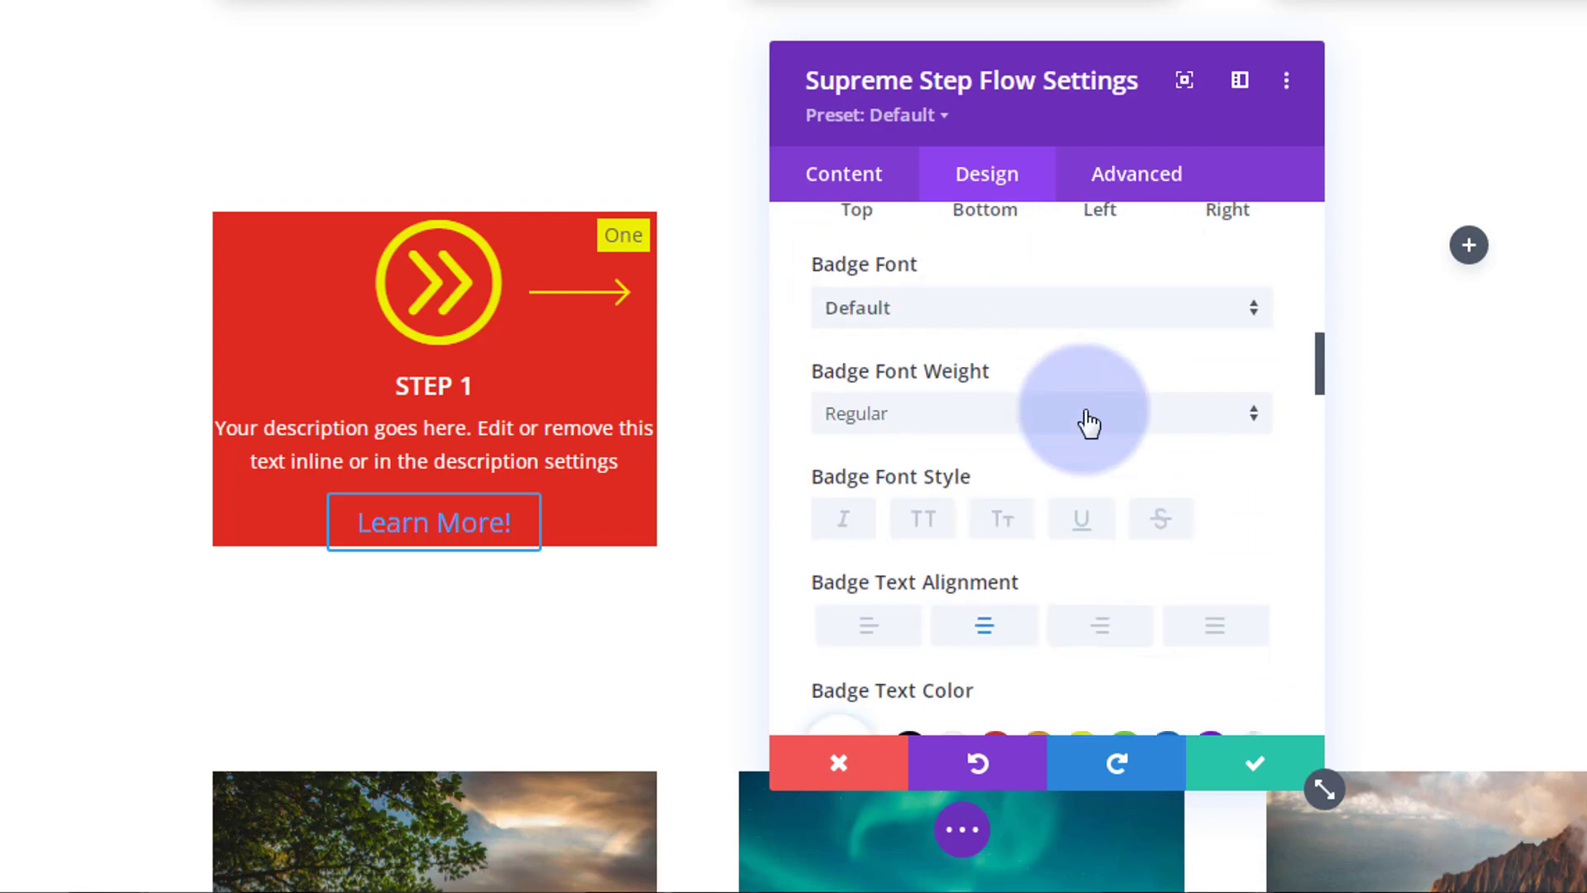
{"action": "scroll", "coordinate": [1088, 420], "scroll_direction": "down", "scroll_amount": 8}
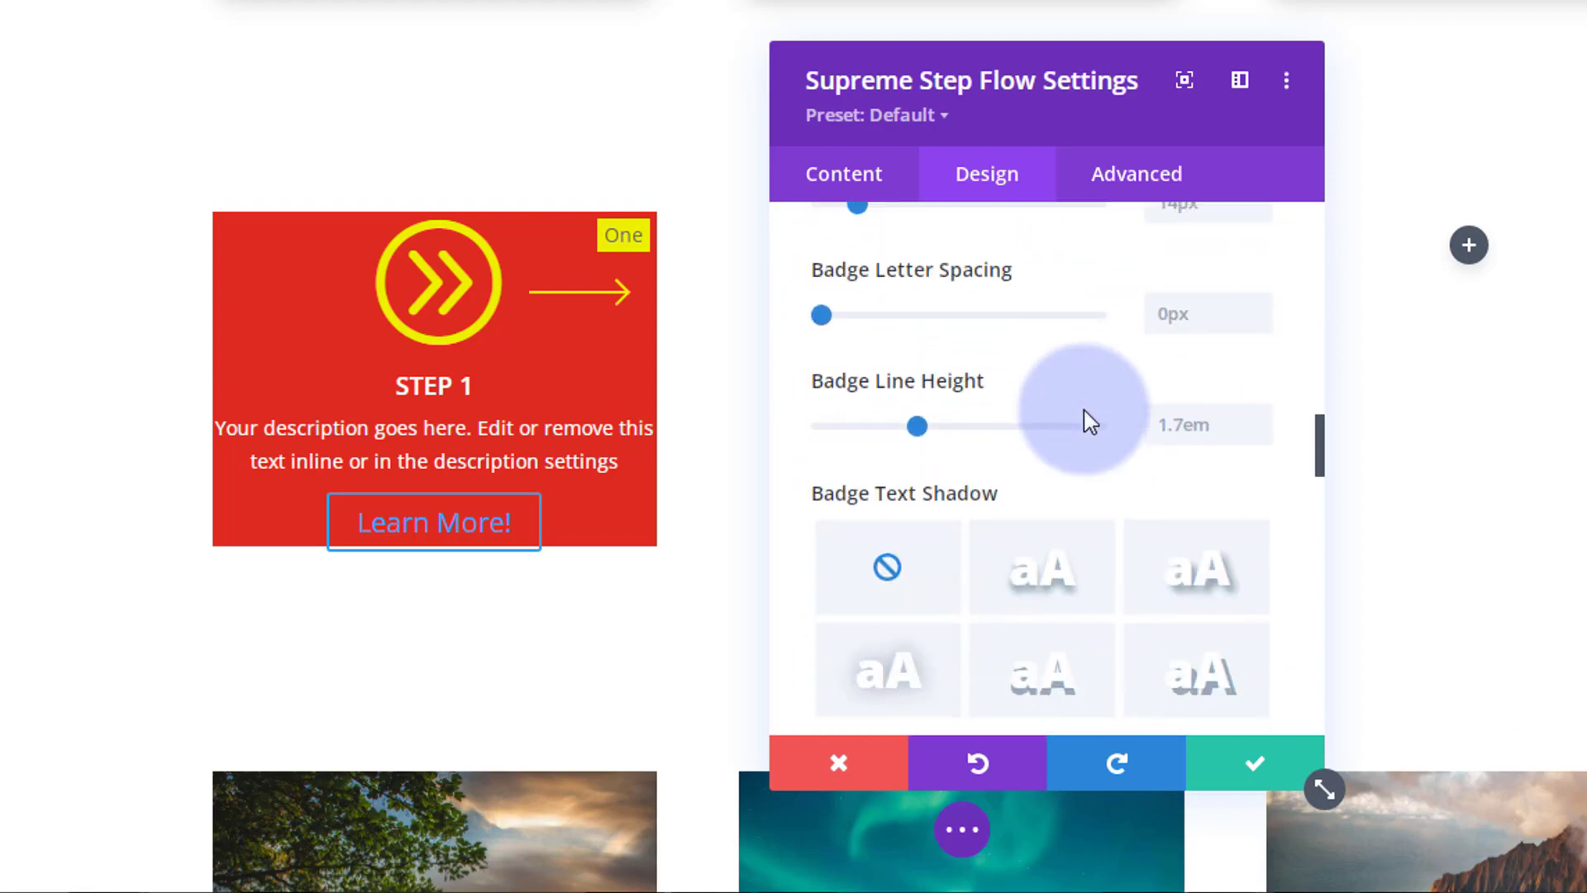
{"action": "scroll", "coordinate": [1084, 409], "scroll_direction": "down", "scroll_amount": 10}
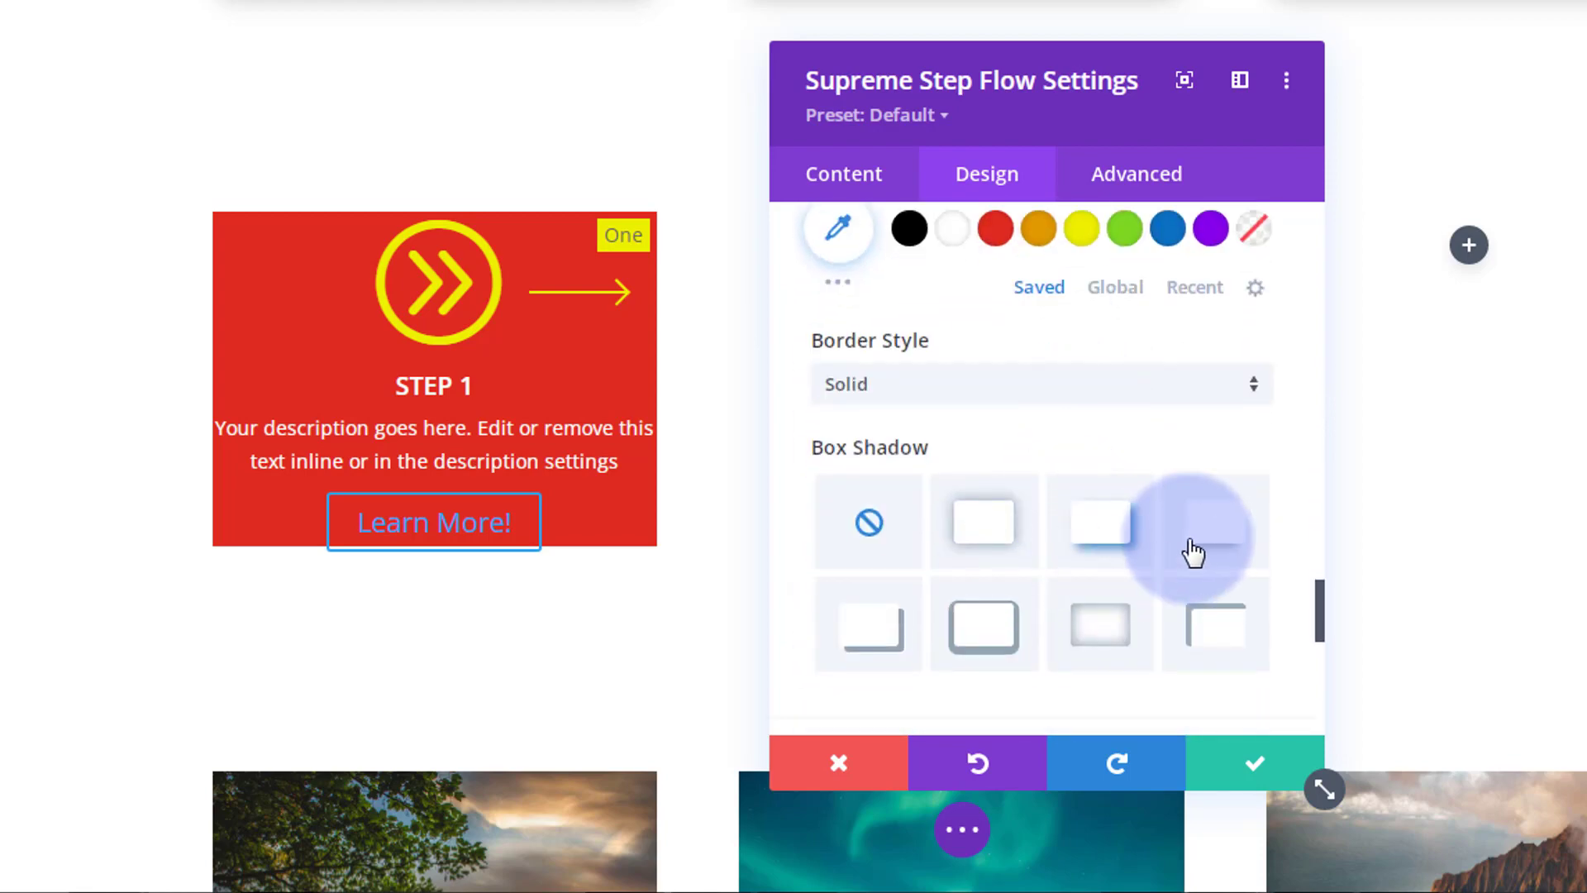
{"action": "left_click", "coordinate": [1193, 554]}
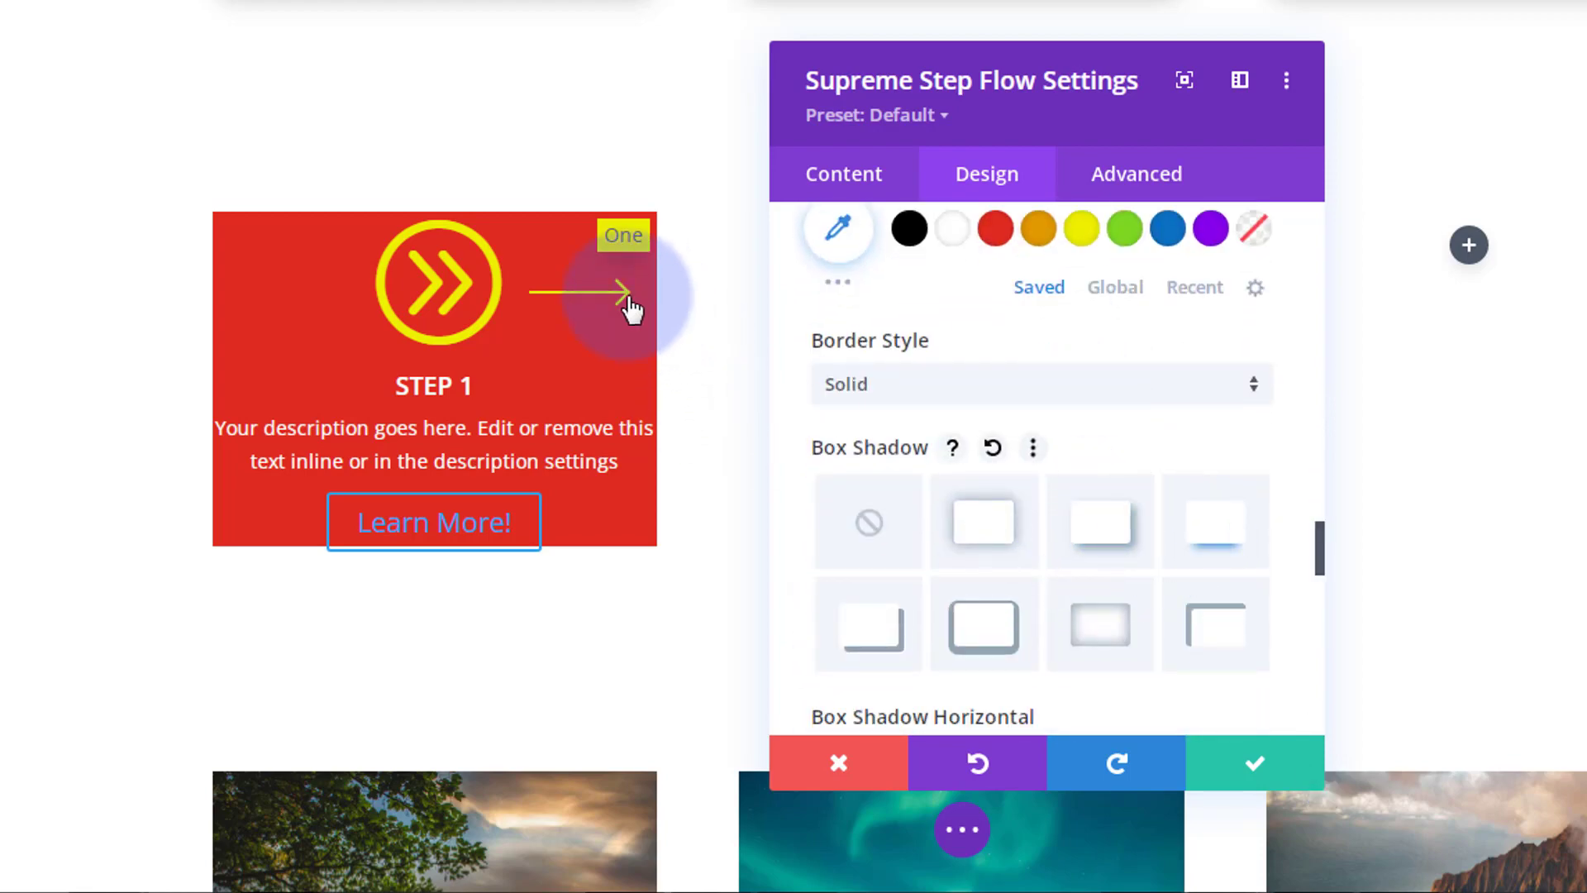
{"action": "scroll", "coordinate": [949, 411], "scroll_direction": "up", "scroll_amount": 2}
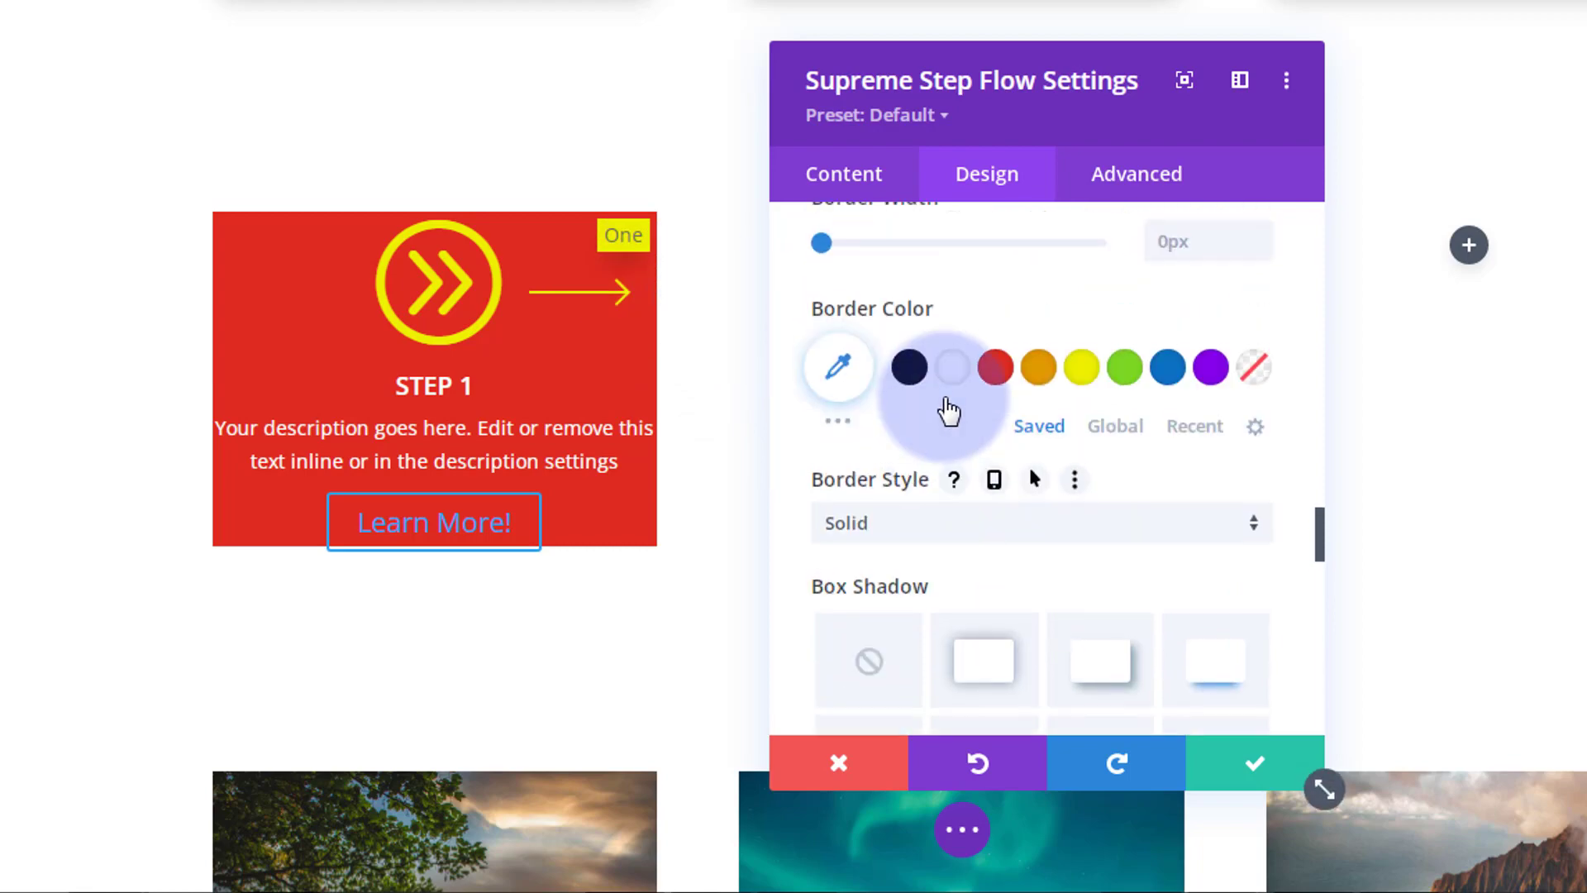
{"action": "scroll", "coordinate": [950, 412], "scroll_direction": "up", "scroll_amount": 4}
{"action": "scroll", "coordinate": [953, 411], "scroll_direction": "up", "scroll_amount": 8}
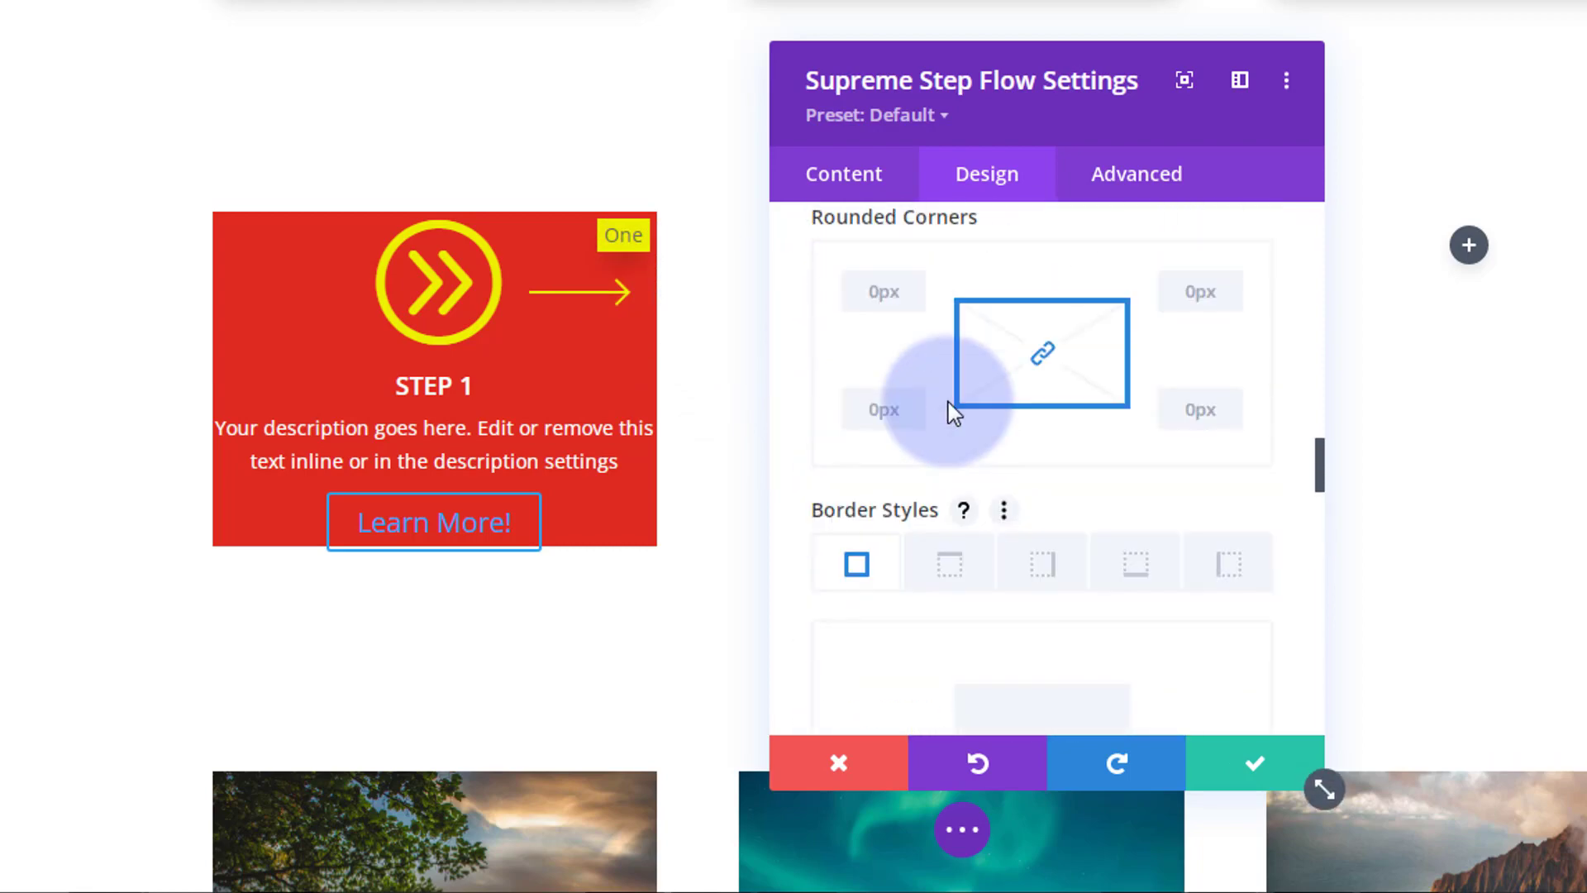
{"action": "scroll", "coordinate": [952, 413], "scroll_direction": "up", "scroll_amount": 4}
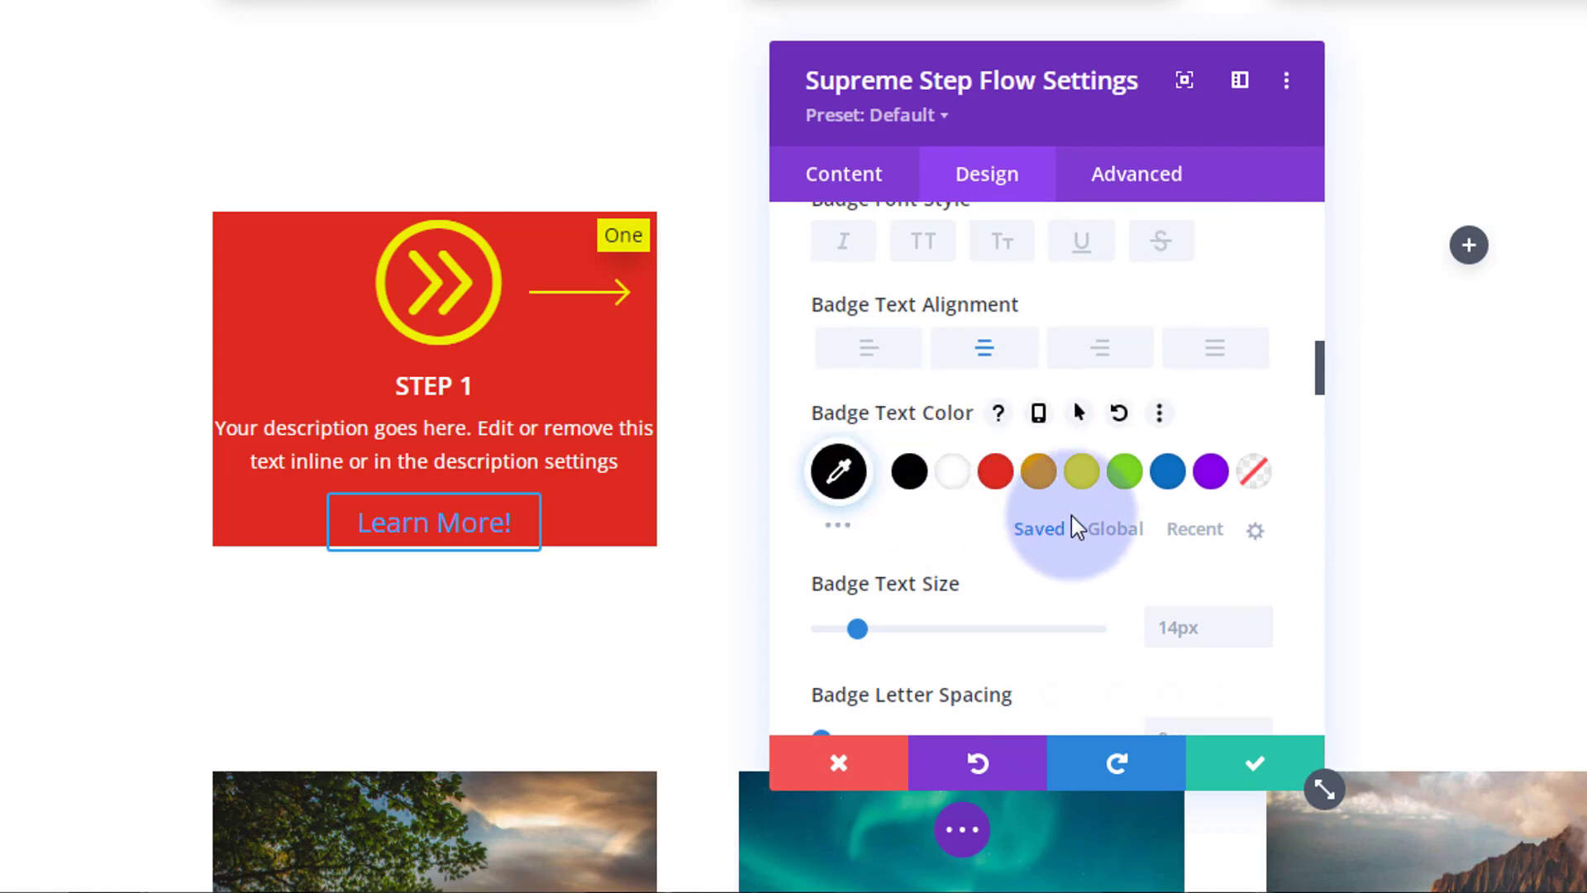
{"action": "scroll", "coordinate": [1084, 519], "scroll_direction": "down", "scroll_amount": 14}
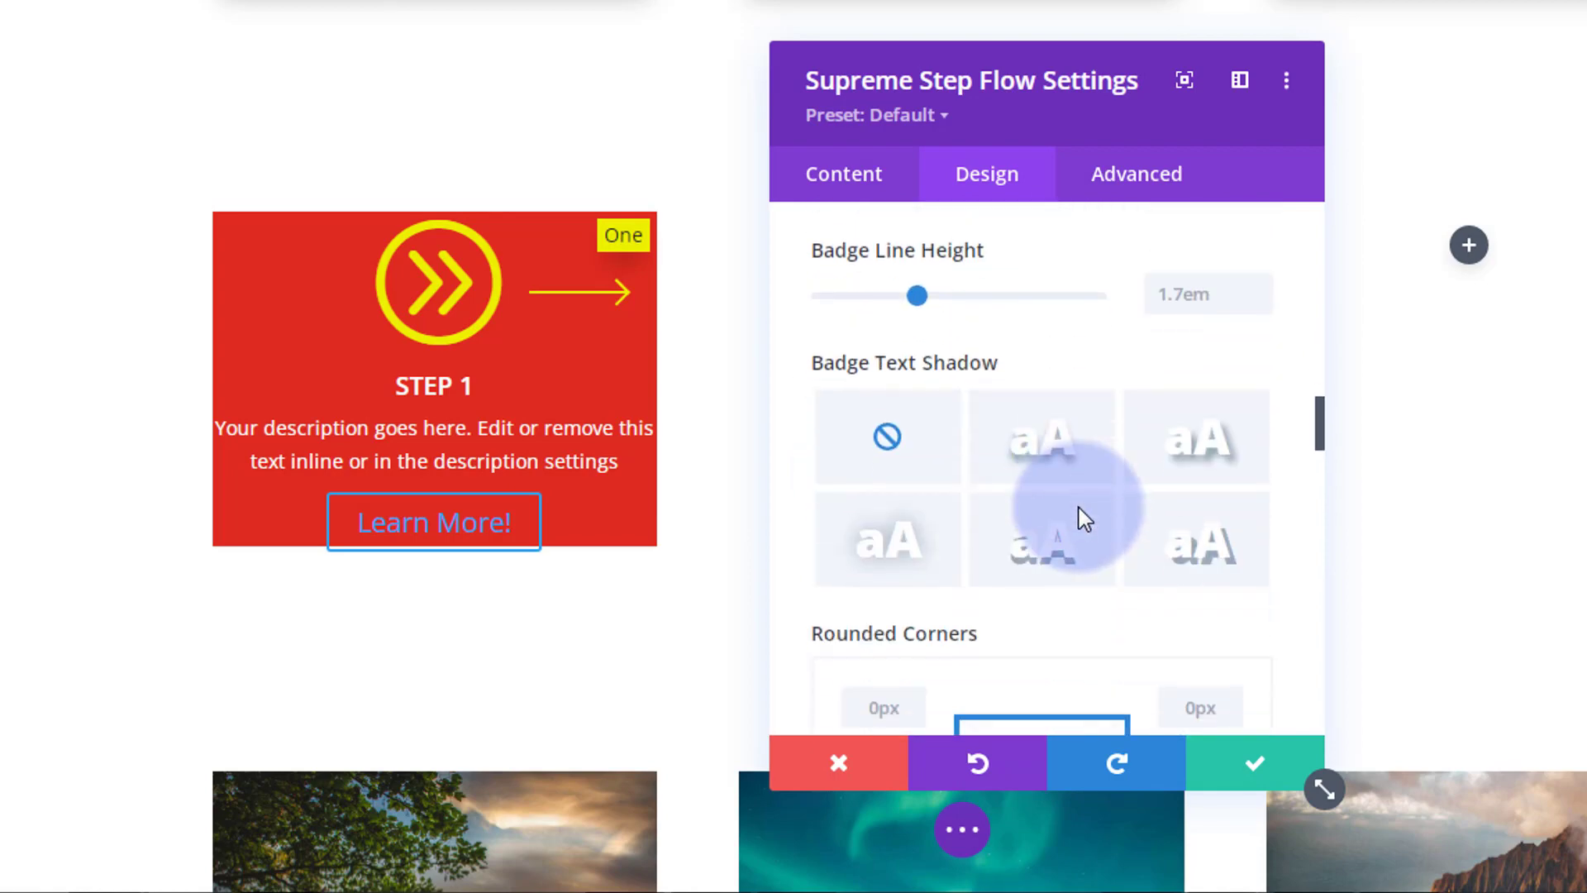
{"action": "scroll", "coordinate": [1084, 519], "scroll_direction": "down", "scroll_amount": 15}
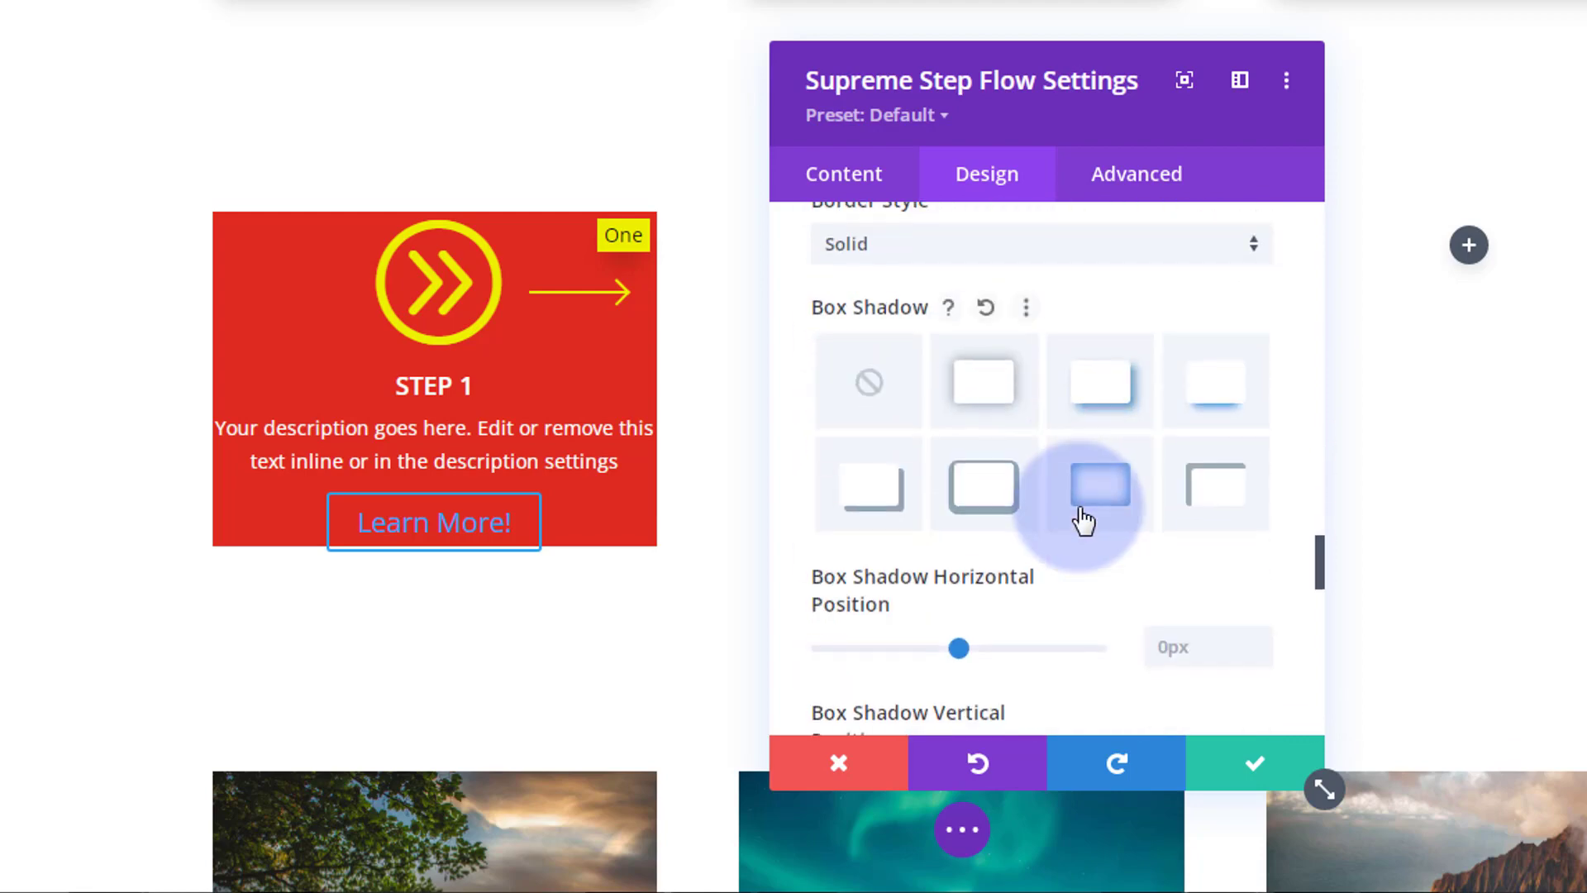
{"action": "scroll", "coordinate": [1082, 518], "scroll_direction": "down", "scroll_amount": 5}
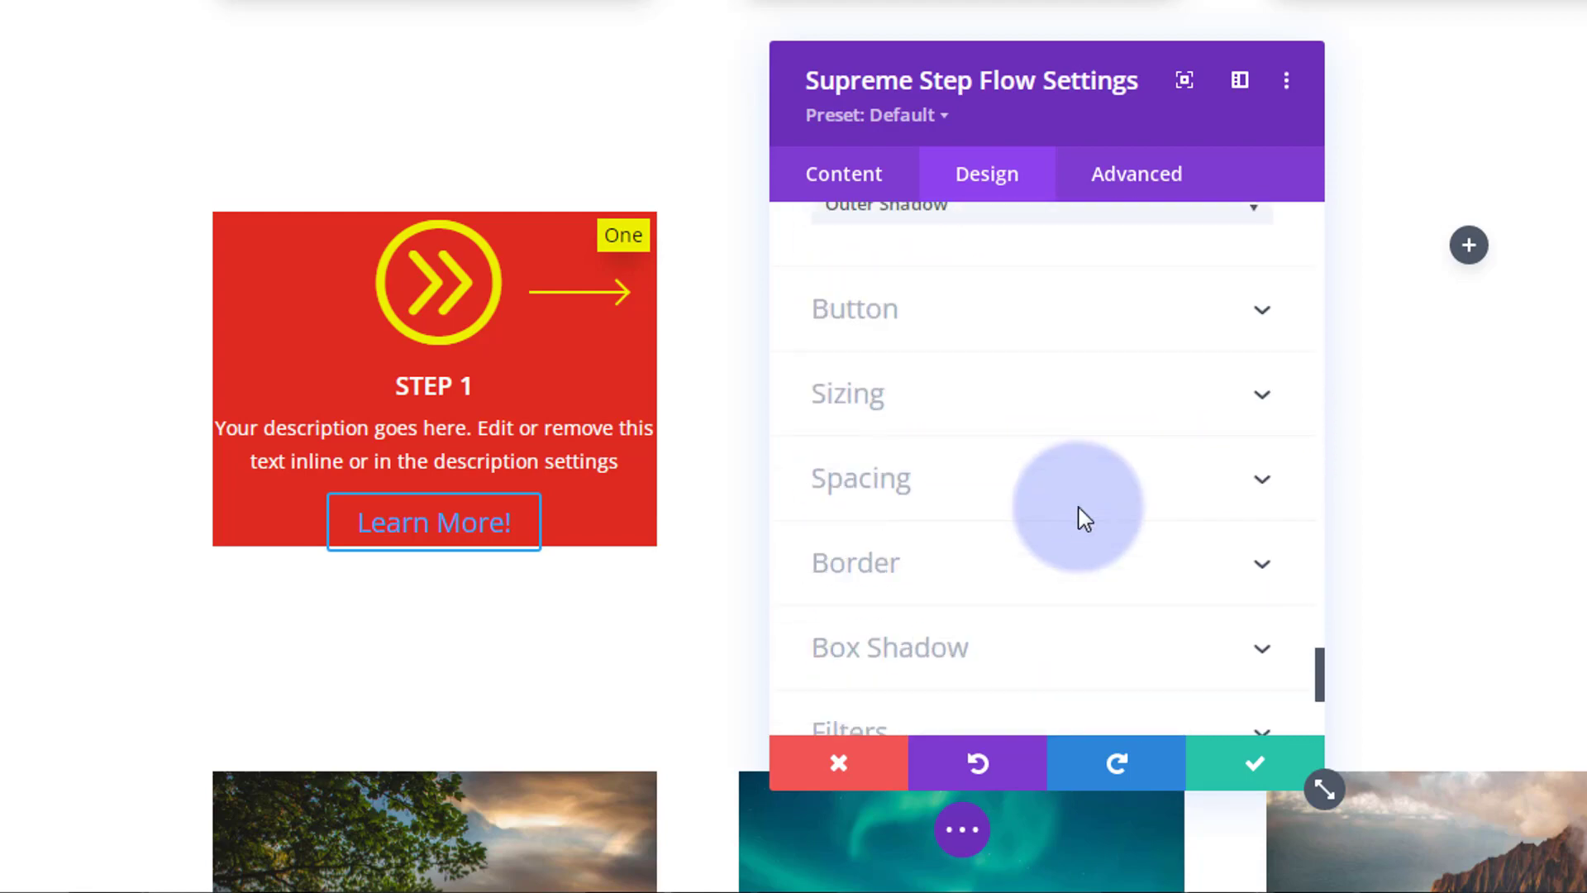
Step: Enable custom button styles and make the Learn More text yellow
{"action": "left_click", "coordinate": [1010, 323]}
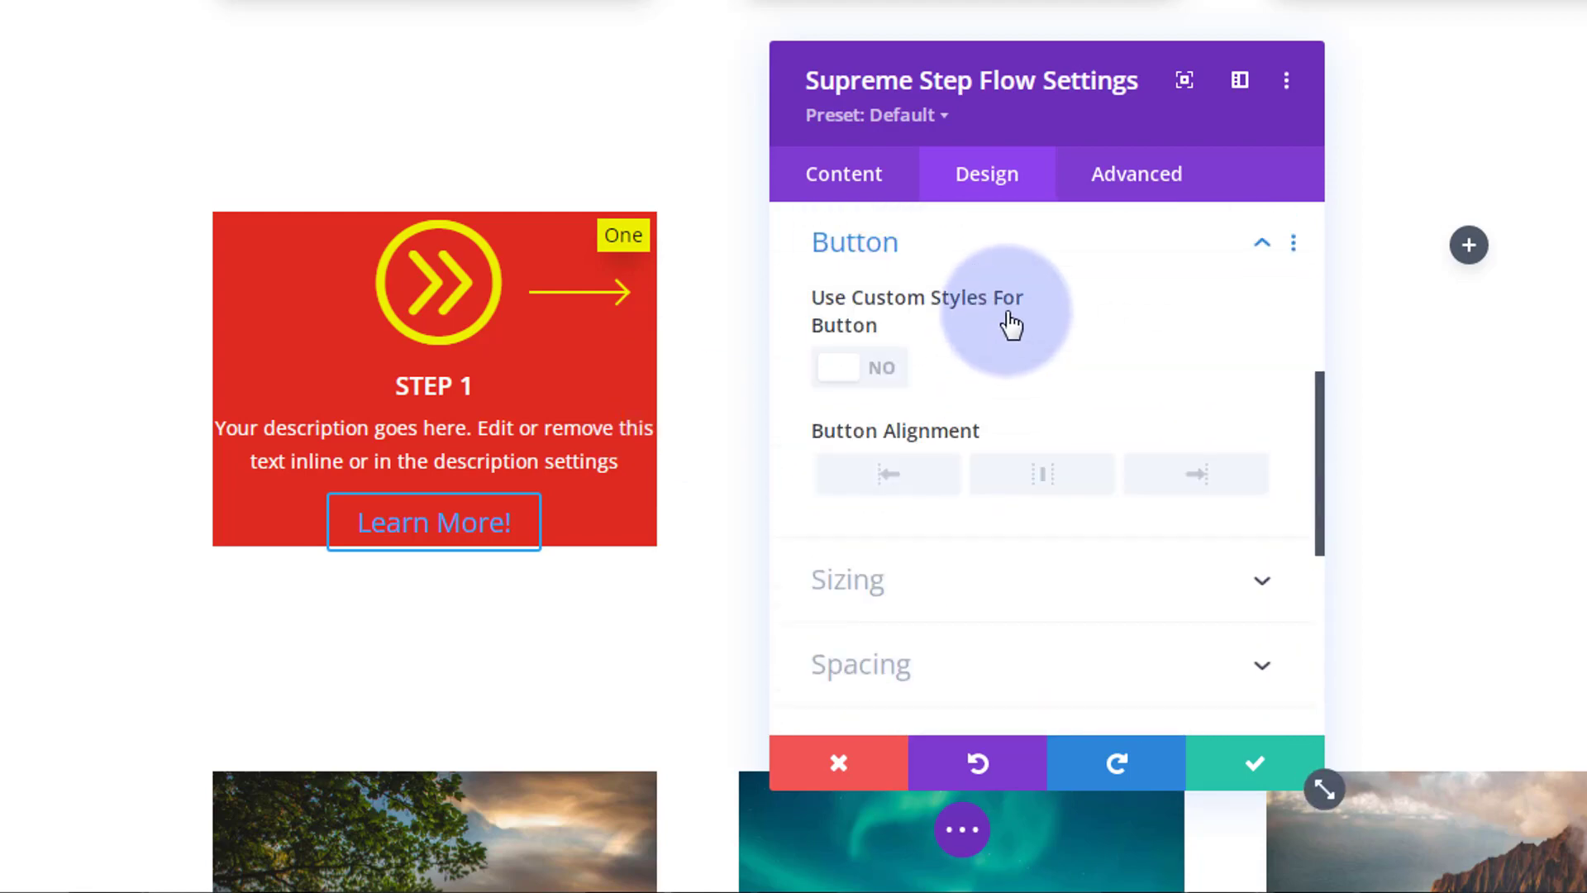
{"action": "left_click", "coordinate": [868, 364]}
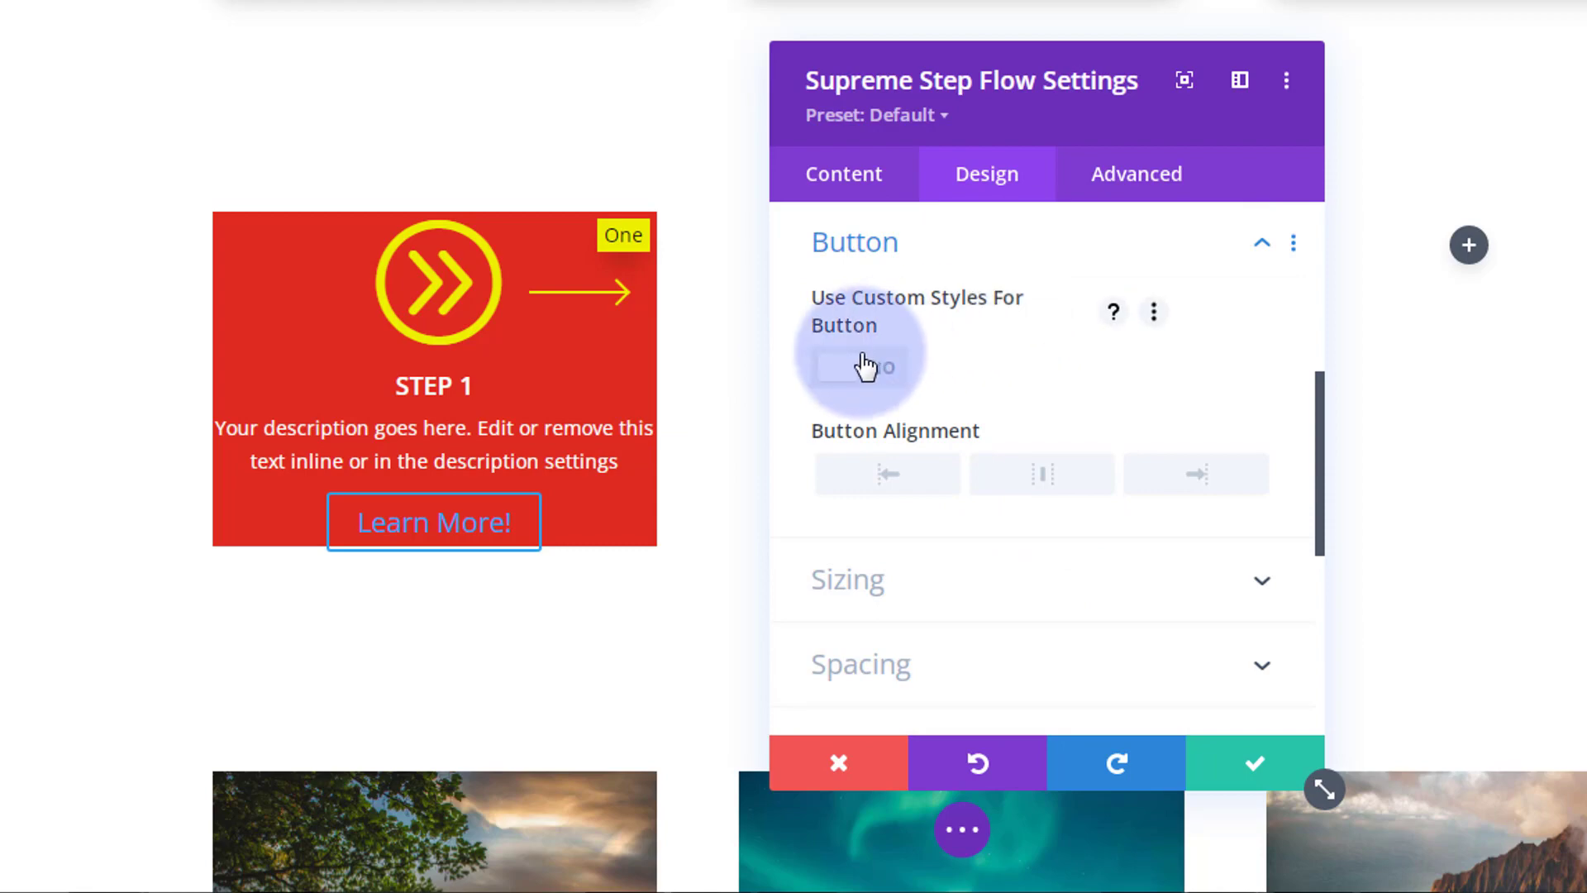
{"action": "left_click", "coordinate": [1083, 602]}
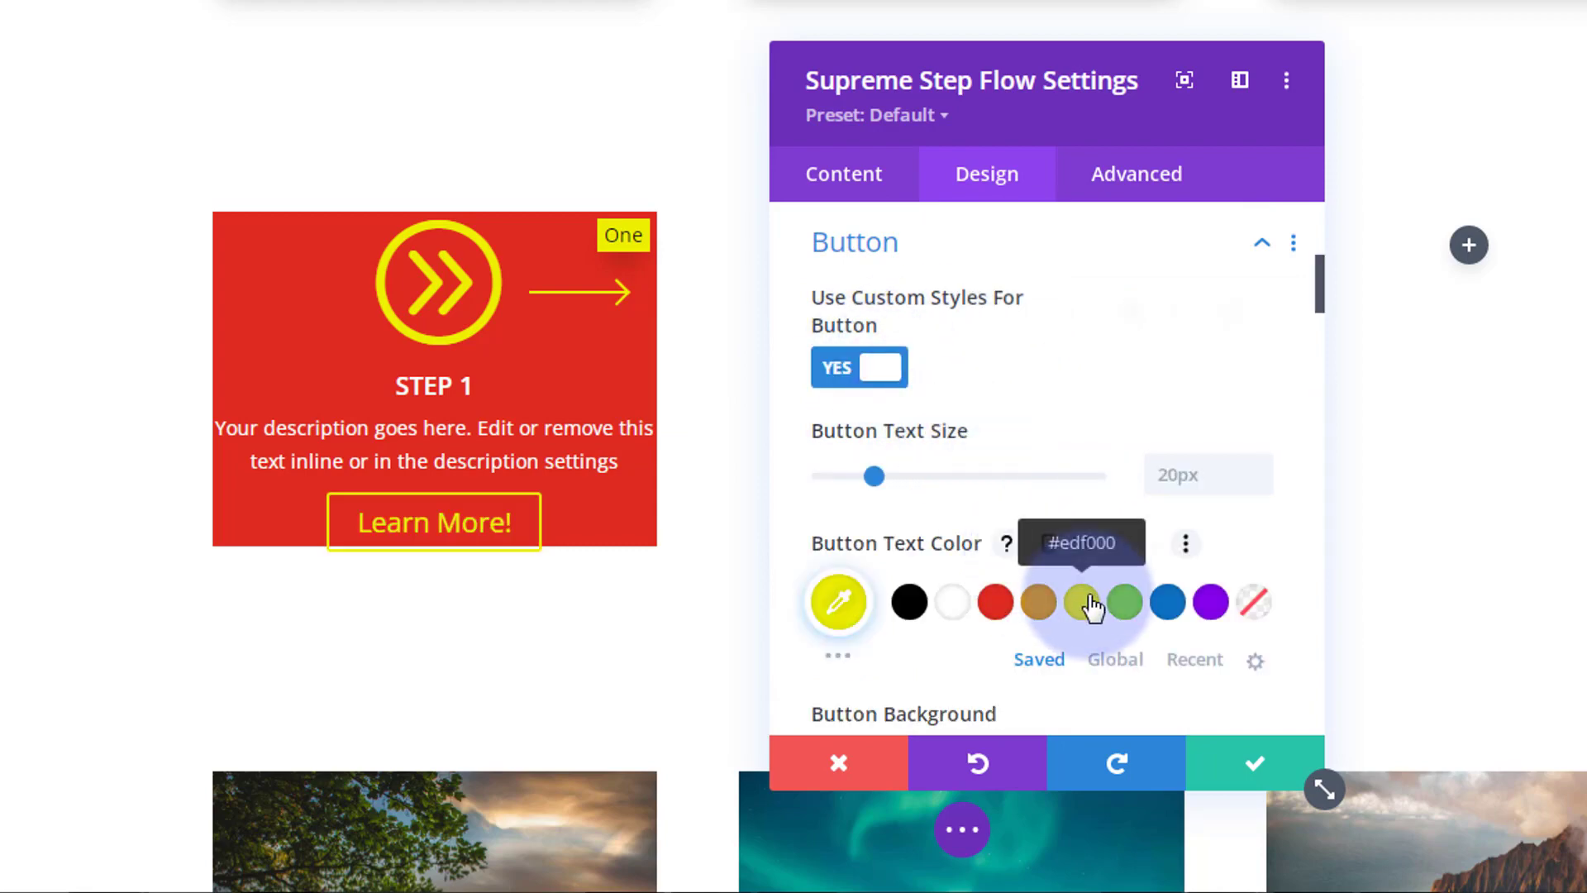
{"action": "scroll", "coordinate": [1046, 425], "scroll_direction": "down", "scroll_amount": 10}
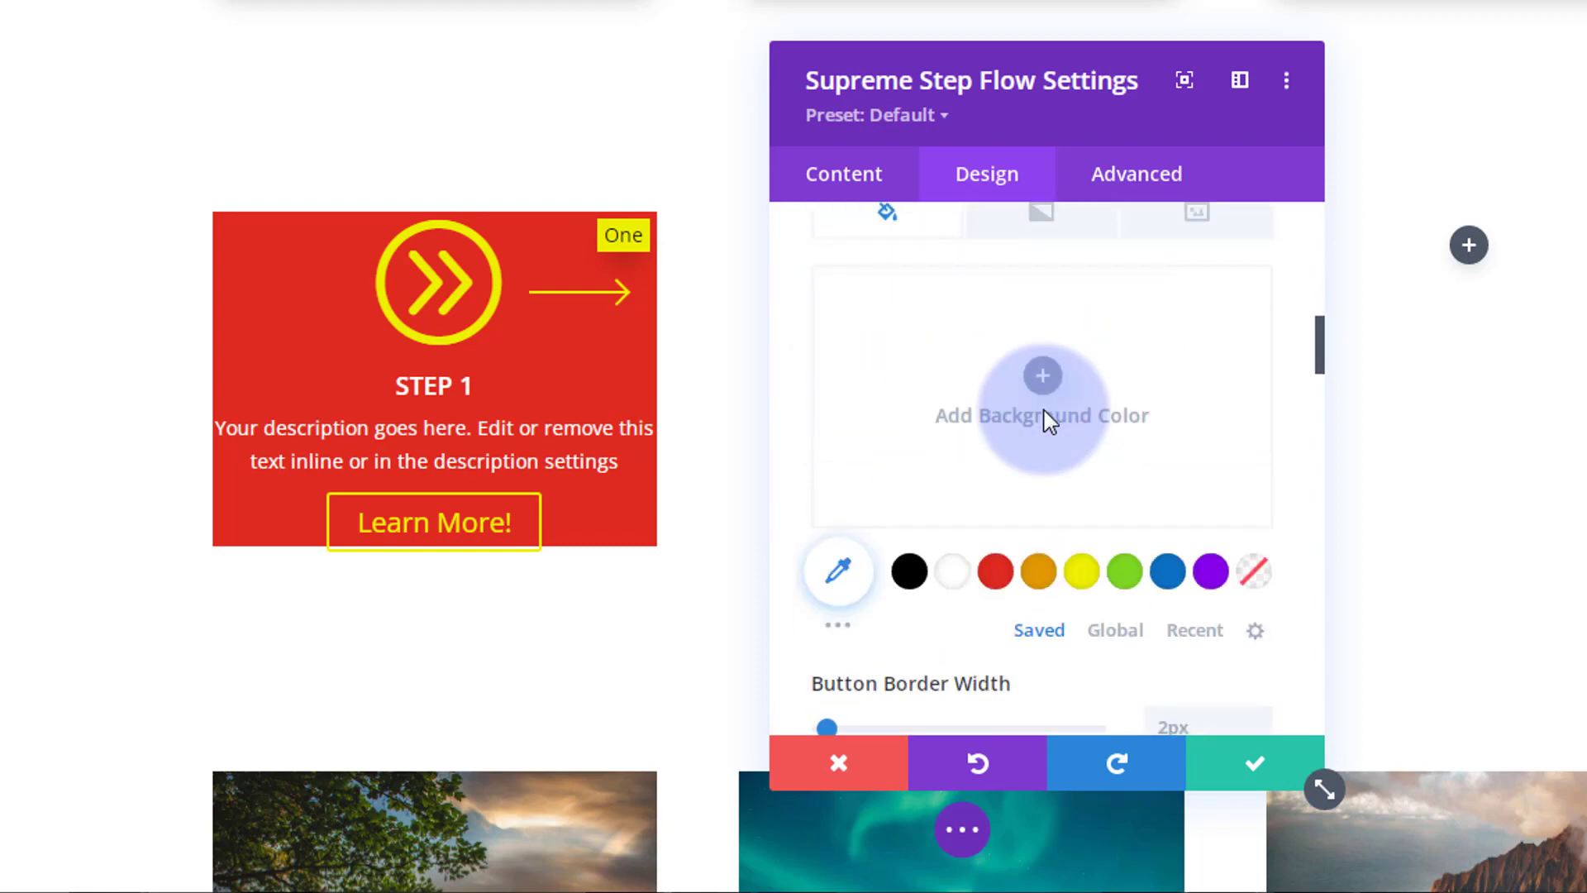
{"action": "scroll", "coordinate": [1047, 424], "scroll_direction": "down", "scroll_amount": 15}
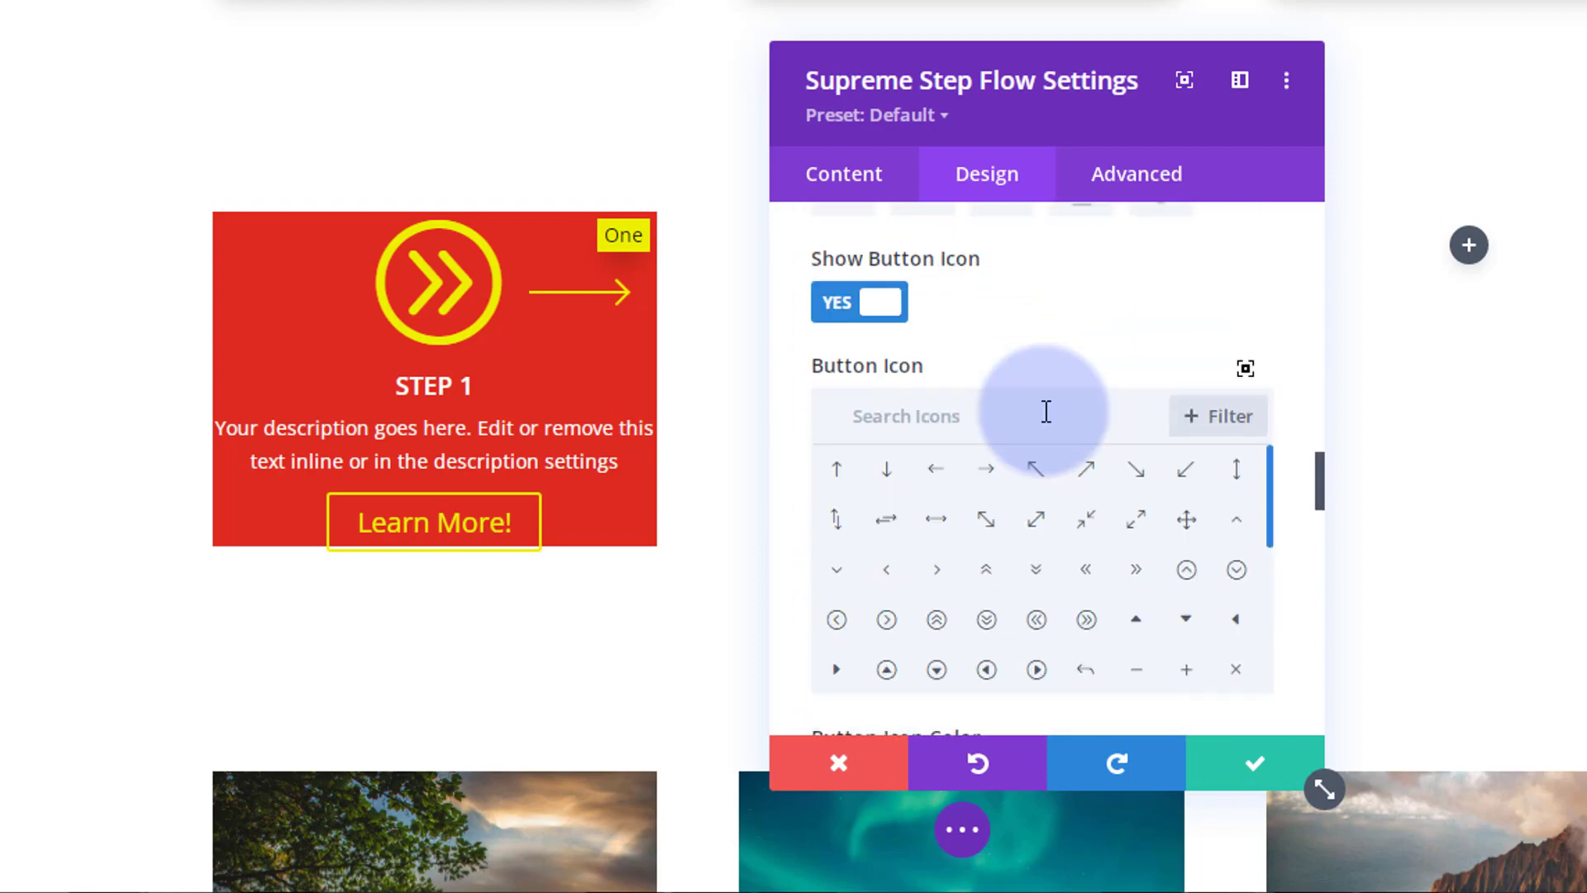
{"action": "scroll", "coordinate": [1046, 419], "scroll_direction": "down", "scroll_amount": 2}
{"action": "scroll", "coordinate": [1035, 433], "scroll_direction": "up", "scroll_amount": 8}
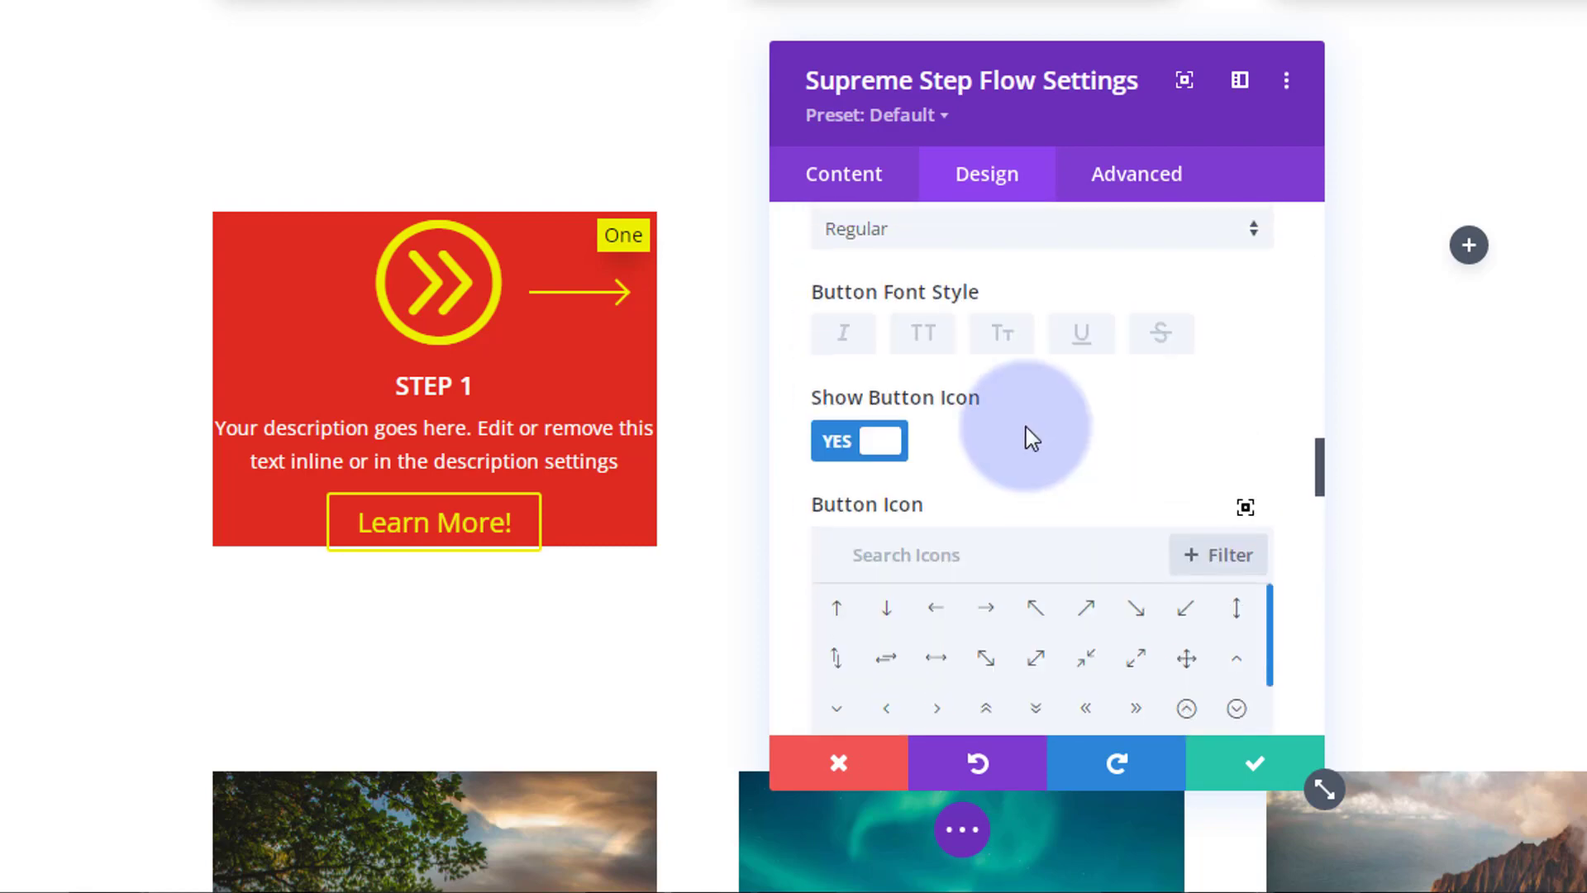
Step: Hide the button icon and apply the fourth box shadow preset to Learn More
{"action": "left_click", "coordinate": [878, 449]}
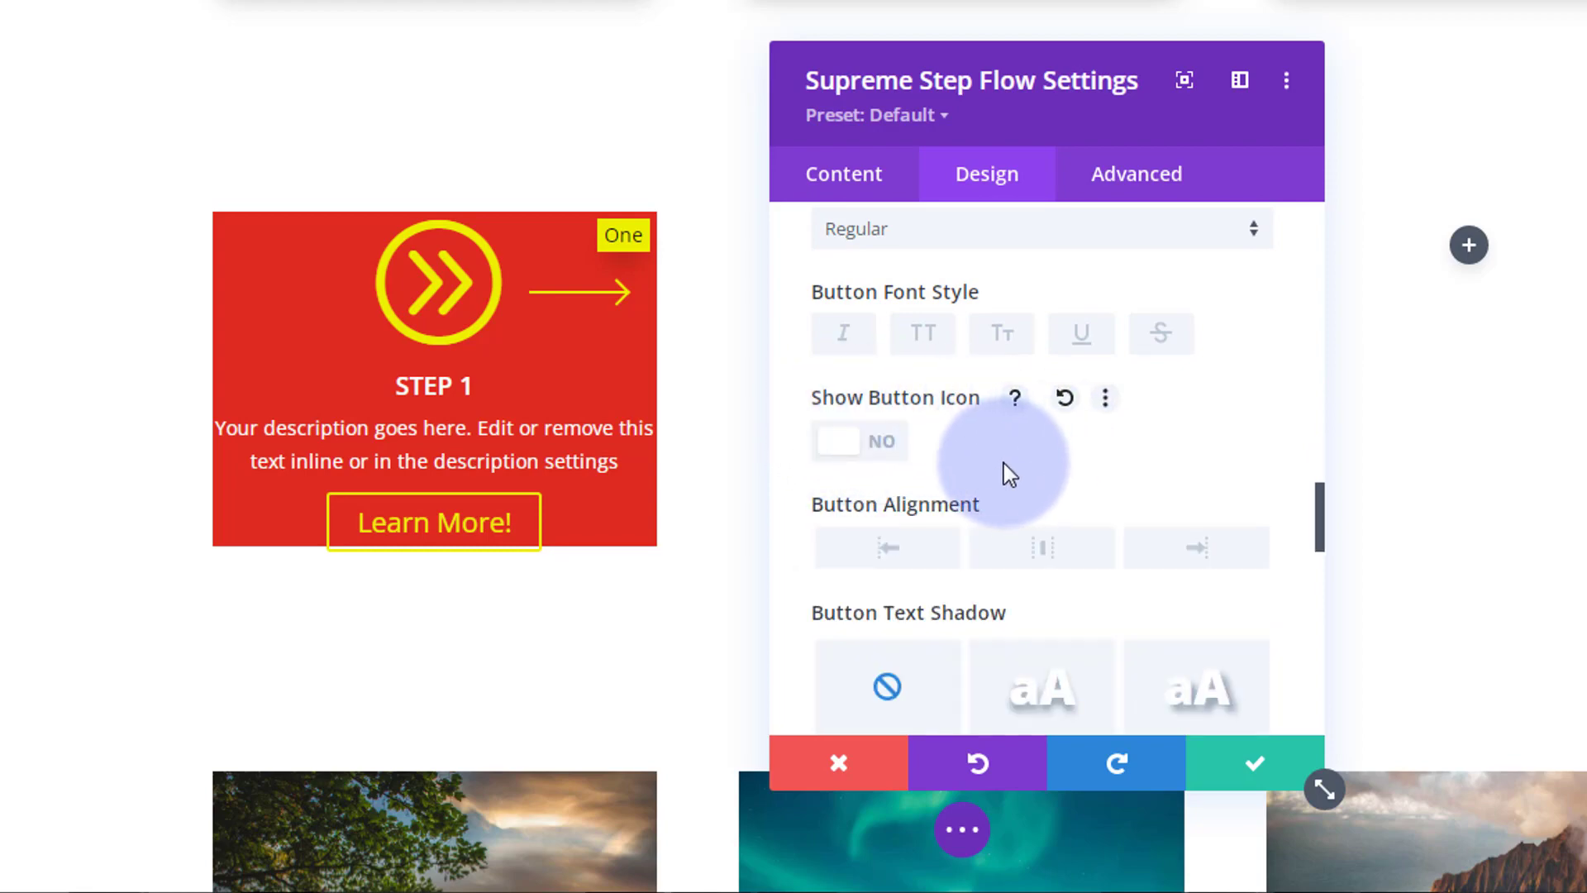
{"action": "scroll", "coordinate": [1007, 471], "scroll_direction": "down", "scroll_amount": 8}
{"action": "scroll", "coordinate": [1009, 472], "scroll_direction": "up", "scroll_amount": 3}
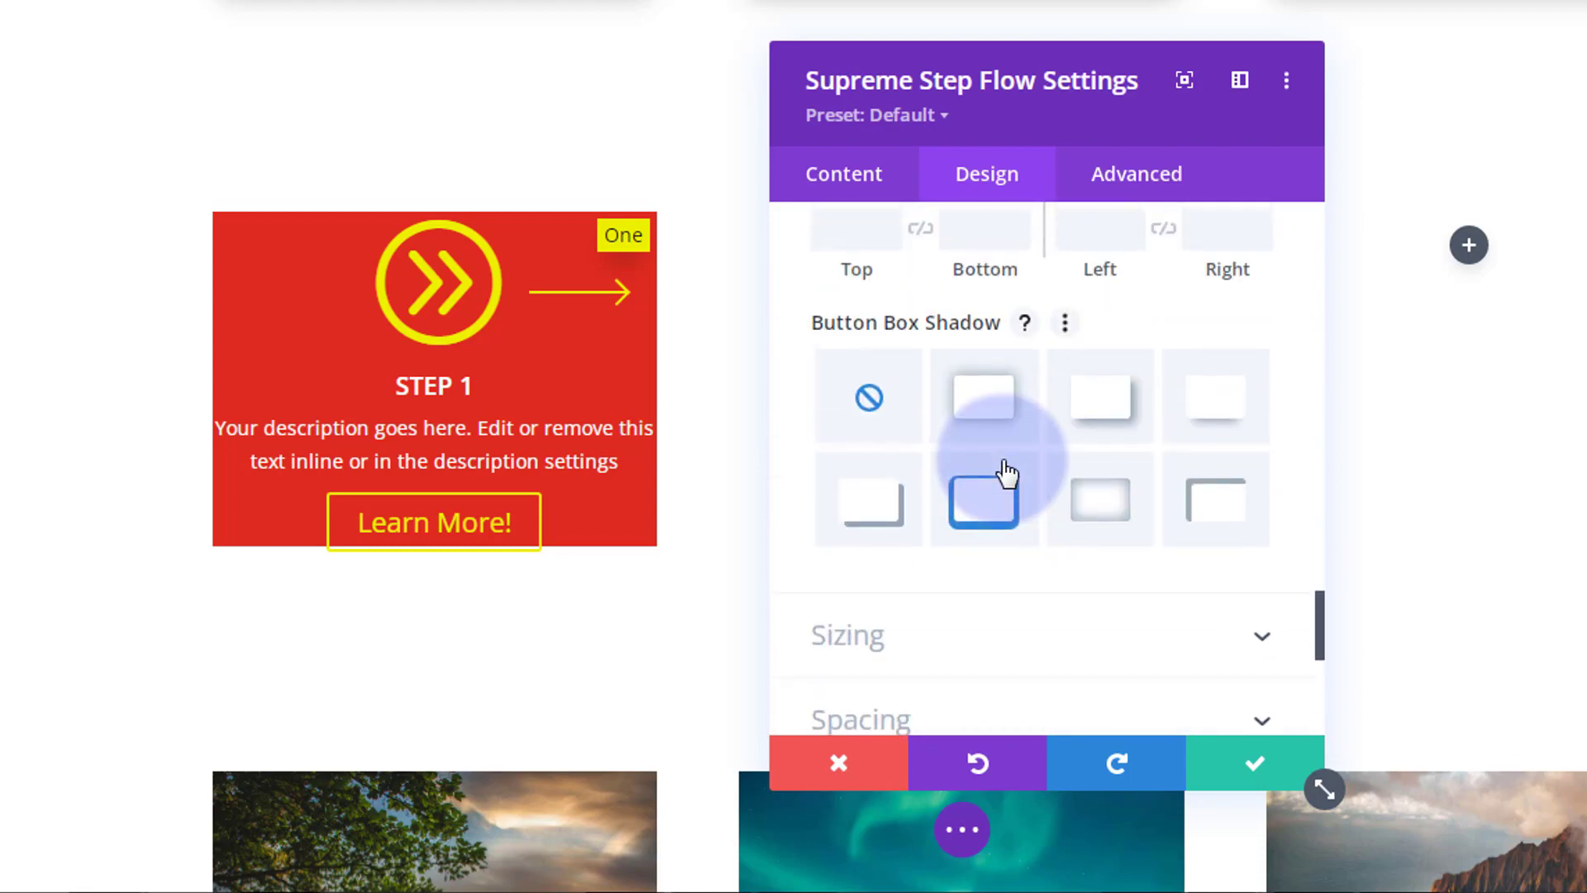
{"action": "left_click", "coordinate": [1215, 410]}
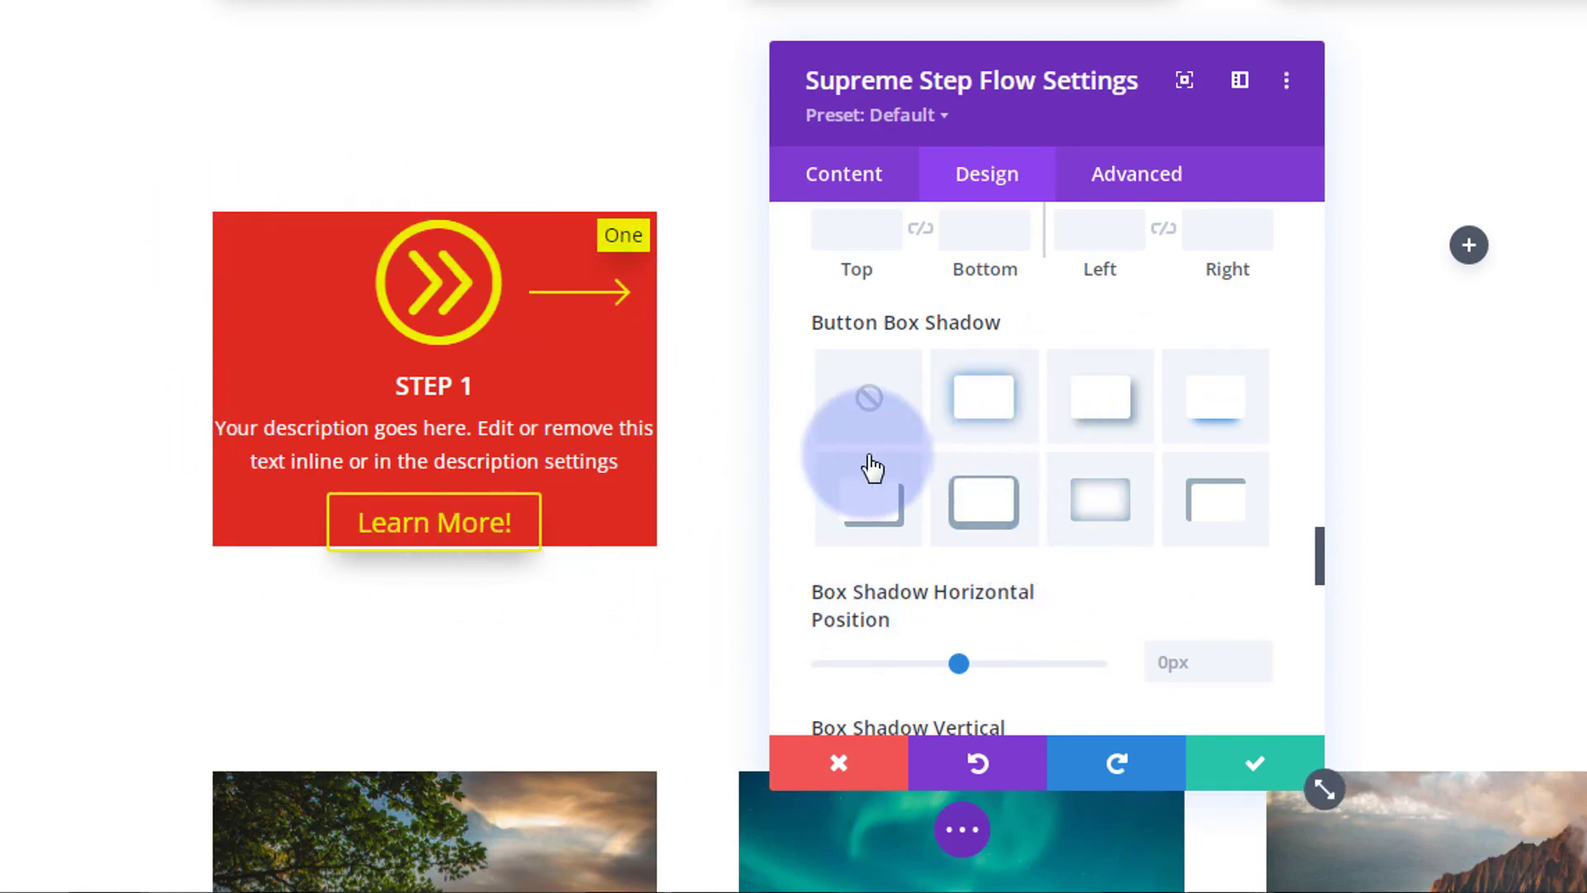
{"action": "scroll", "coordinate": [800, 436], "scroll_direction": "down", "scroll_amount": 9}
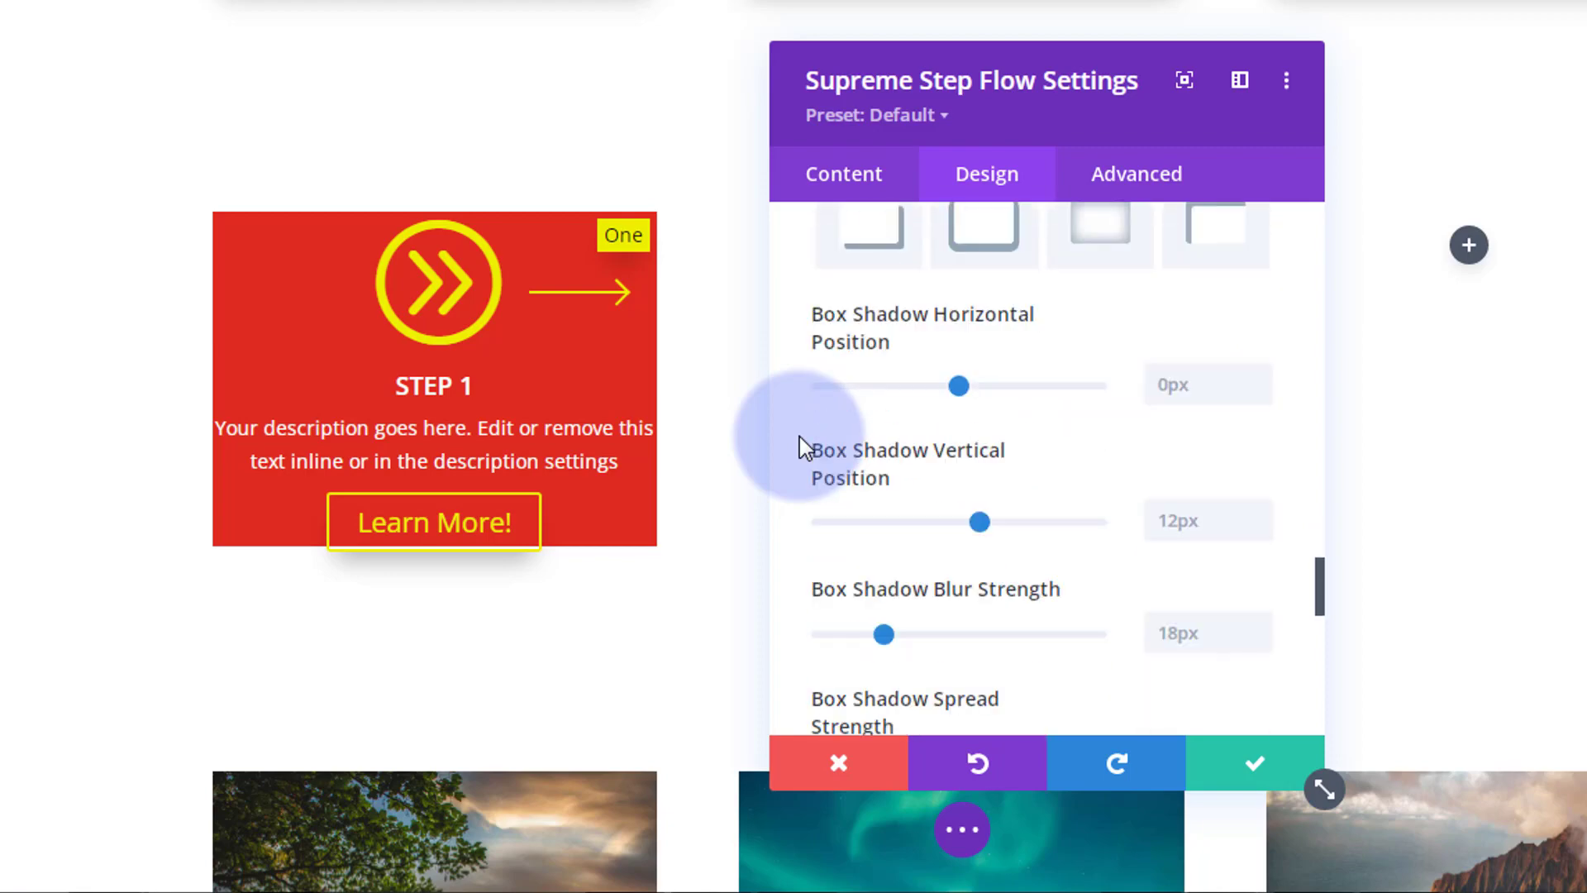
{"action": "scroll", "coordinate": [800, 436], "scroll_direction": "down", "scroll_amount": 5}
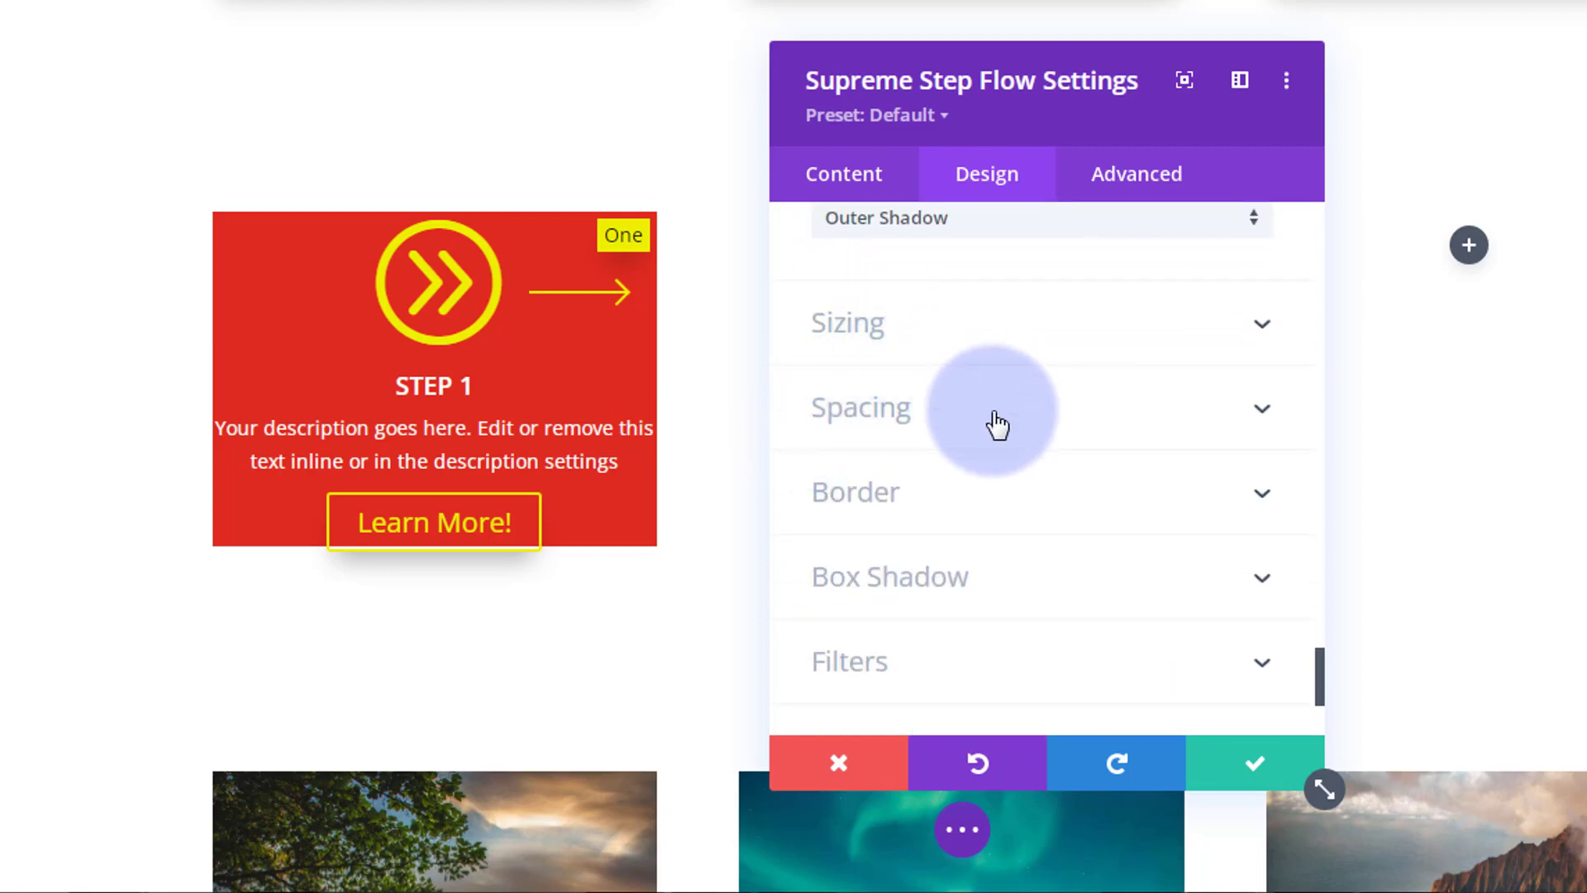
Step: Give the Step 1 card 30px padding on all four sides
{"action": "left_click", "coordinate": [998, 425]}
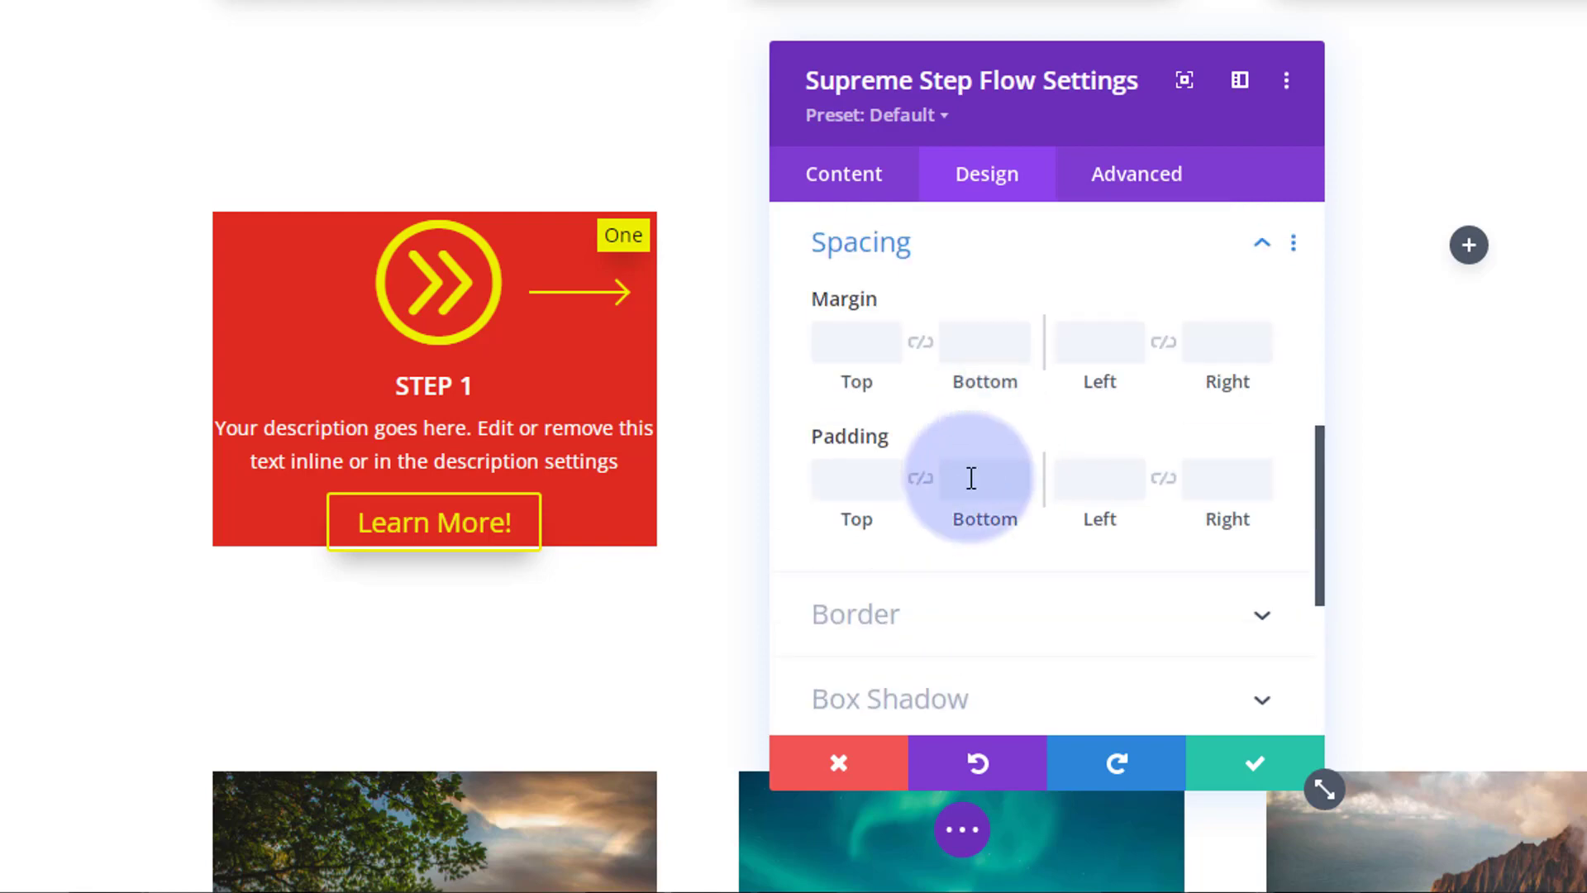
{"action": "left_click", "coordinate": [835, 479]}
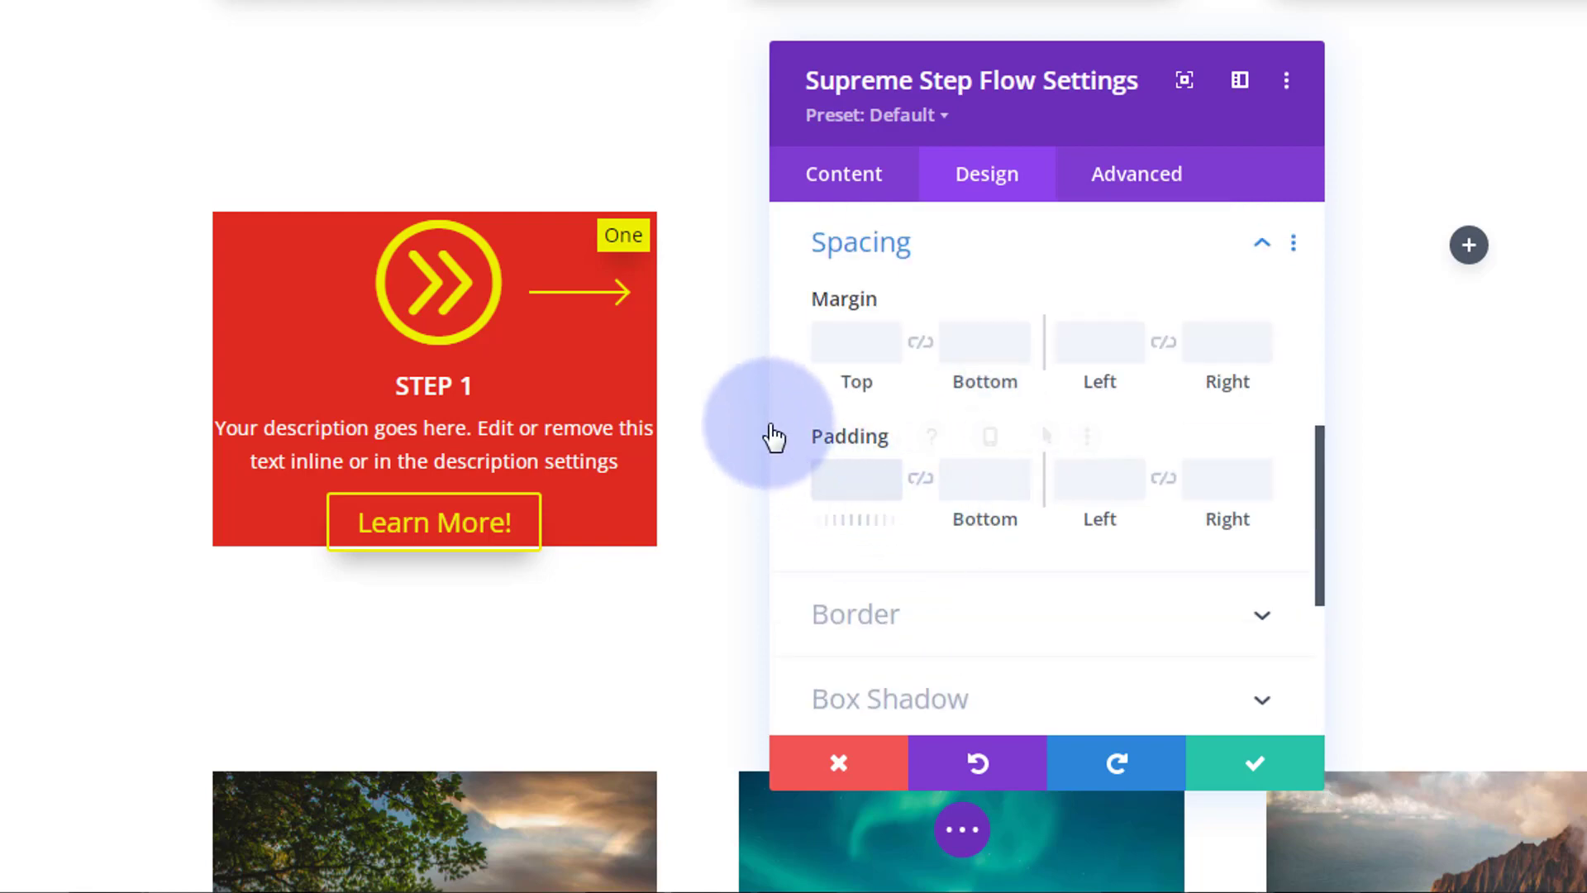
{"action": "type", "text": "30px"}
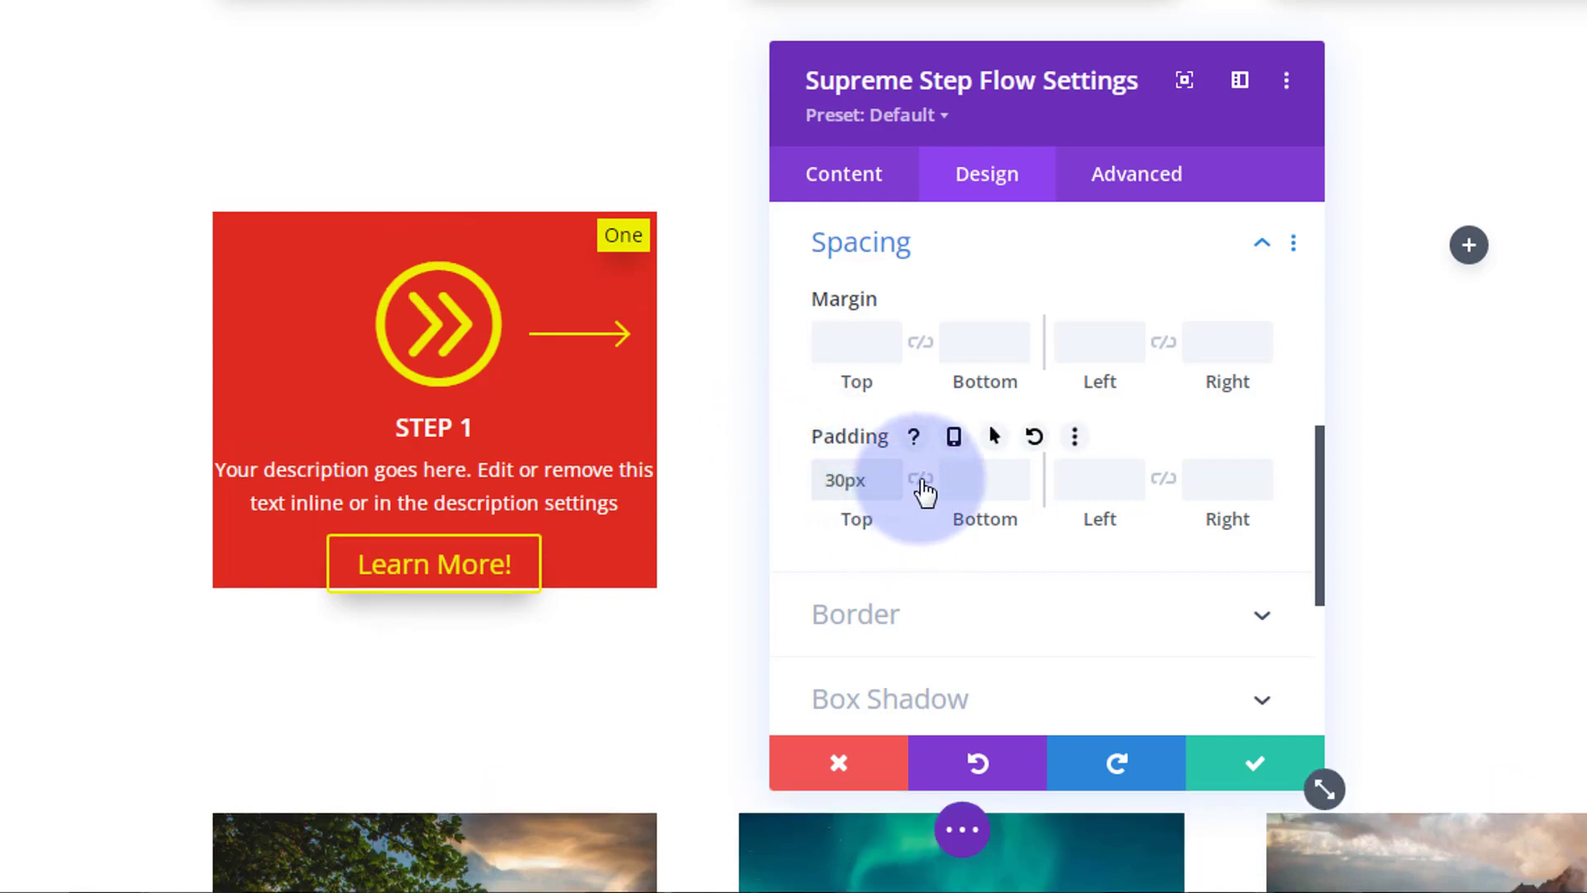
{"action": "left_click", "coordinate": [921, 482]}
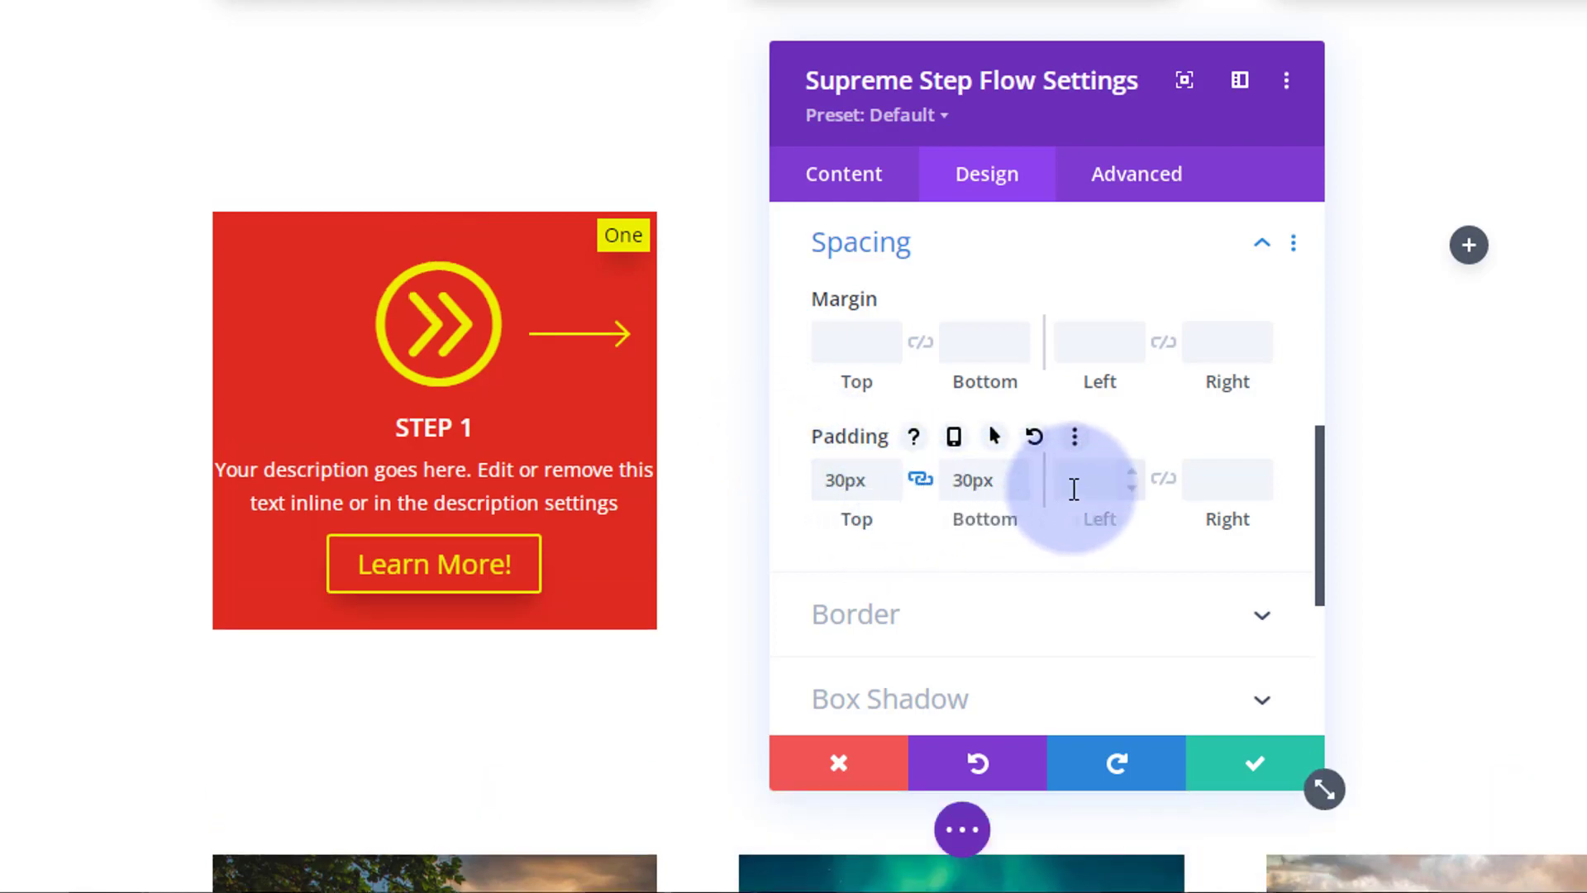
{"action": "type", "text": "30px"}
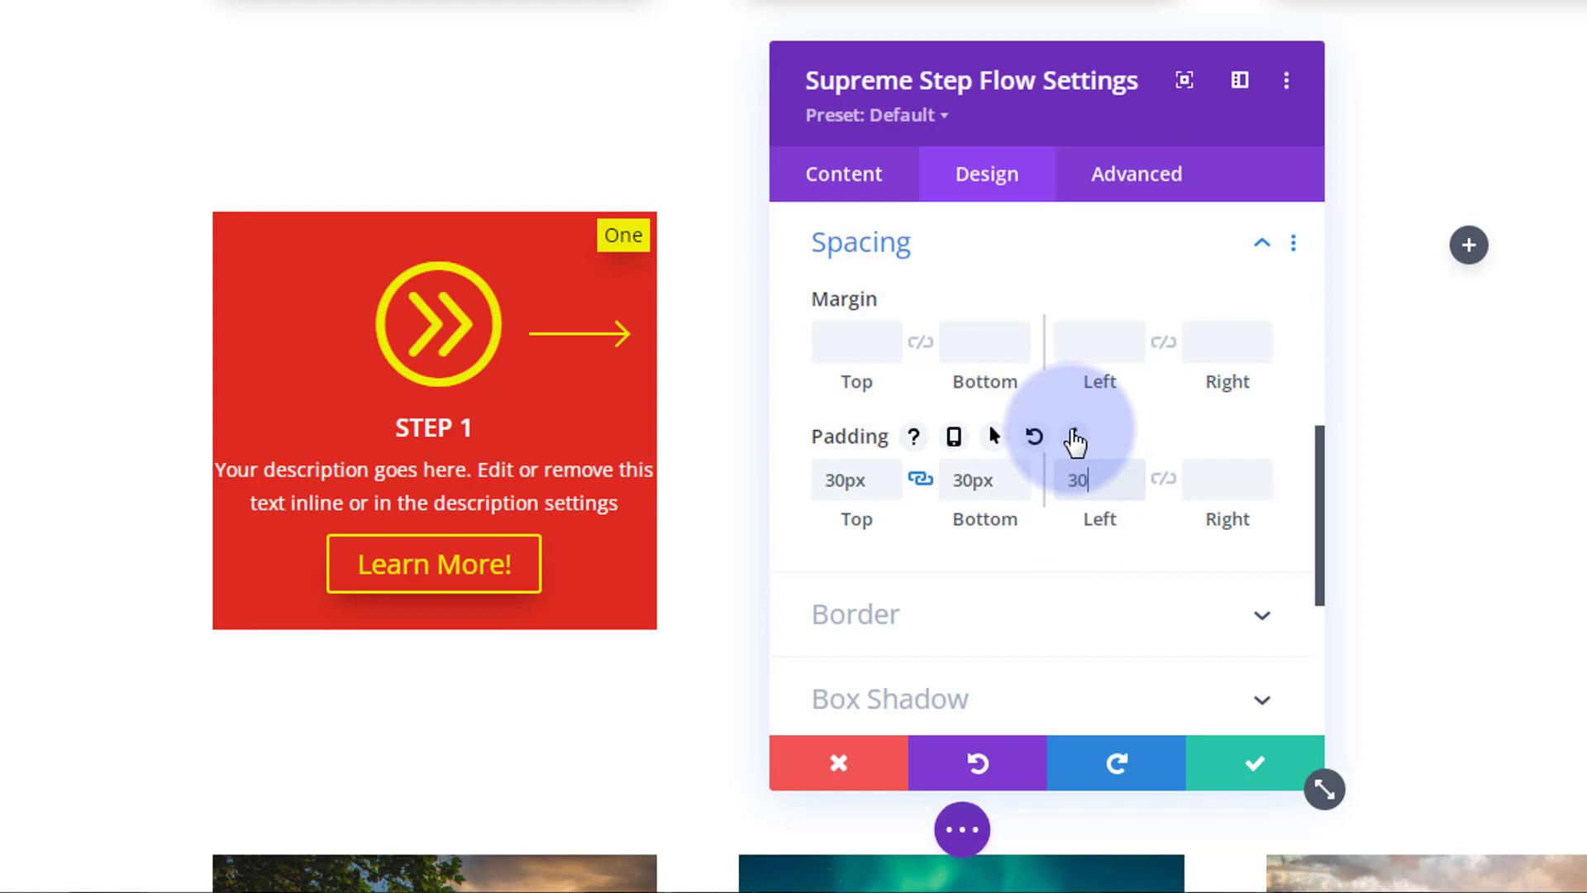
{"action": "left_click", "coordinate": [1173, 484]}
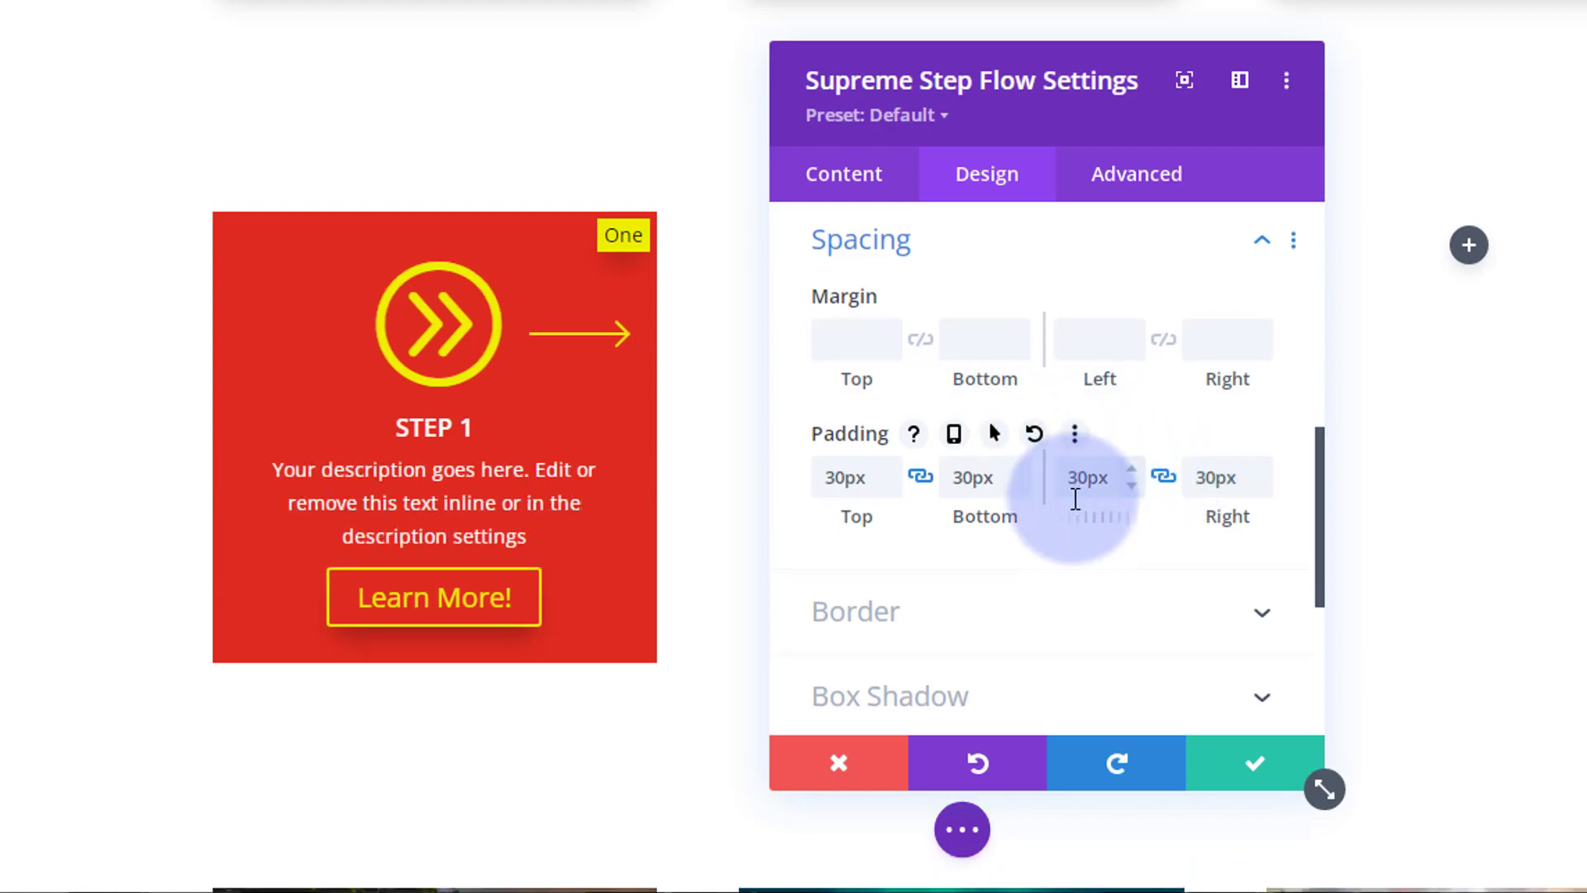
Step: Add a soft drop shadow beneath the whole Step 1 card
{"action": "scroll", "coordinate": [1073, 496], "scroll_direction": "down", "scroll_amount": 3}
{"action": "left_click", "coordinate": [1067, 441]}
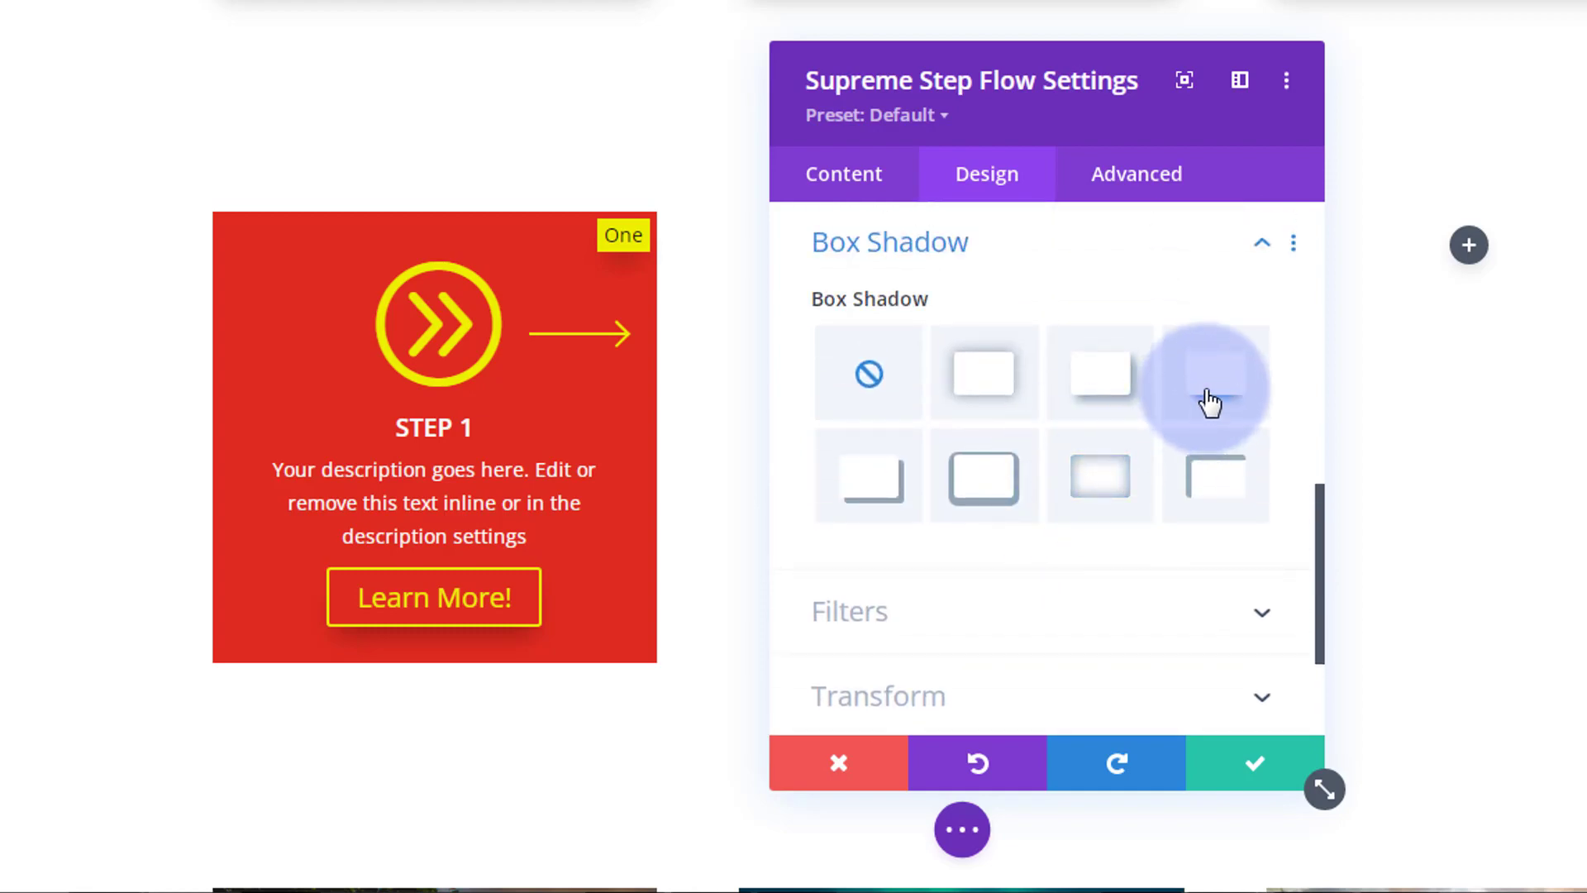
{"action": "left_click", "coordinate": [1206, 399]}
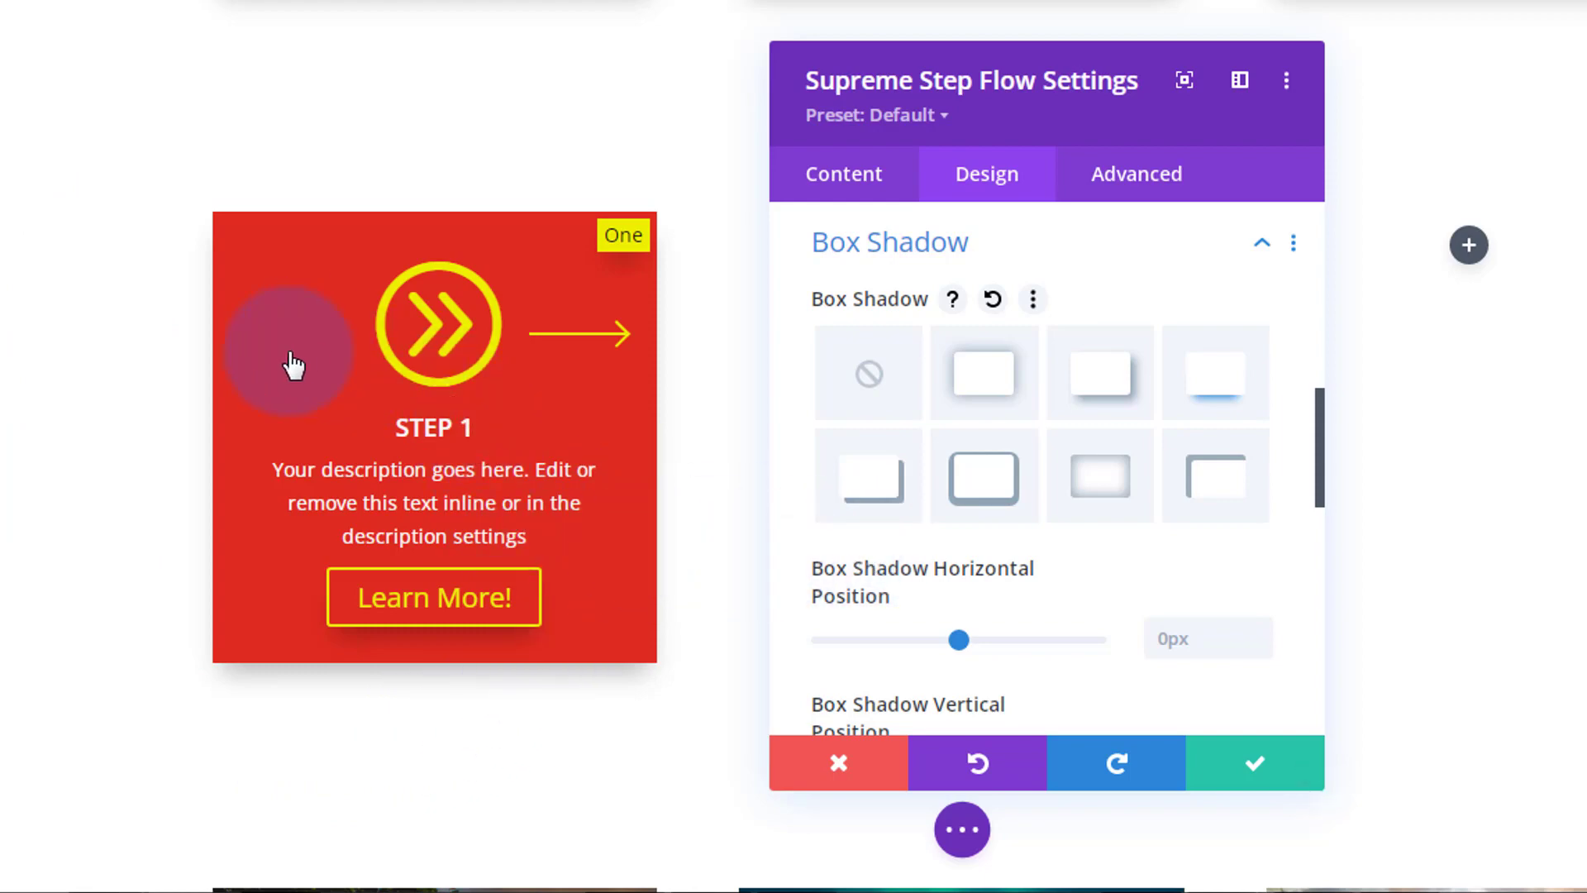
{"action": "left_click", "coordinate": [869, 373]}
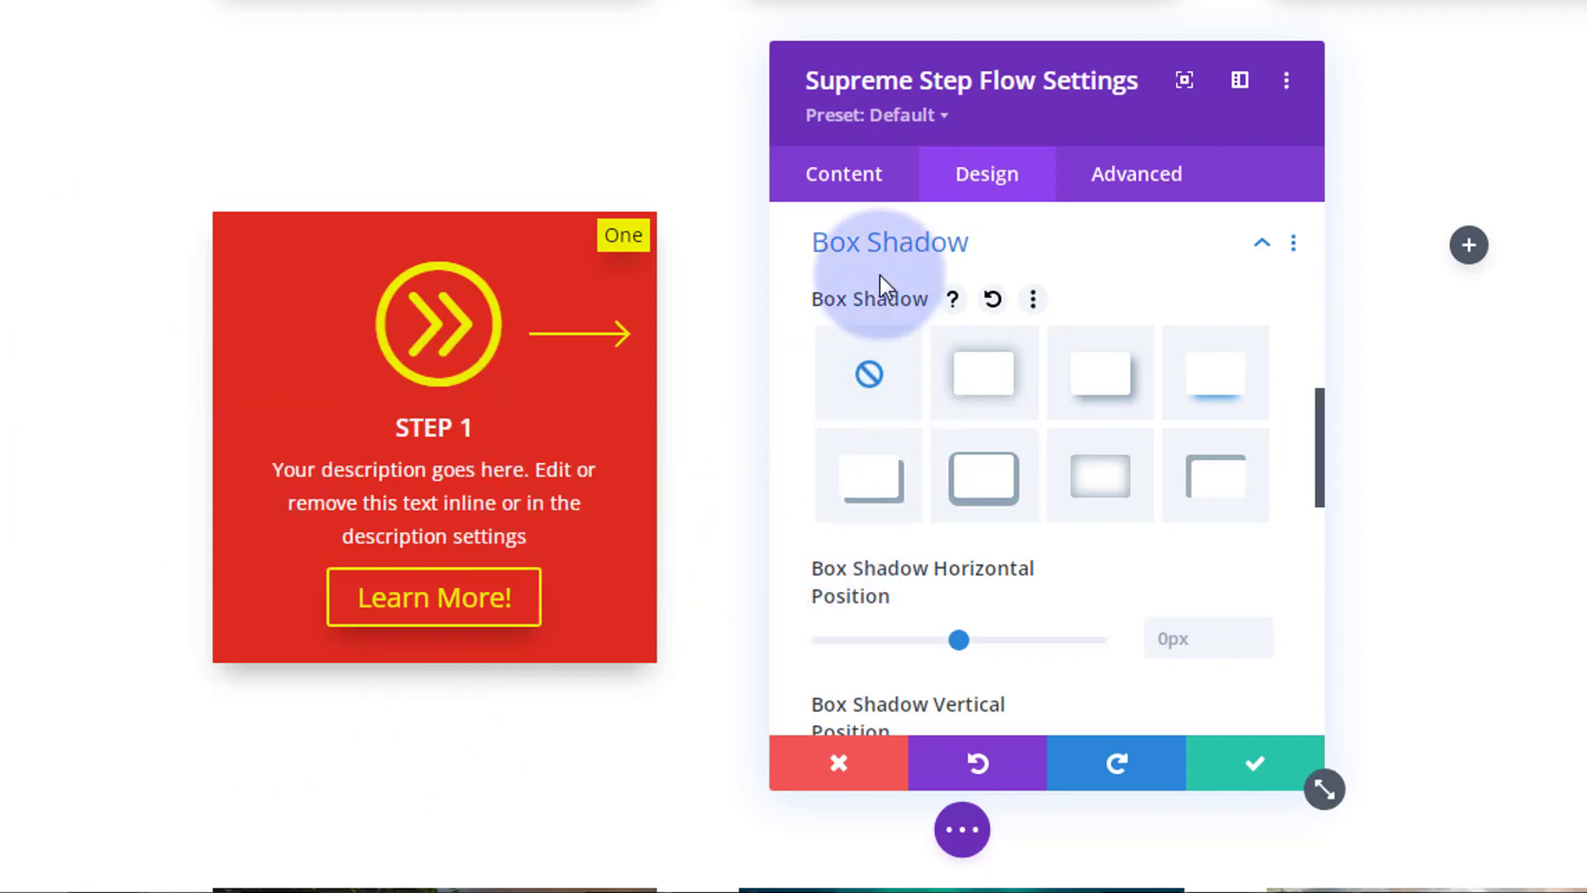
Step: Set the Step 1 card's hover background to green #7cda24, keeping the normal background red
{"action": "left_click", "coordinate": [852, 178]}
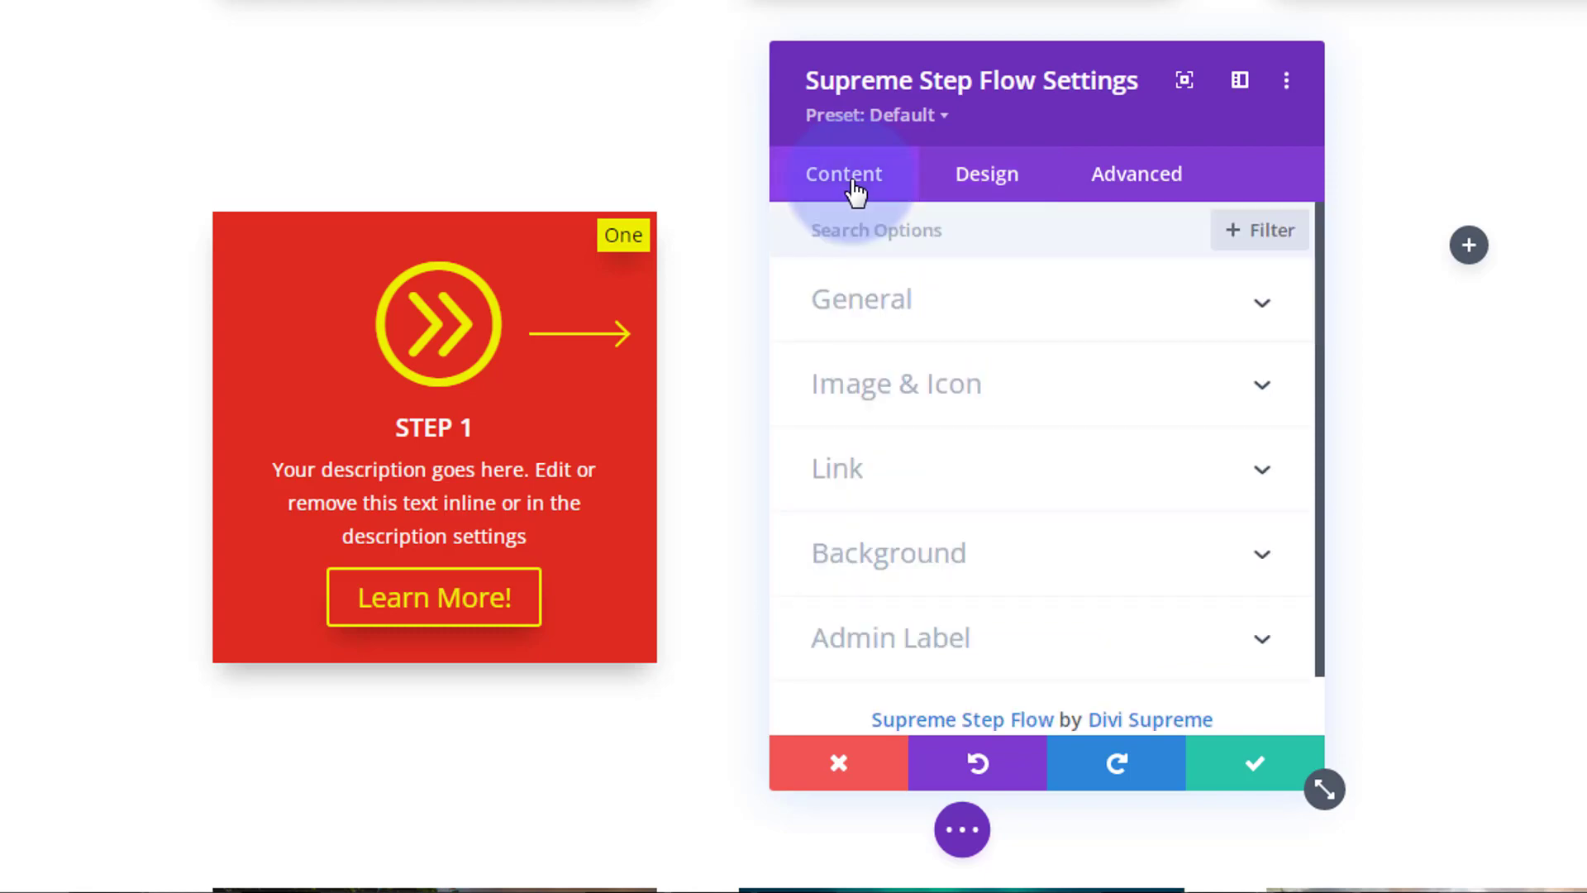
{"action": "scroll", "coordinate": [943, 425], "scroll_direction": "down", "scroll_amount": 1}
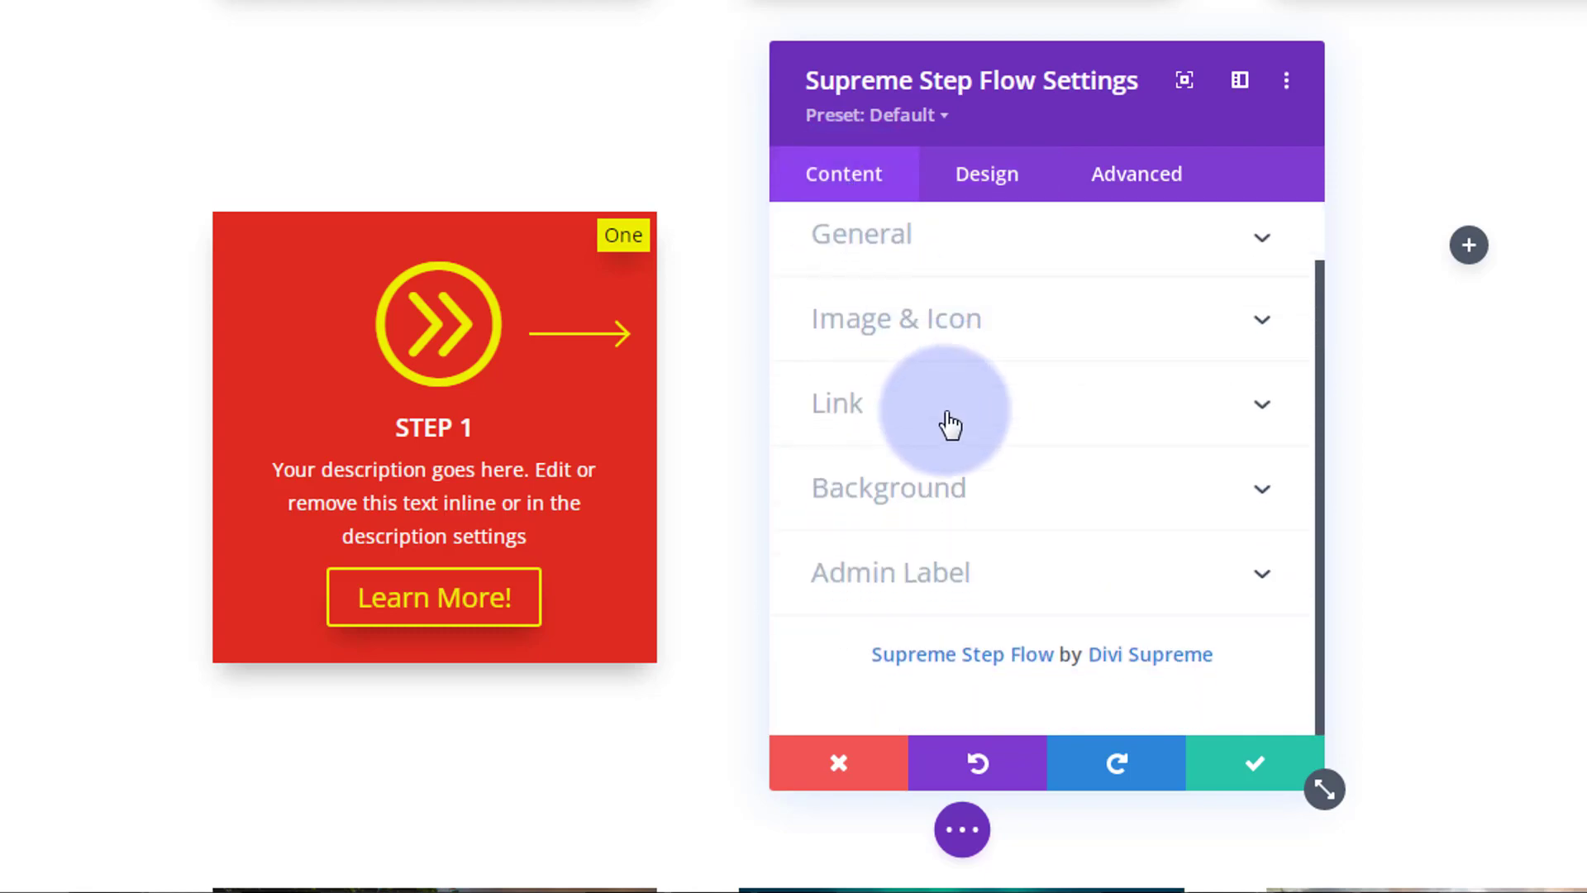
{"action": "left_click", "coordinate": [1058, 519]}
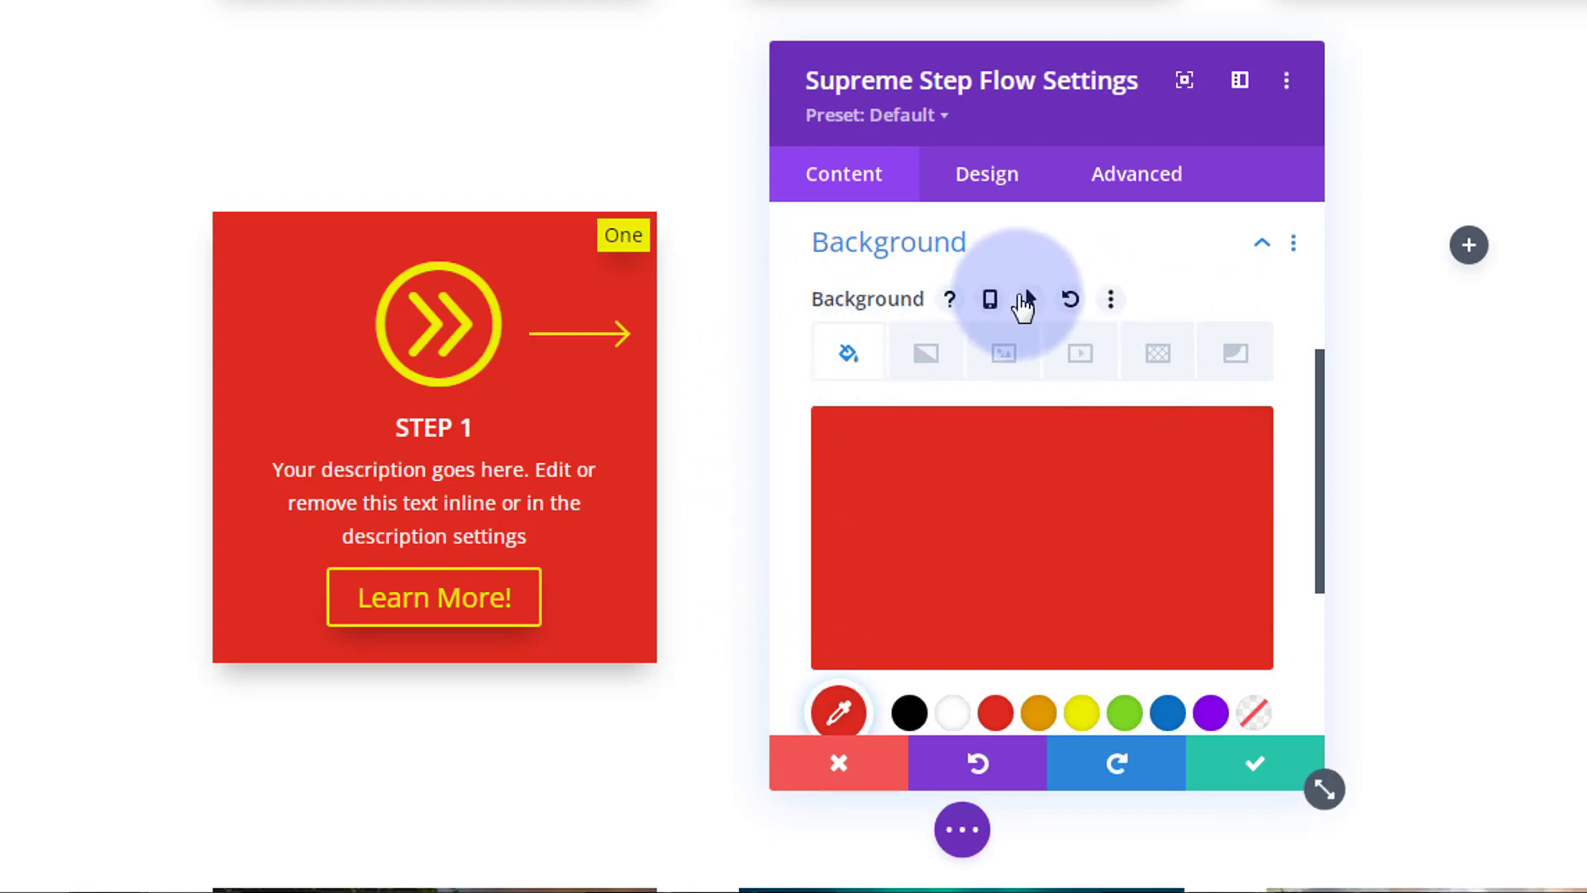
{"action": "left_click", "coordinate": [1030, 301]}
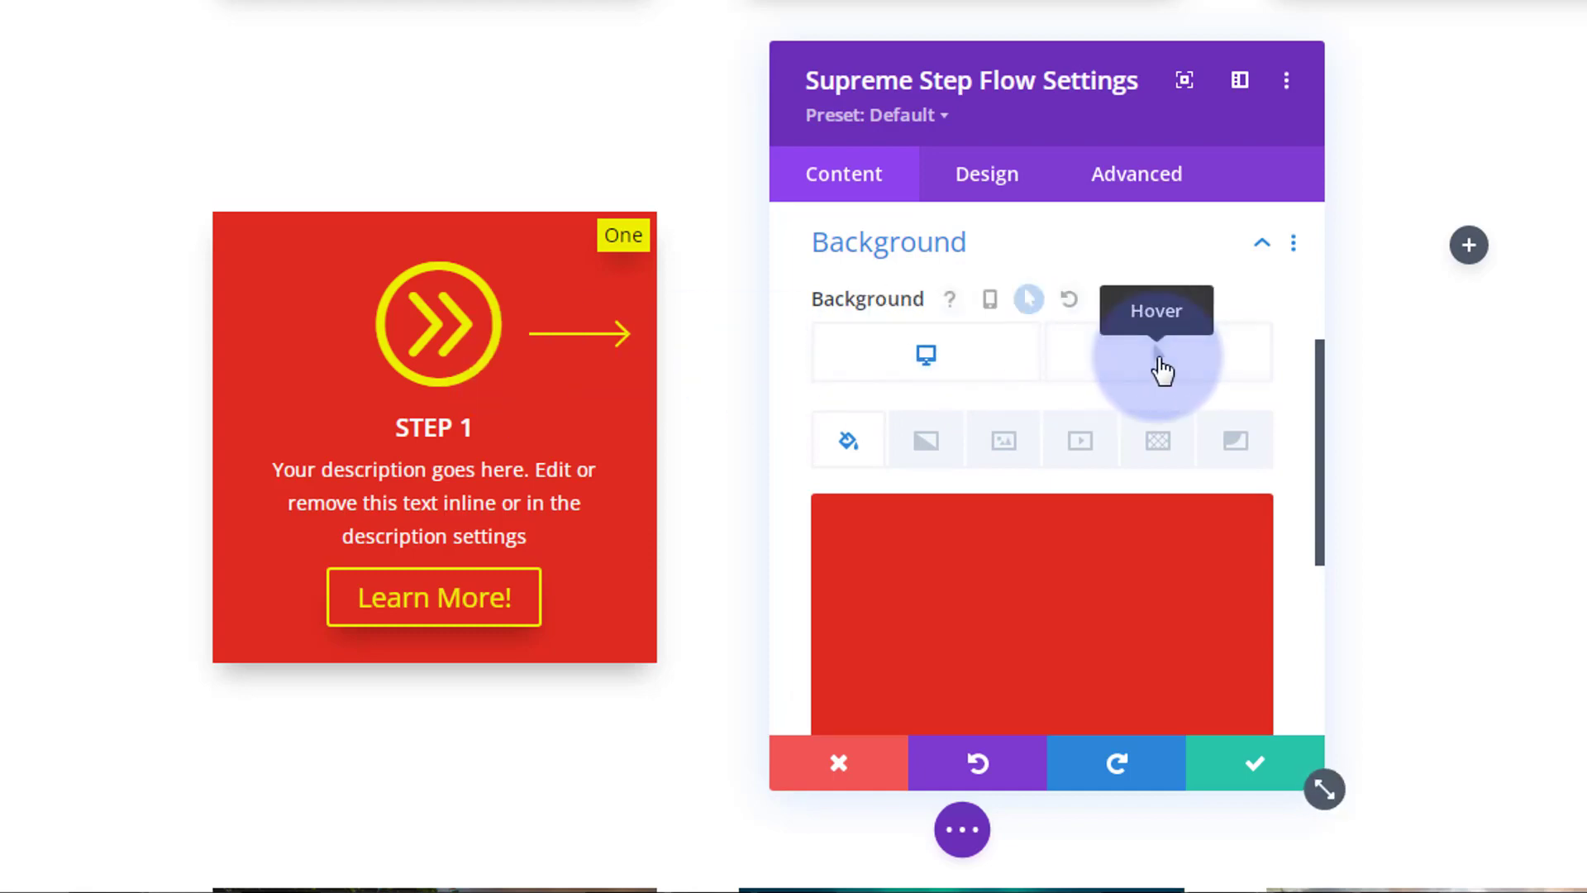
{"action": "left_click", "coordinate": [1162, 370]}
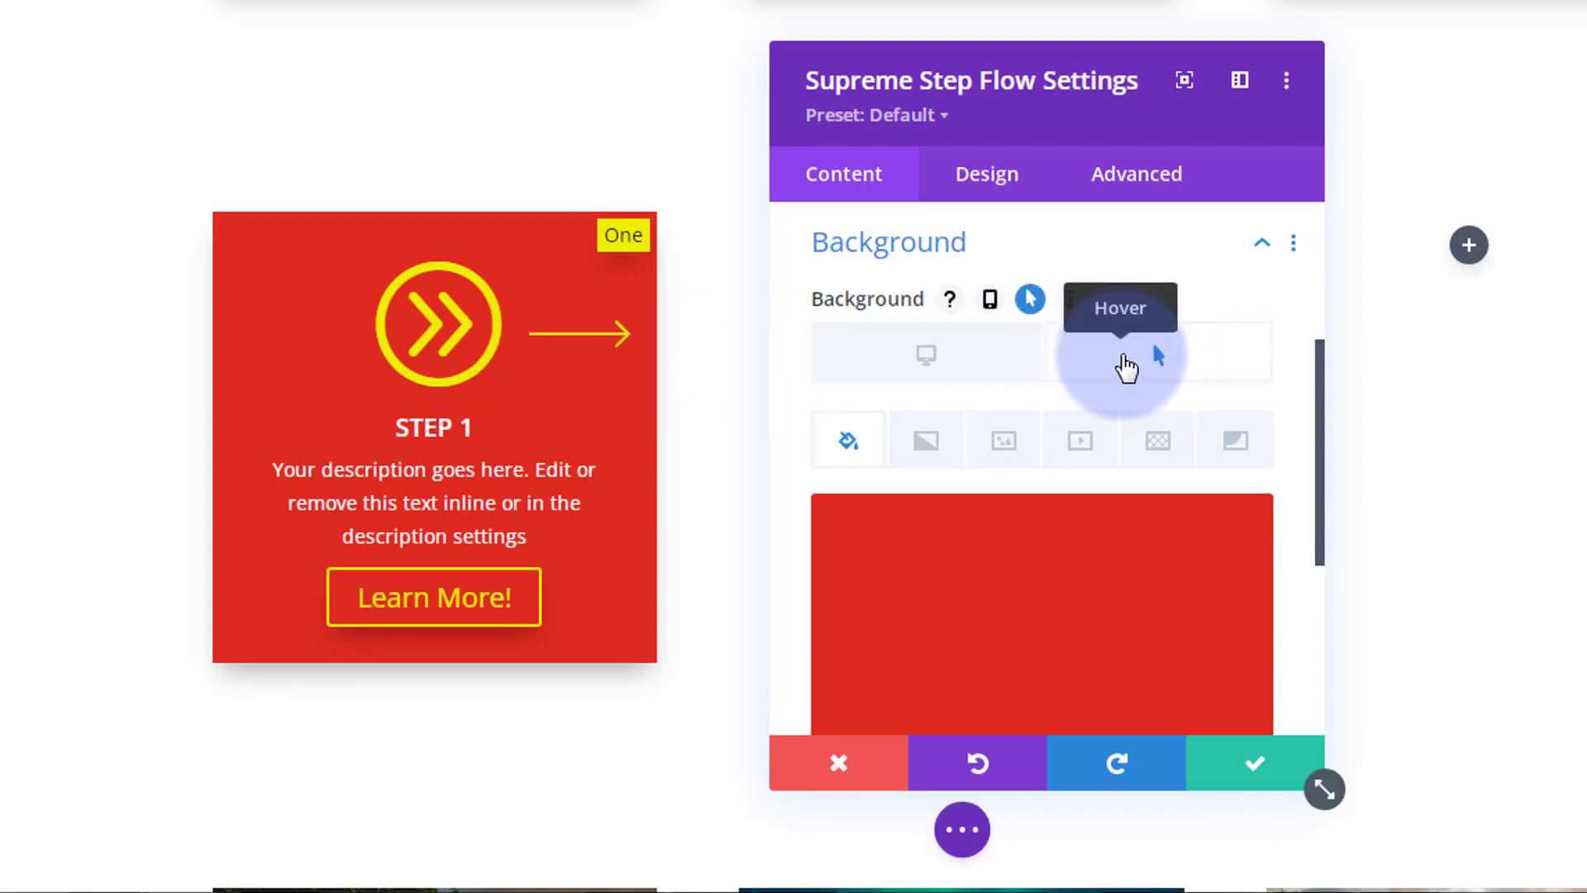
{"action": "scroll", "coordinate": [1123, 374], "scroll_direction": "down", "scroll_amount": 3}
{"action": "left_click", "coordinate": [1117, 529]}
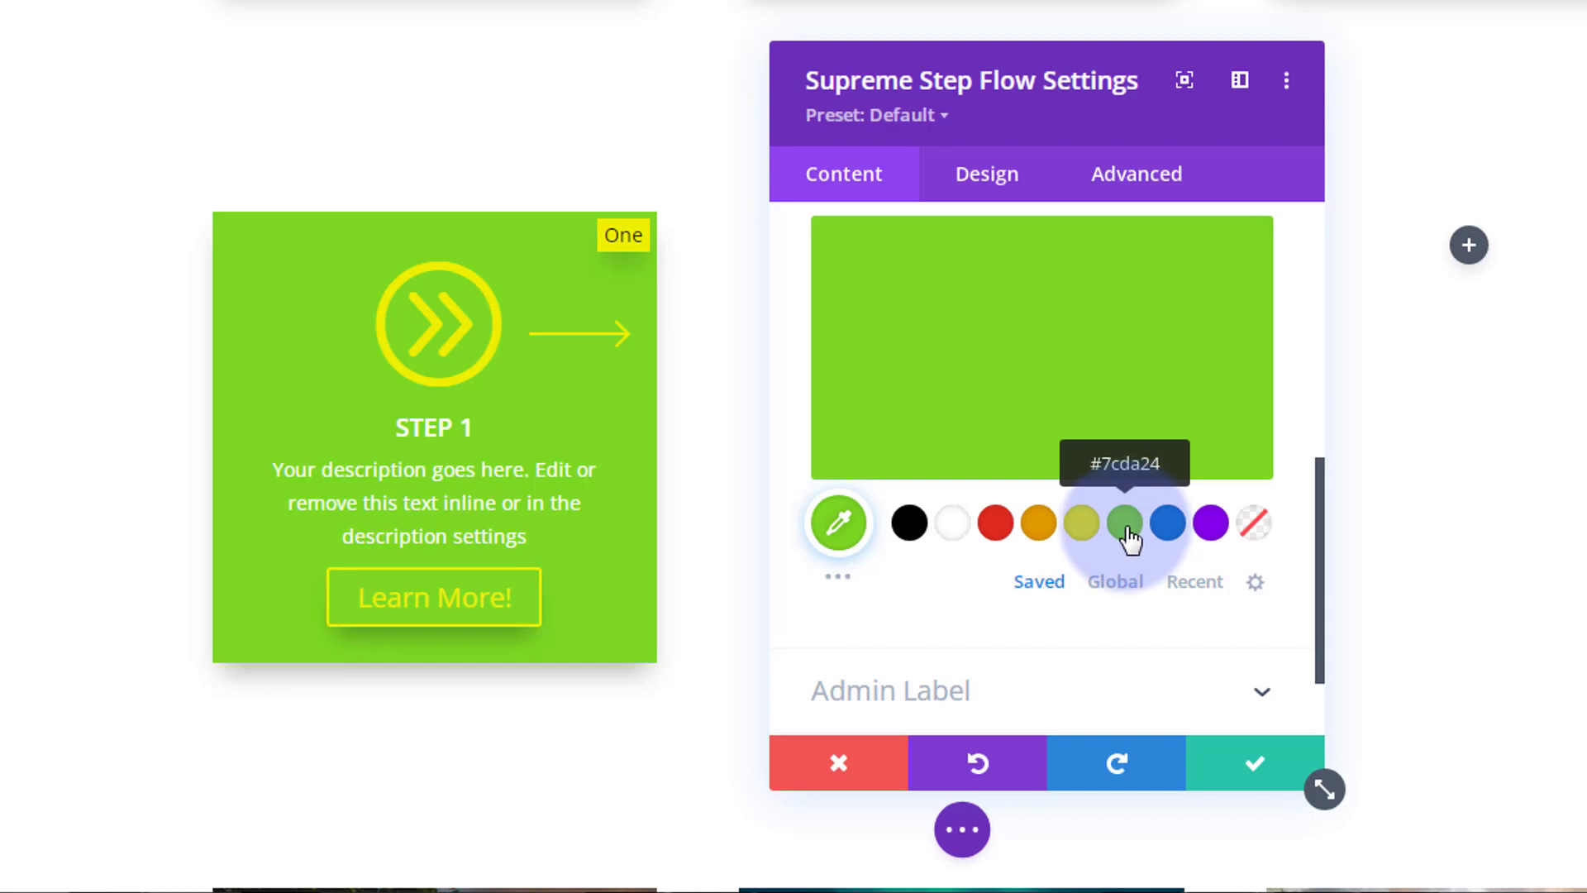
{"action": "scroll", "coordinate": [999, 464], "scroll_direction": "up", "scroll_amount": 2}
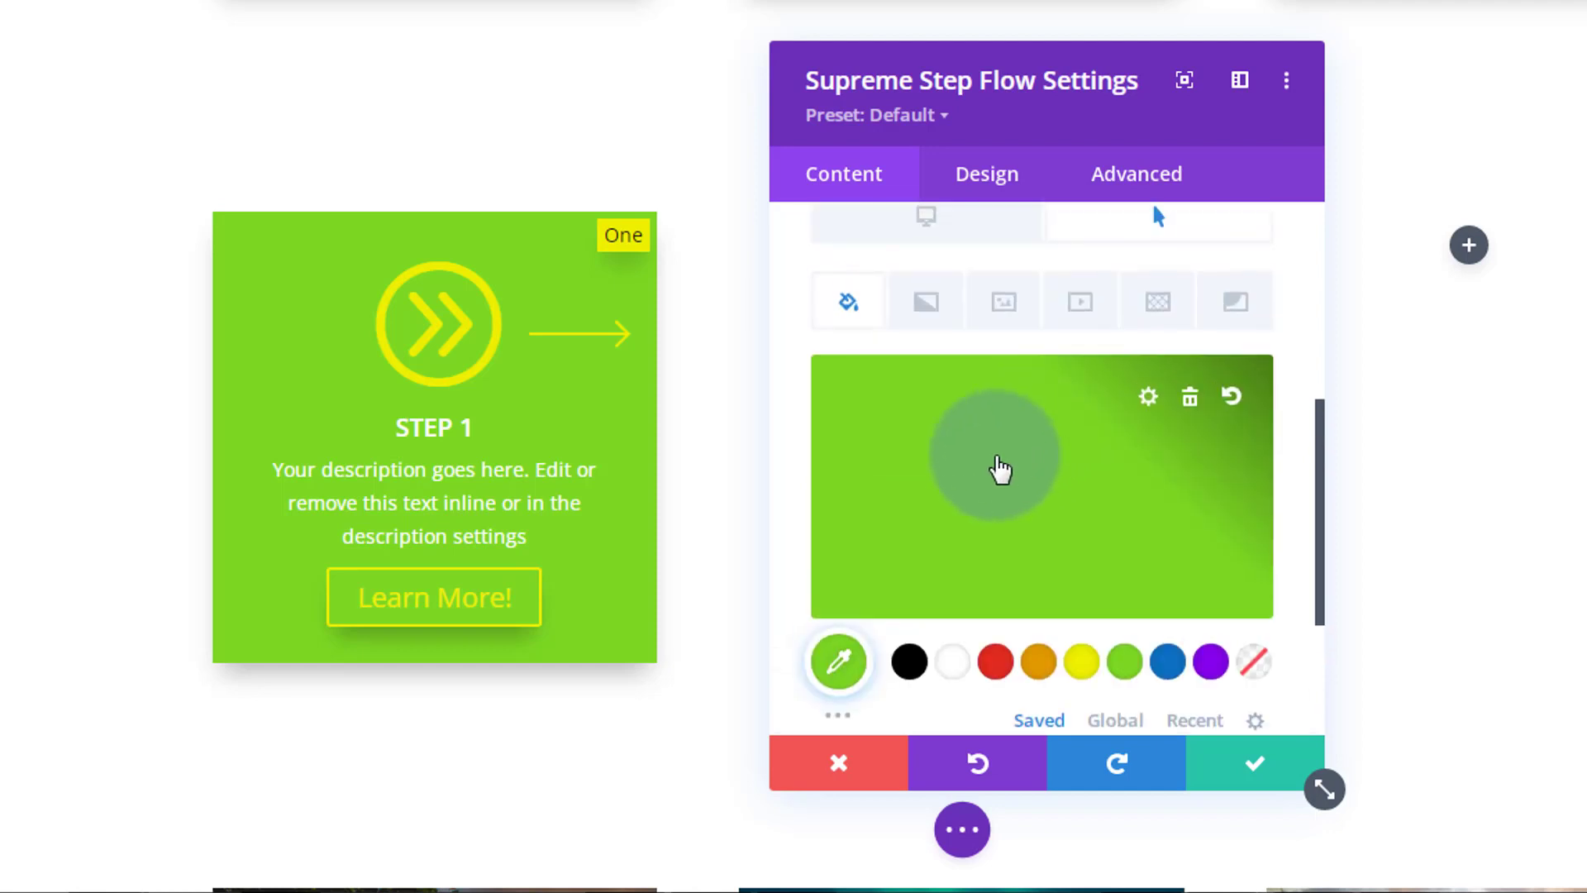
{"action": "scroll", "coordinate": [989, 480], "scroll_direction": "up", "scroll_amount": 3}
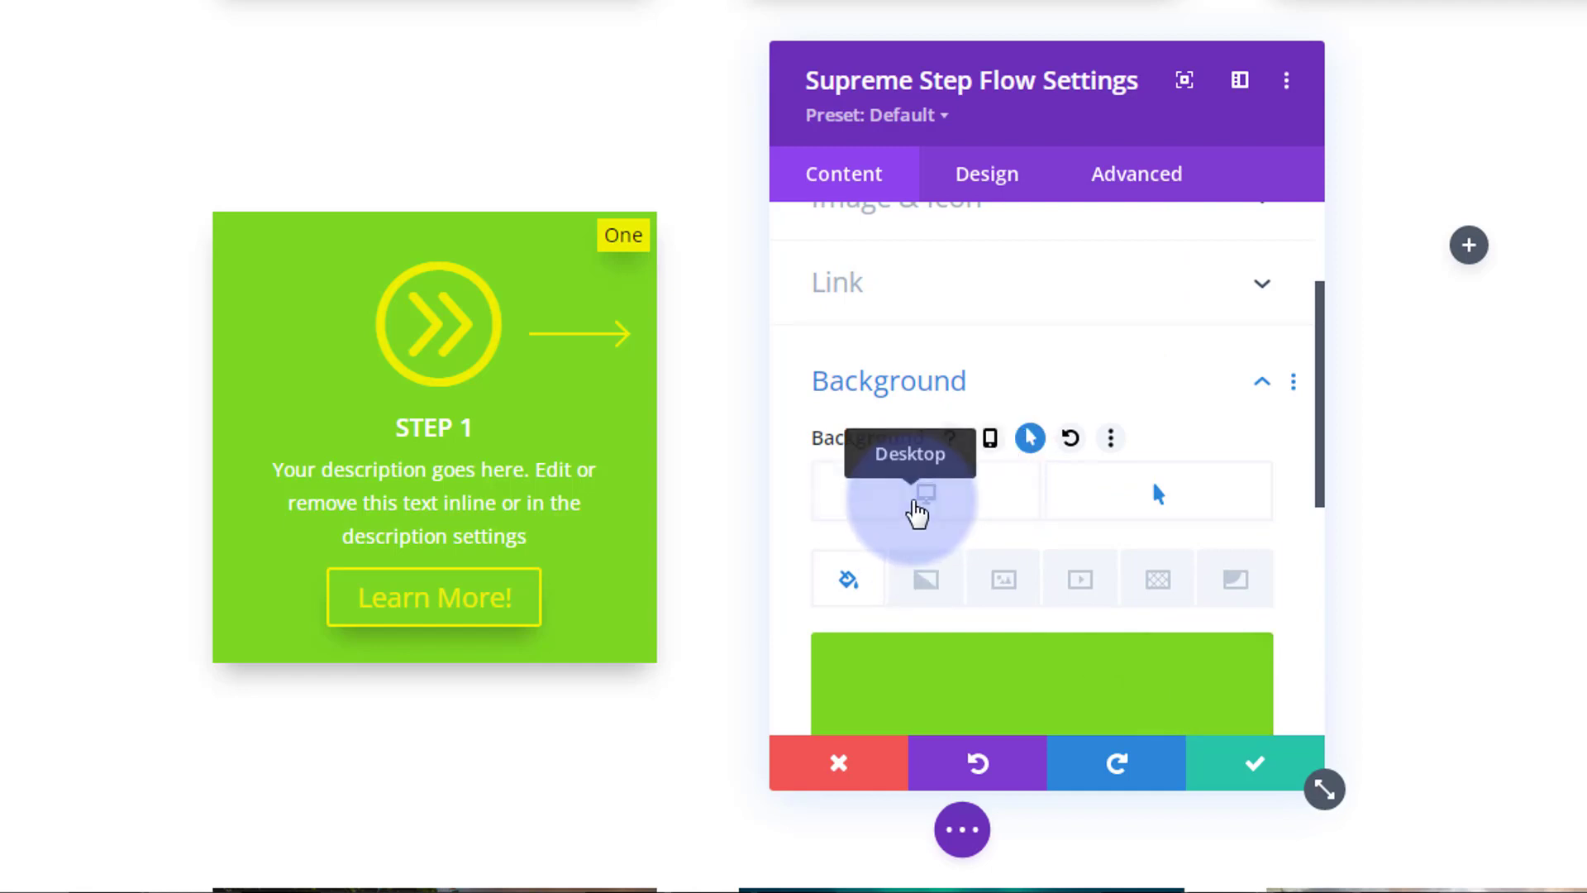
{"action": "left_click", "coordinate": [955, 501]}
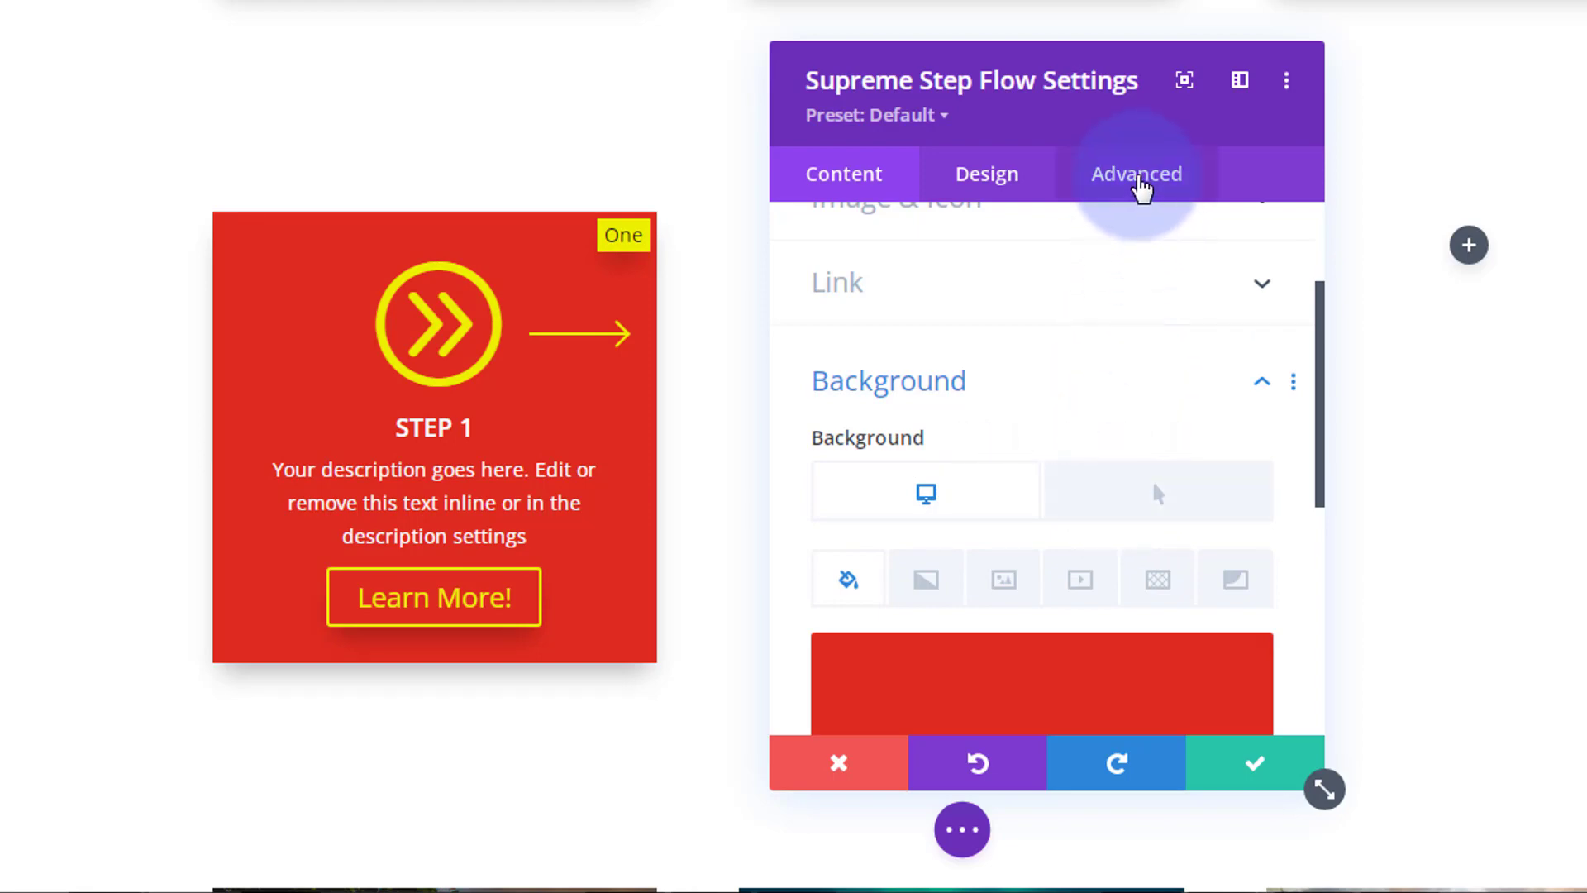
Step: Set Step 1's transitions to 500ms duration with an Ease-In-Out speed curve
{"action": "left_click", "coordinate": [1141, 188]}
{"action": "scroll", "coordinate": [1056, 467], "scroll_direction": "down", "scroll_amount": 3}
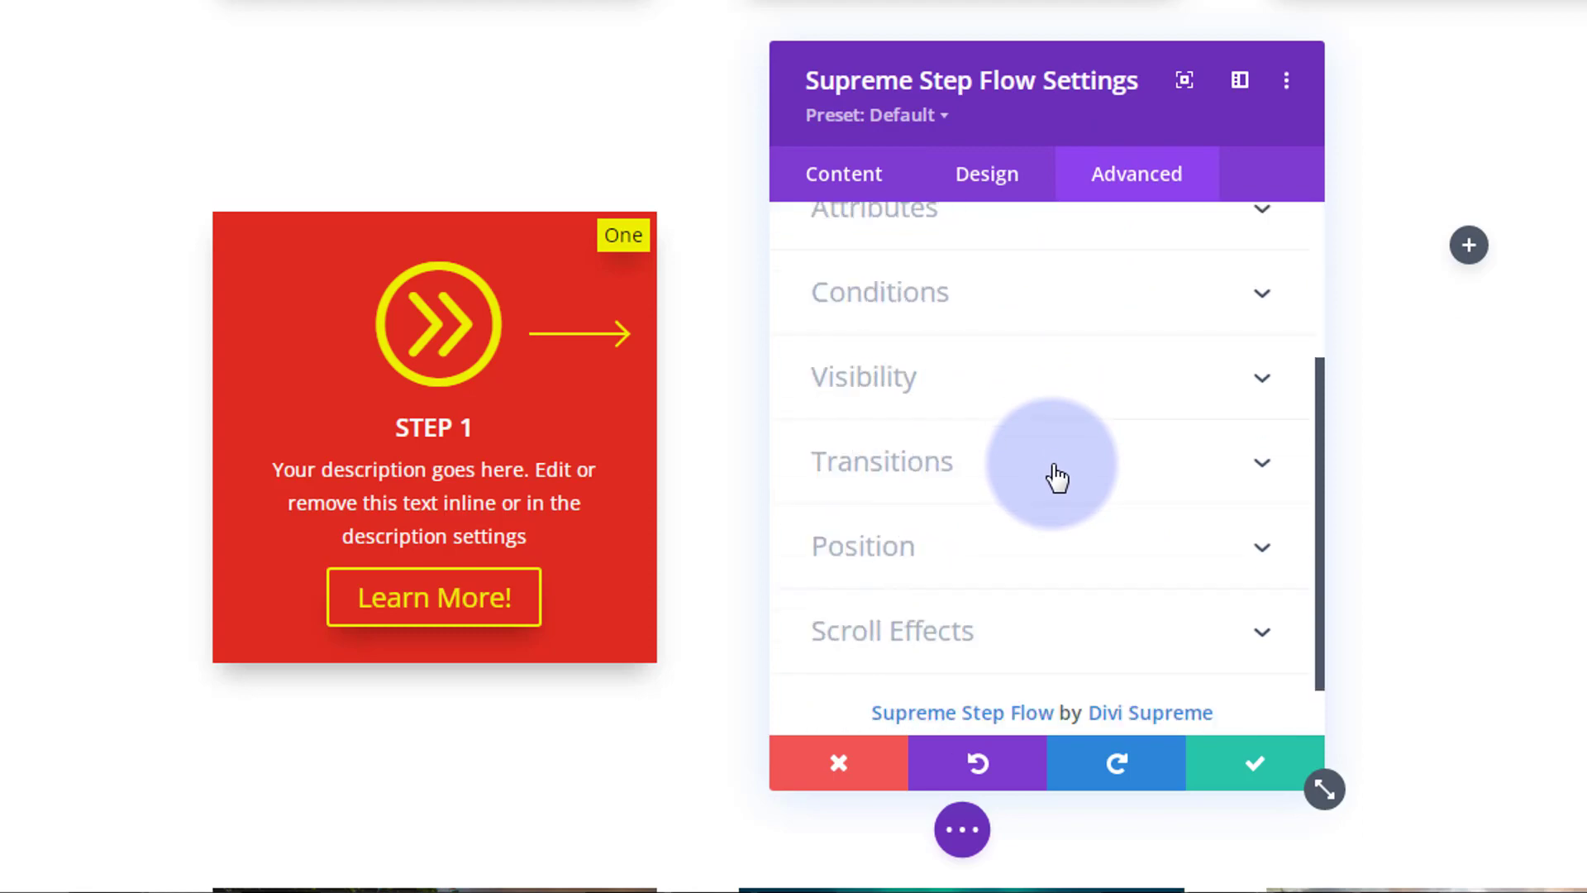
{"action": "left_click", "coordinate": [1082, 469]}
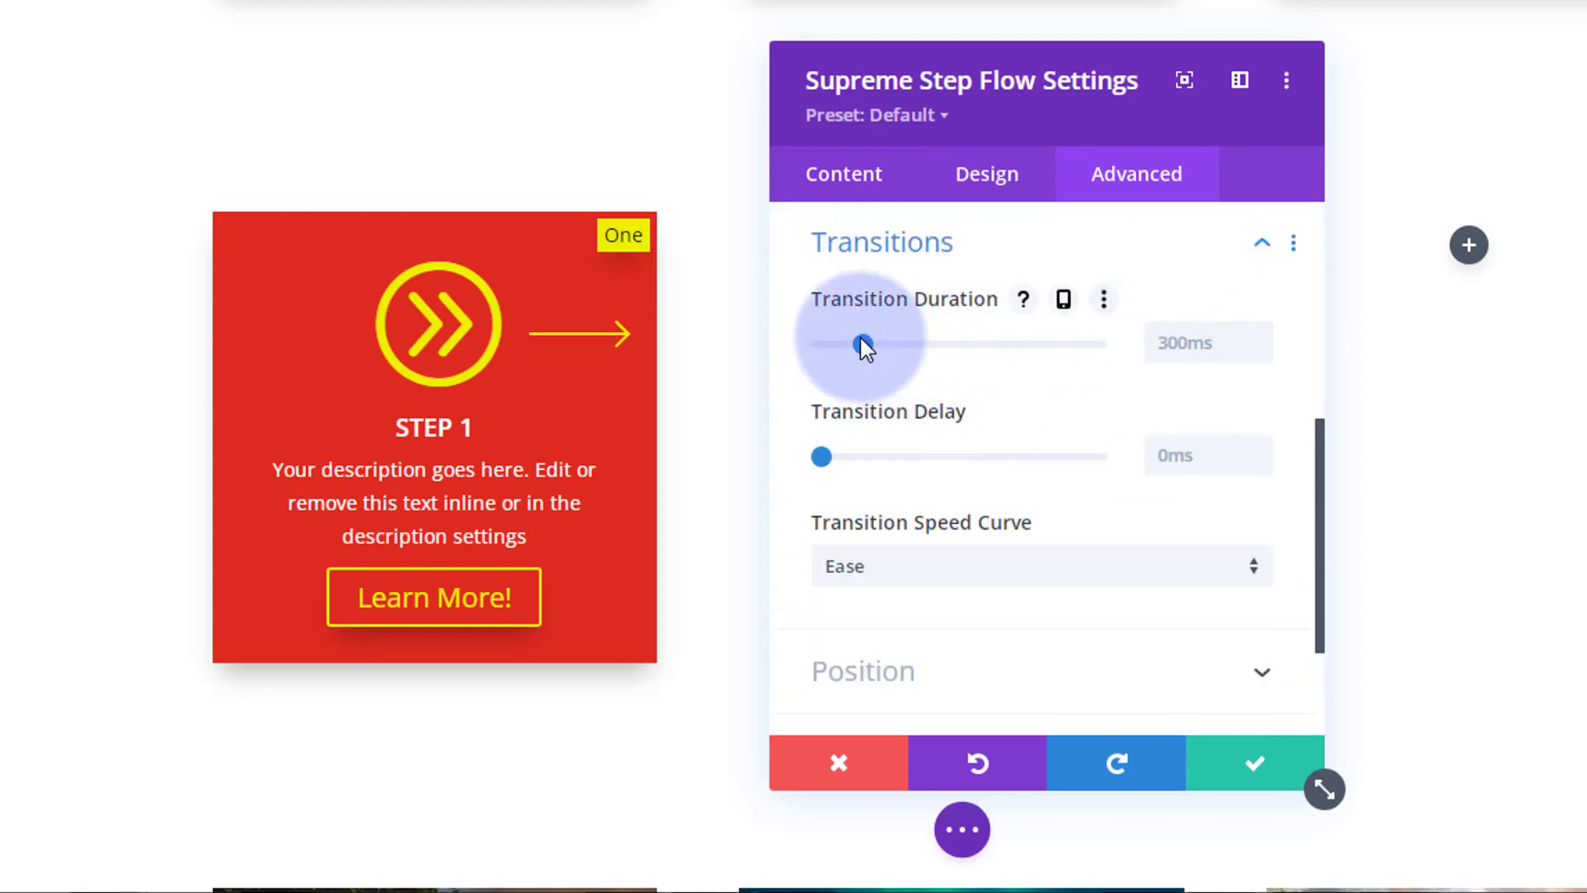
{"action": "left_click", "coordinate": [1174, 334]}
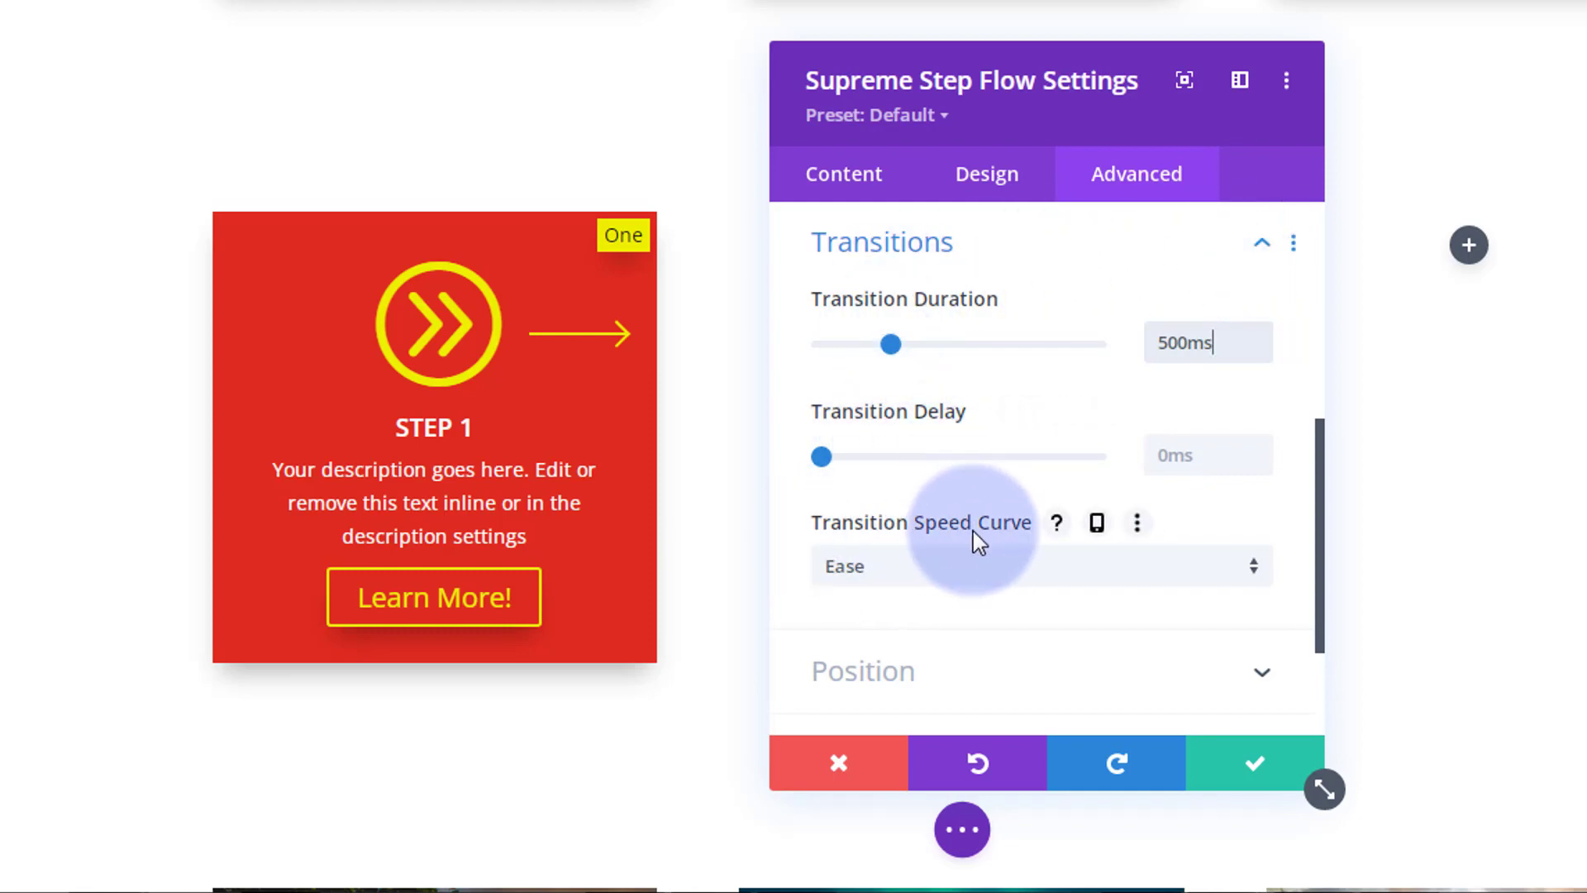
{"action": "left_click", "coordinate": [988, 579]}
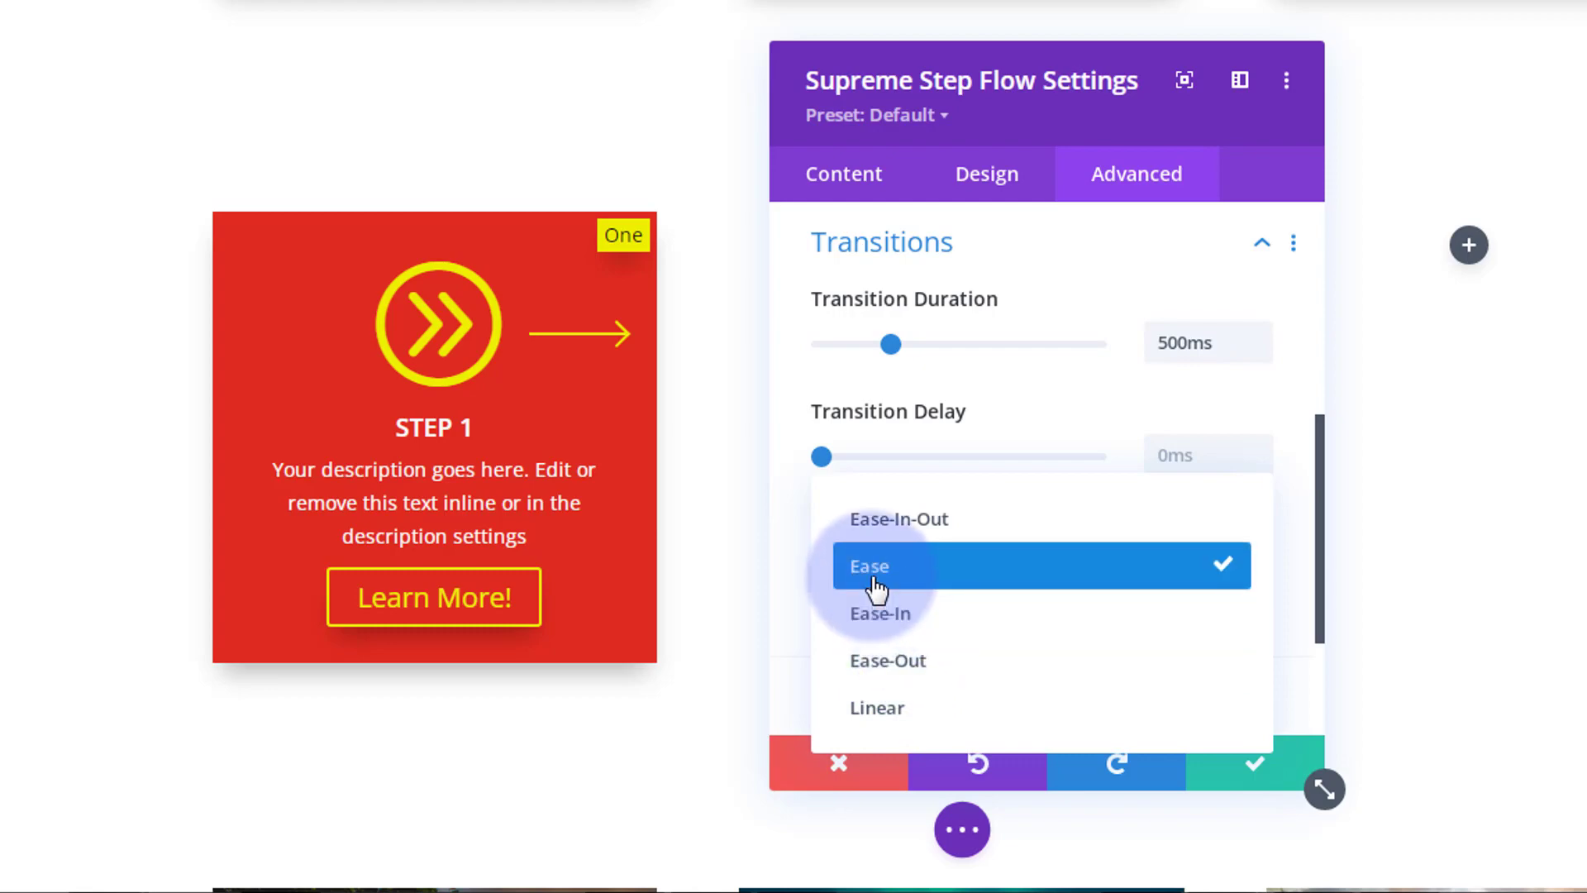
{"action": "left_click", "coordinate": [886, 535]}
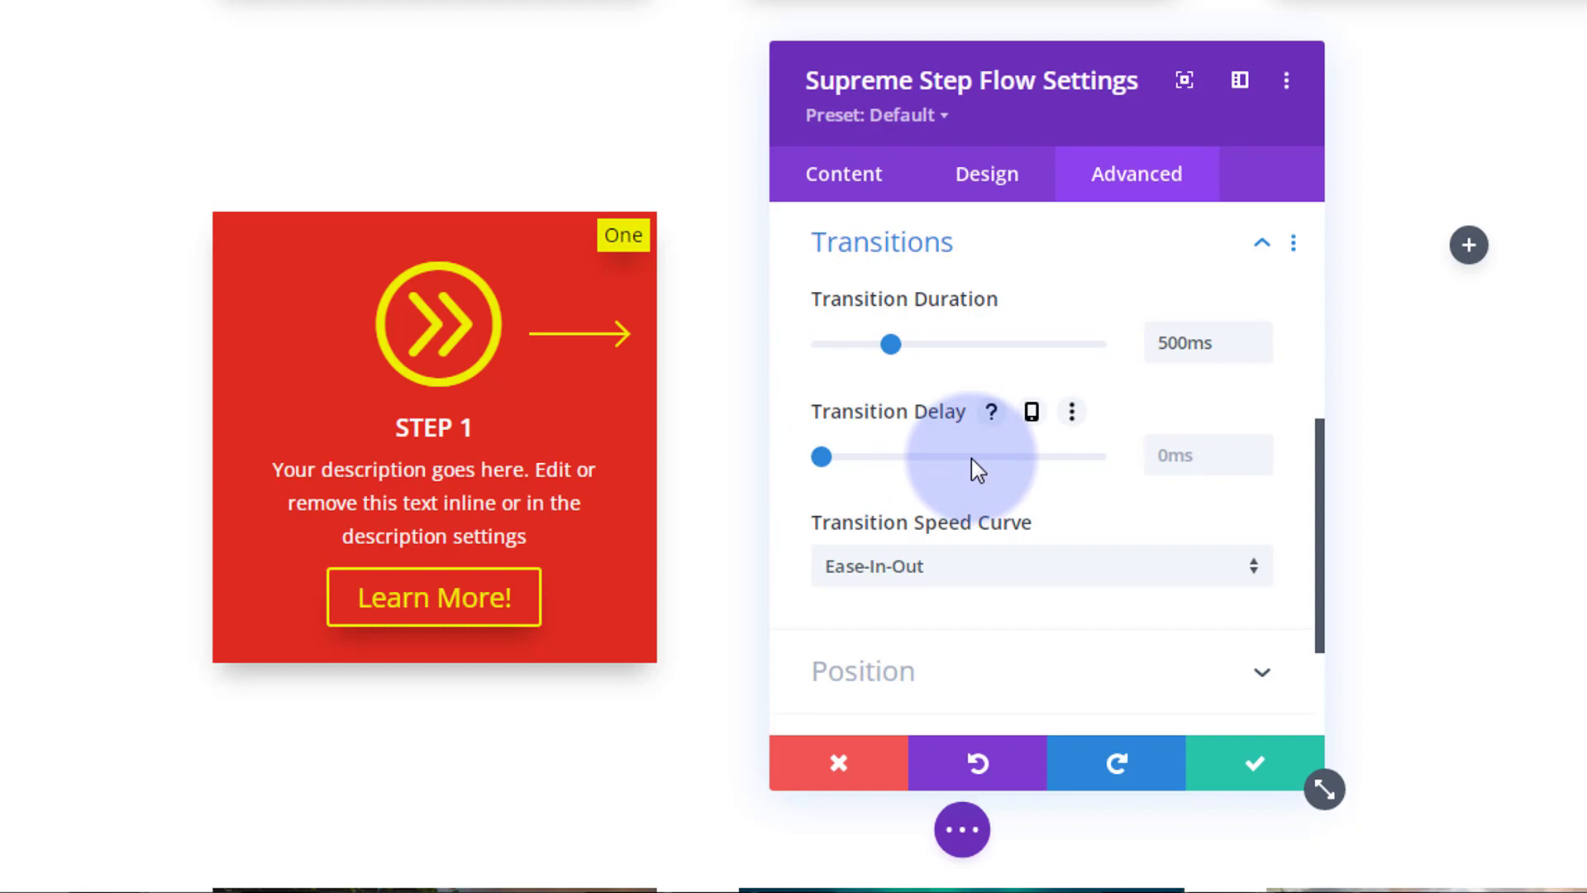
Step: Set the Step 1 card's hover transform scale to 110%, leaving normal scale at 100%
{"action": "left_click", "coordinate": [1003, 184]}
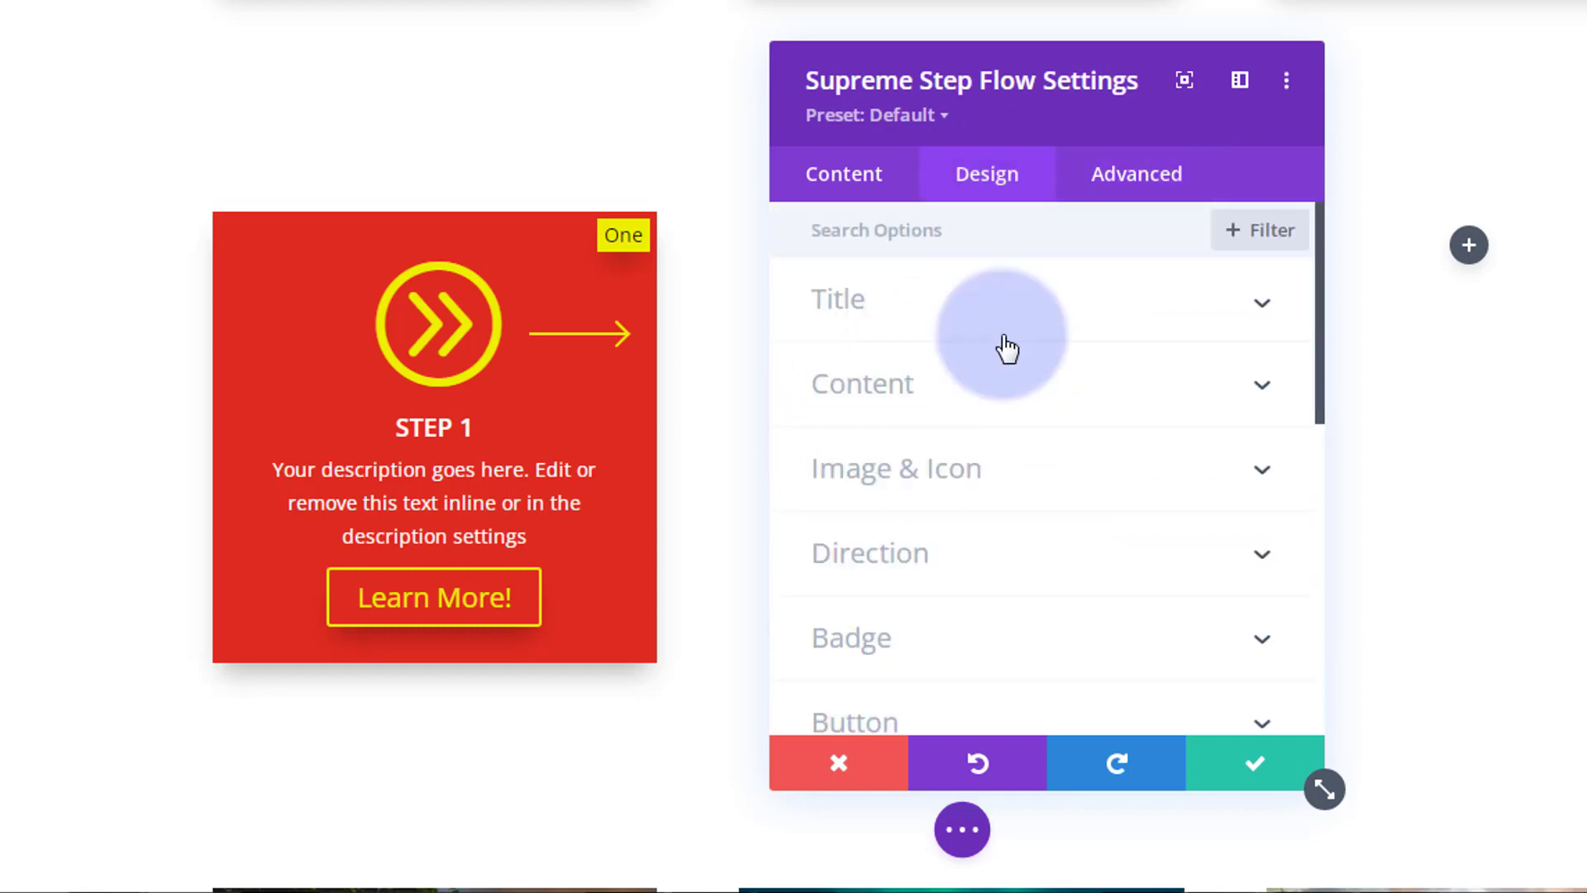
{"action": "scroll", "coordinate": [1009, 352], "scroll_direction": "down", "scroll_amount": 6}
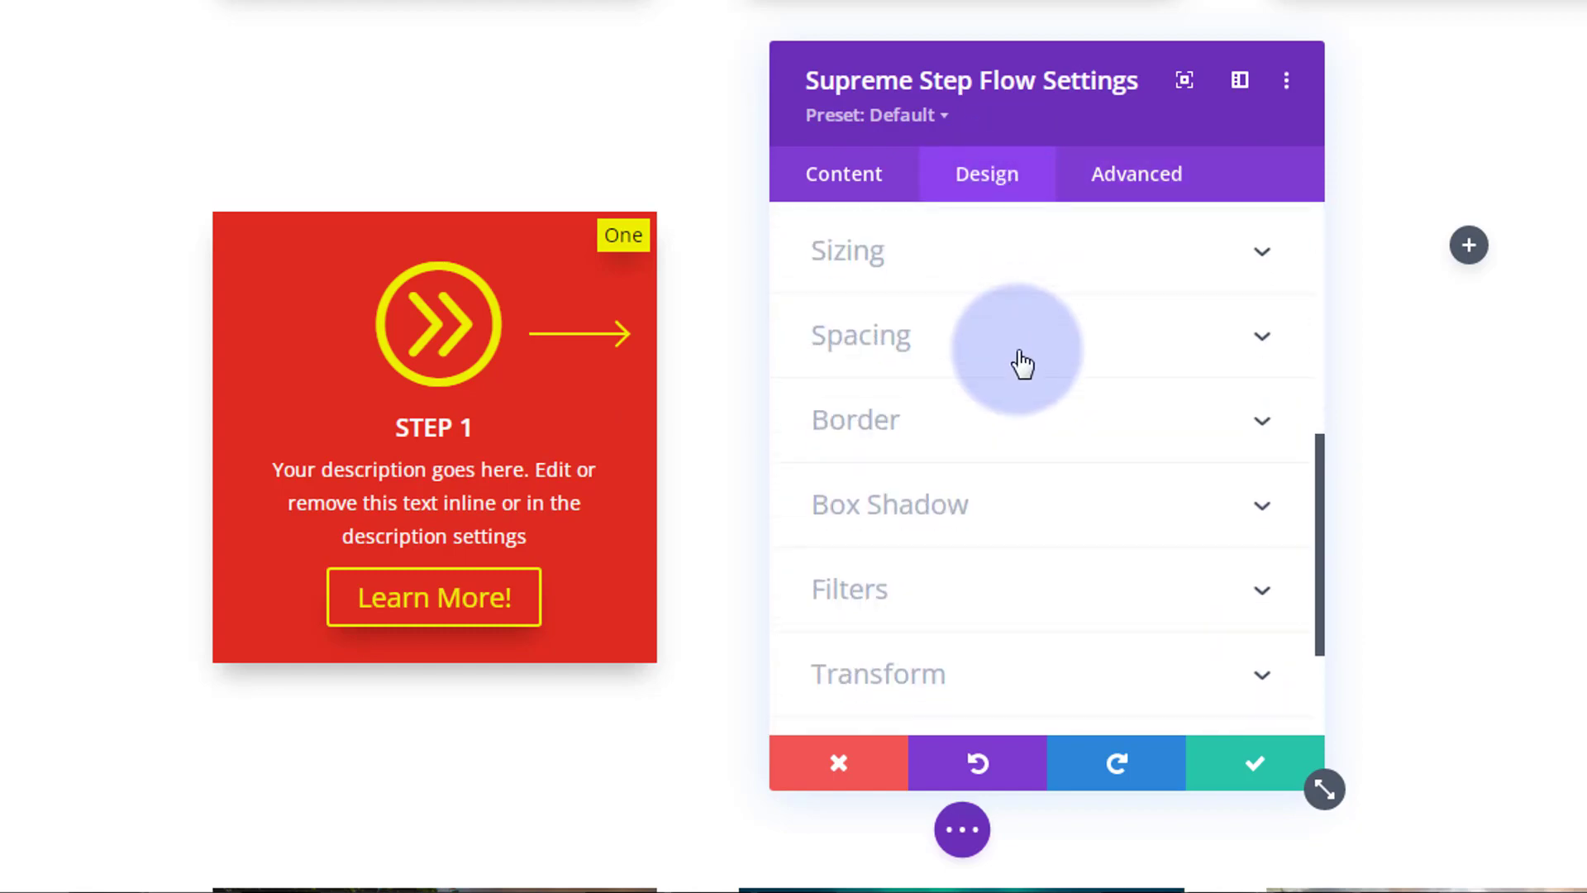
{"action": "scroll", "coordinate": [1021, 362], "scroll_direction": "down", "scroll_amount": 3}
{"action": "left_click", "coordinate": [1022, 506]}
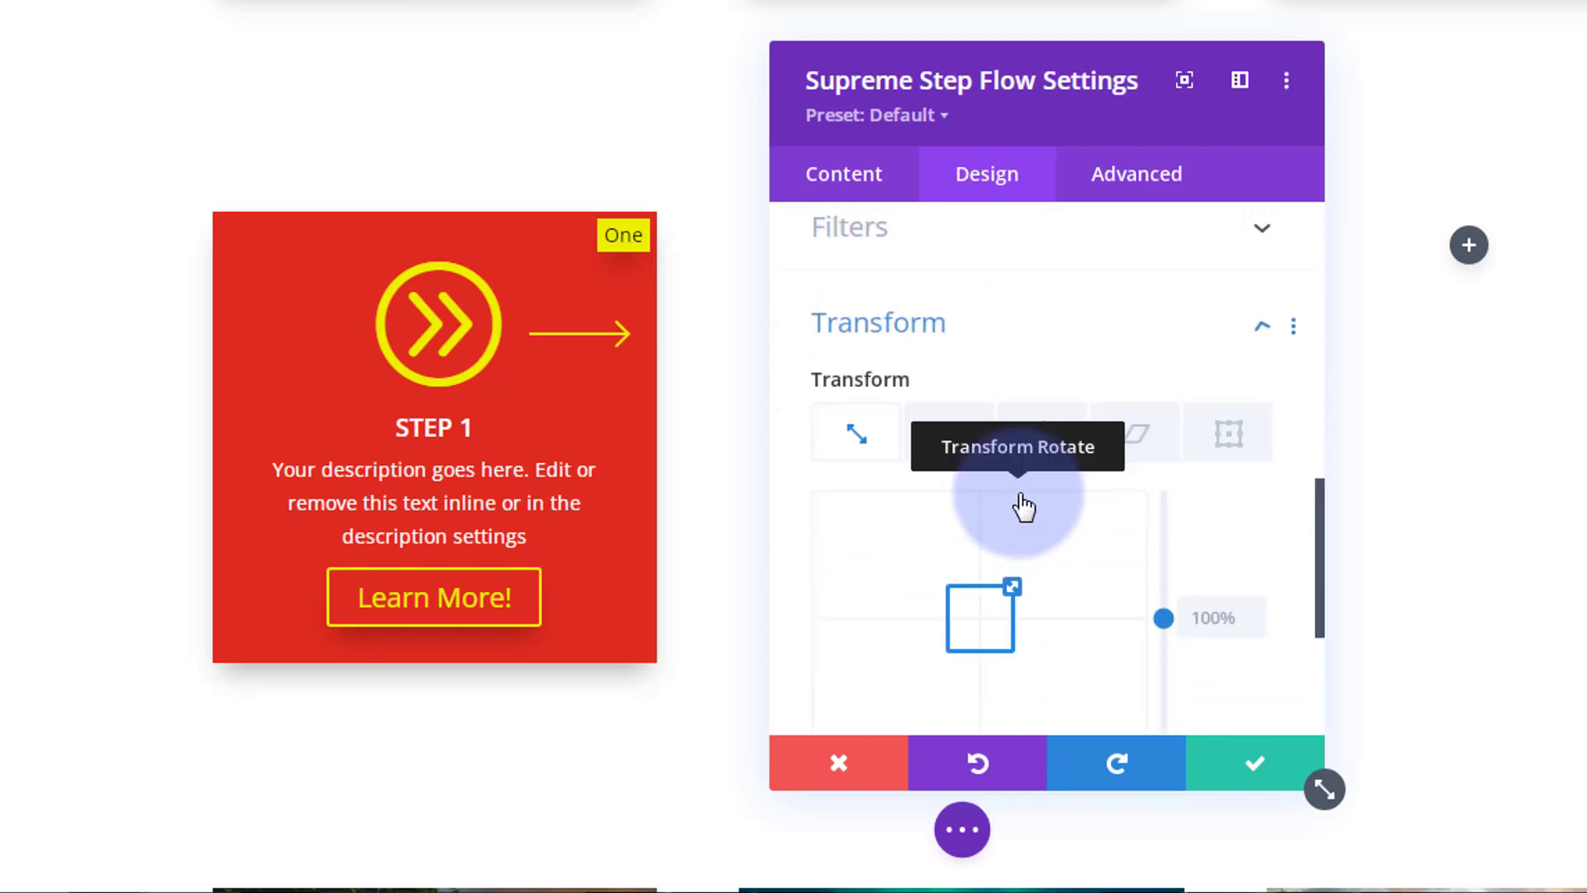
{"action": "scroll", "coordinate": [1024, 506], "scroll_direction": "down", "scroll_amount": 1}
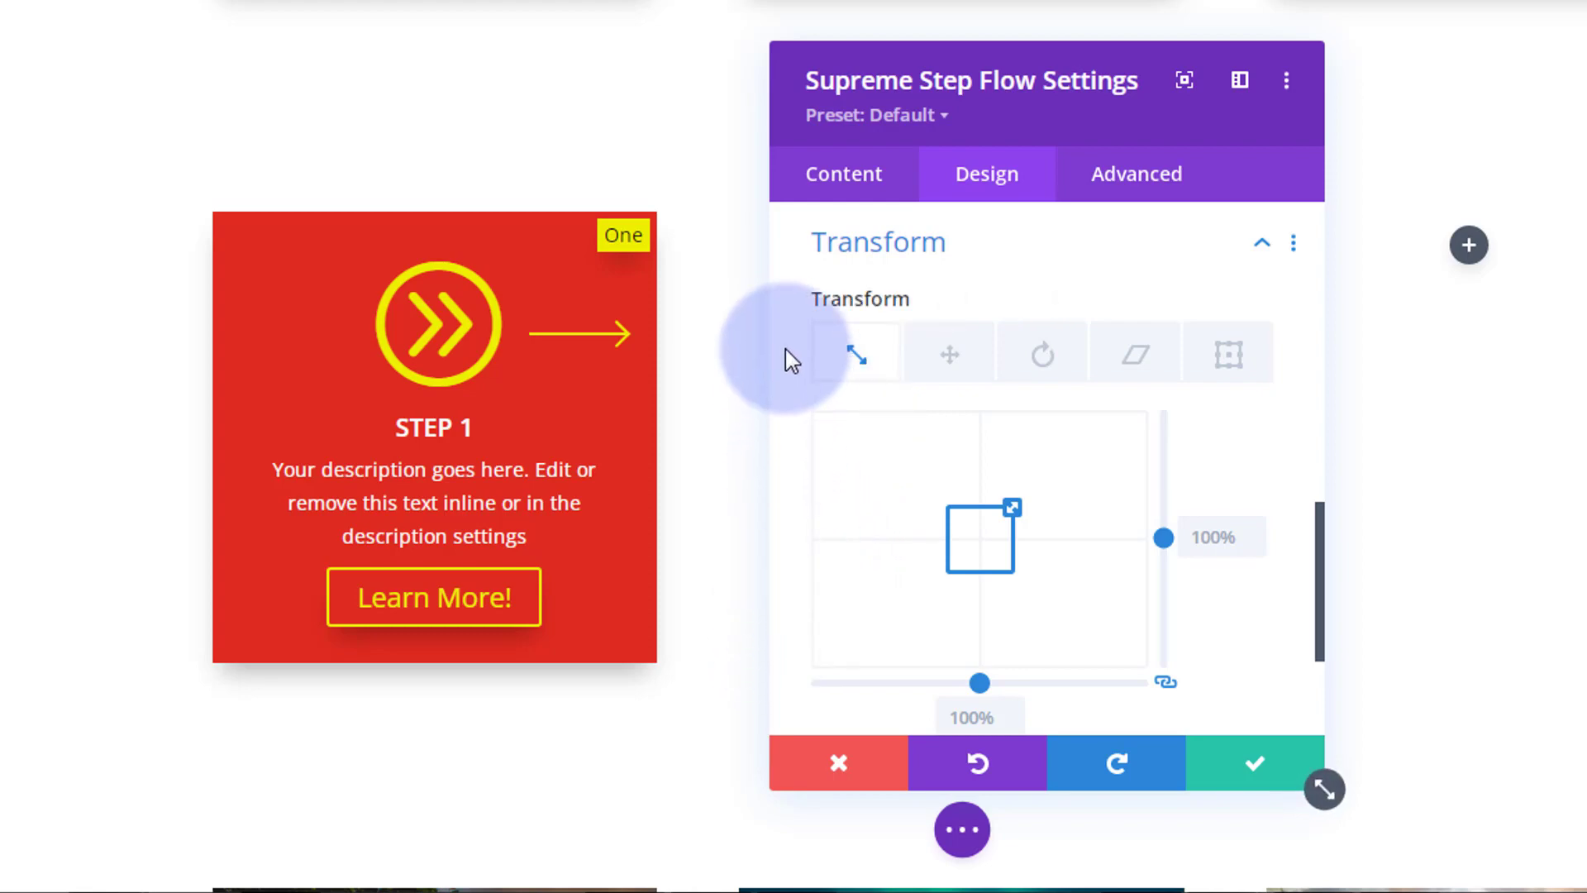
{"action": "mouse_move", "coordinate": [850, 307]}
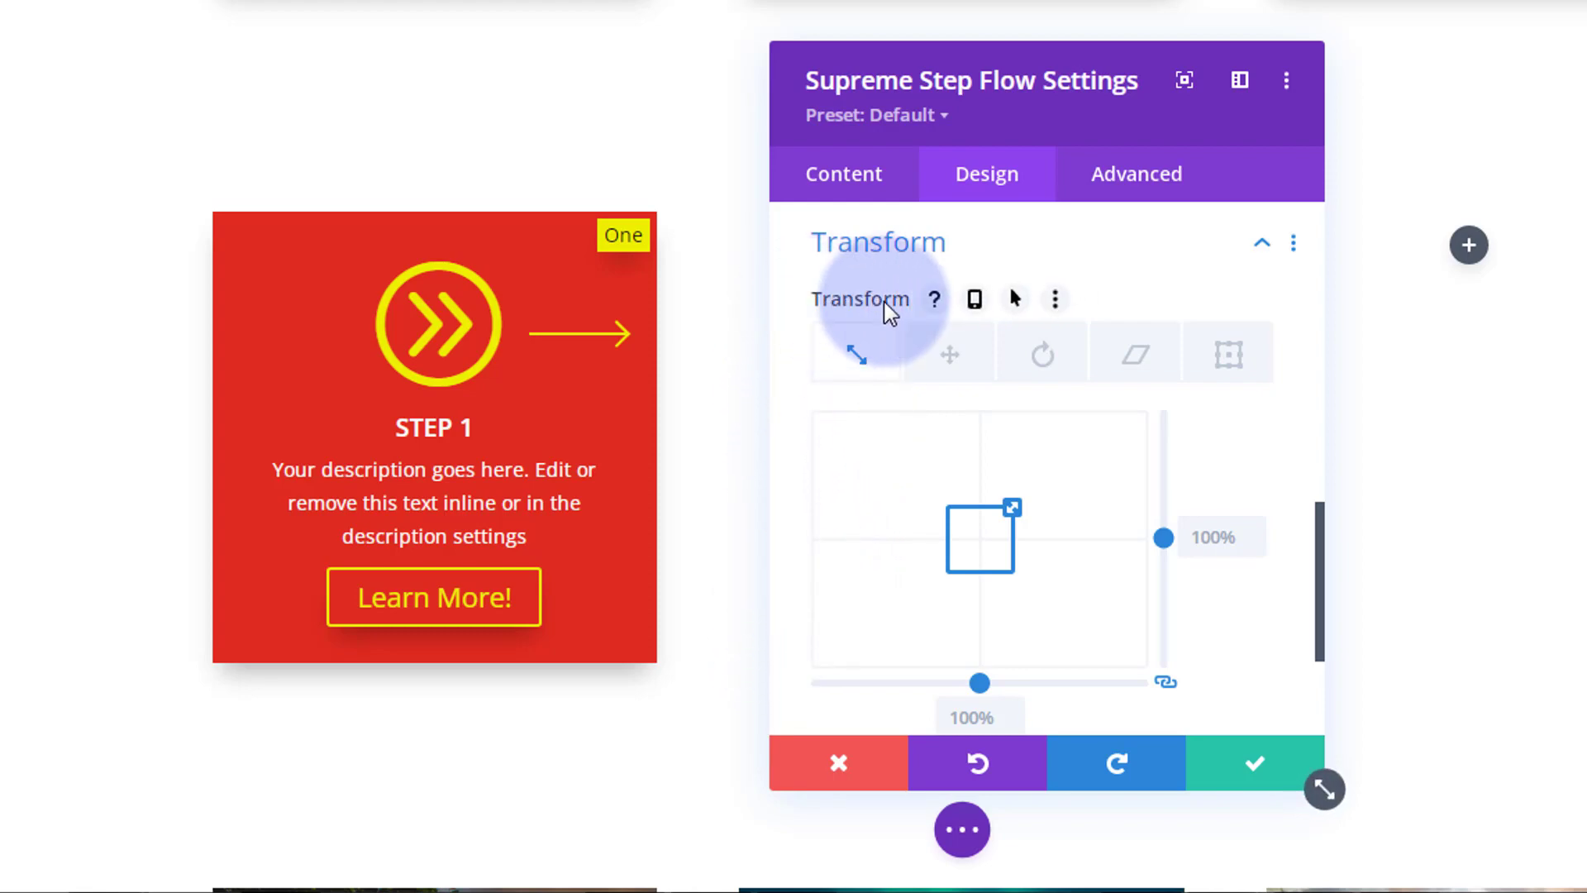
{"action": "left_click", "coordinate": [1016, 303]}
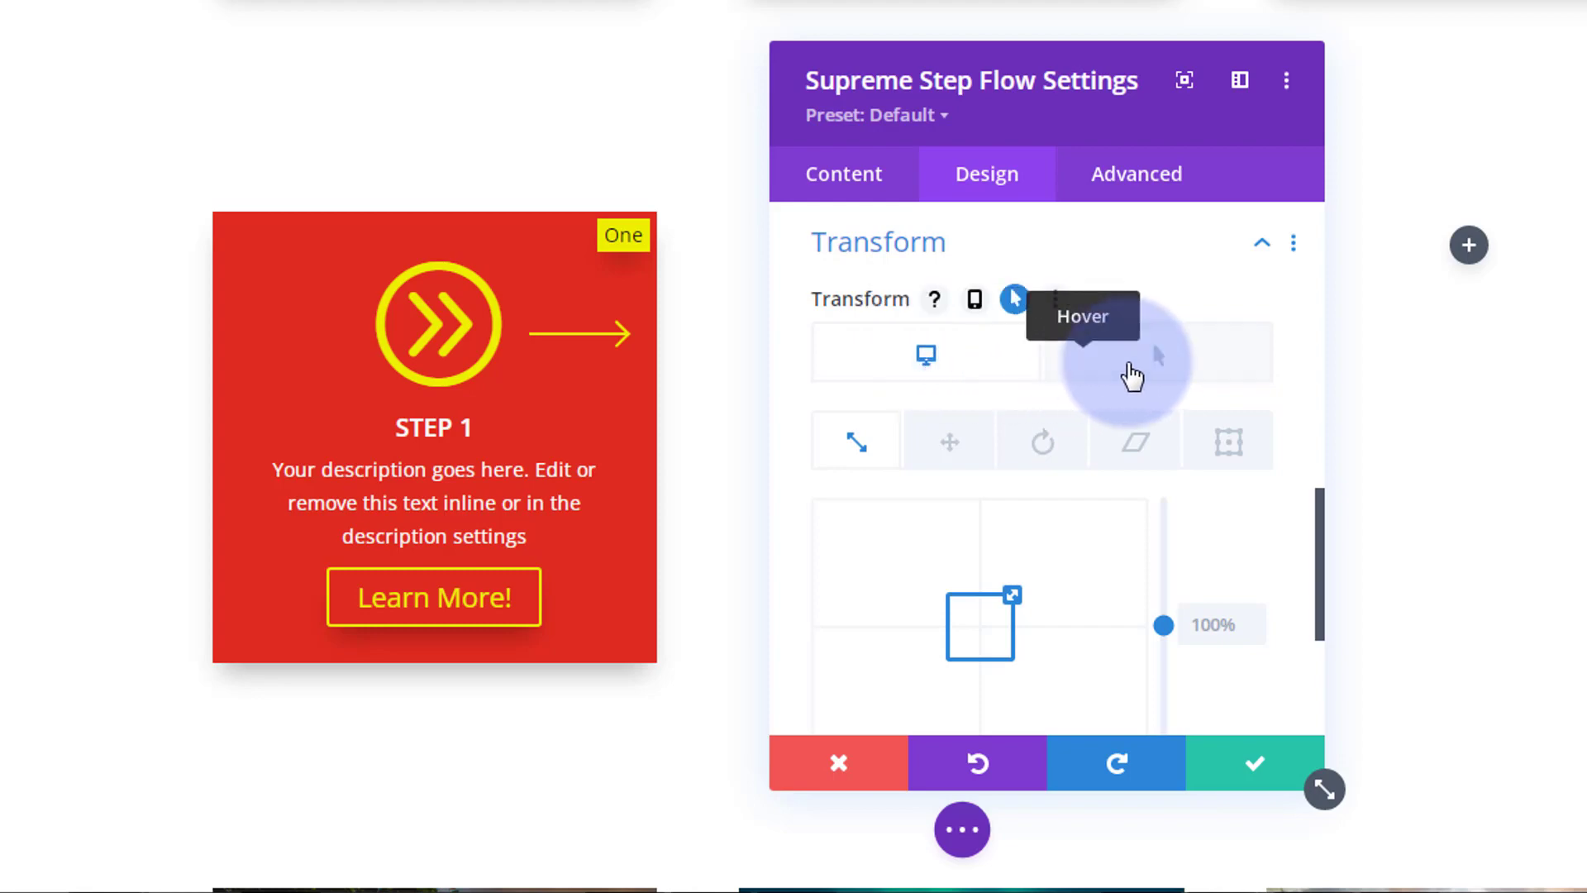
{"action": "left_click", "coordinate": [1133, 376]}
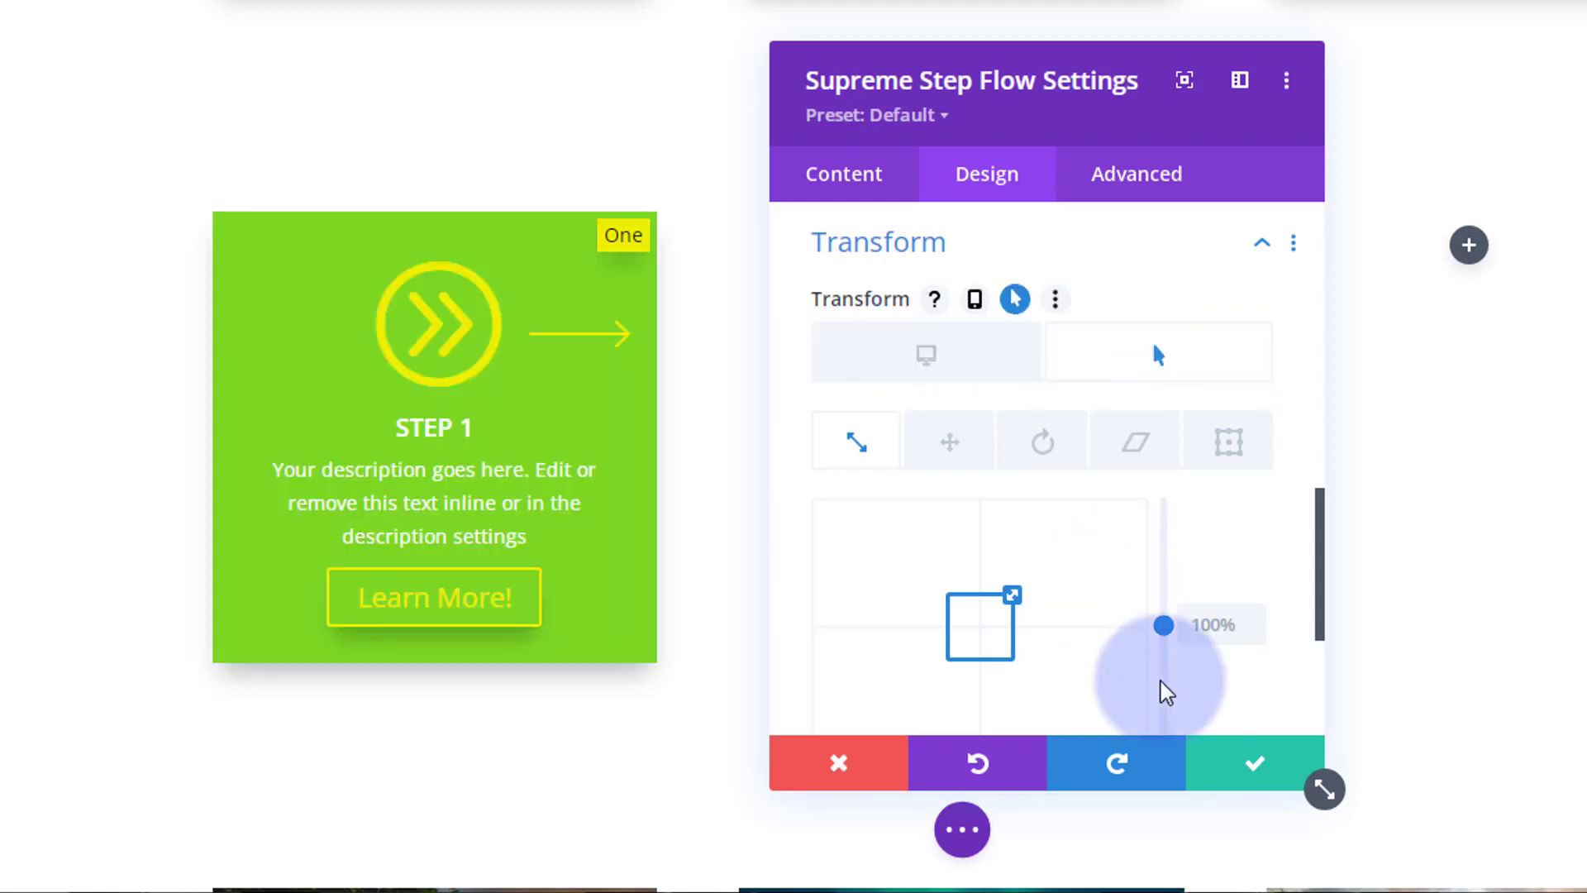
{"action": "scroll", "coordinate": [1236, 645], "scroll_direction": "down", "scroll_amount": 2}
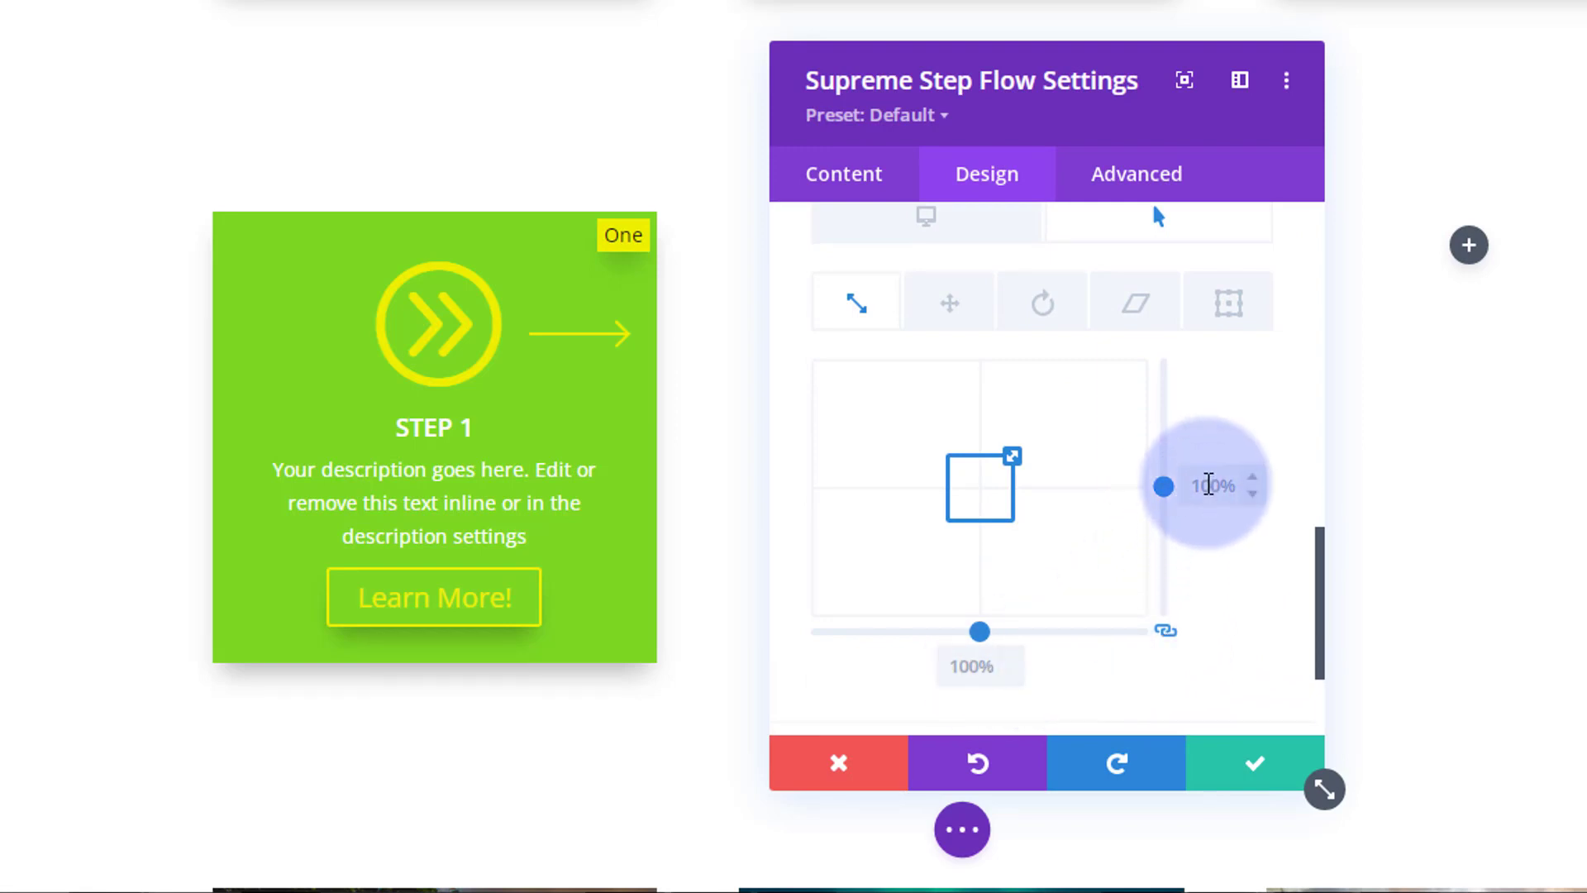
{"action": "left_click", "coordinate": [1207, 485]}
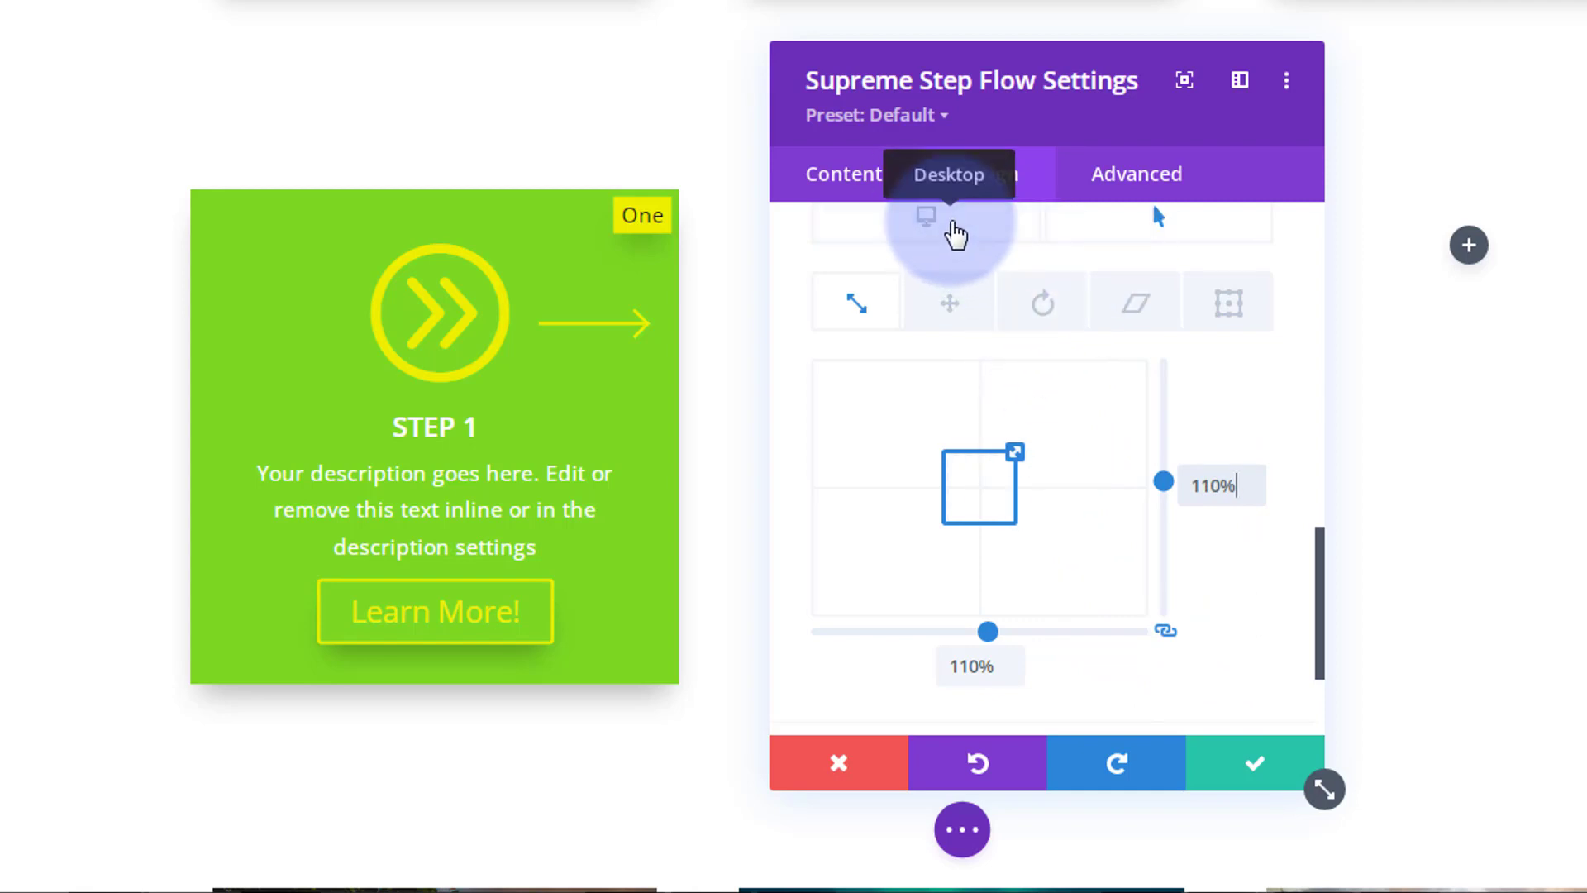
{"action": "left_click", "coordinate": [951, 222]}
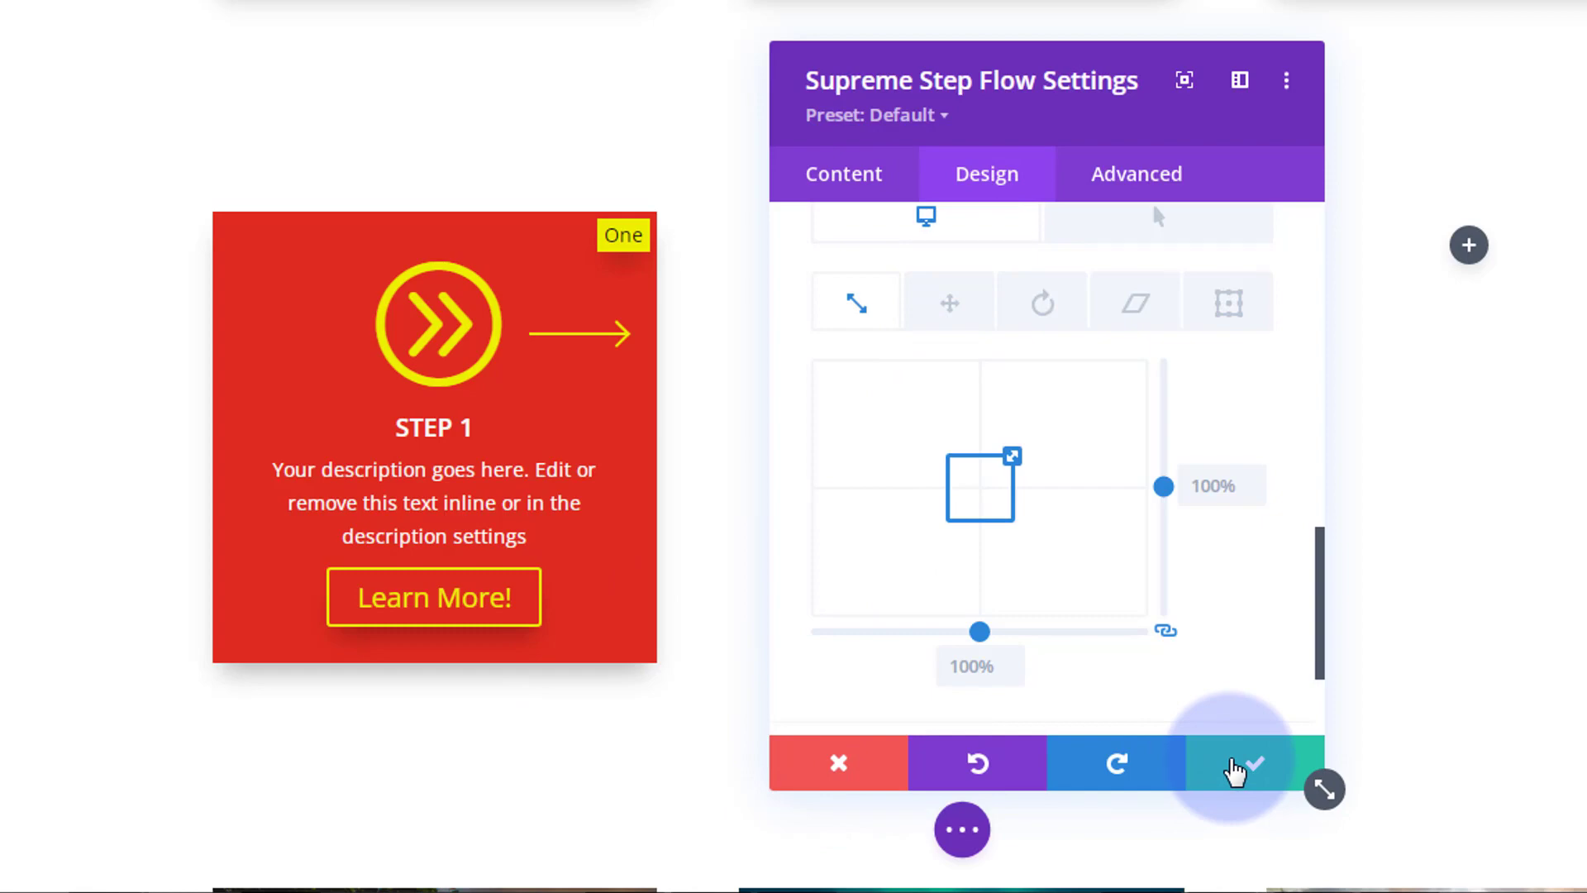
Step: Save the Step Flow settings, recheck Step 1's Sizing options, and save again
{"action": "left_click", "coordinate": [1235, 769]}
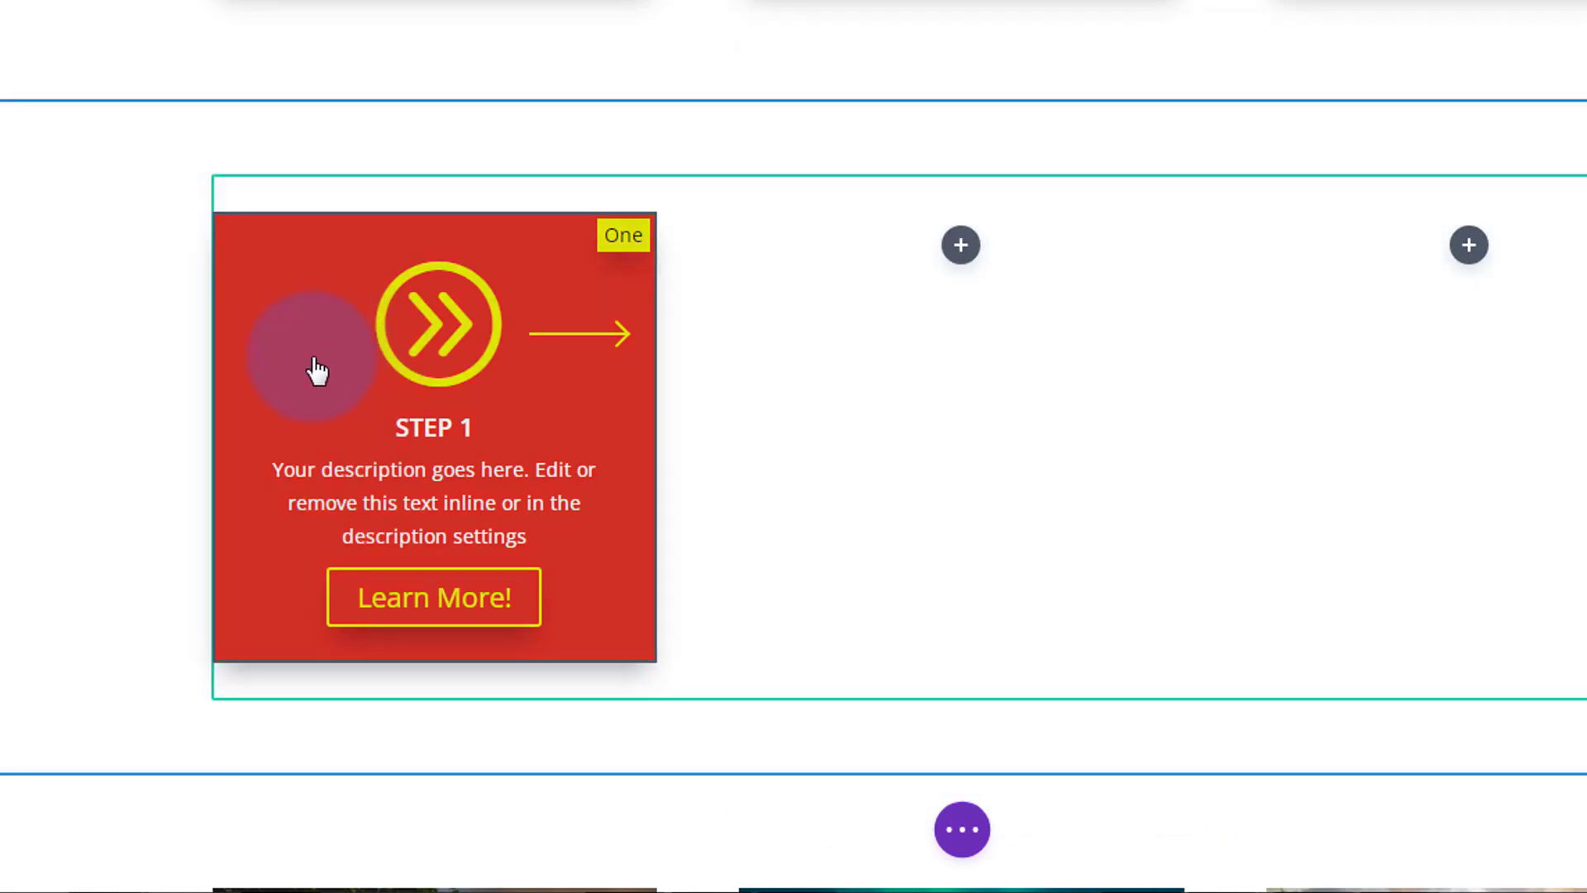
{"action": "mouse_move", "coordinate": [313, 367]}
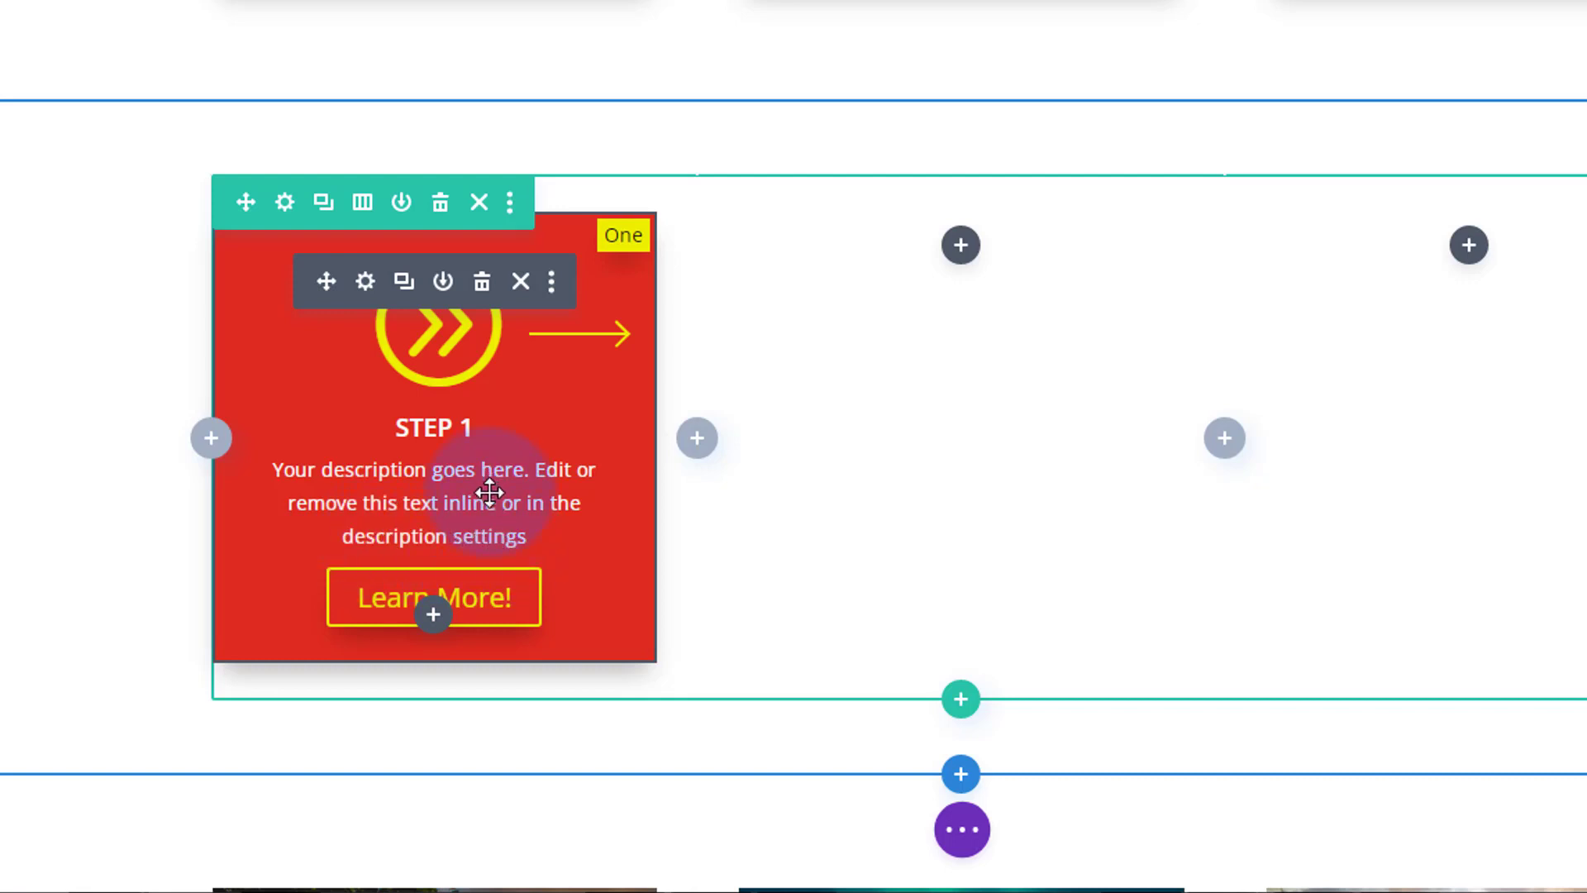
{"action": "left_click", "coordinate": [366, 281]}
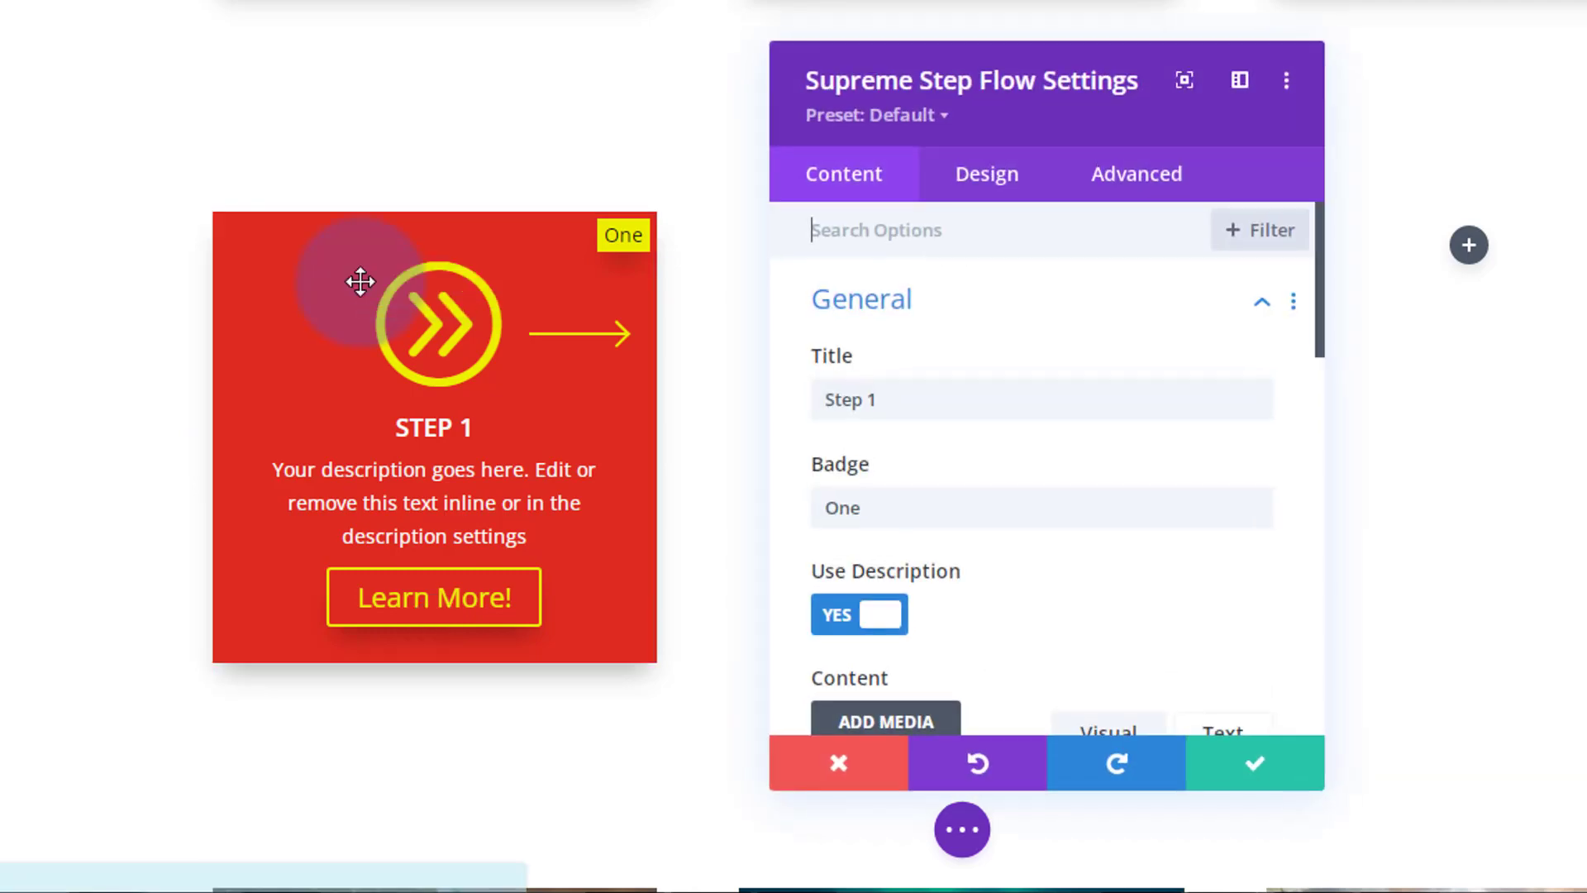
{"action": "left_click", "coordinate": [1006, 188]}
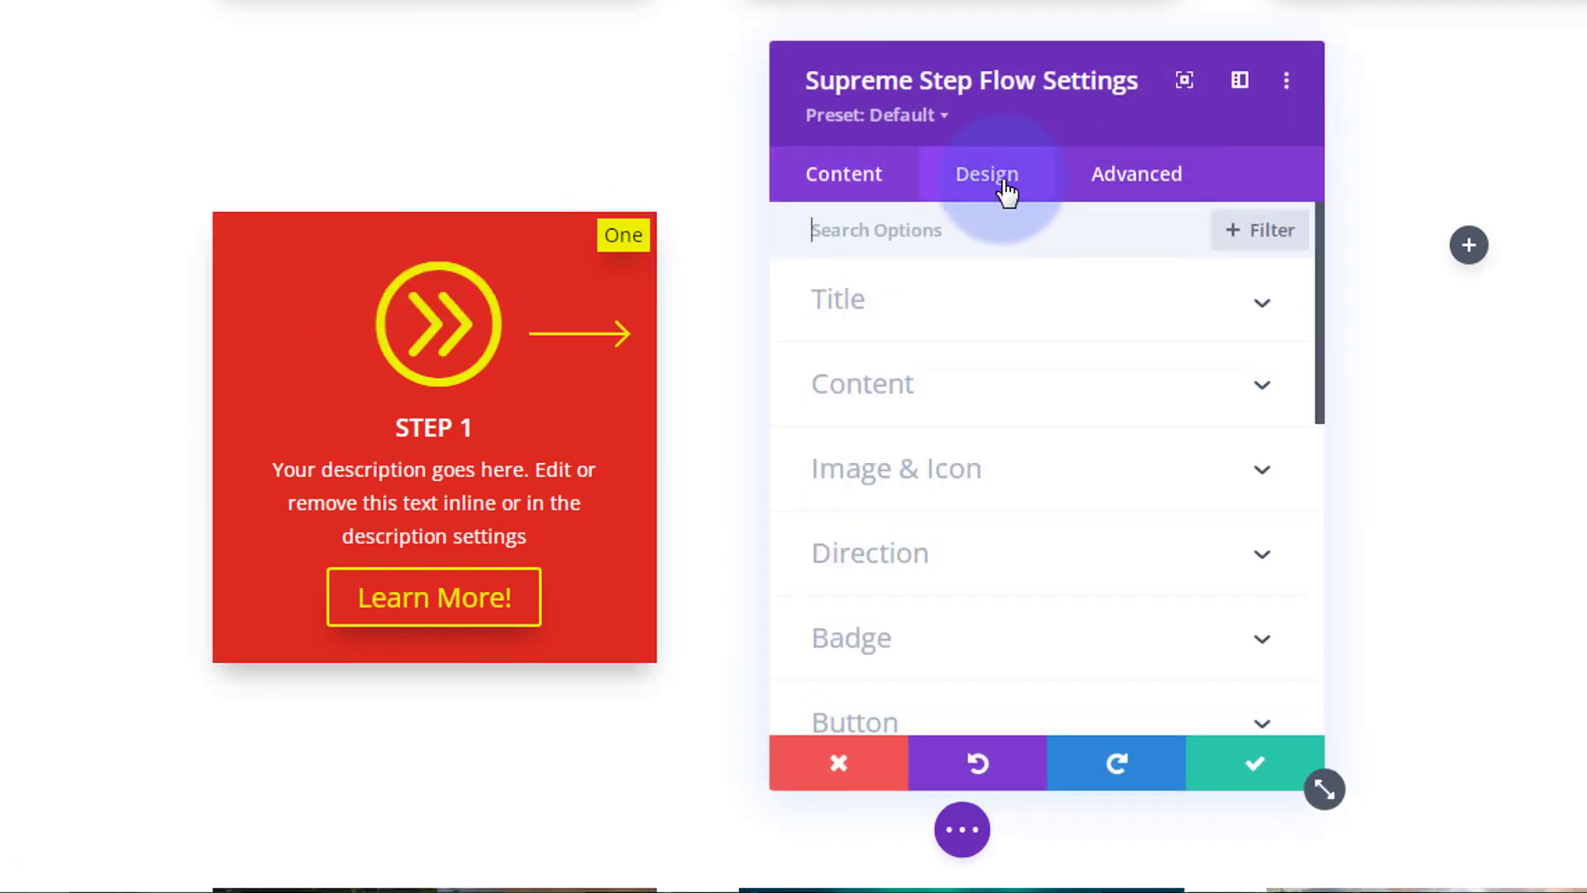
{"action": "scroll", "coordinate": [979, 463], "scroll_direction": "down", "scroll_amount": 2}
{"action": "scroll", "coordinate": [981, 460], "scroll_direction": "down", "scroll_amount": 4}
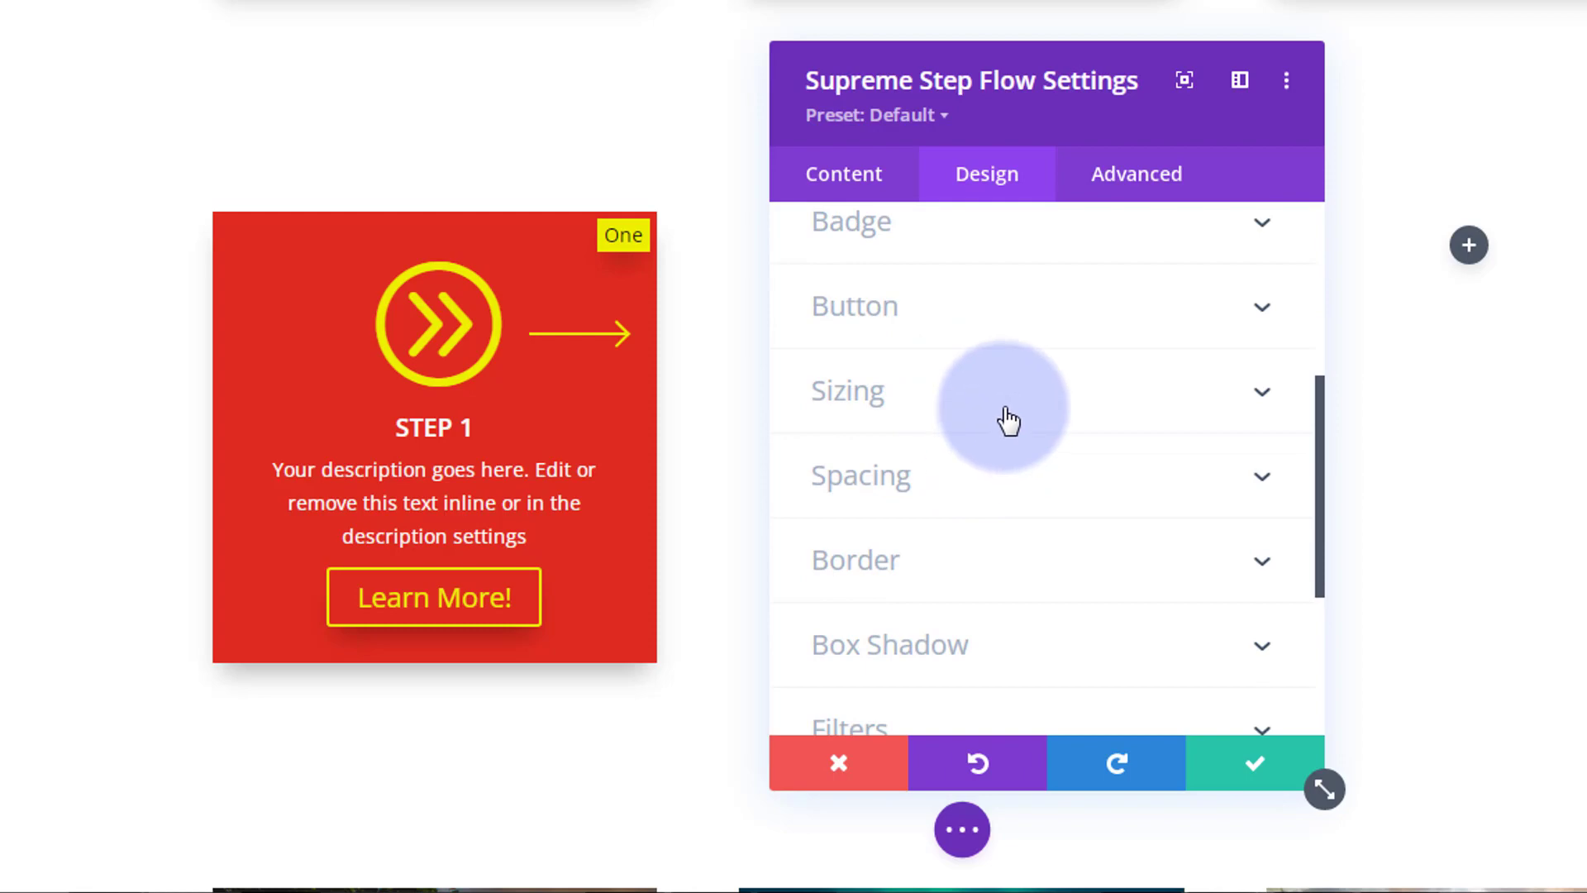
{"action": "left_click", "coordinate": [1006, 422]}
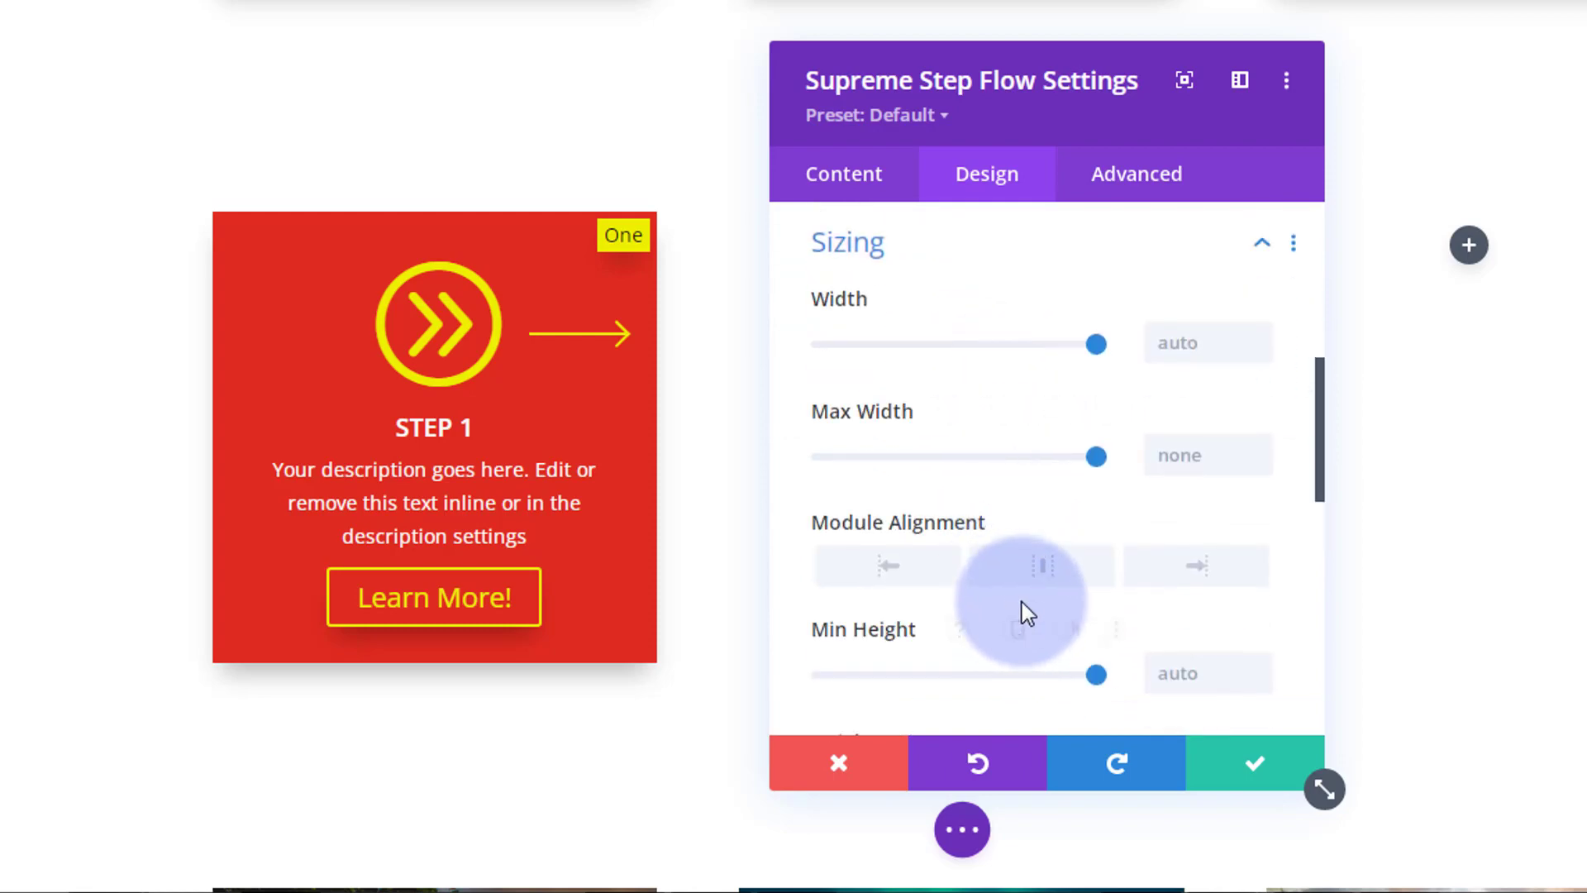
{"action": "scroll", "coordinate": [1021, 616], "scroll_direction": "down", "scroll_amount": 4}
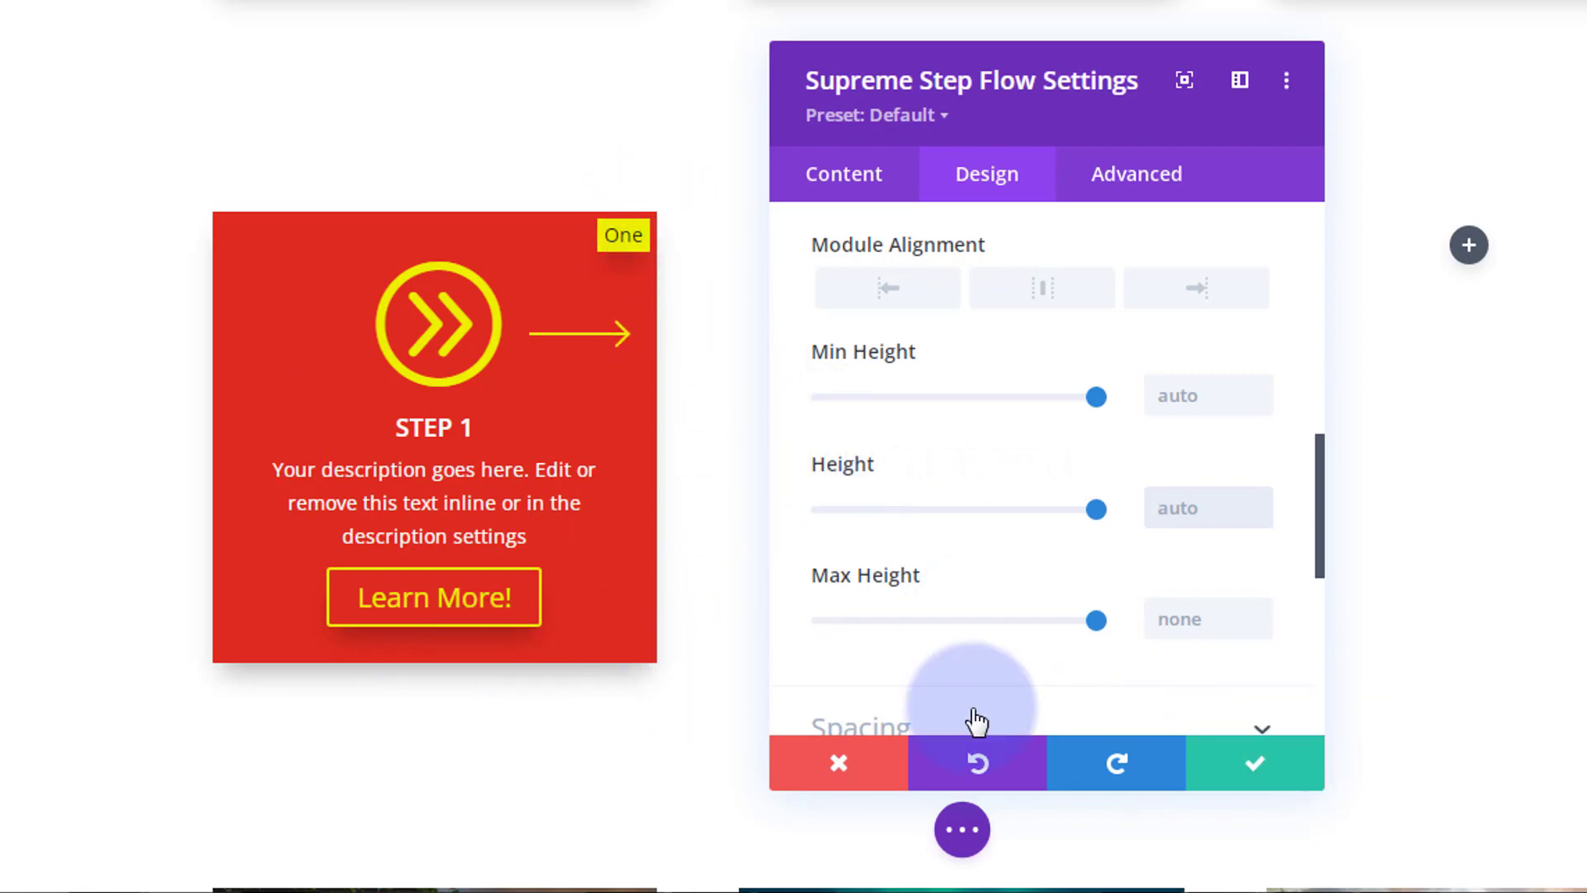
{"action": "left_click", "coordinate": [1259, 775]}
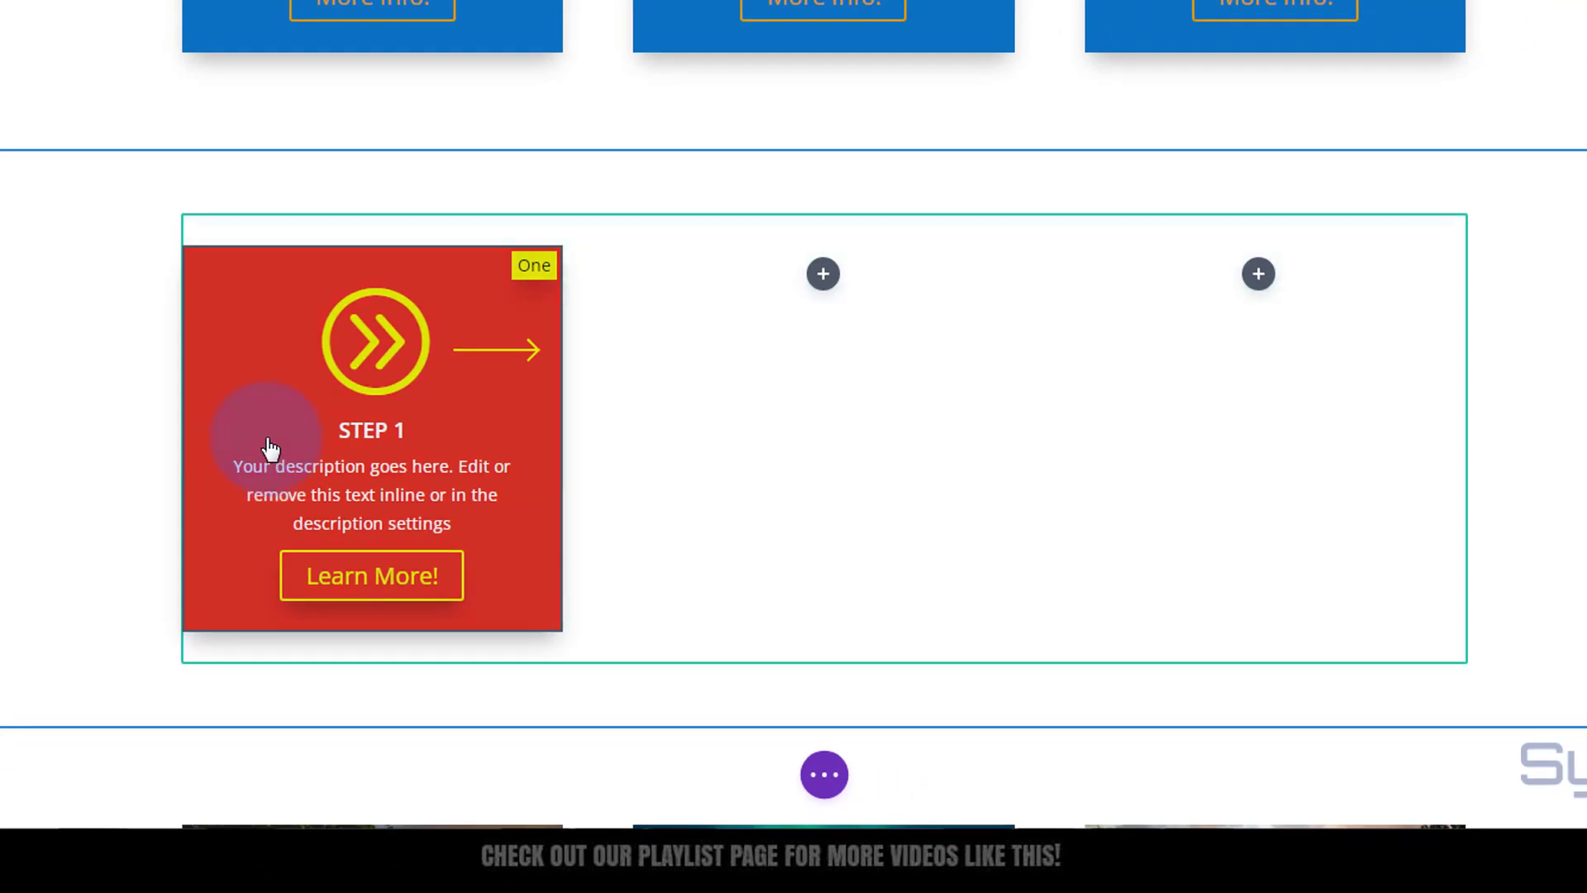
Step: Duplicate the STEP 1 card and place the copies in the middle and right columns
{"action": "mouse_move", "coordinate": [265, 439]}
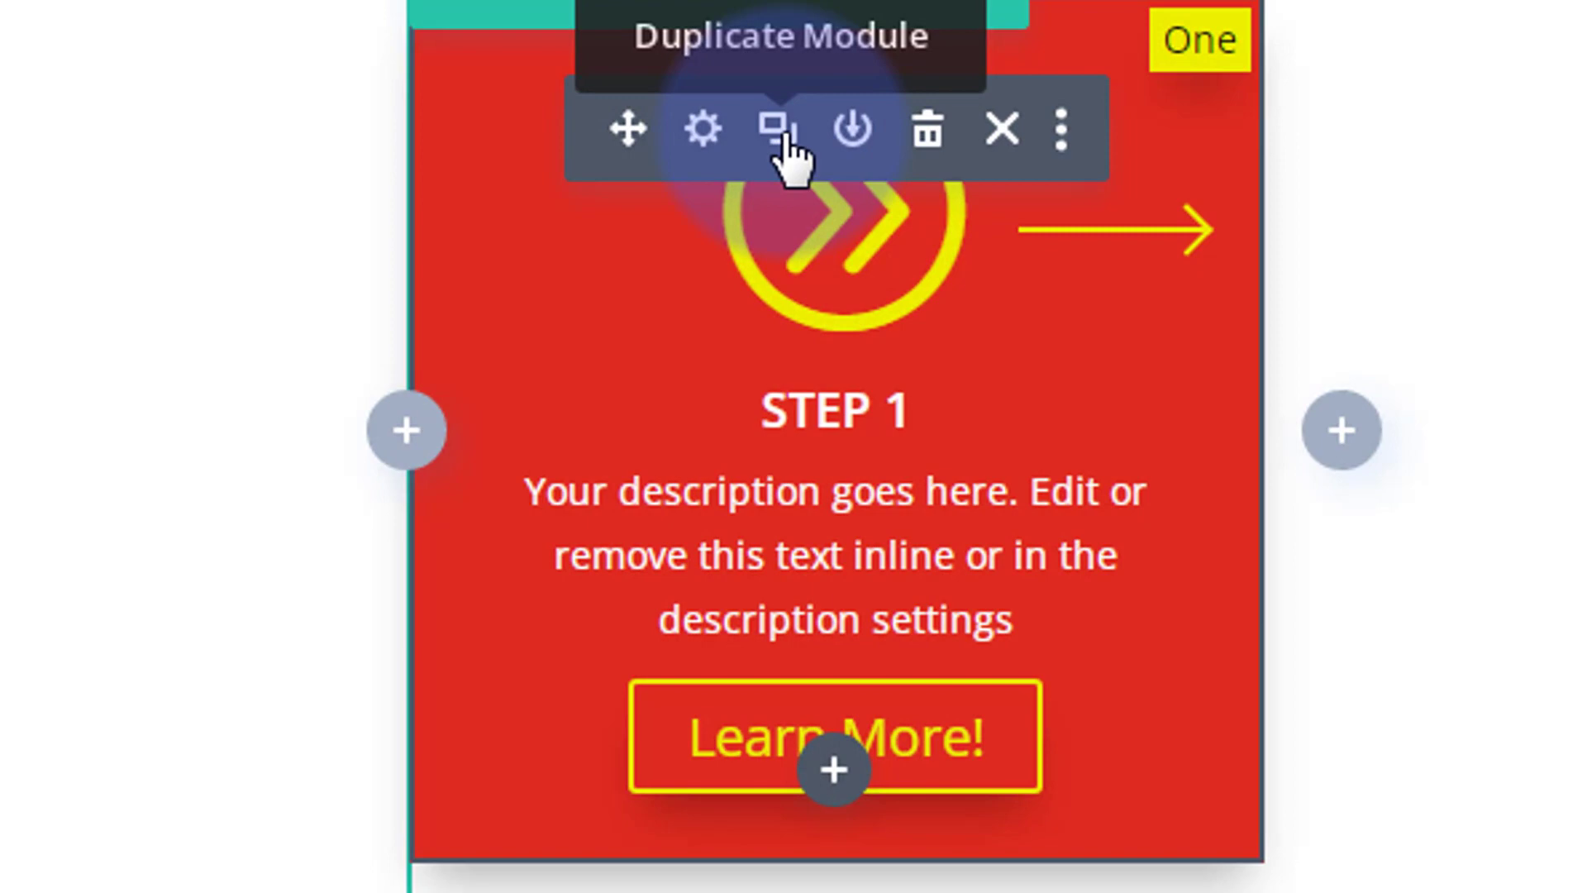
{"action": "left_click", "coordinate": [777, 129]}
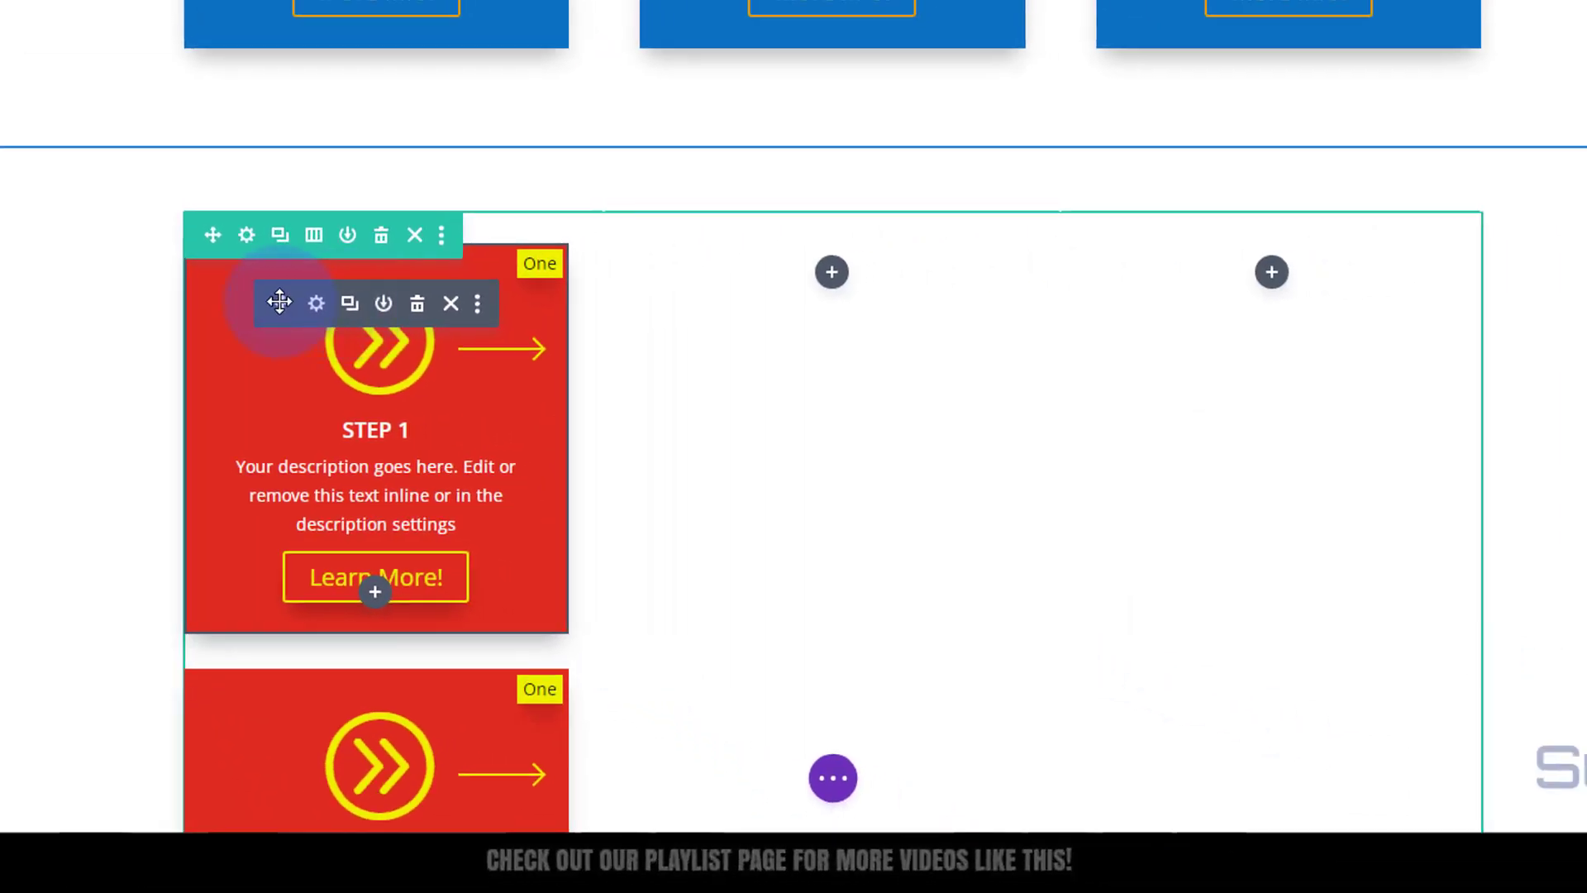
{"action": "left_click_drag", "start_coordinate": [279, 302], "coordinate": [236, 291]}
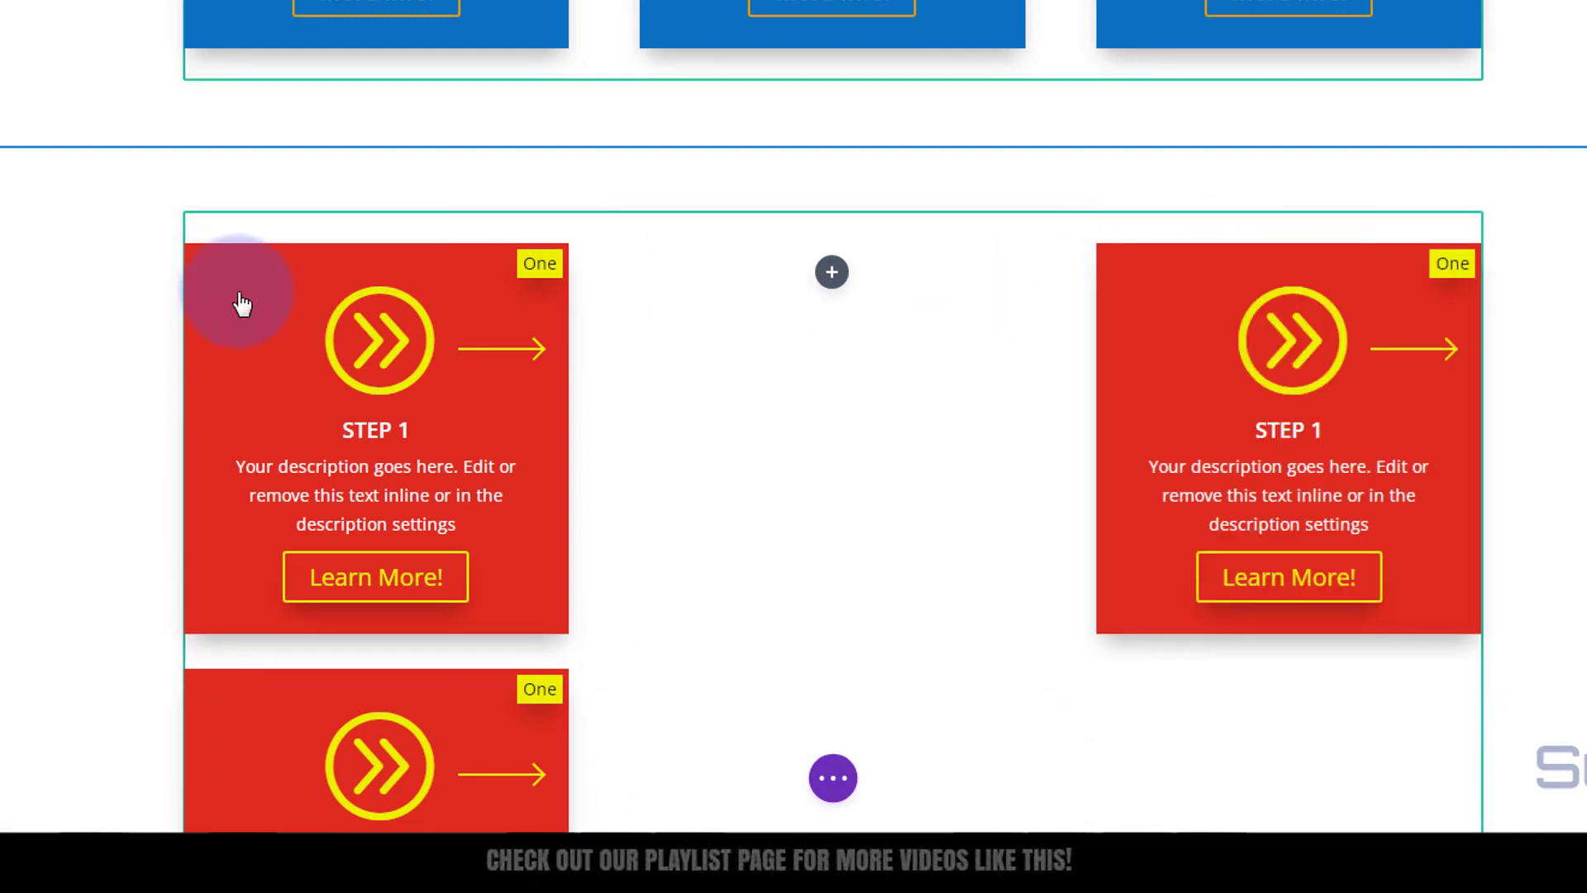
{"action": "mouse_move", "coordinate": [239, 294]}
{"action": "left_click_drag", "start_coordinate": [283, 303], "coordinate": [804, 283]}
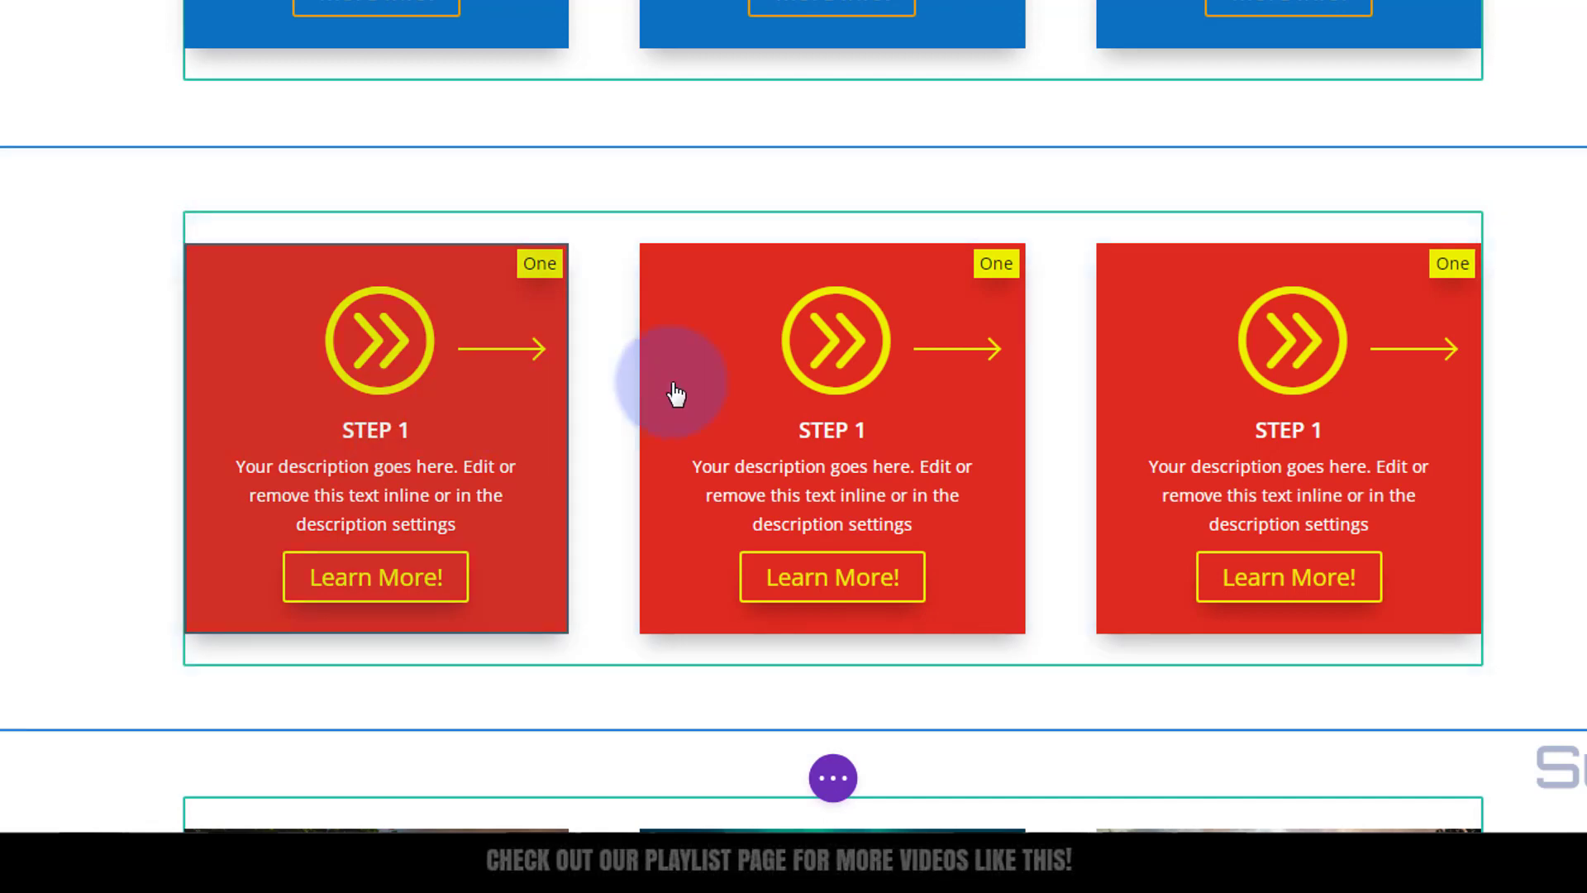
Step: Change the middle card's title to Step 2 and its badge to Two, then save
{"action": "mouse_move", "coordinate": [684, 377]}
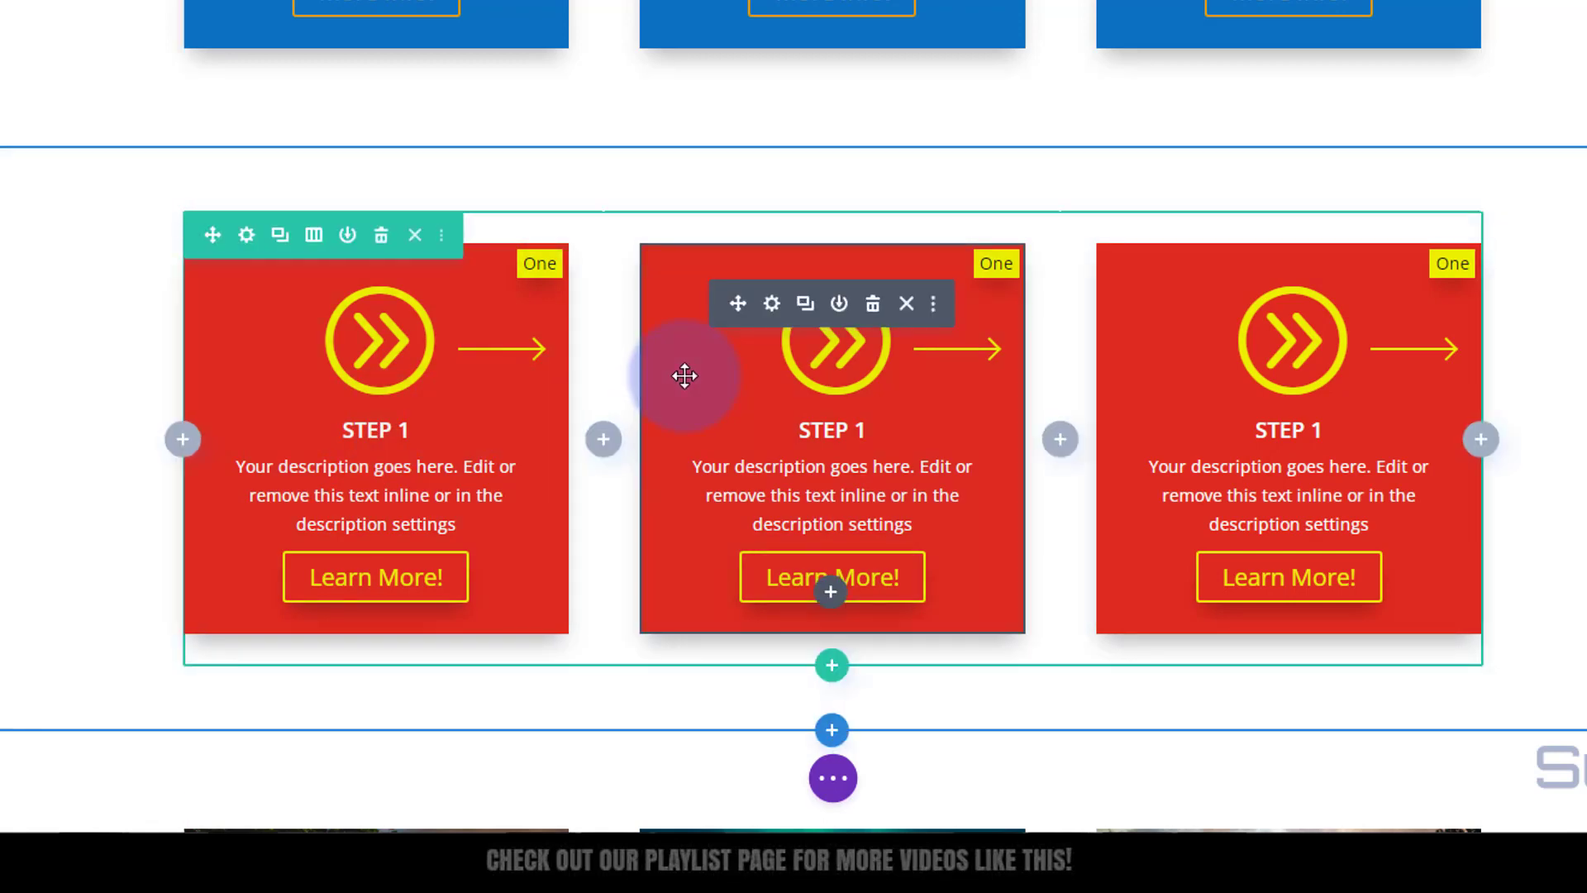
{"action": "left_click", "coordinate": [774, 304]}
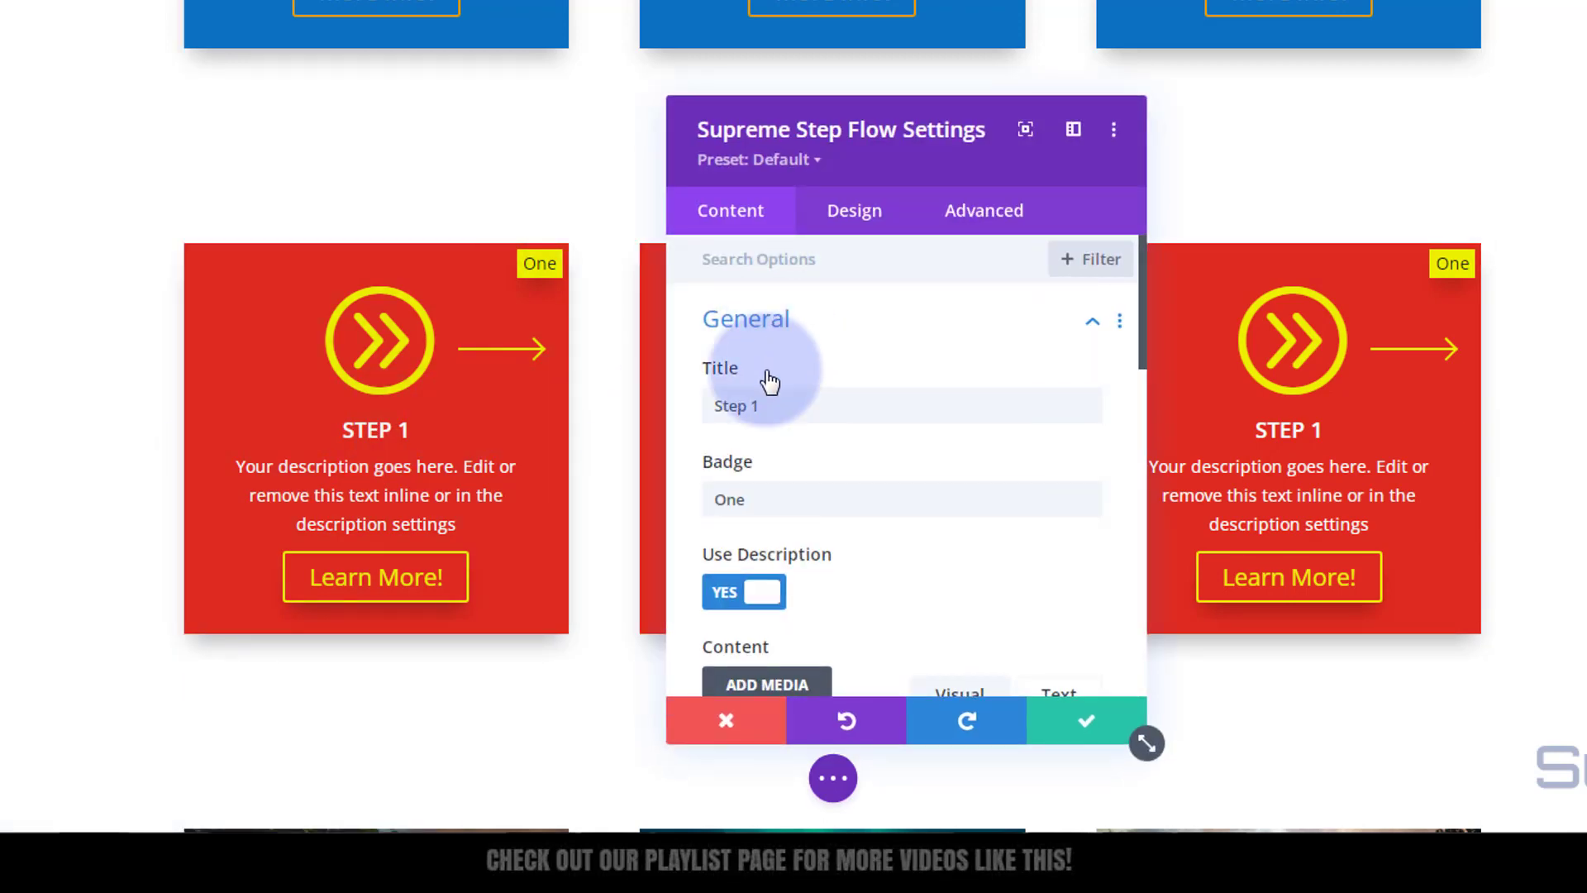
{"action": "double_click", "coordinate": [759, 406]}
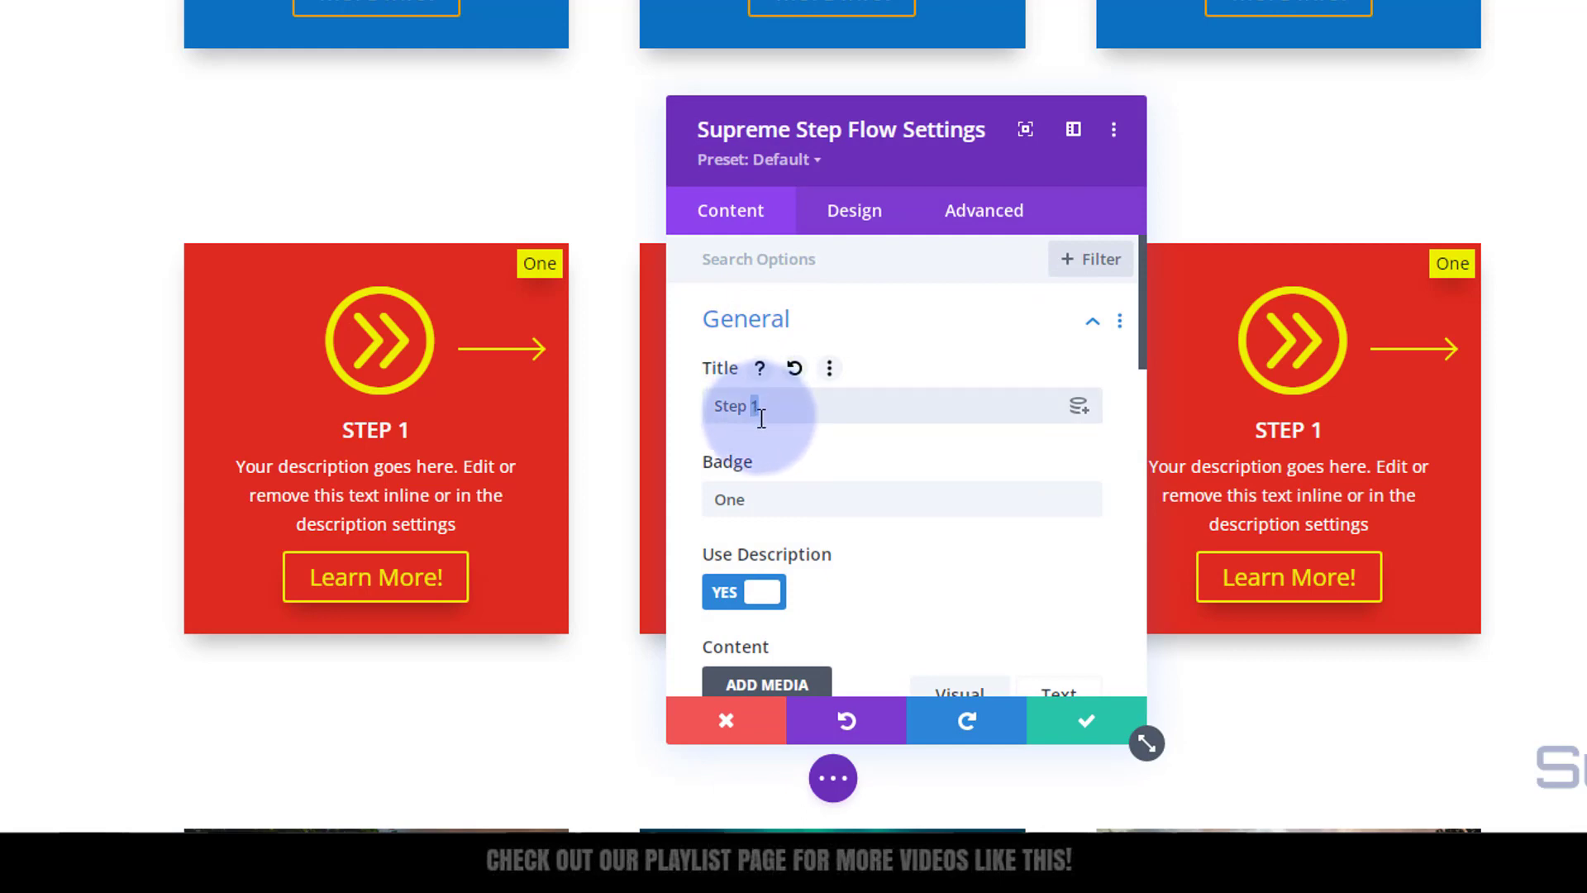
{"action": "type", "text": "2"}
{"action": "left_click_drag", "start_coordinate": [759, 499], "coordinate": [701, 509]}
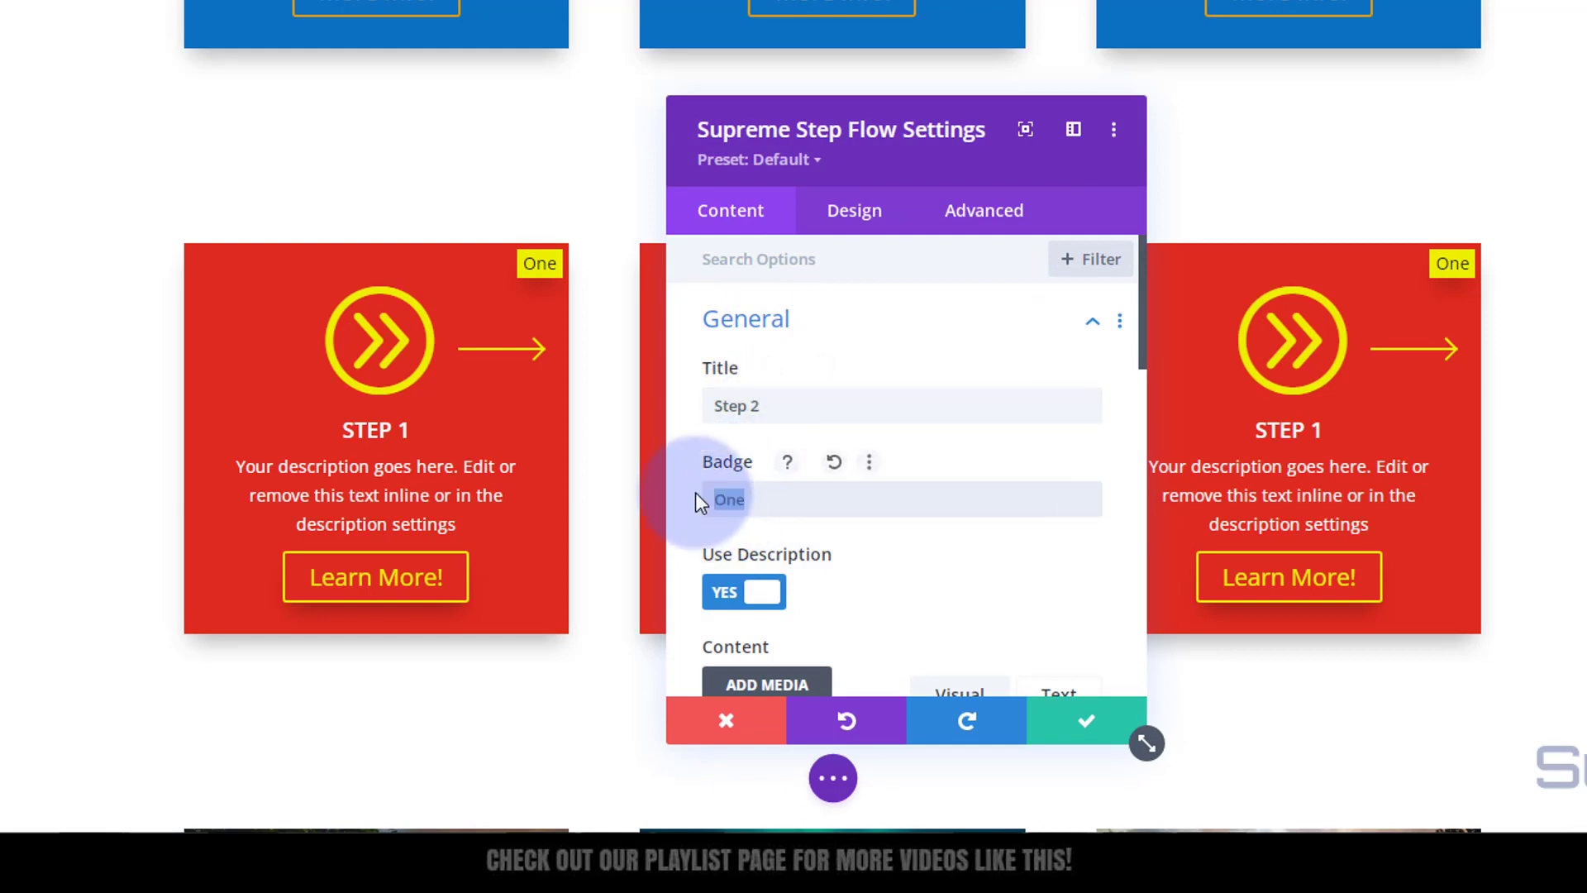
{"action": "type", "text": "Two"}
{"action": "left_click", "coordinate": [1074, 722]}
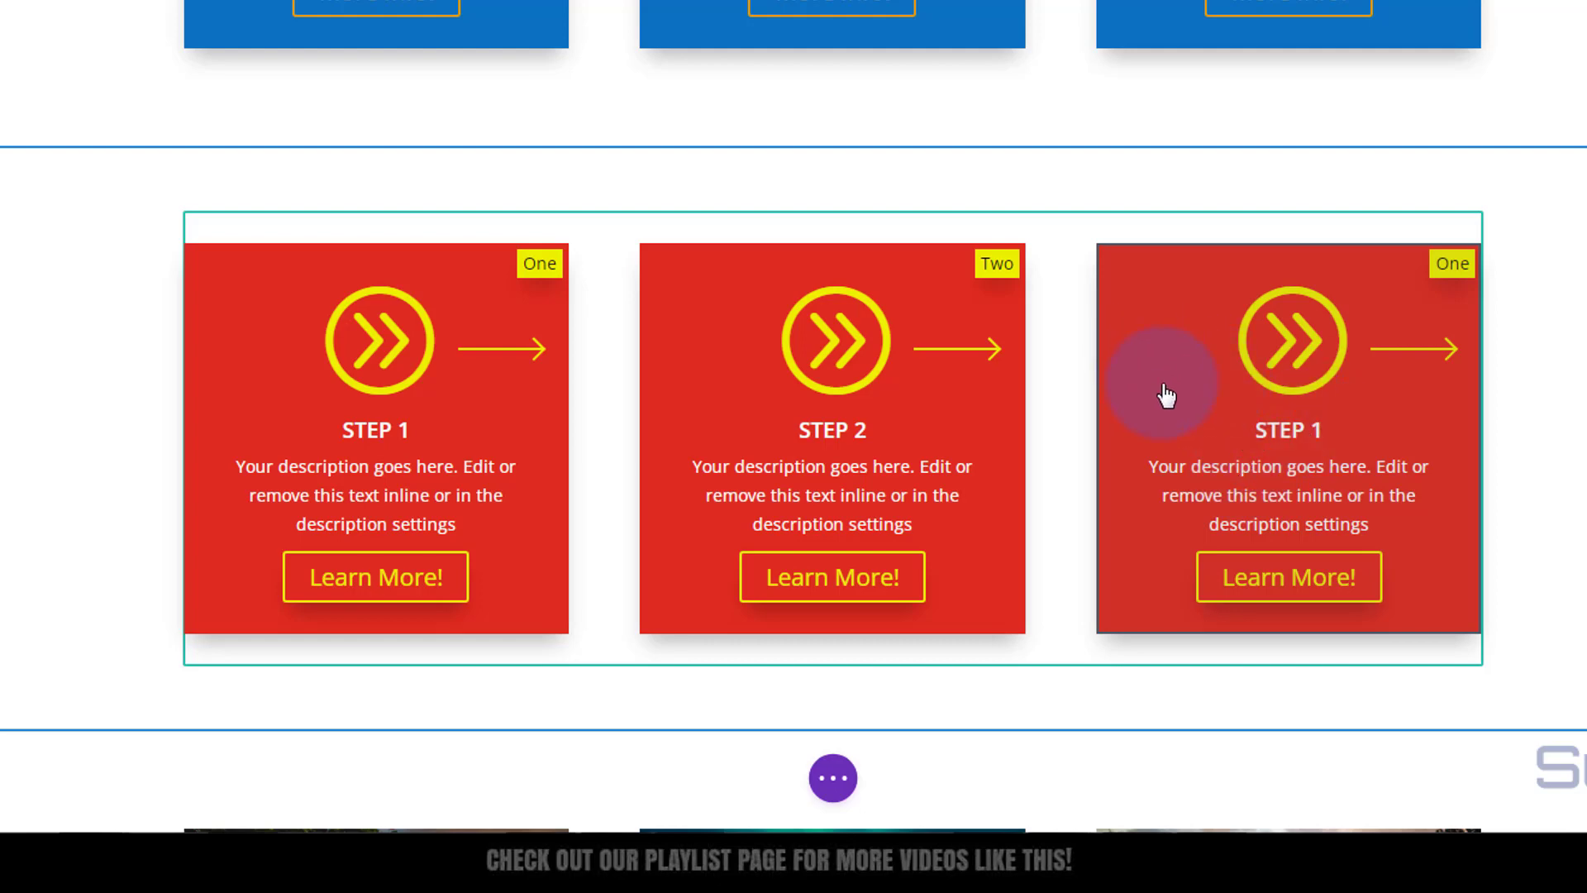
Step: Change the third card's title to Step 3 and its badge from One to Three
{"action": "mouse_move", "coordinate": [1166, 394]}
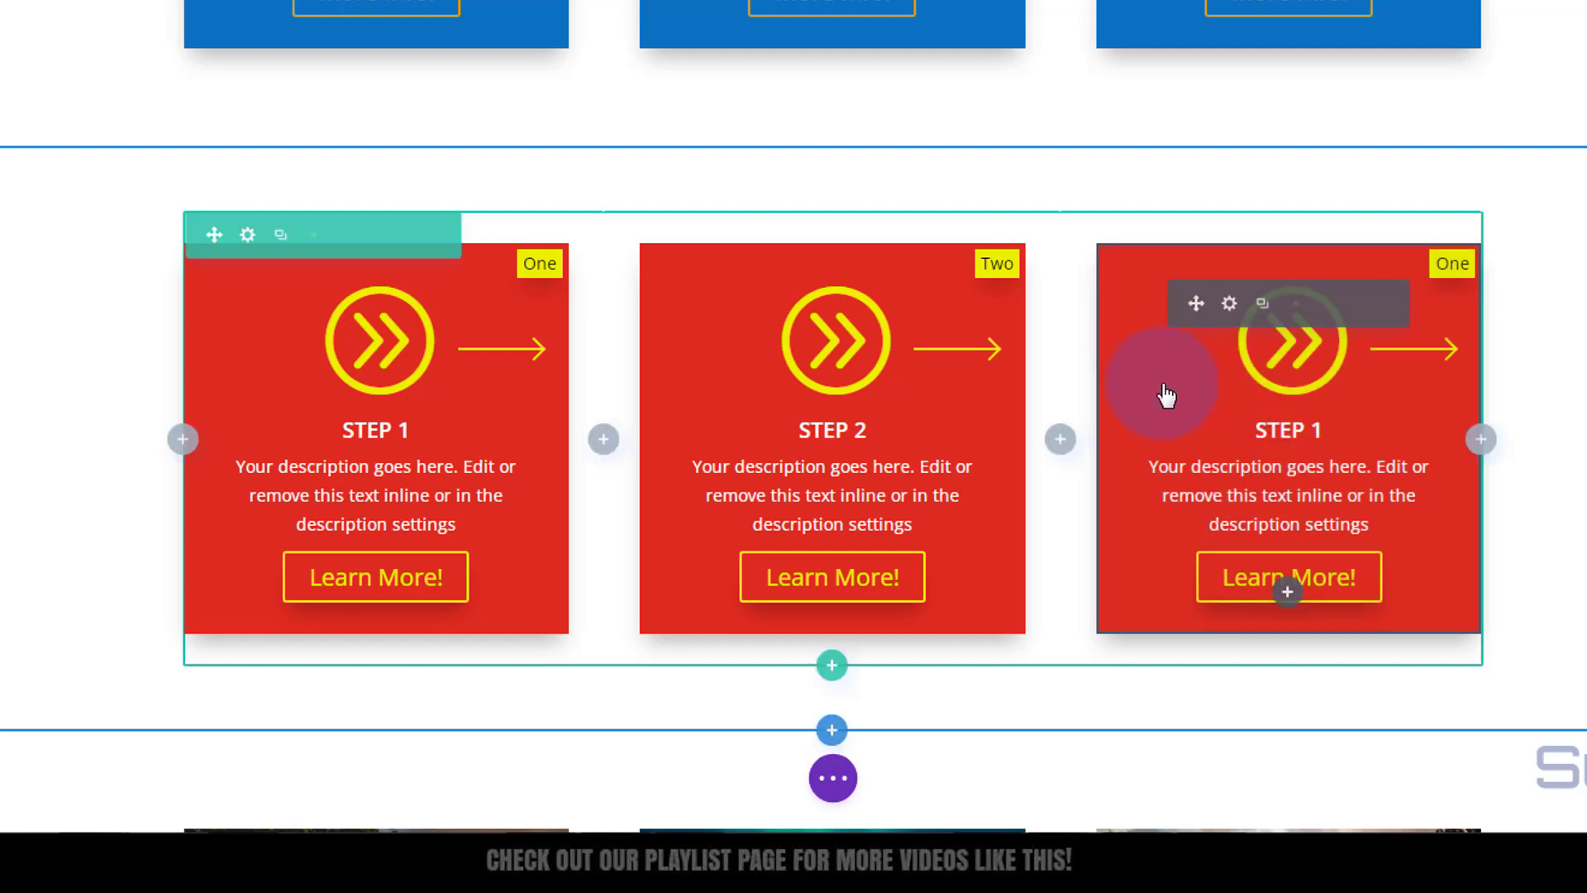
{"action": "left_click", "coordinate": [1230, 306]}
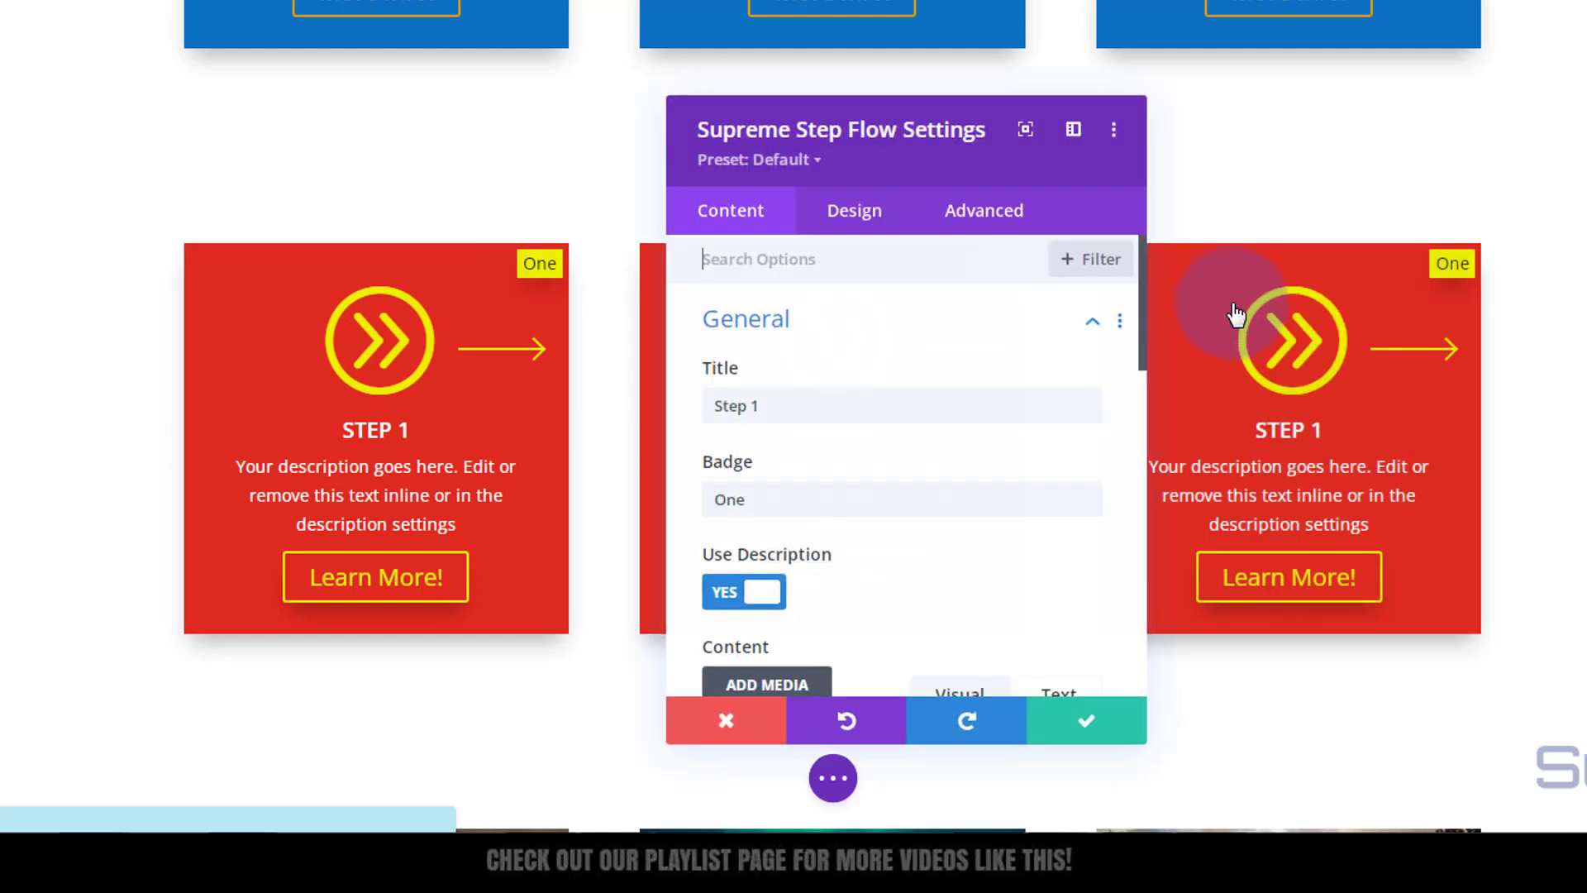
{"action": "left_click", "coordinate": [758, 406]}
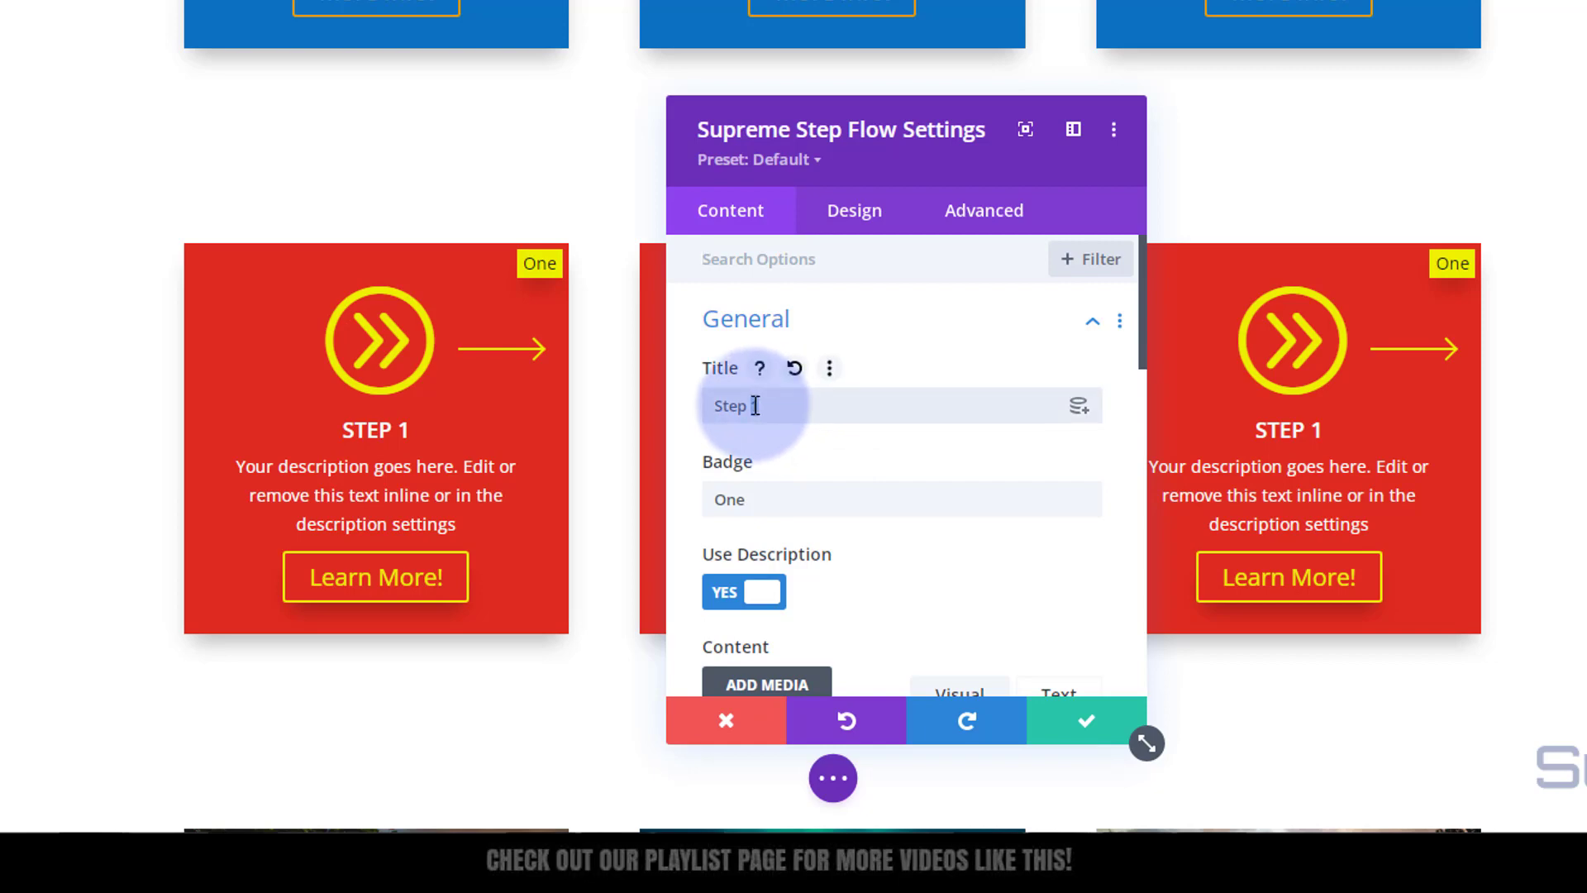
{"action": "type", "text": "3"}
{"action": "left_click_drag", "start_coordinate": [762, 503], "coordinate": [700, 504]}
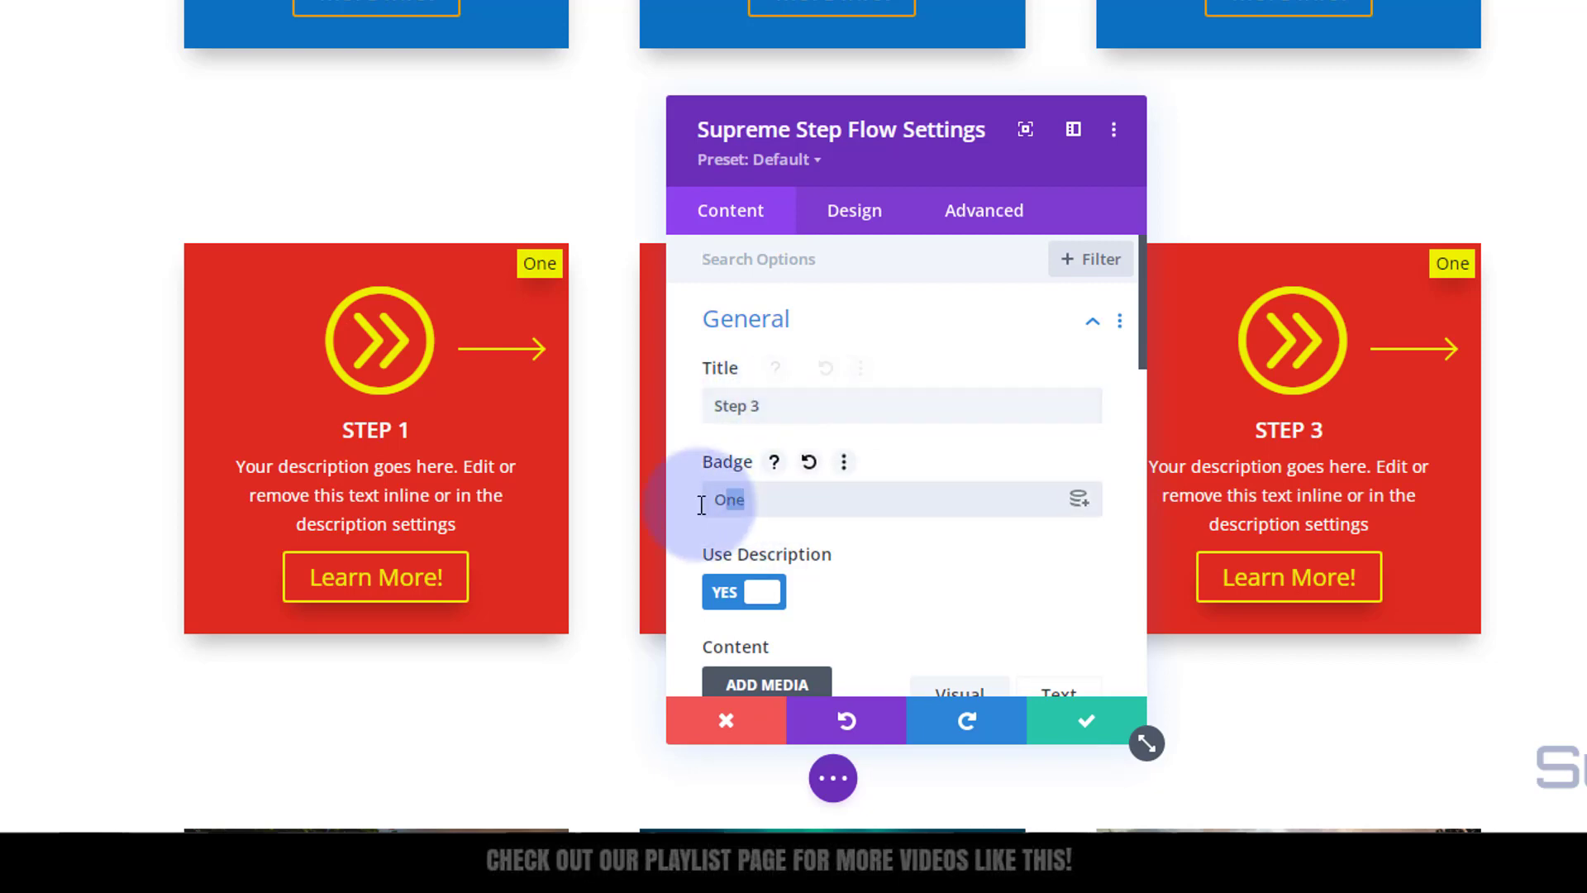
{"action": "type", "text": "Thr"}
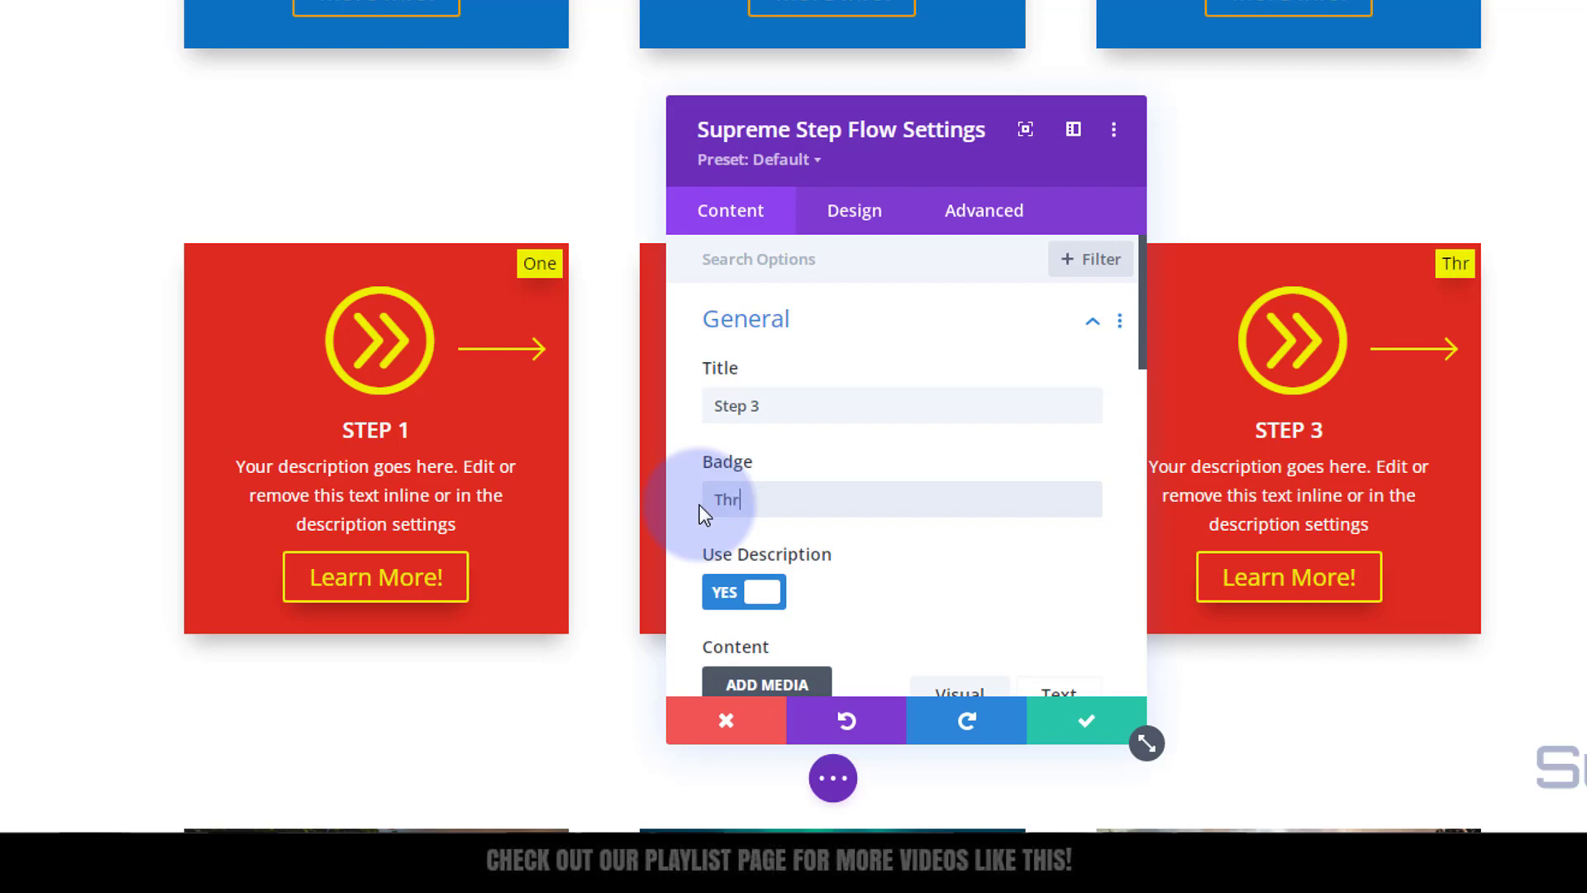
{"action": "type", "text": "ee"}
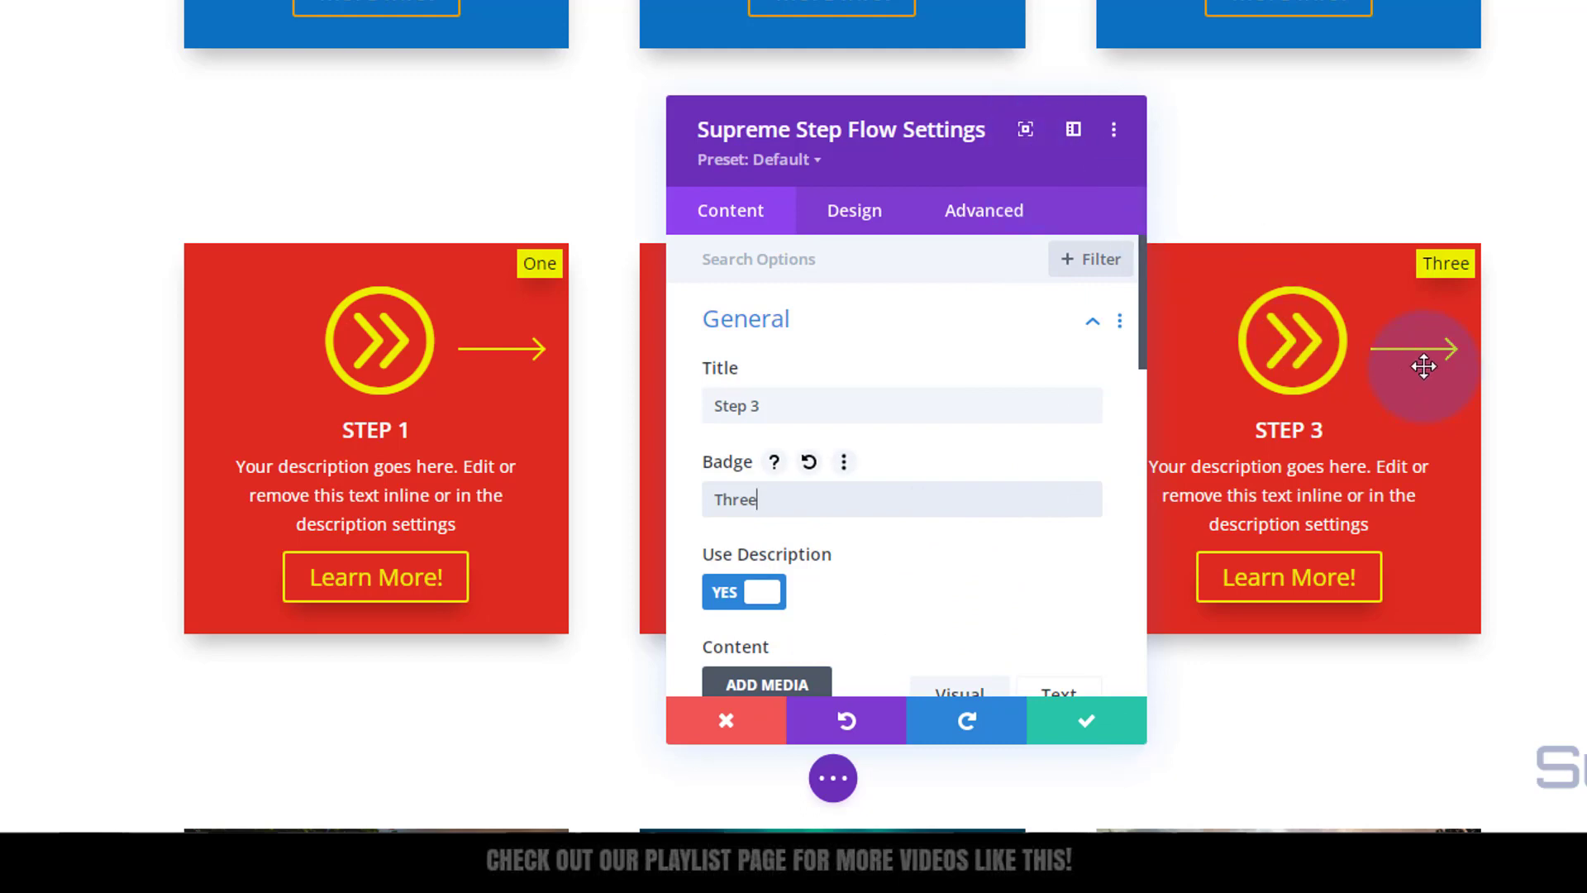
Step: Set Show Direction to NO on the third card and save its settings
{"action": "scroll", "coordinate": [856, 368], "scroll_direction": "down", "scroll_amount": 1}
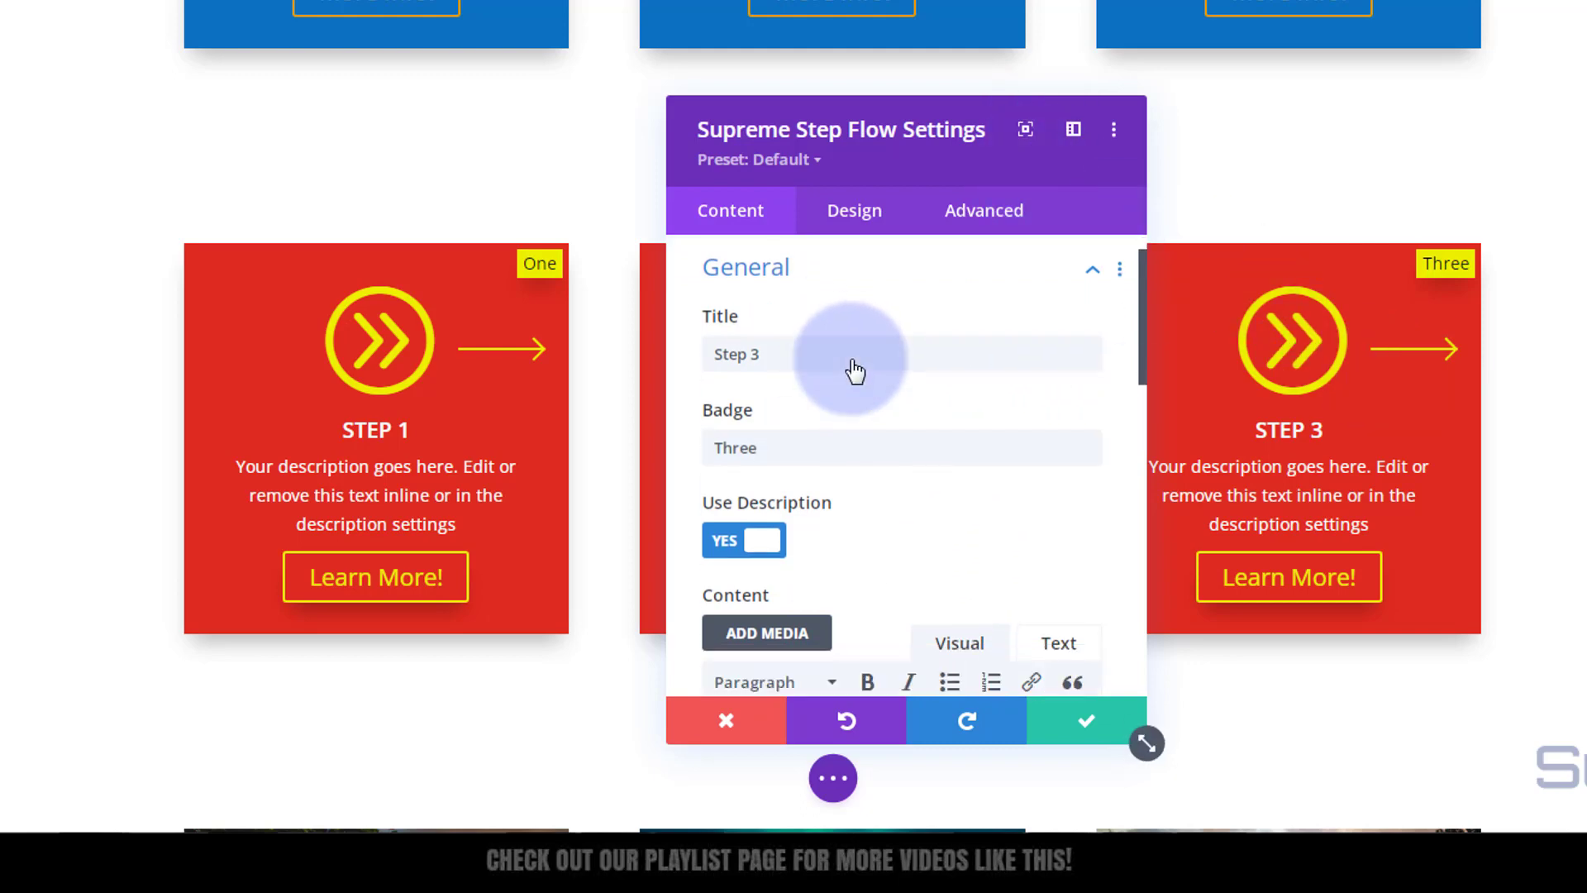
{"action": "scroll", "coordinate": [854, 364], "scroll_direction": "down", "scroll_amount": 10}
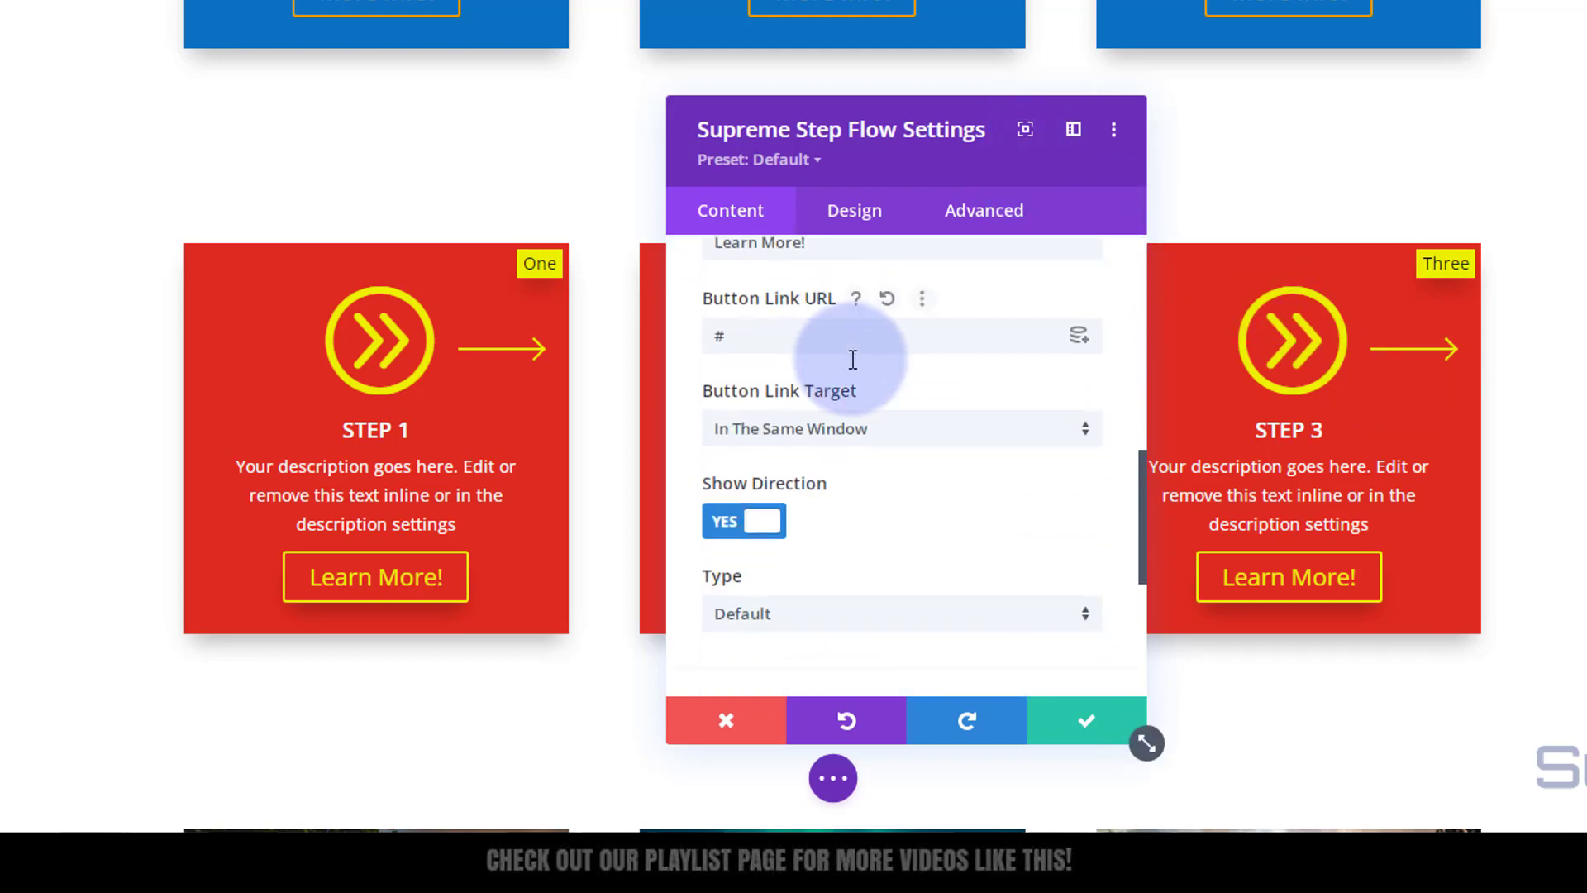
{"action": "scroll", "coordinate": [853, 360], "scroll_direction": "down", "scroll_amount": 2}
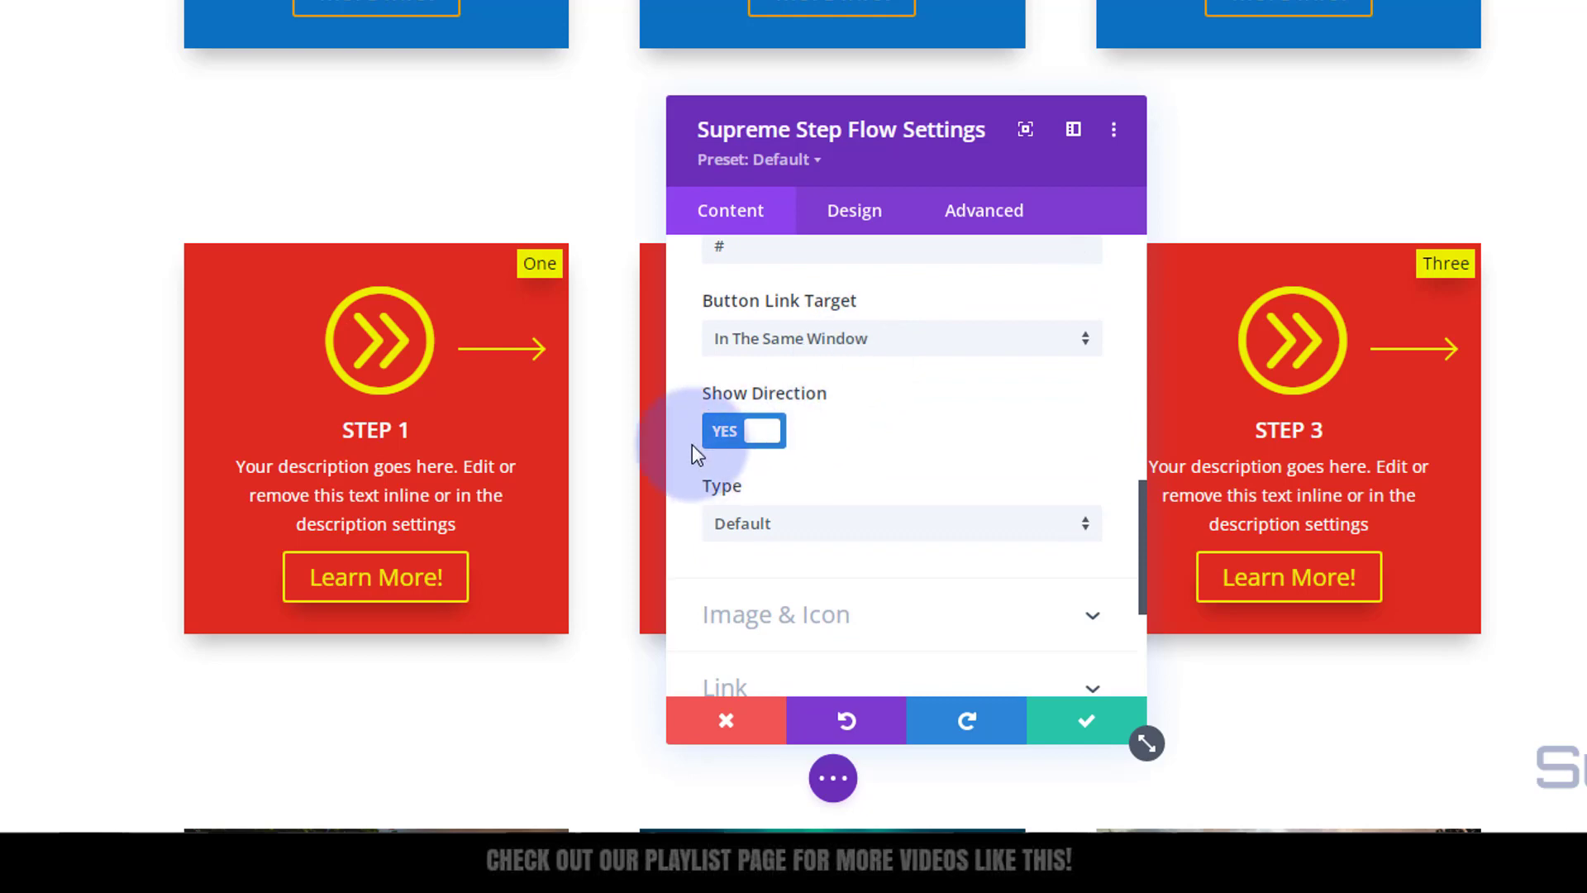
{"action": "left_click", "coordinate": [755, 438]}
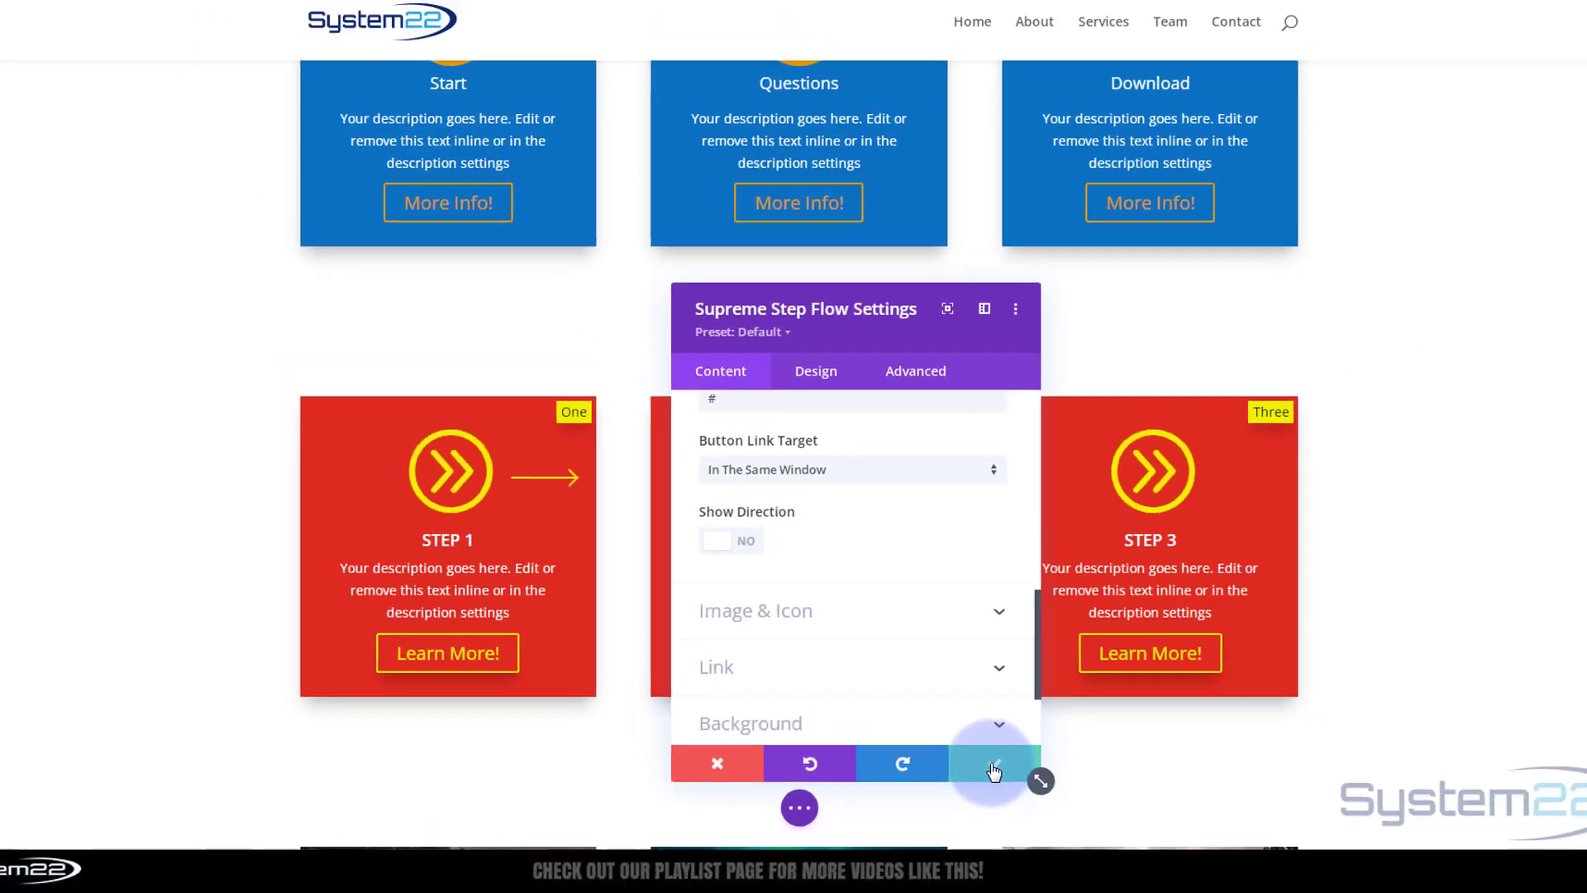
{"action": "left_click", "coordinate": [994, 771]}
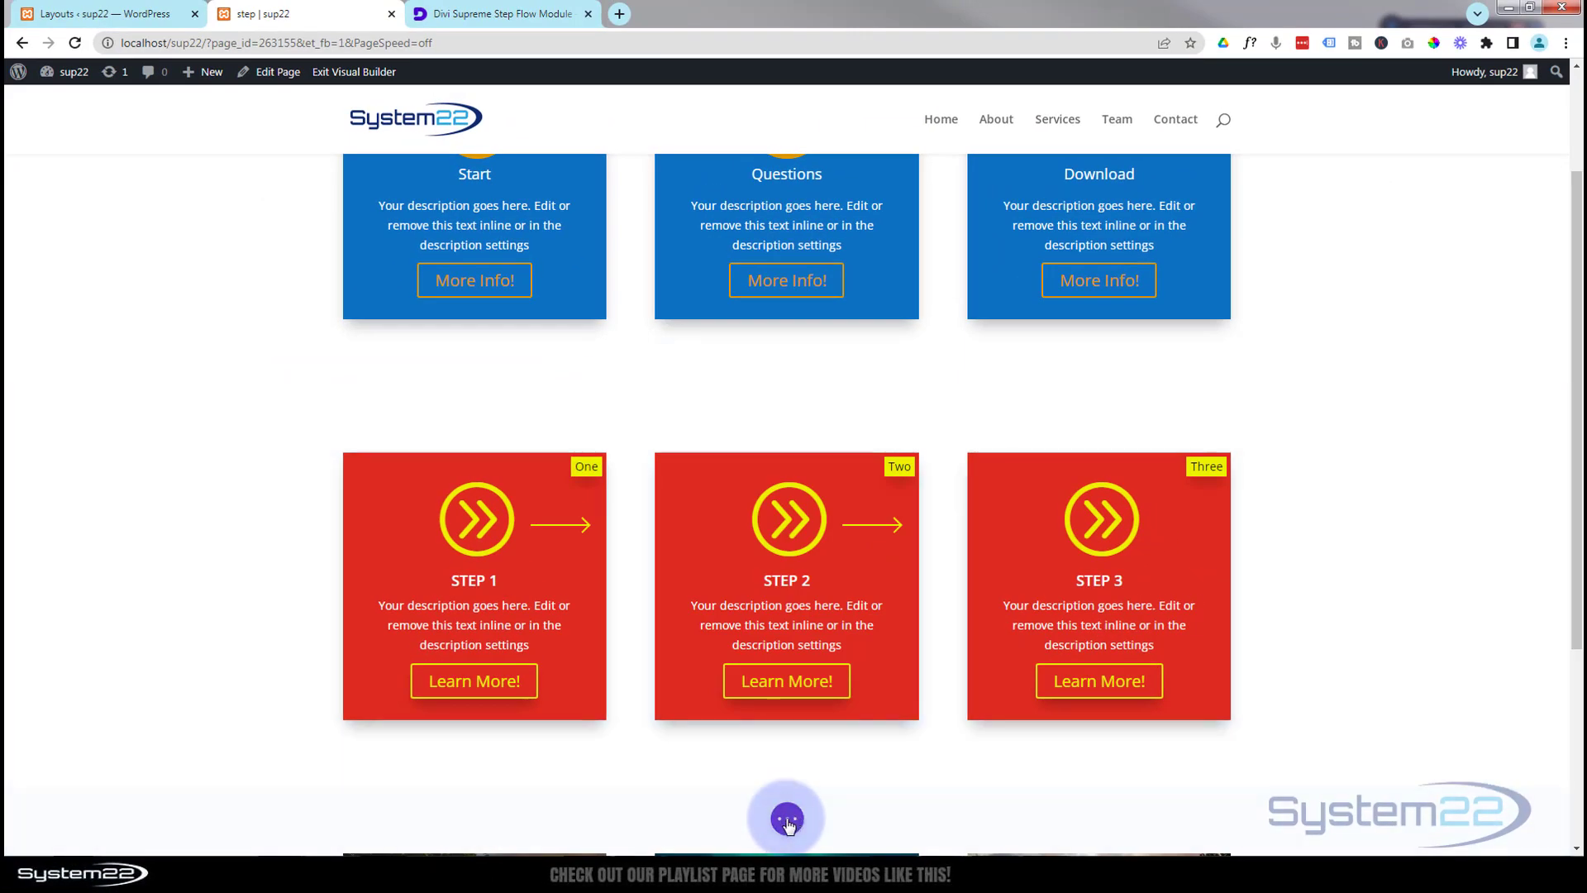
Step: Exit the Visual Builder to show the live 'step' page with red STEP 1–3 cards
{"action": "left_click", "coordinate": [787, 820]}
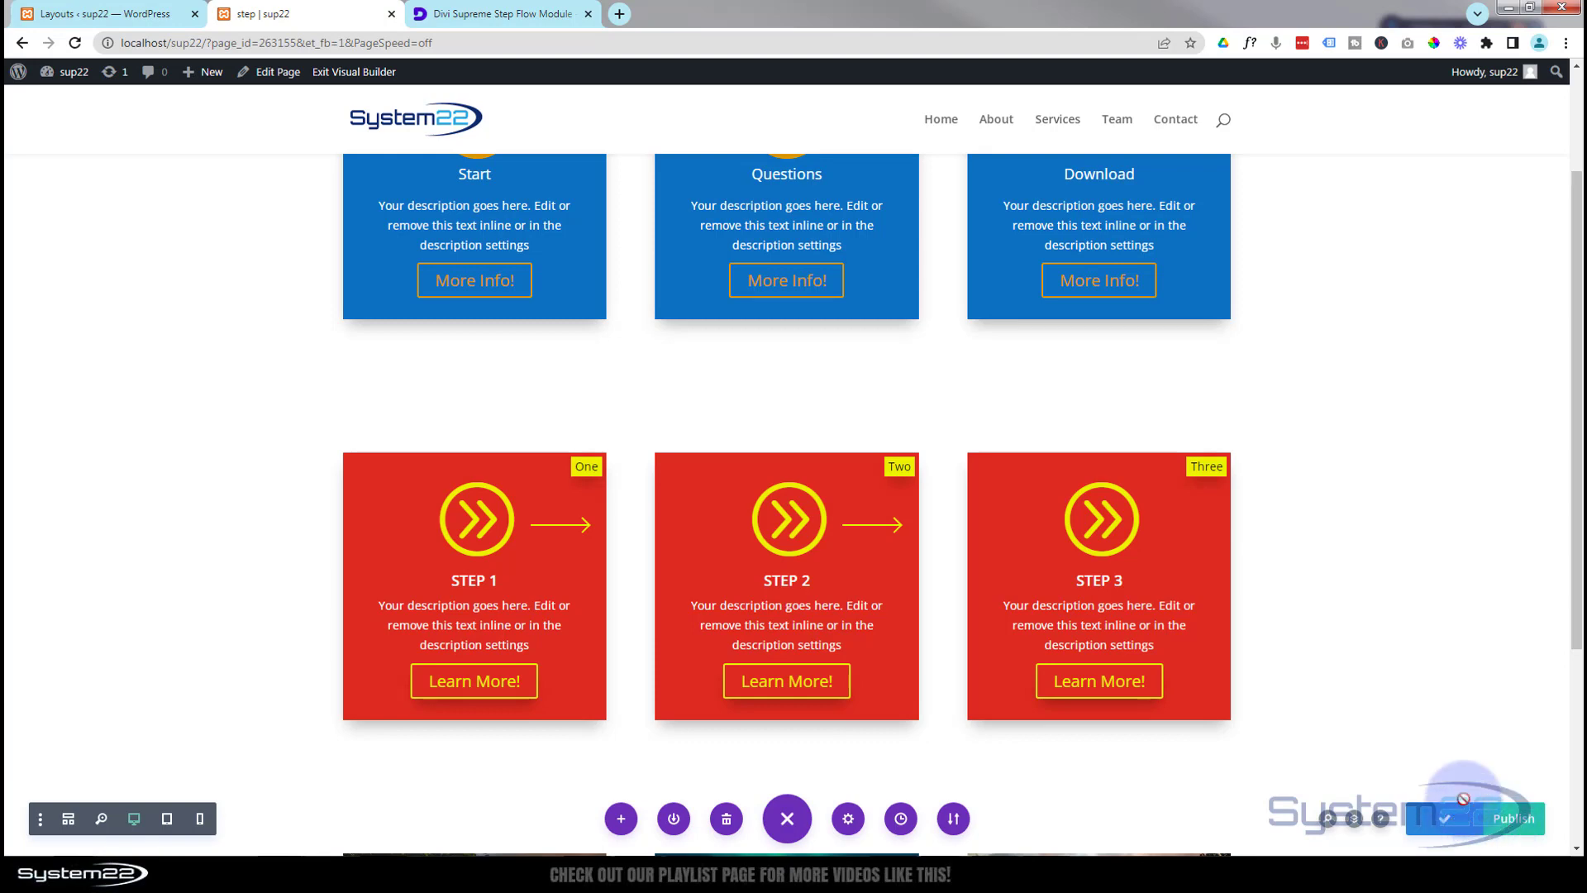
{"action": "left_click", "coordinate": [348, 73]}
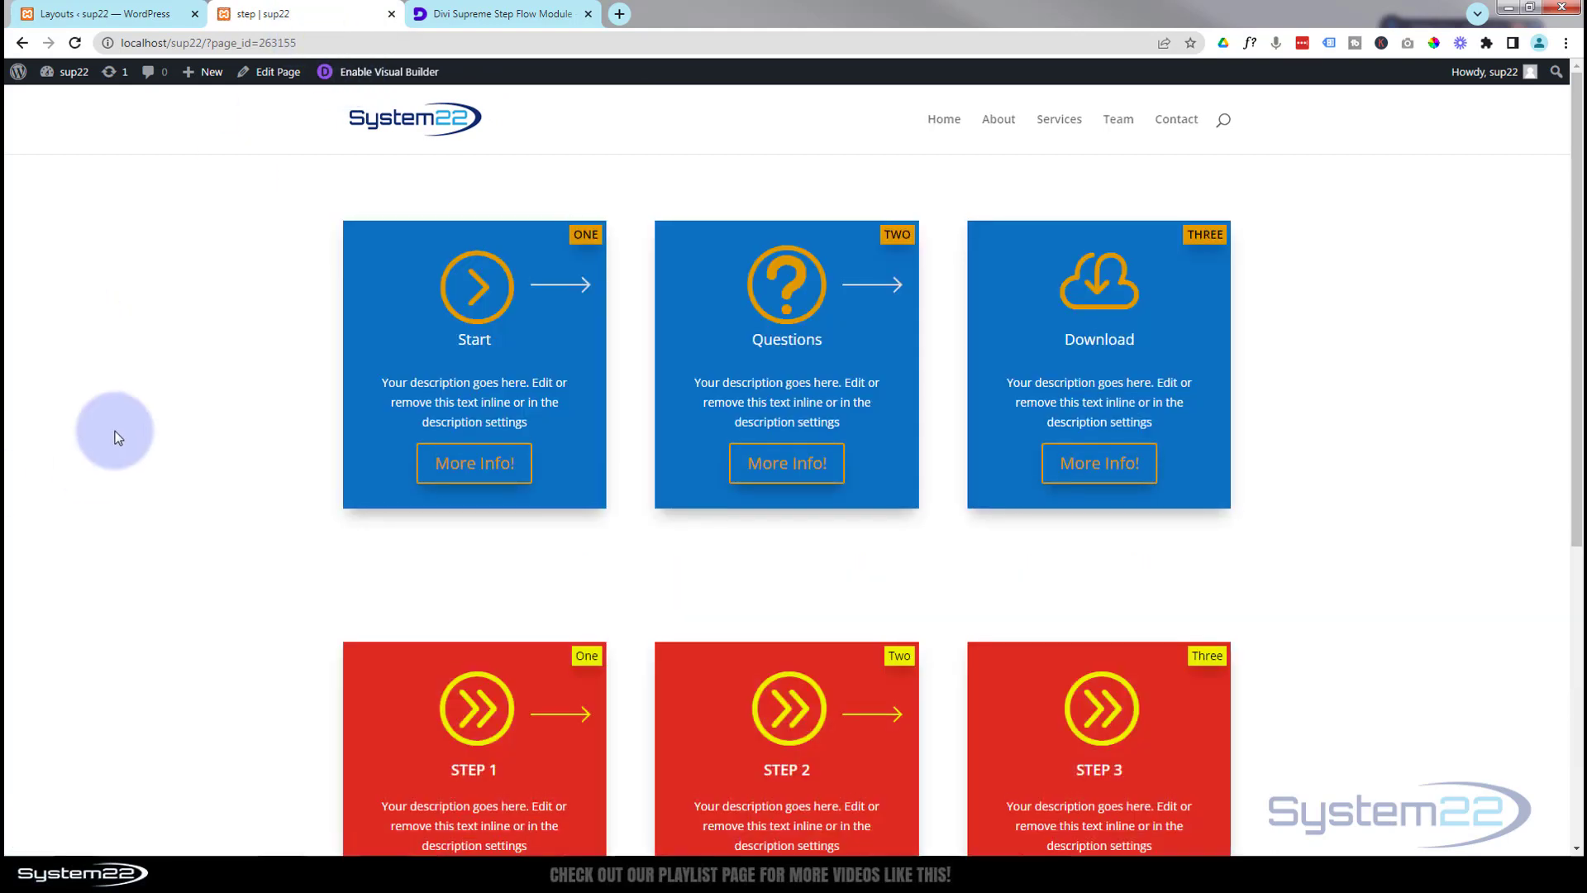
{"action": "scroll", "coordinate": [157, 408], "scroll_direction": "down", "scroll_amount": 4}
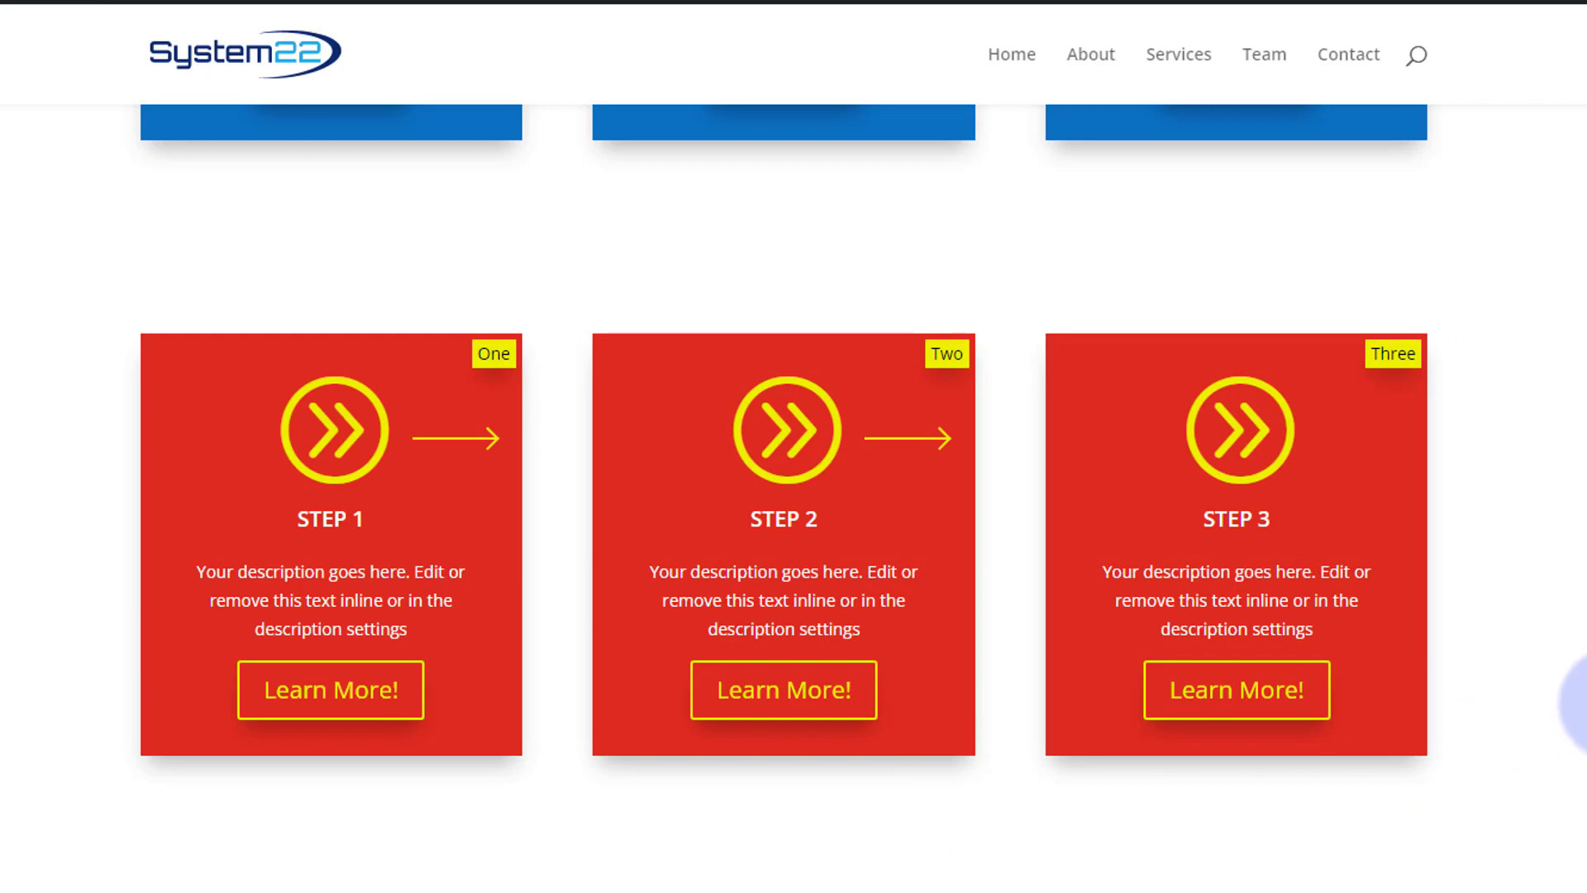
{"action": "scroll", "coordinate": [1584, 712], "scroll_direction": "up", "scroll_amount": 5}
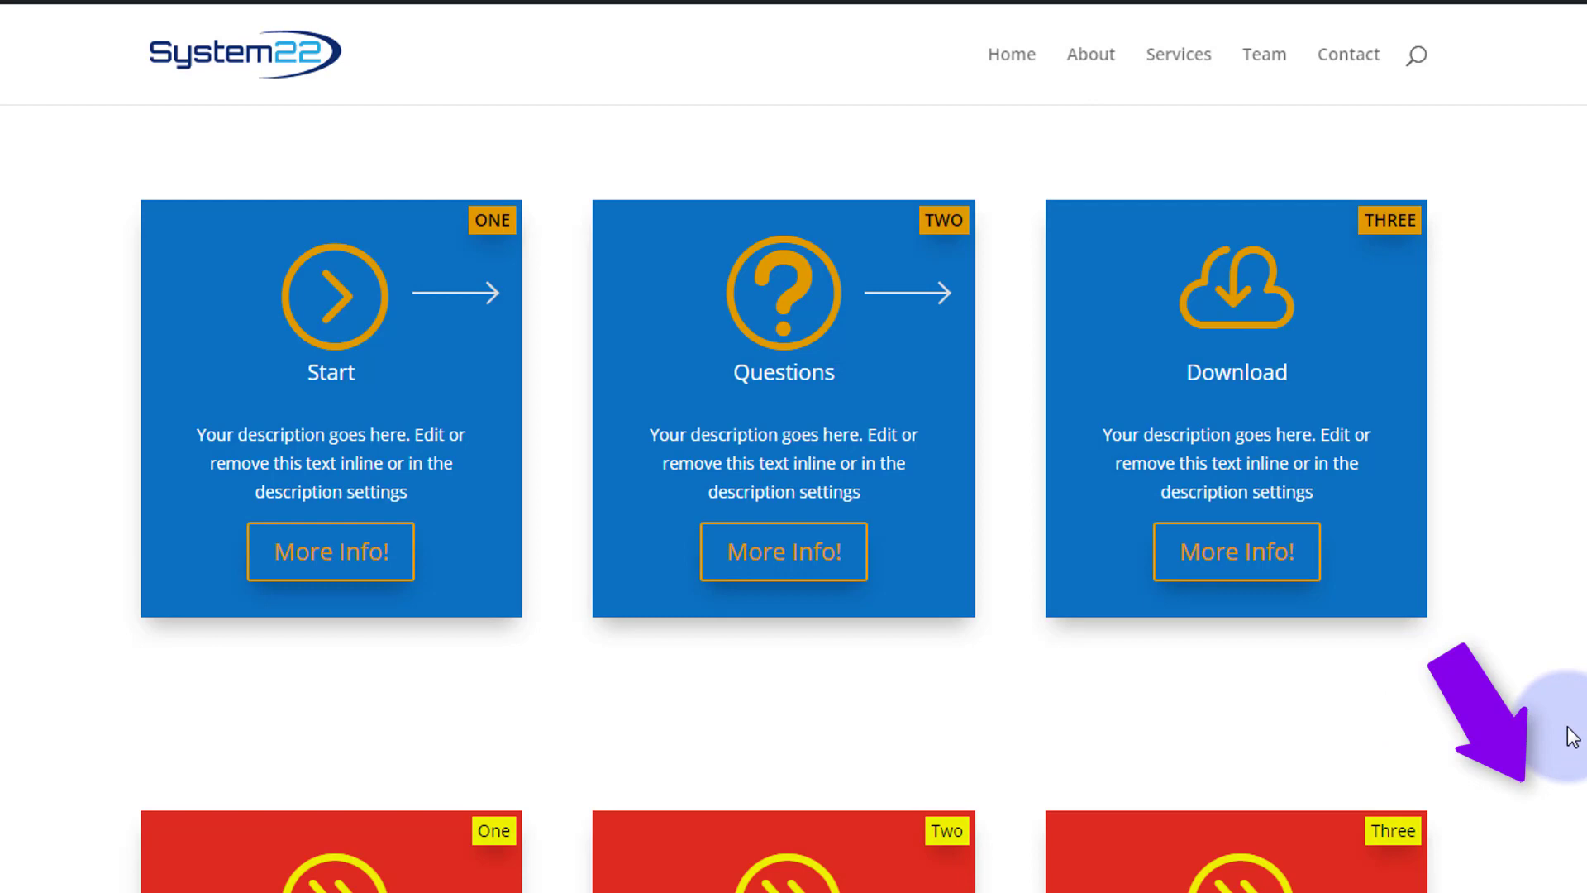
{"action": "scroll", "coordinate": [1573, 736], "scroll_direction": "down", "scroll_amount": 5}
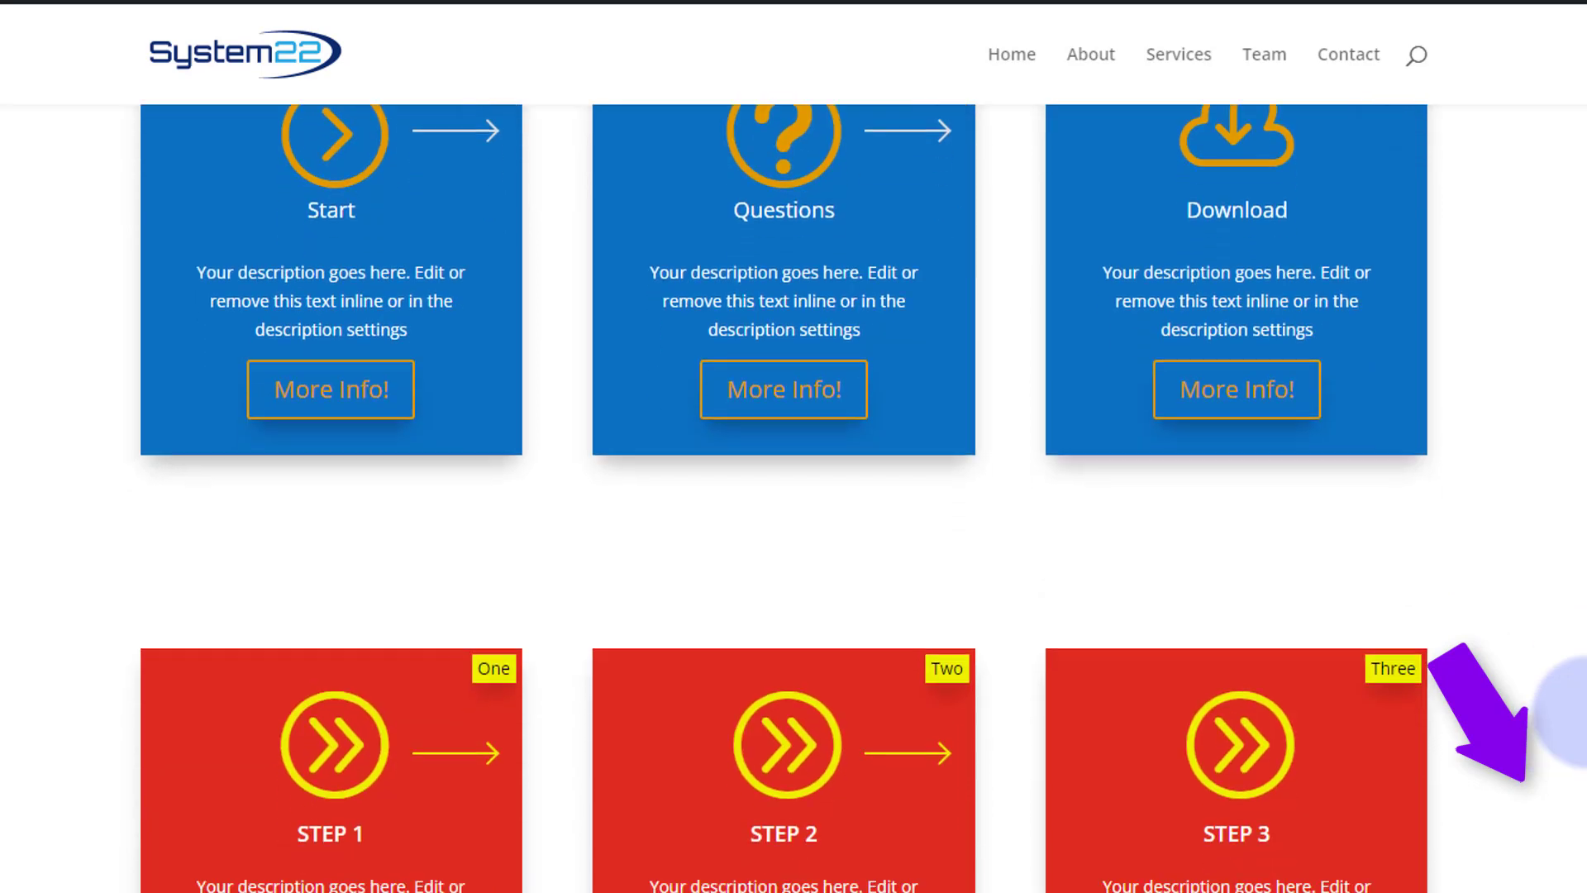